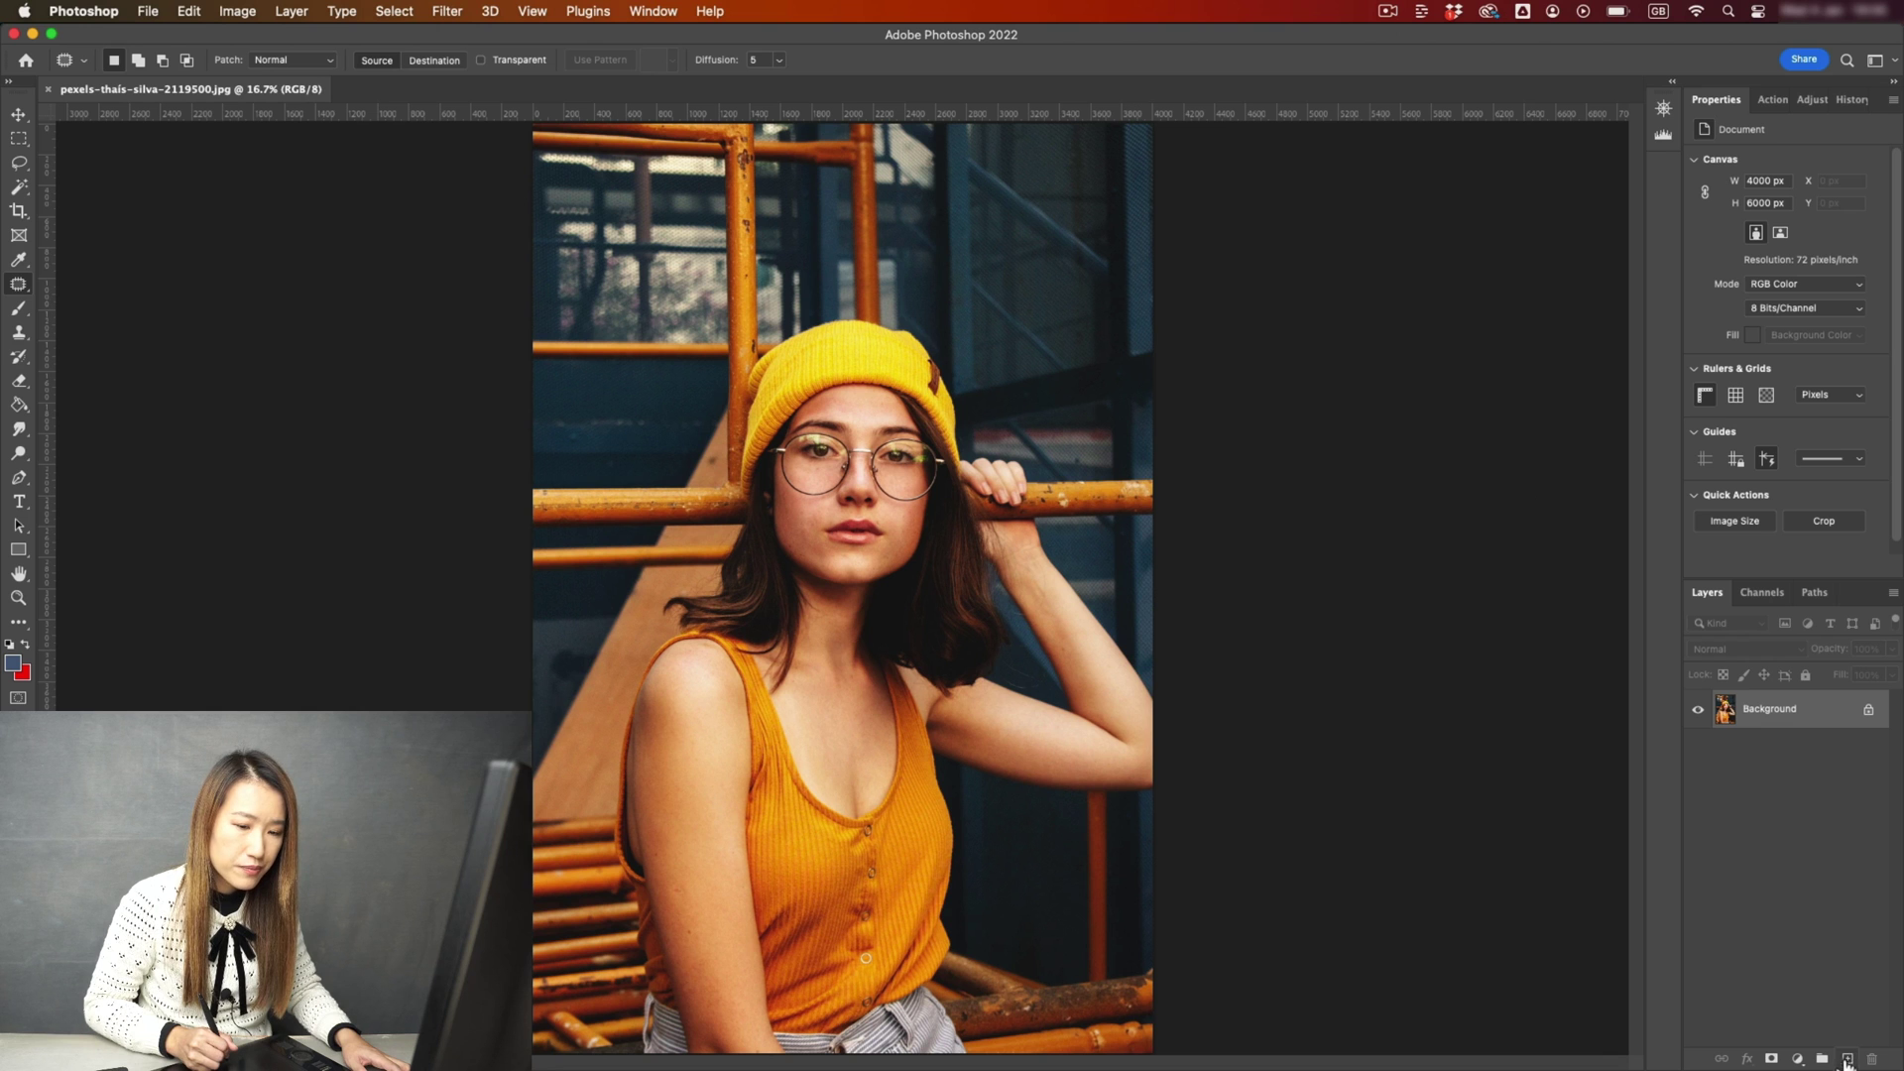
Add an empty layer, zoom on the face, and set the Brush hardness to 0%.
left_click(1848, 1059)
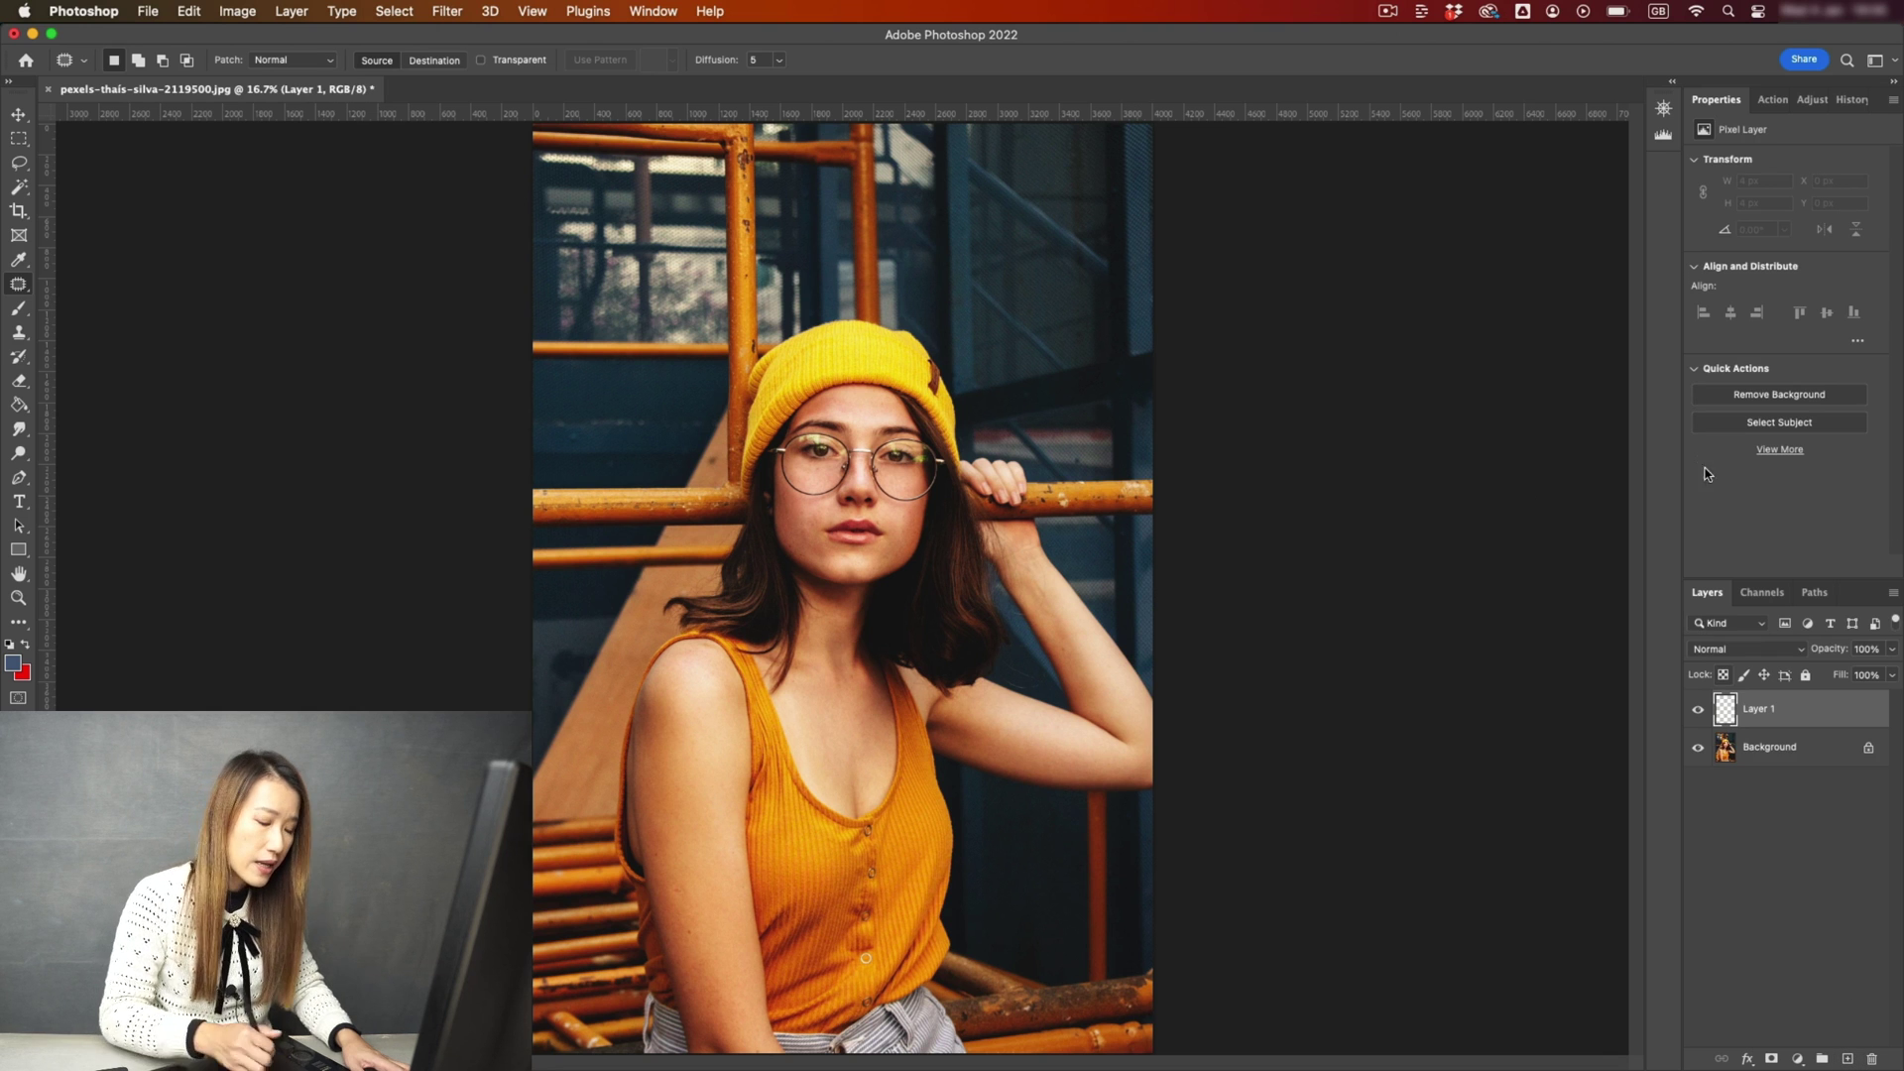
scroll(894, 373, "up", 5)
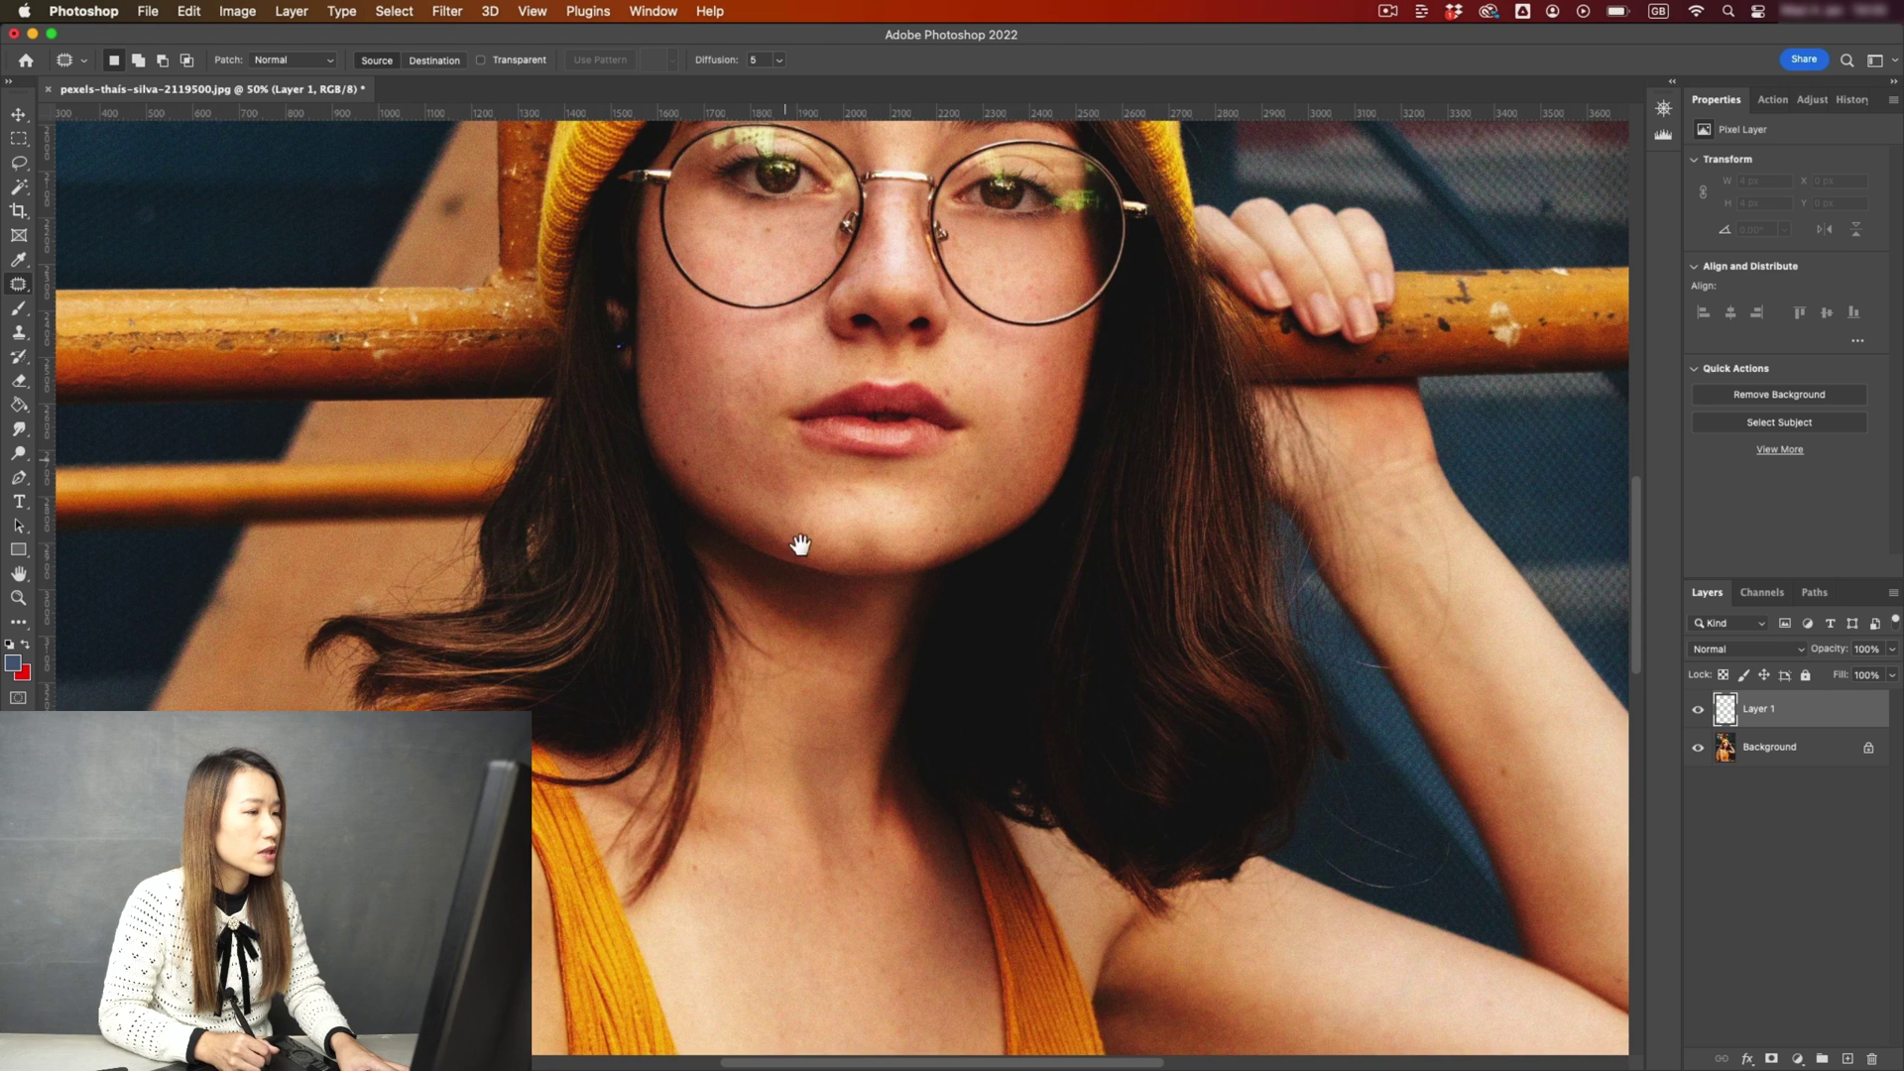
left_click_drag(799, 543, 833, 789)
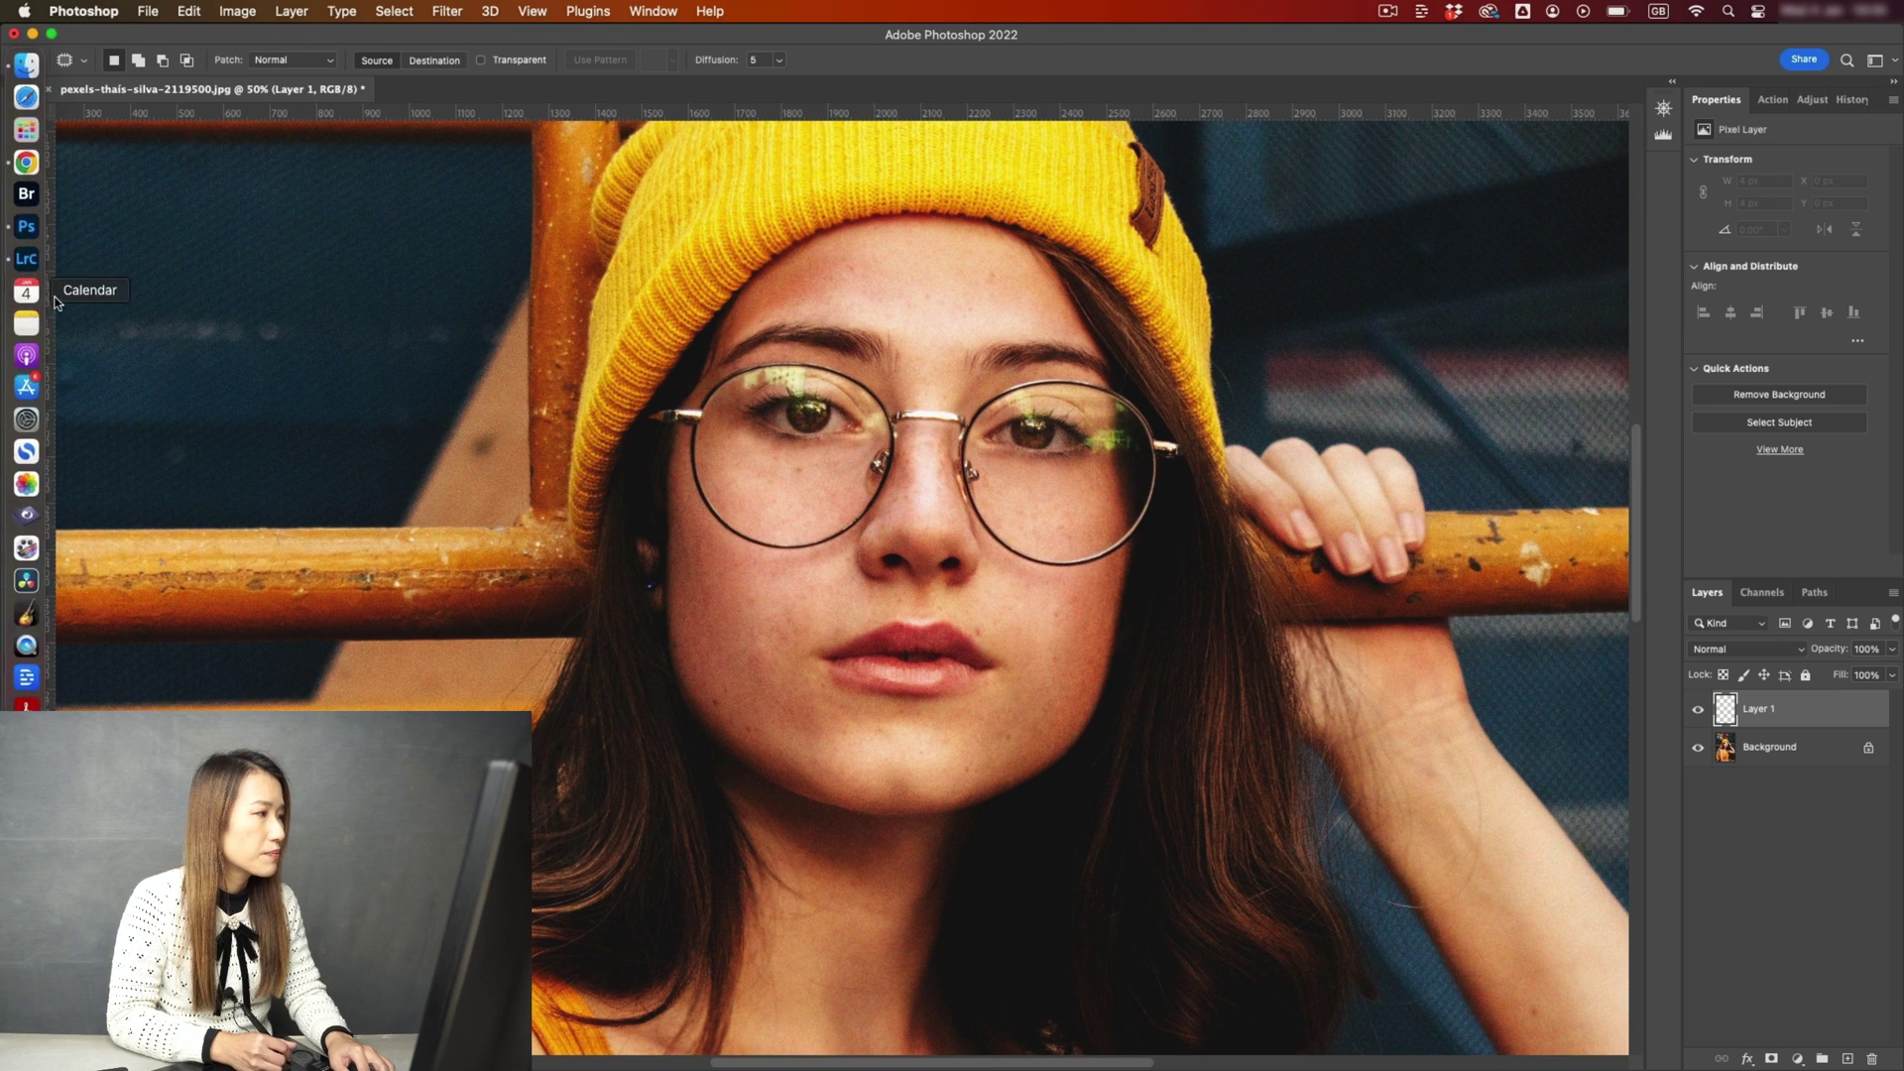
left_click(21, 308)
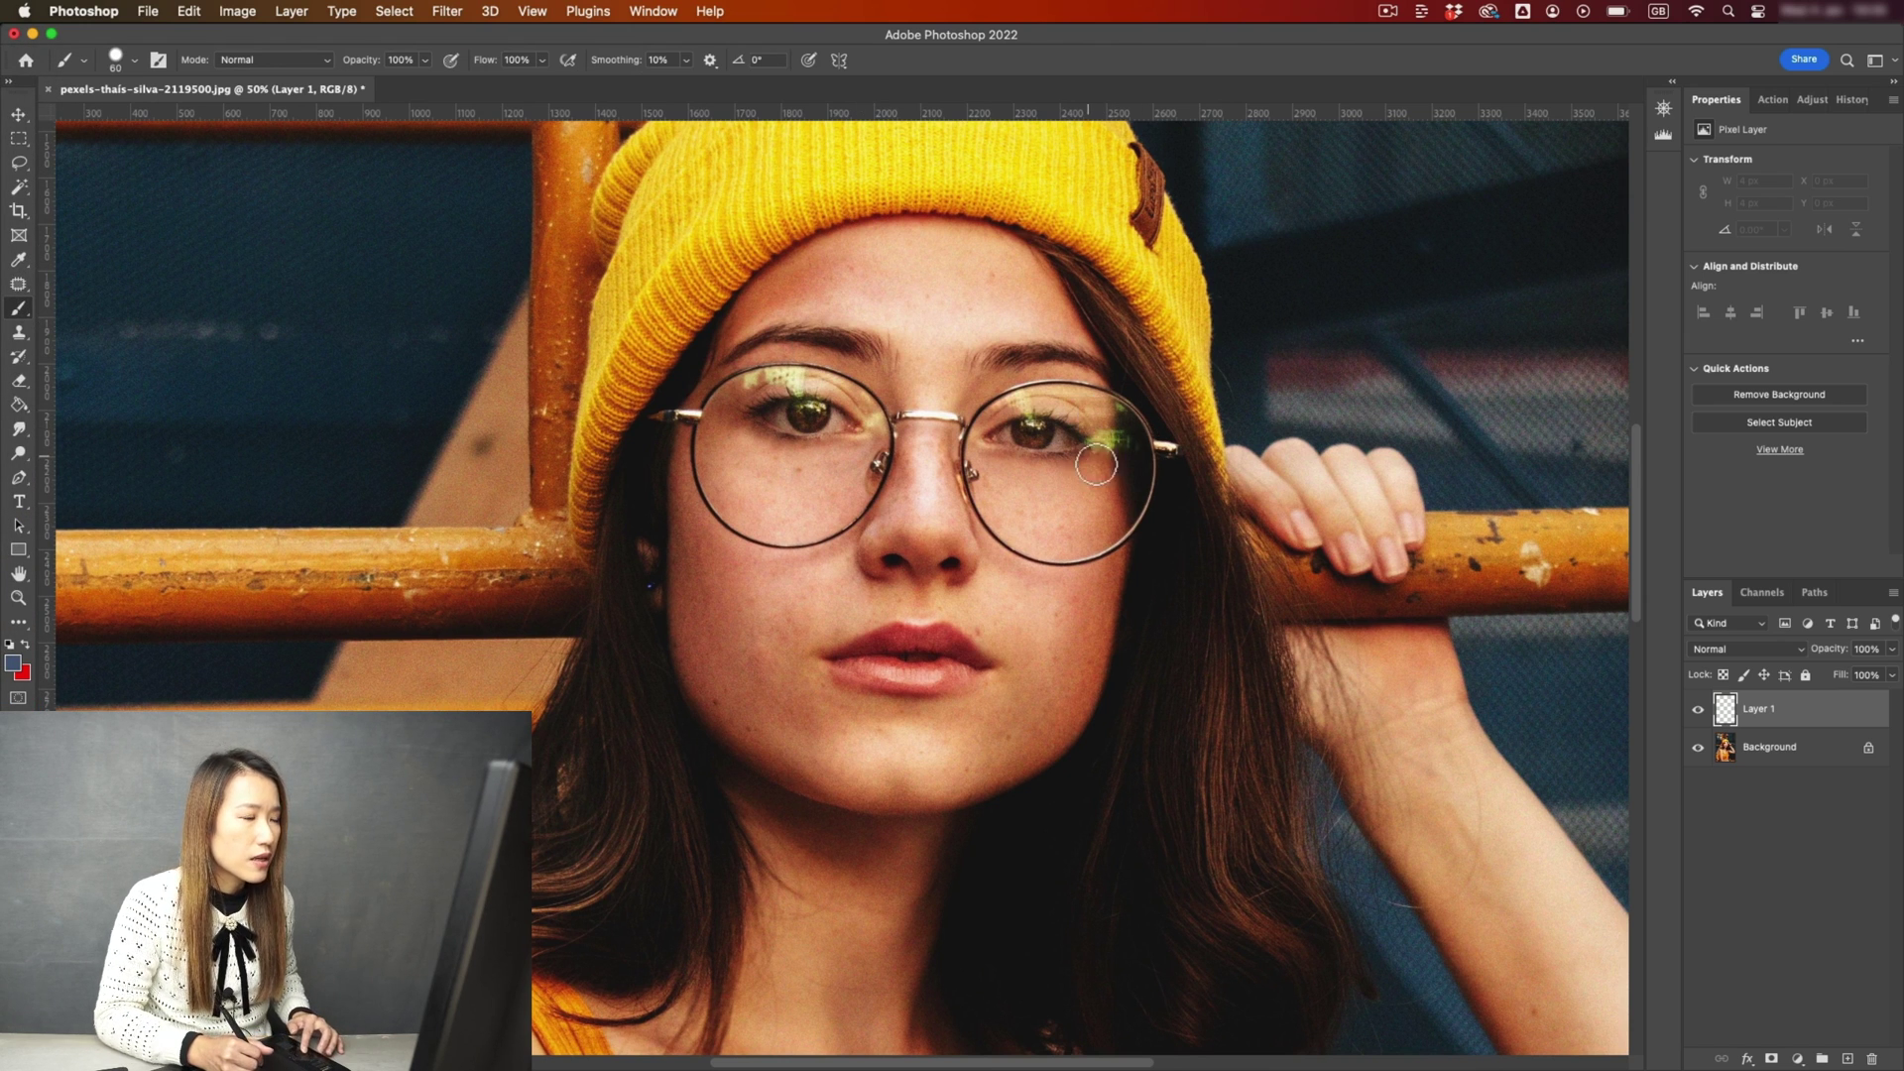
left_click(125, 59)
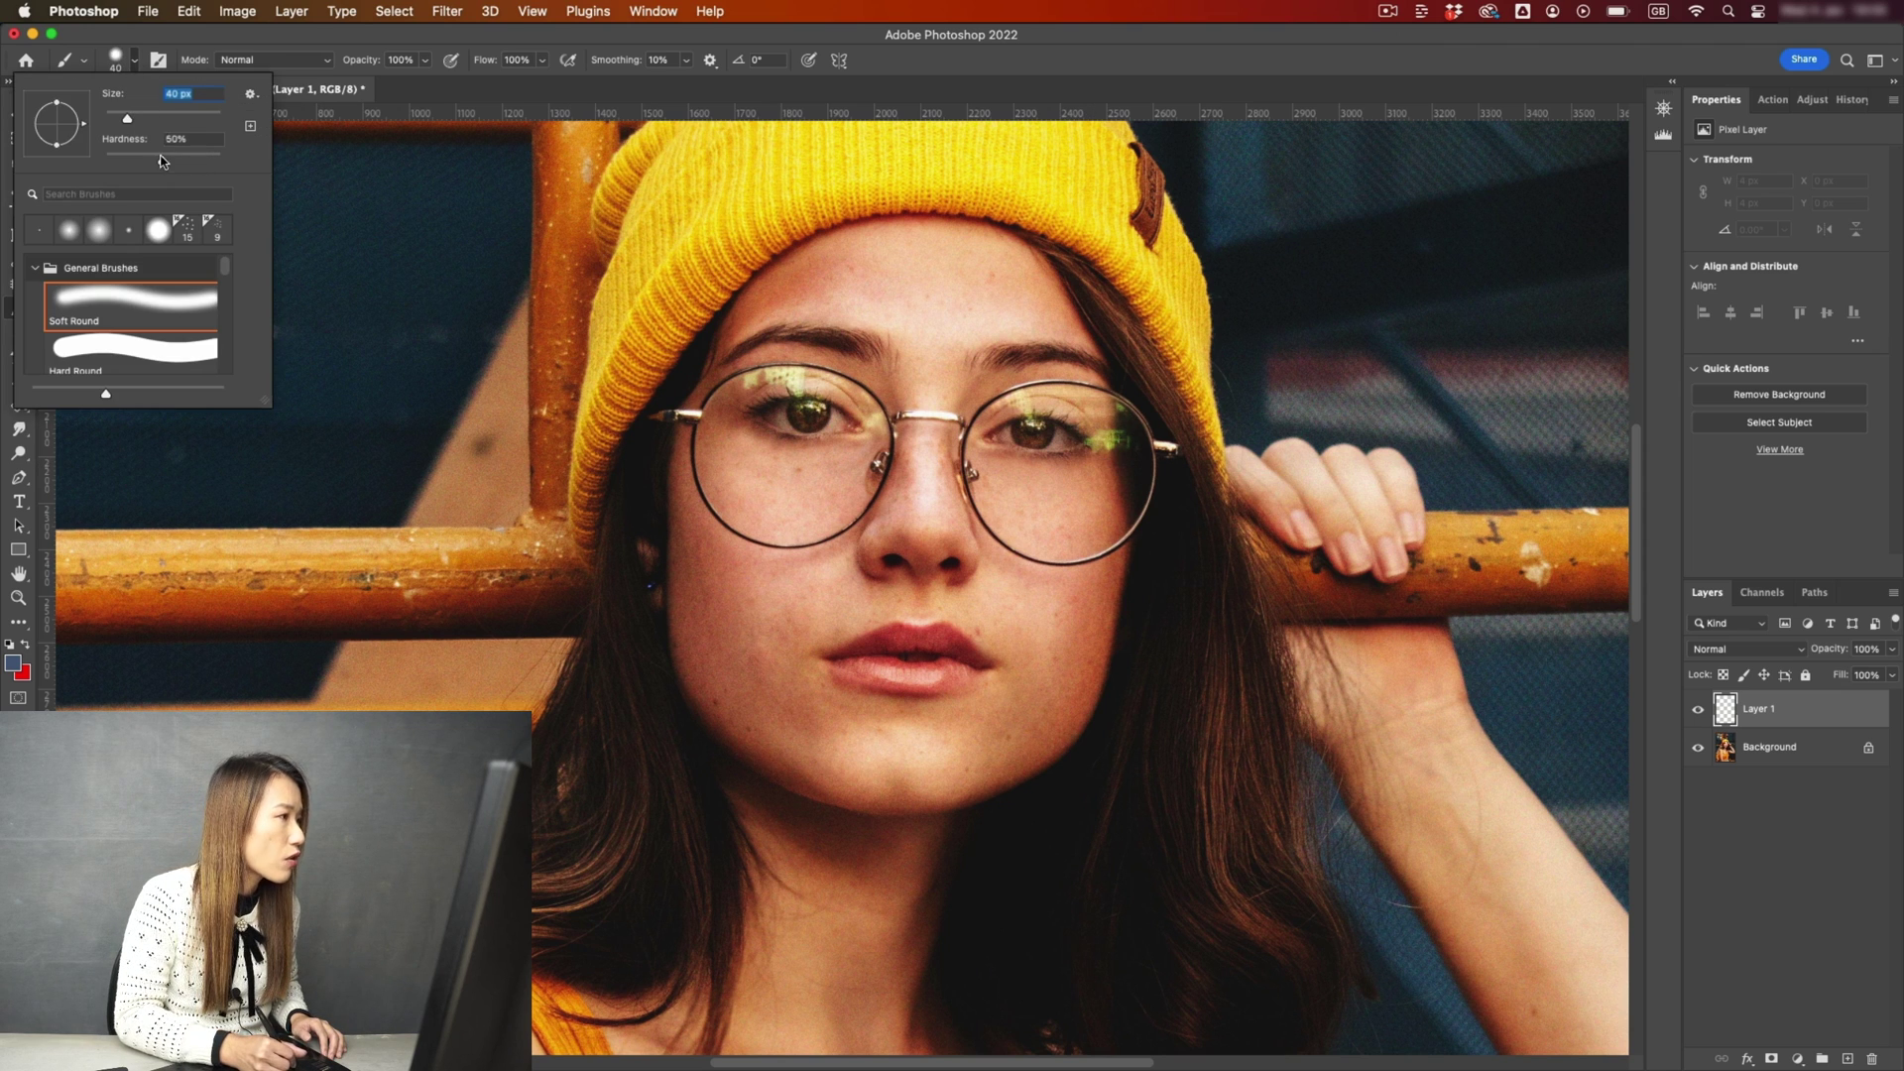
left_click_drag(161, 157, 101, 159)
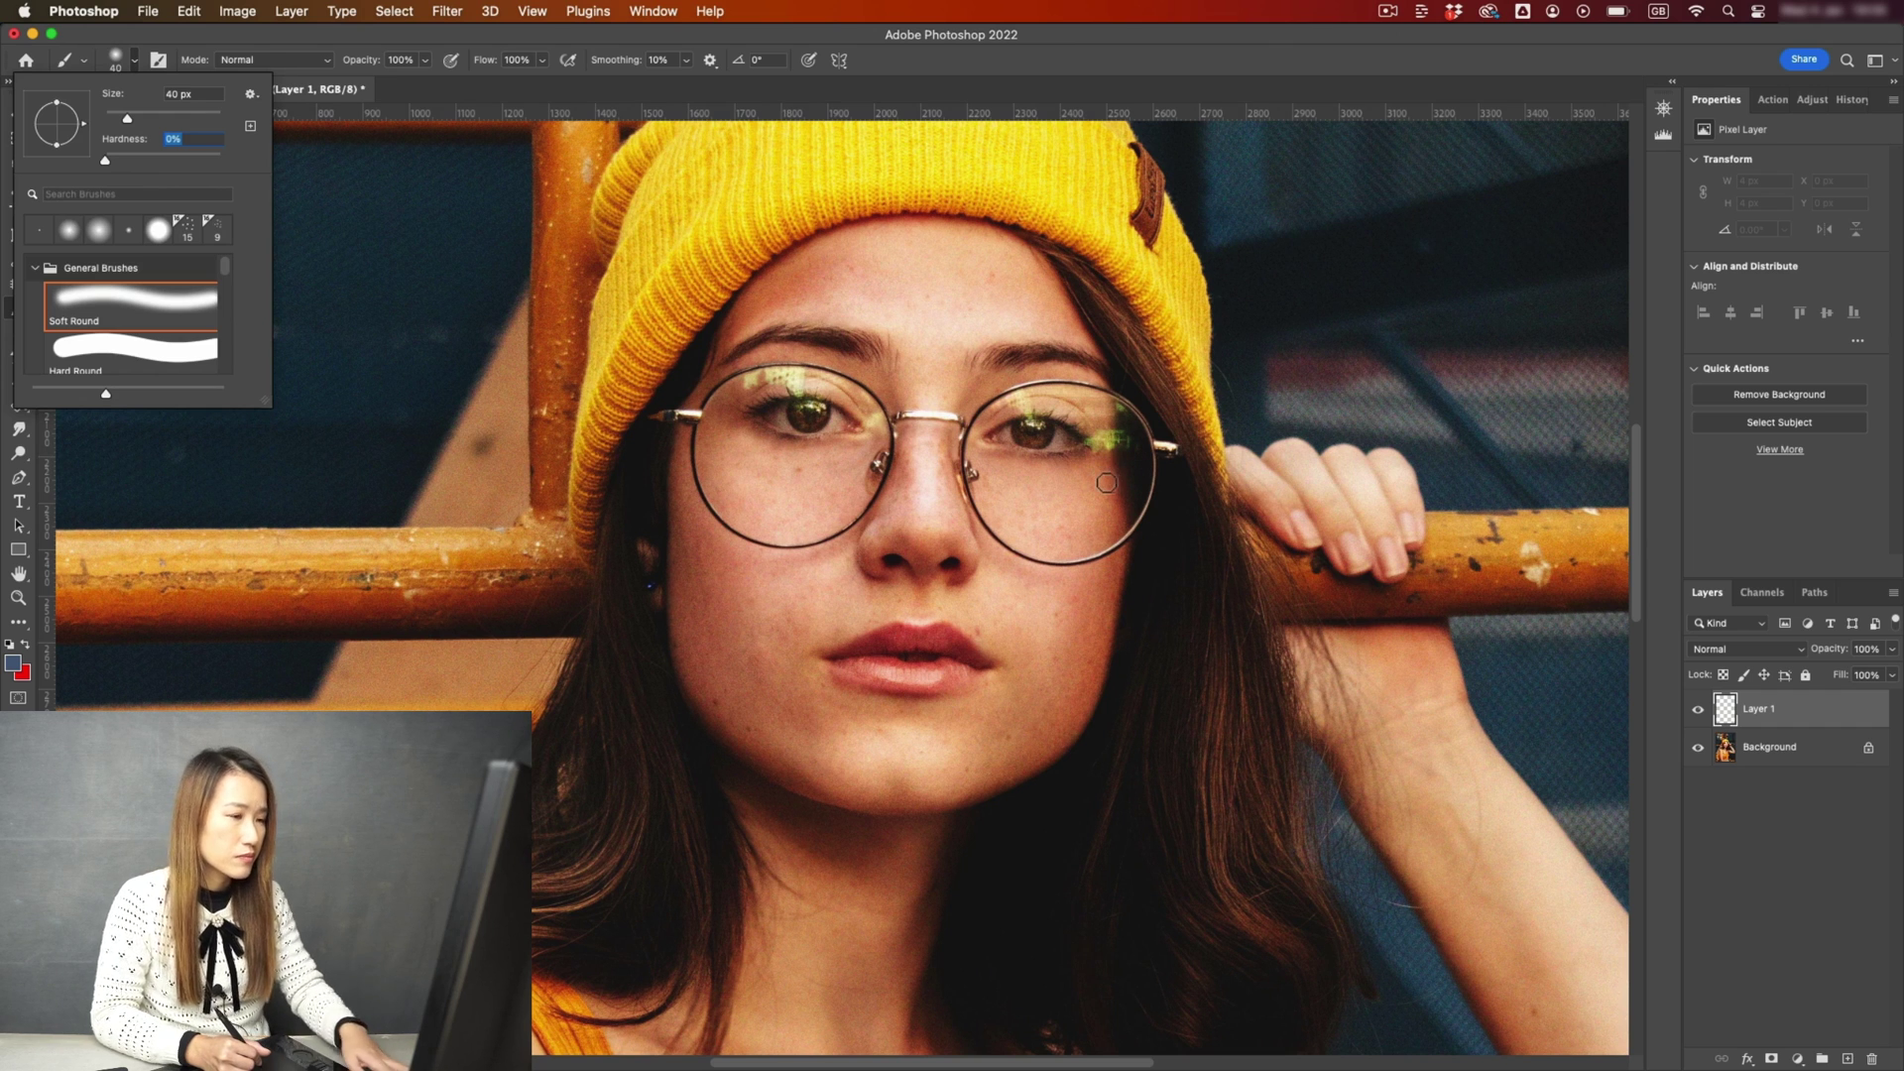
left_click(1102, 480)
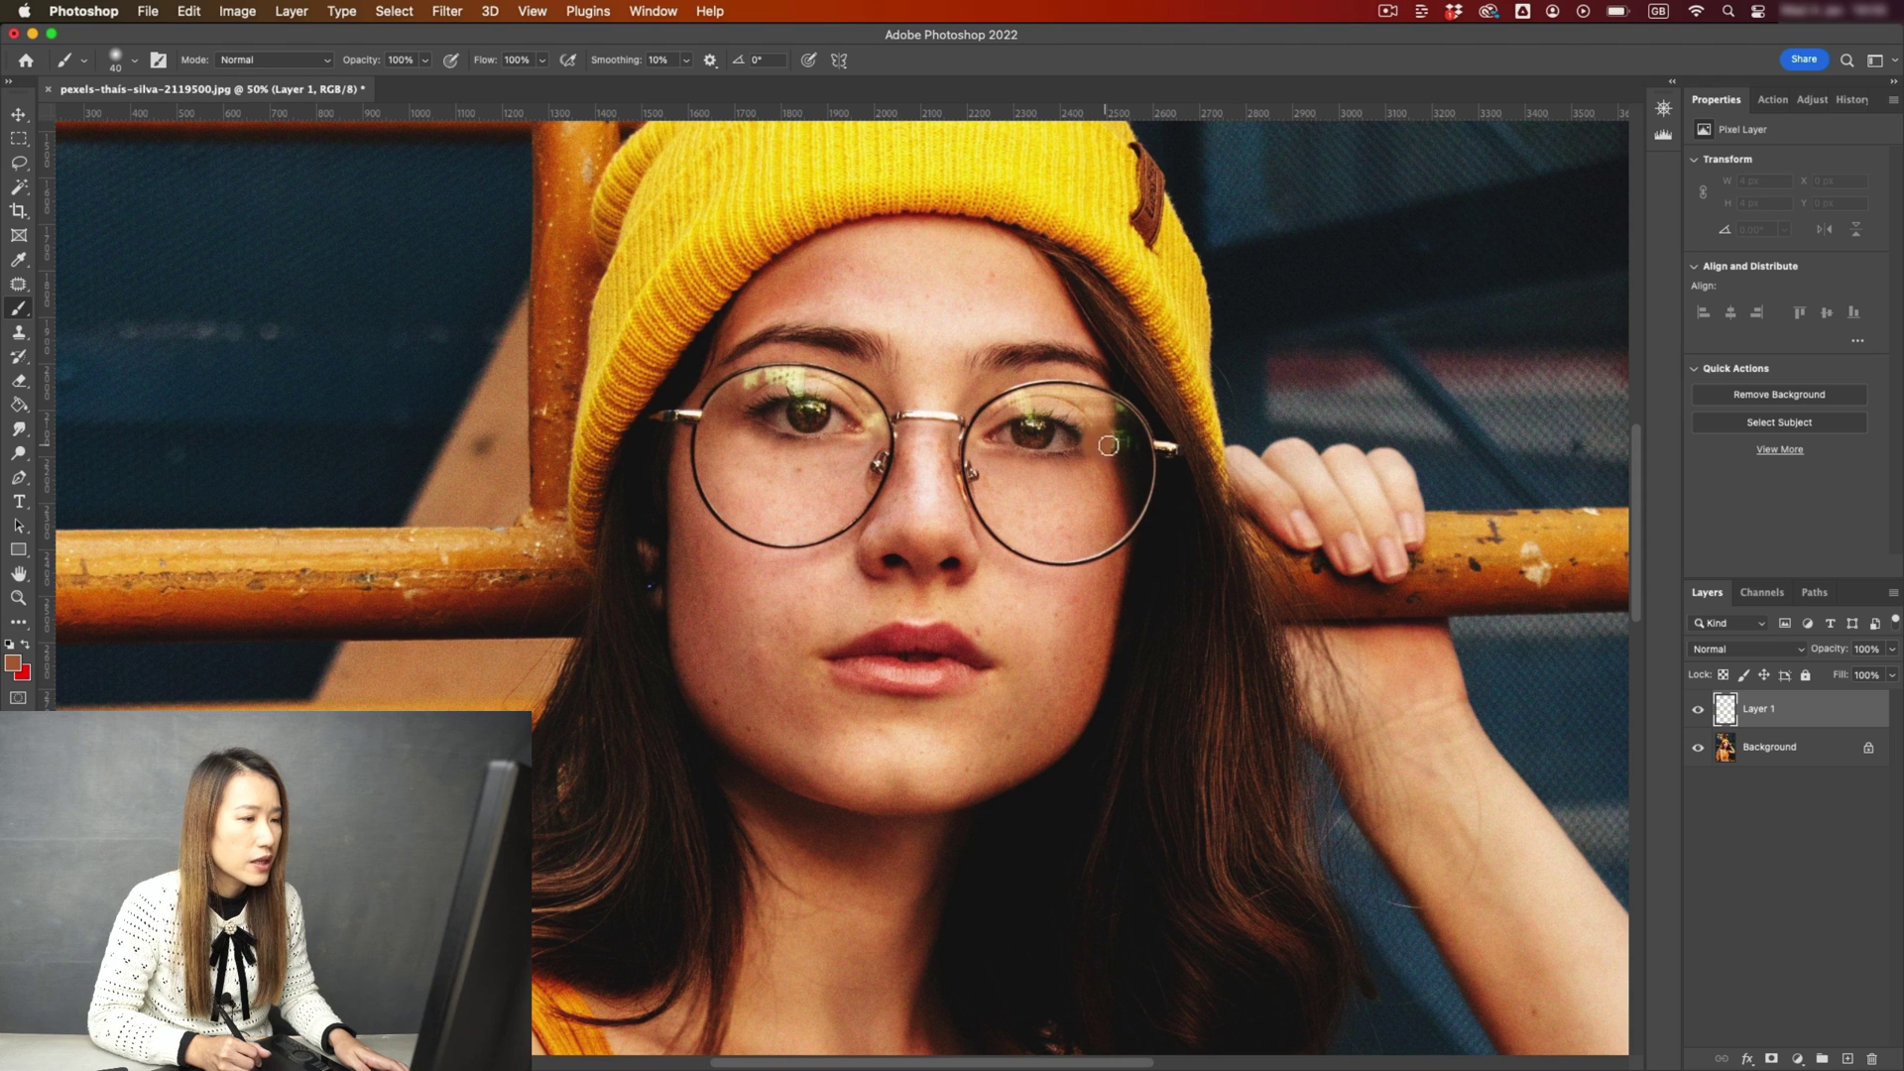
Sample skin colours near the right lens and try a first stroke over its glare.
left_click_drag(1110, 443, 1128, 454)
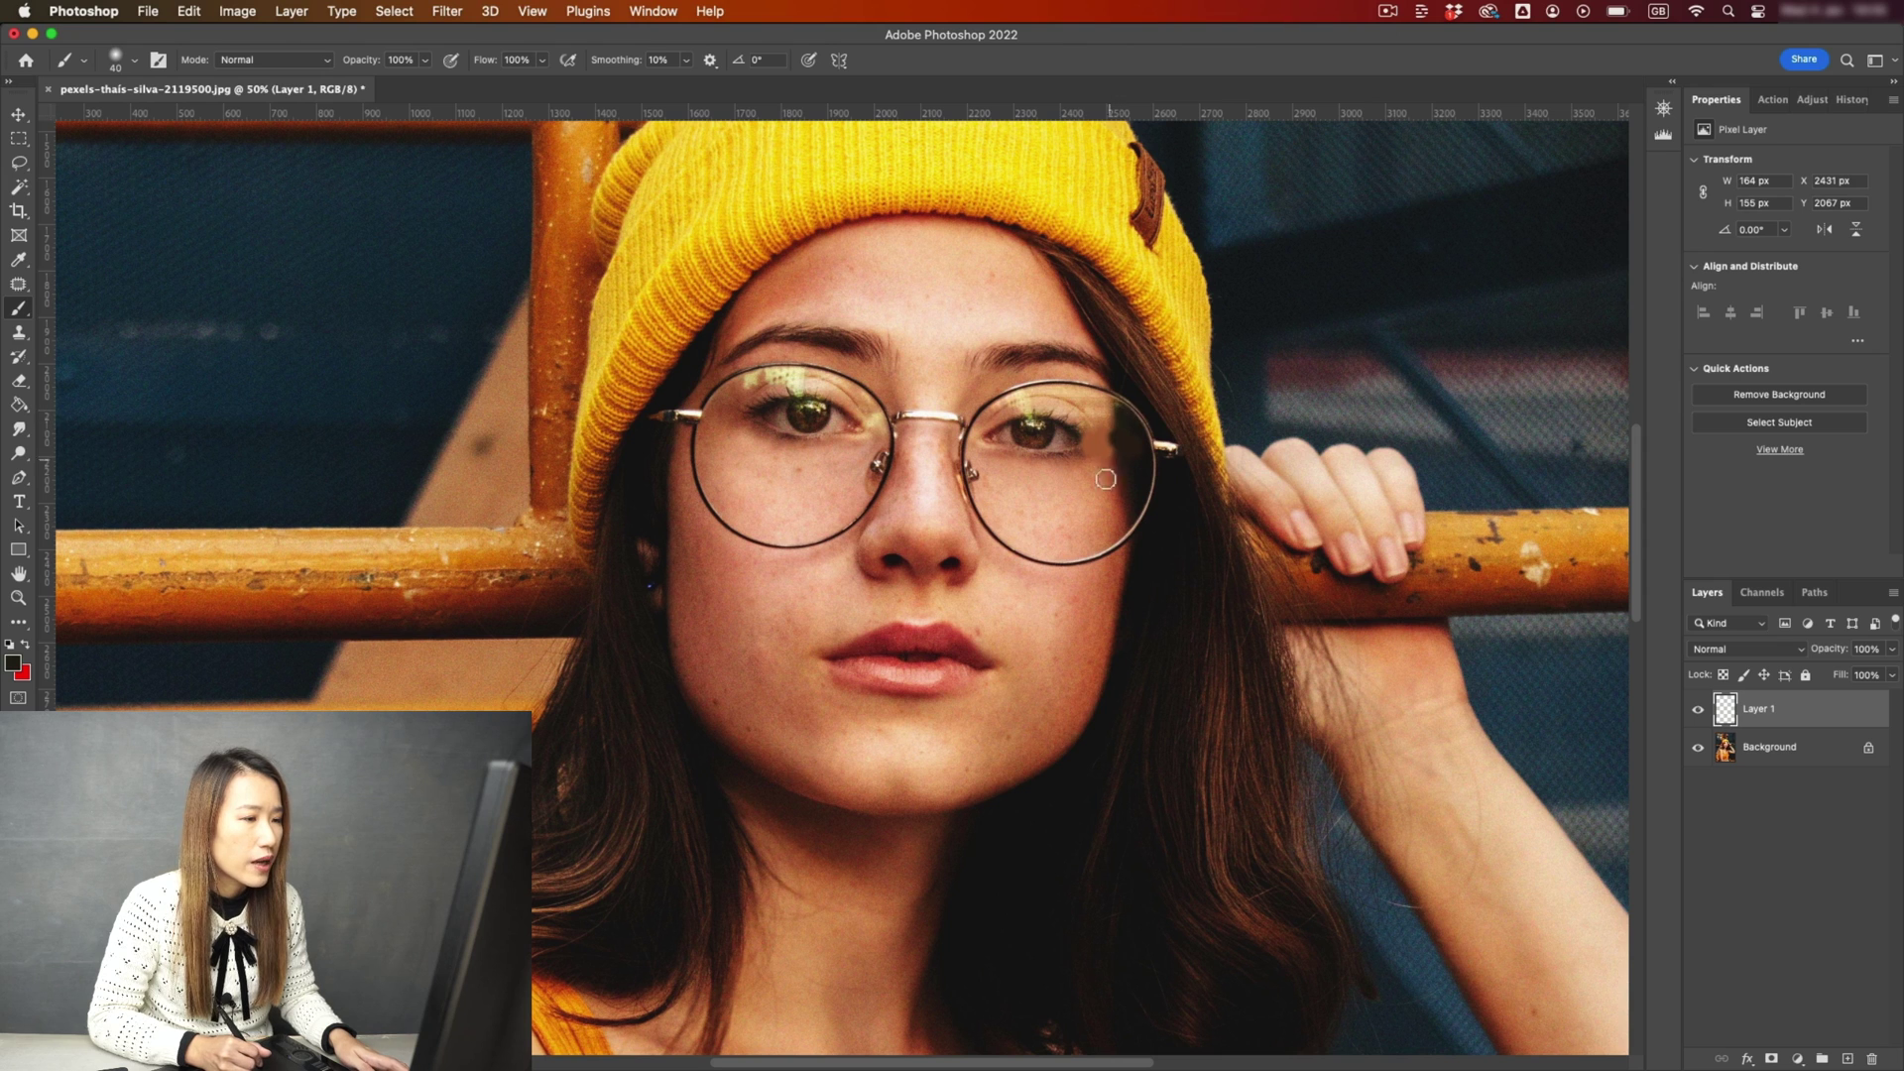
left_click(1106, 479, "alt")
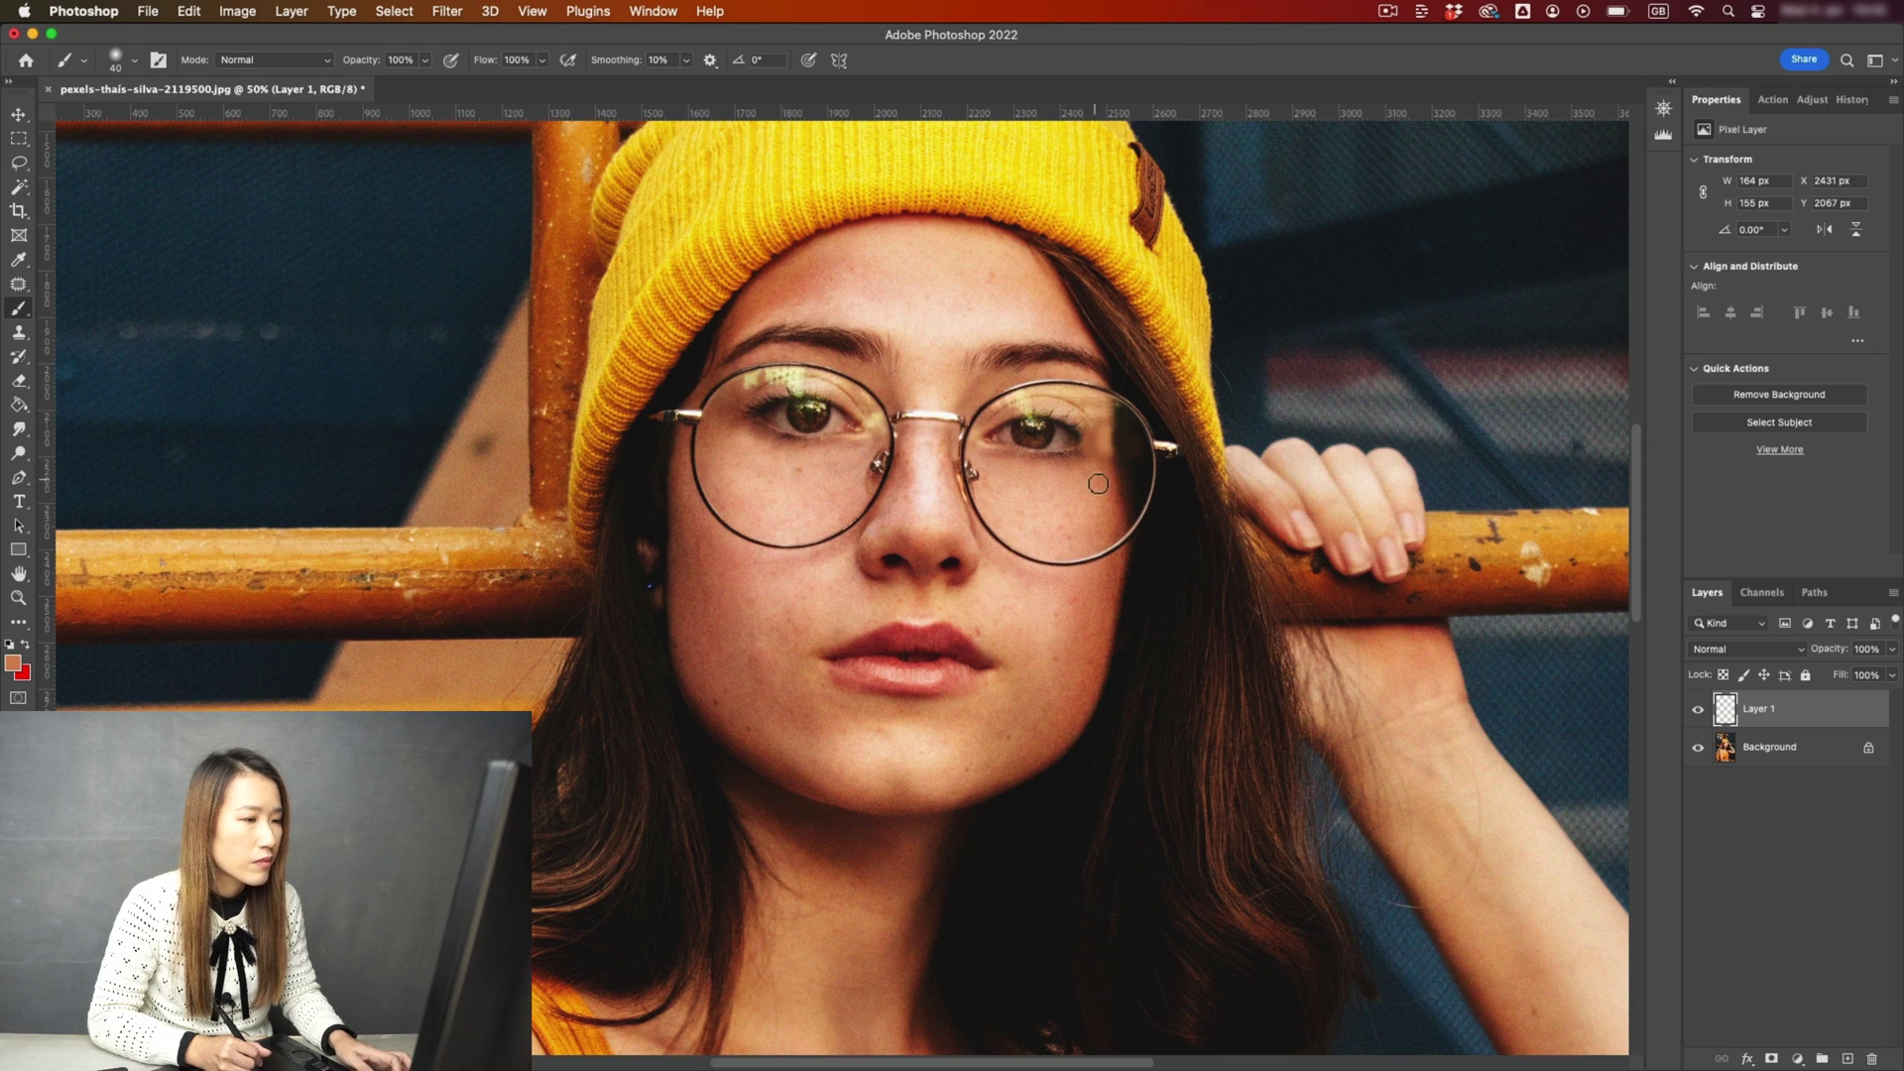
left_click(1102, 451, "alt")
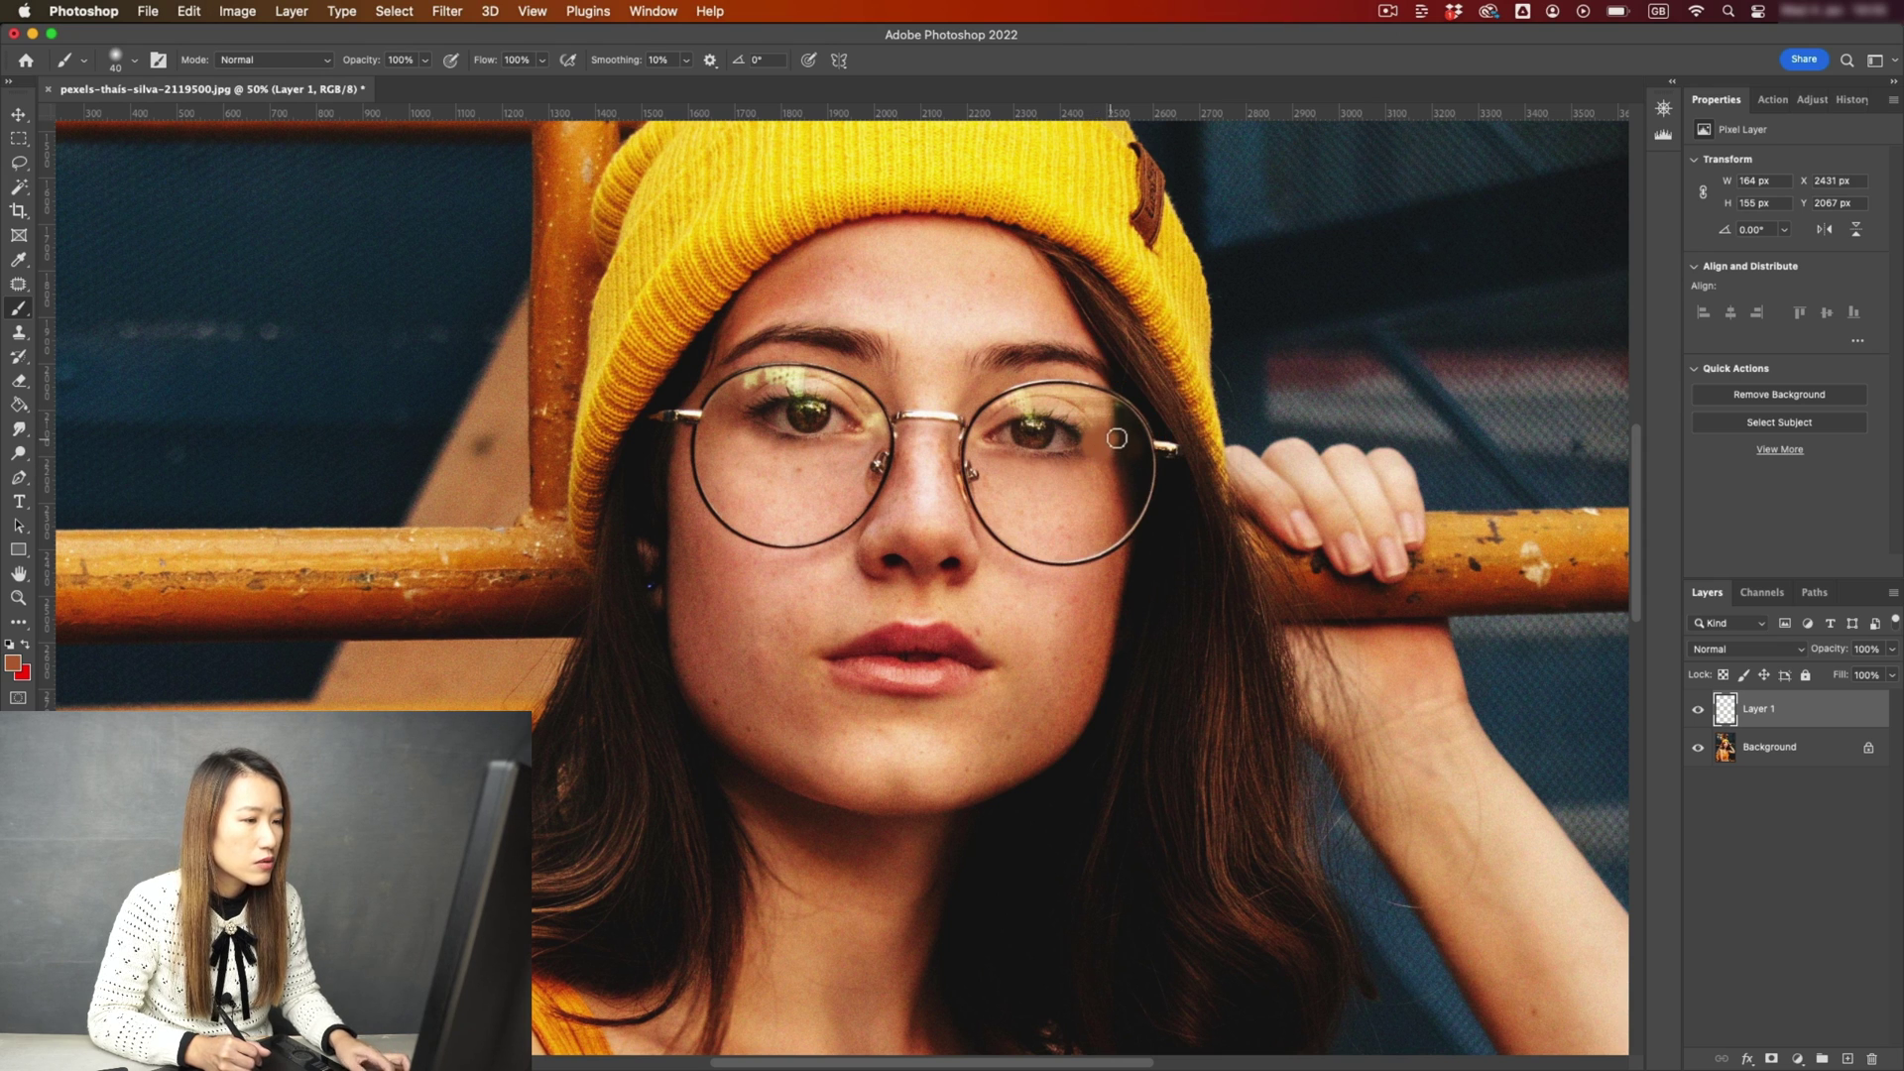
key("ctrl+z")
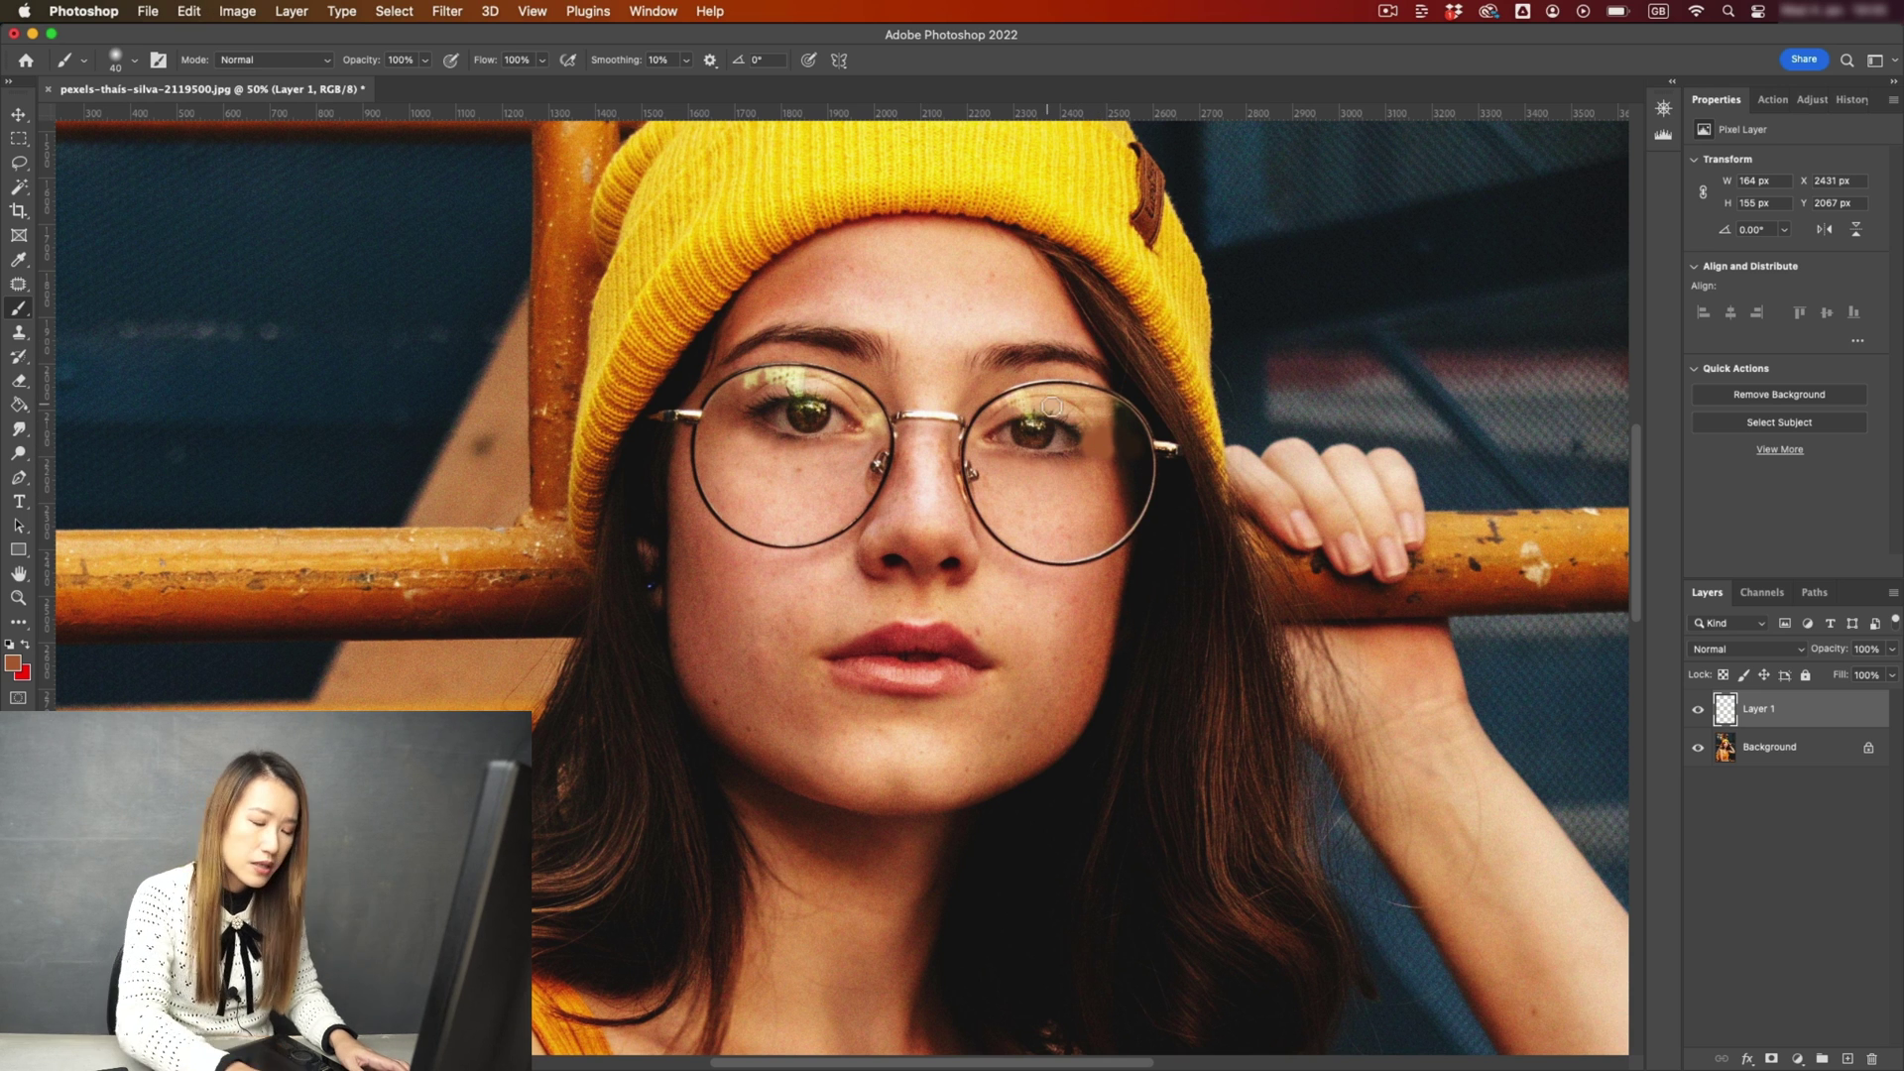
scroll(1066, 352, "up", 4)
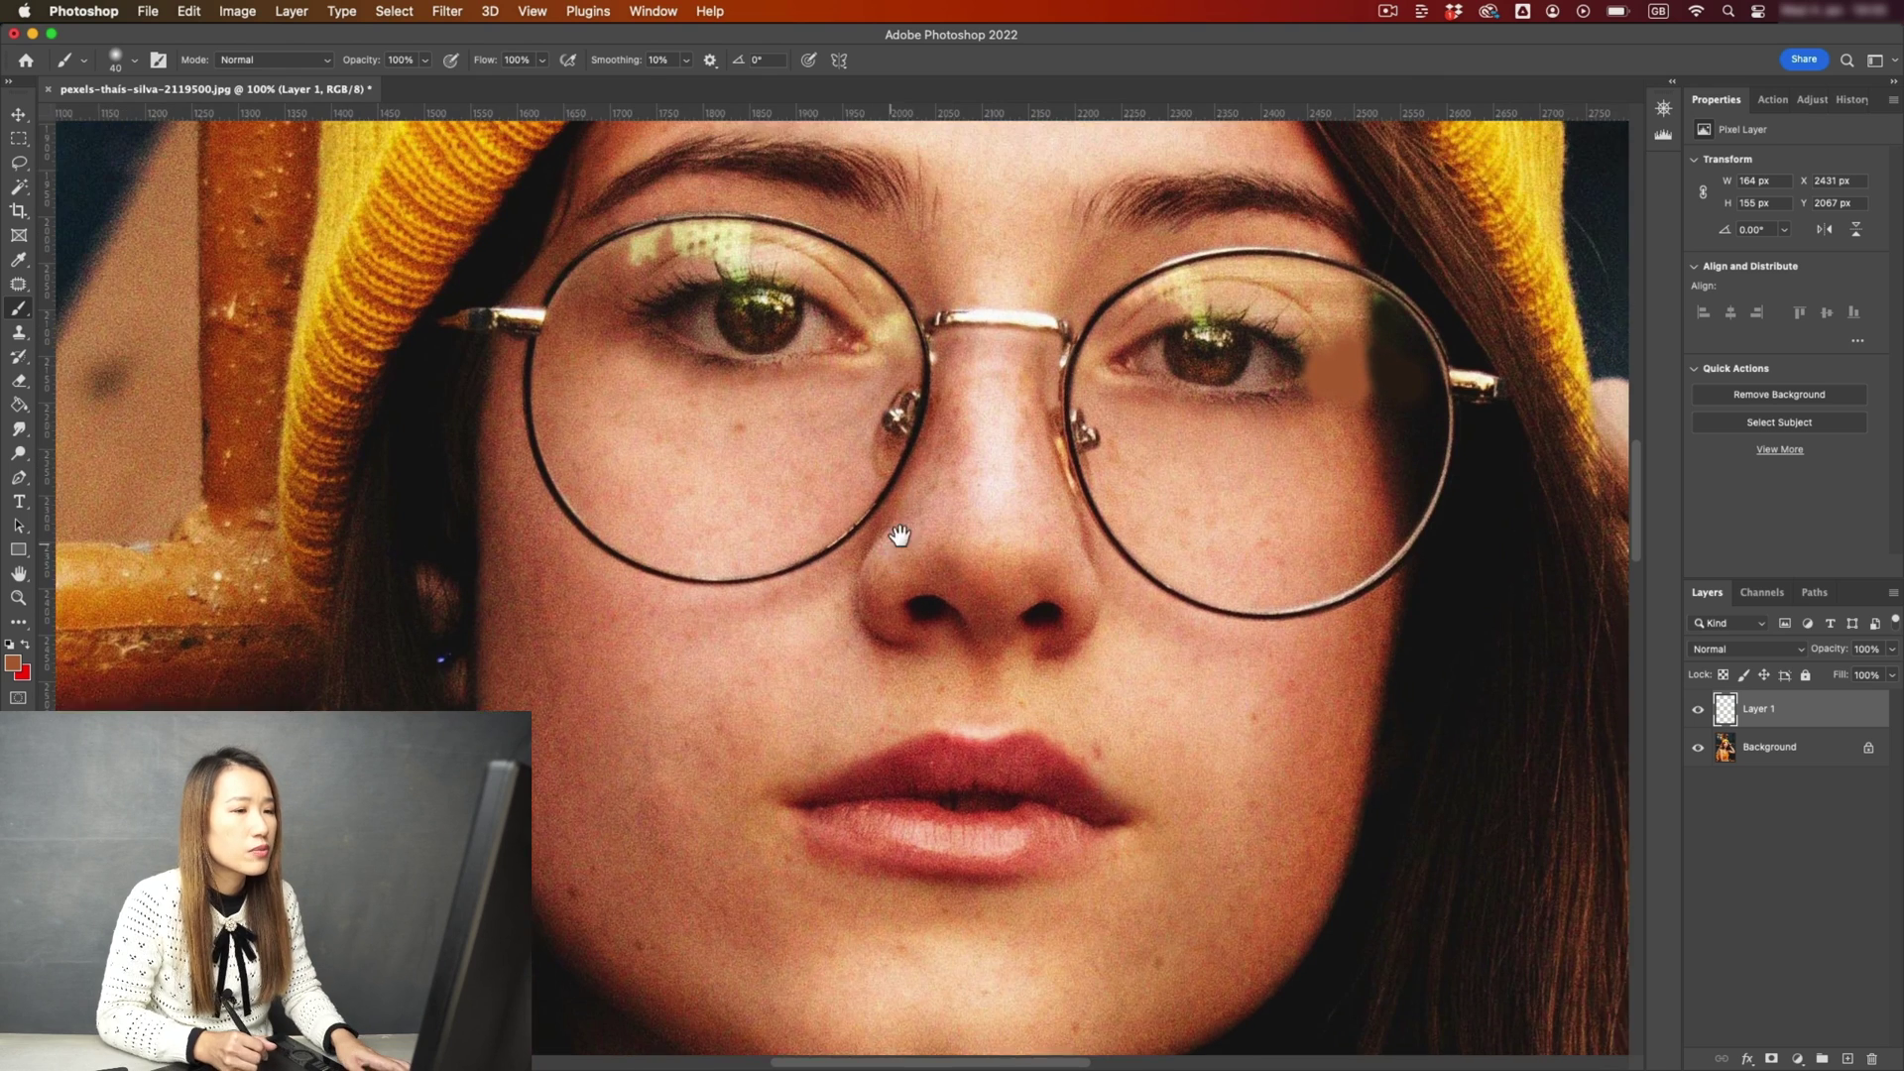
Enlarge the brush and paint skin tone across the upper right-lens glare.
left_click_drag(893, 302, 914, 437)
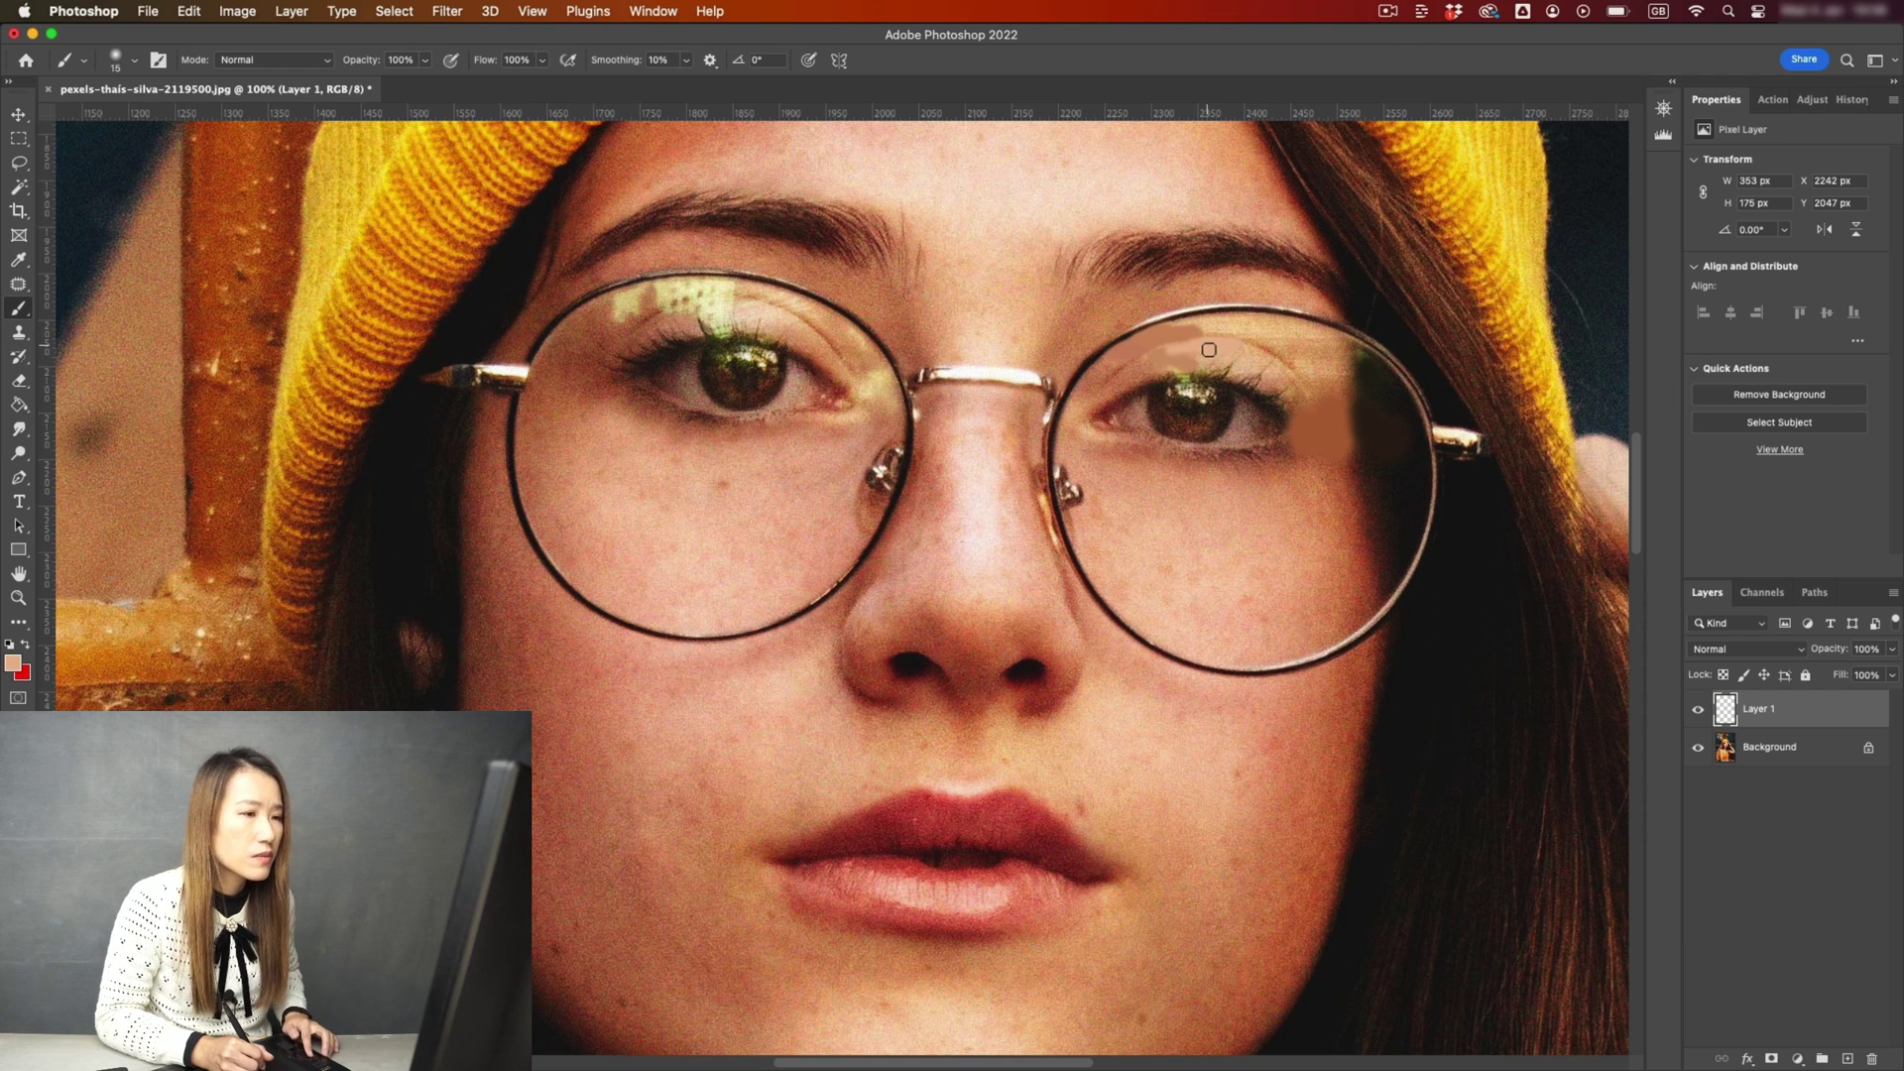
key("bracketright")
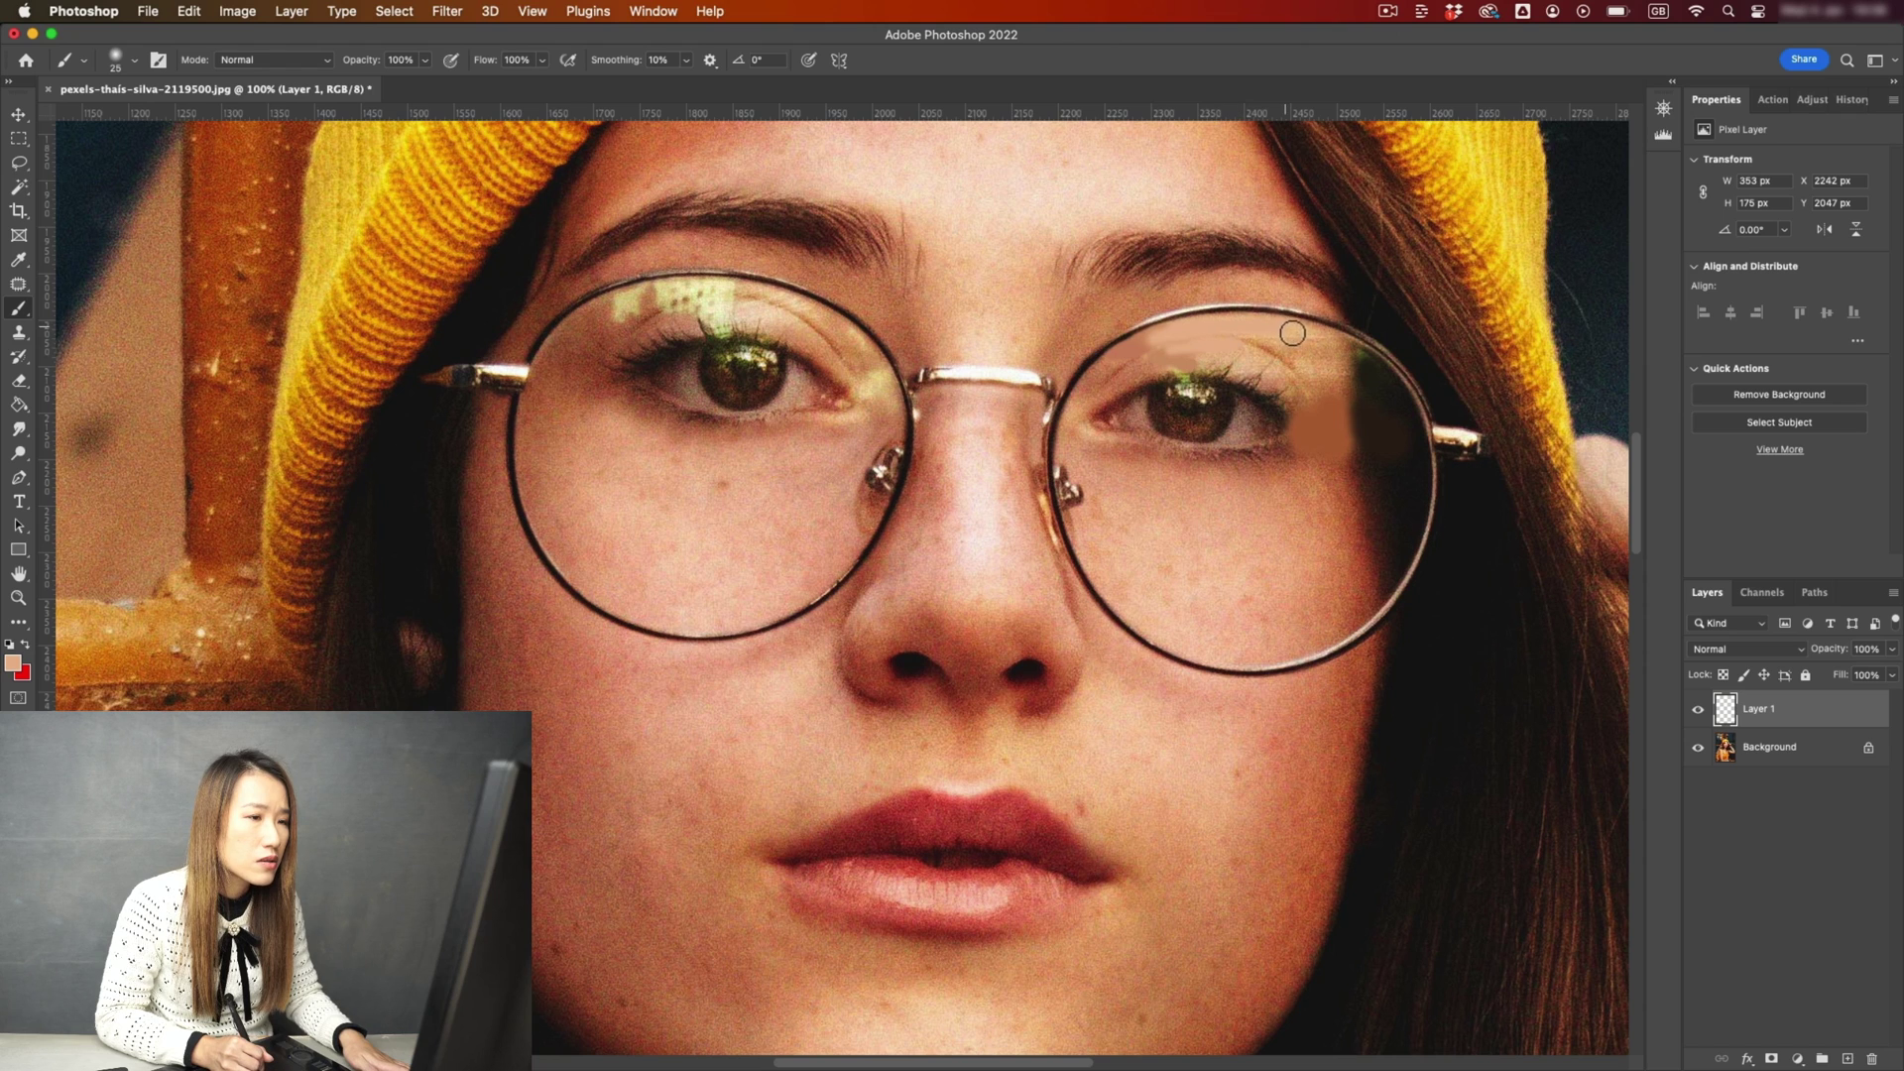
left_click_drag(1292, 333, 1334, 347)
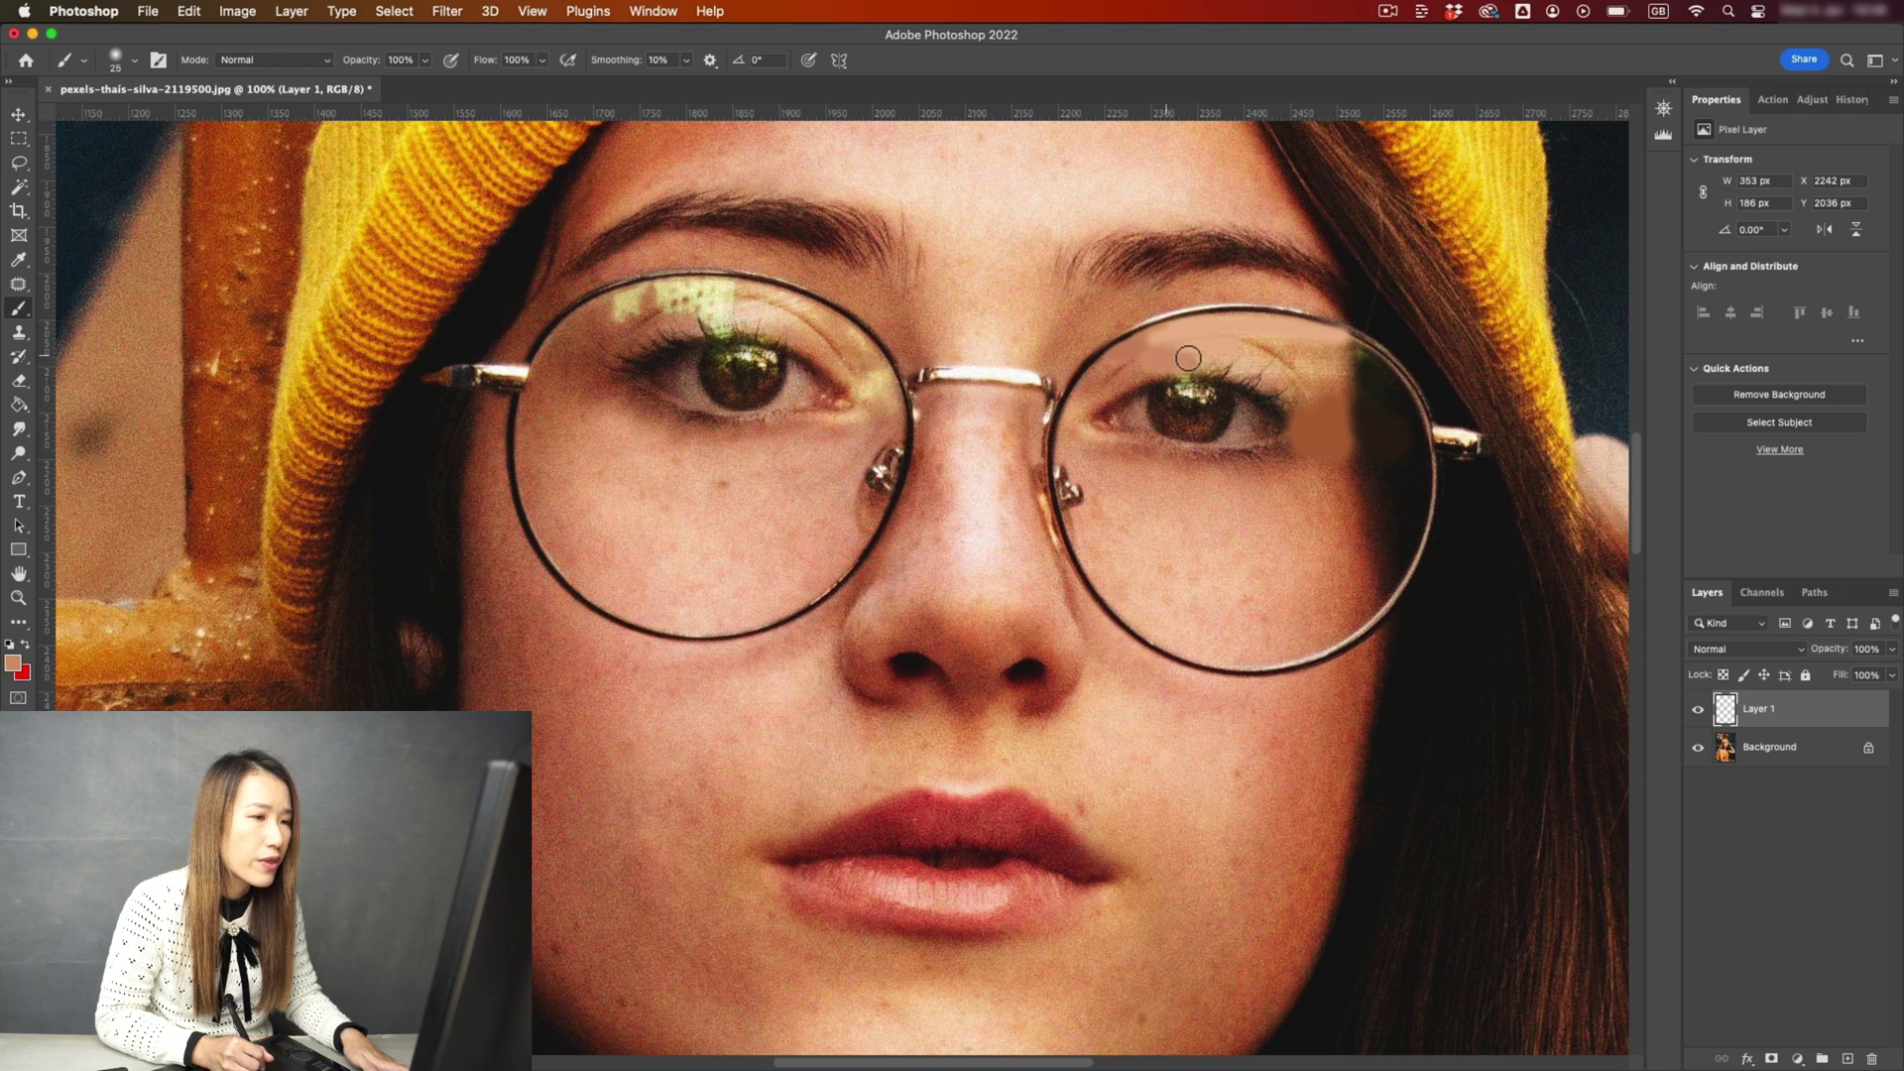
left_click_drag(1187, 357, 1325, 347)
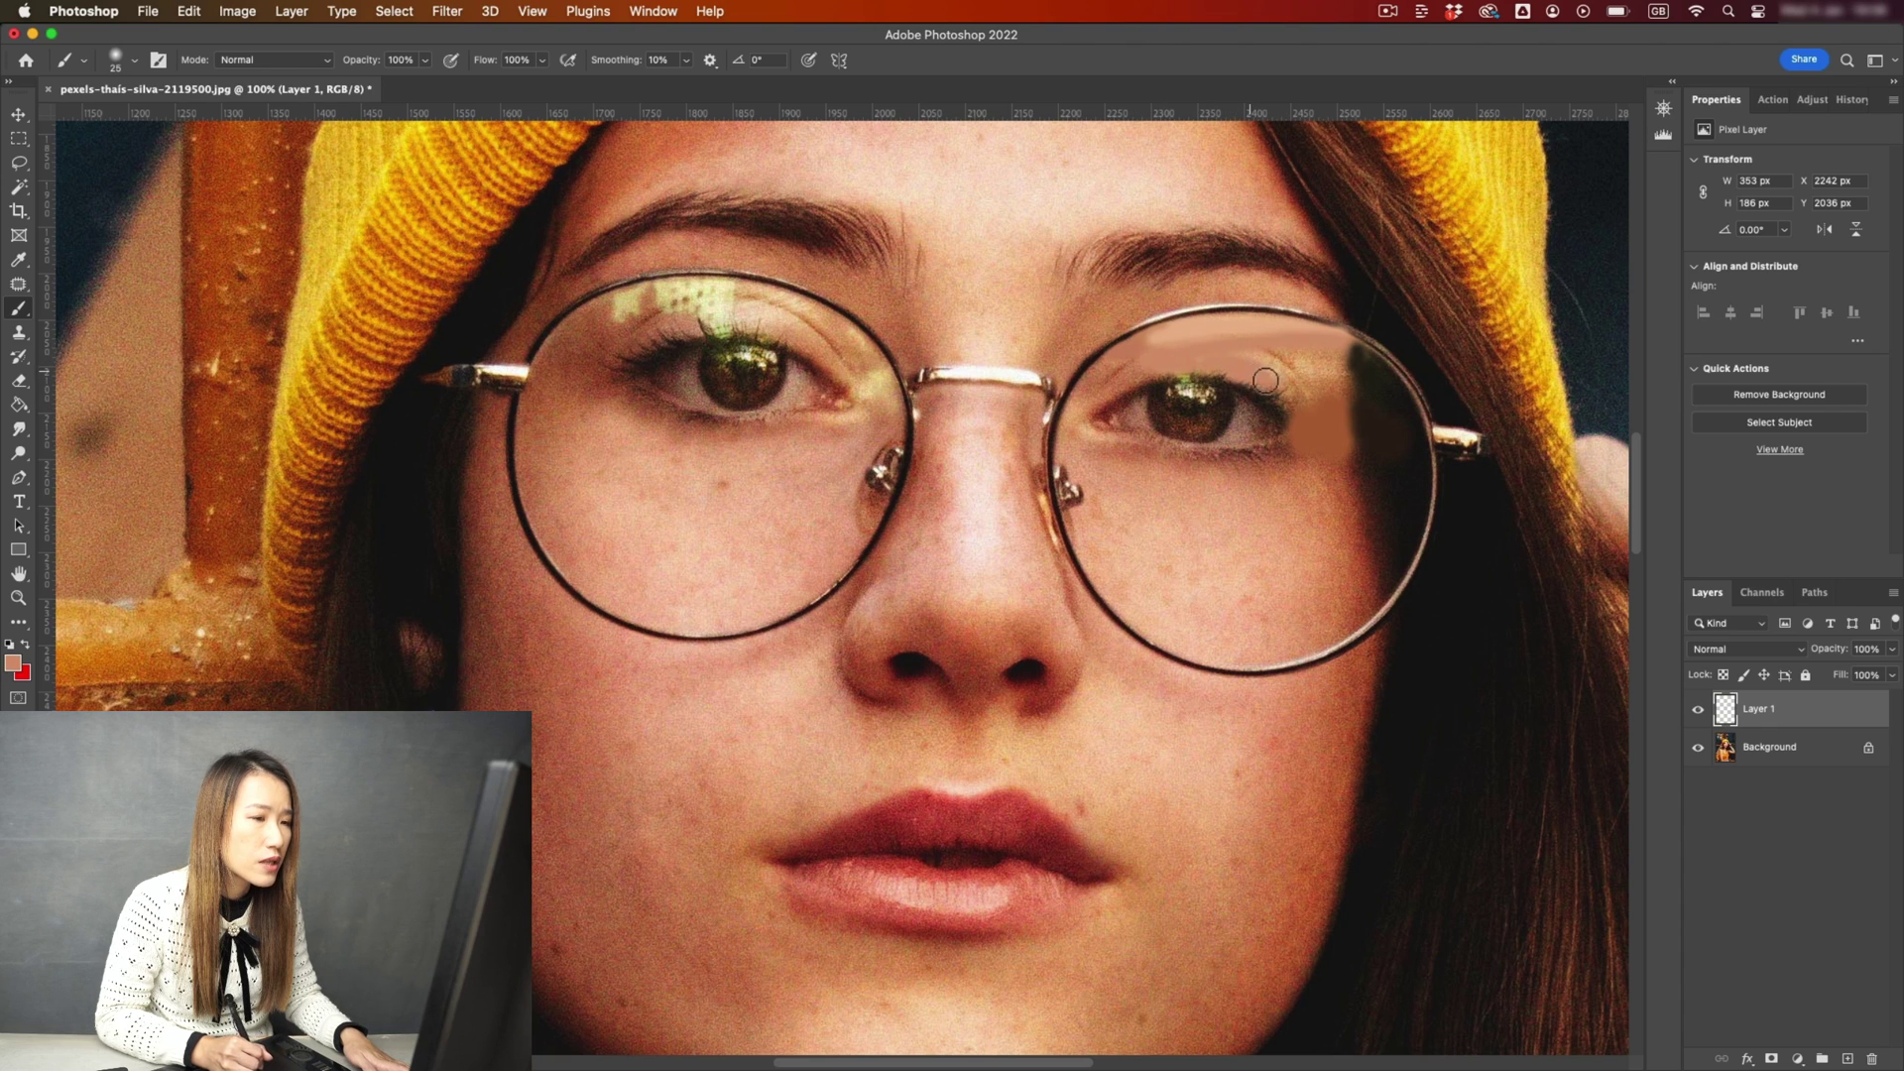
left_click(1261, 299, "alt")
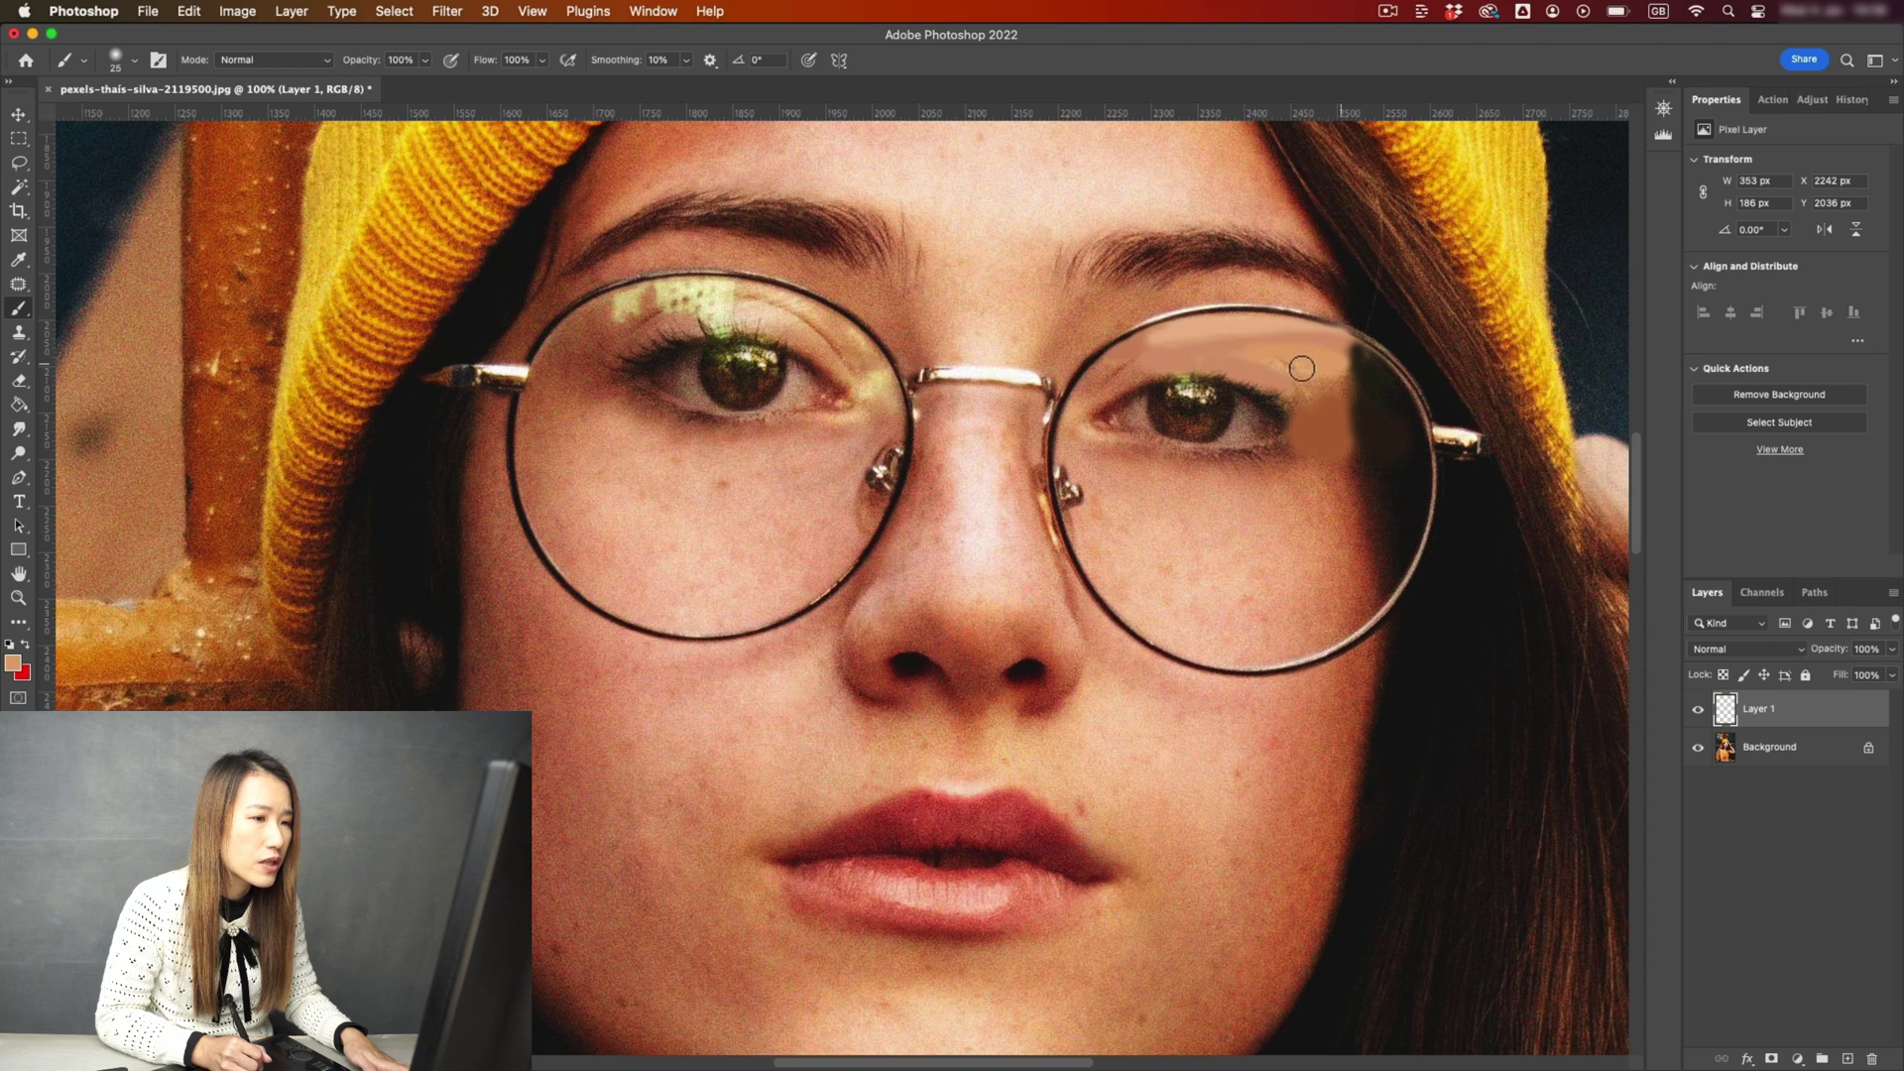
left_click_drag(1303, 377, 1299, 394)
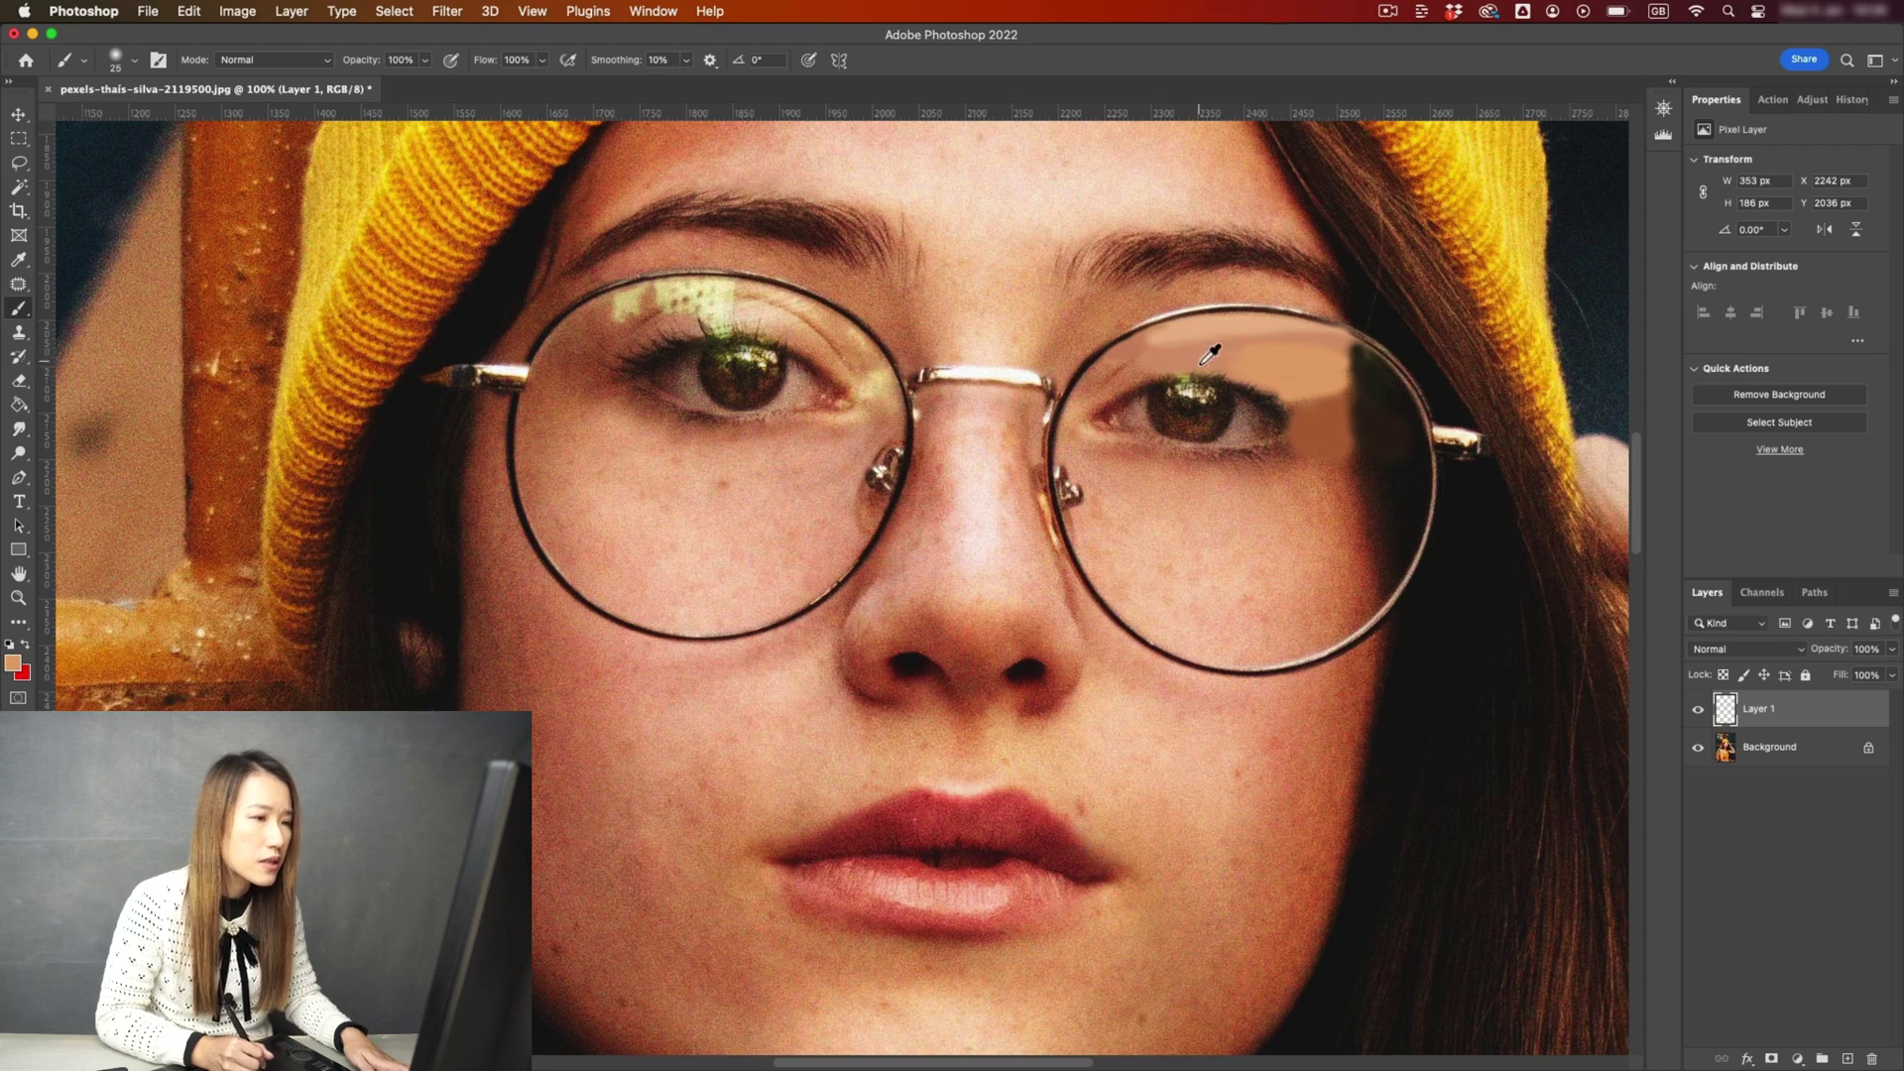
scroll(1186, 340, "up", 1)
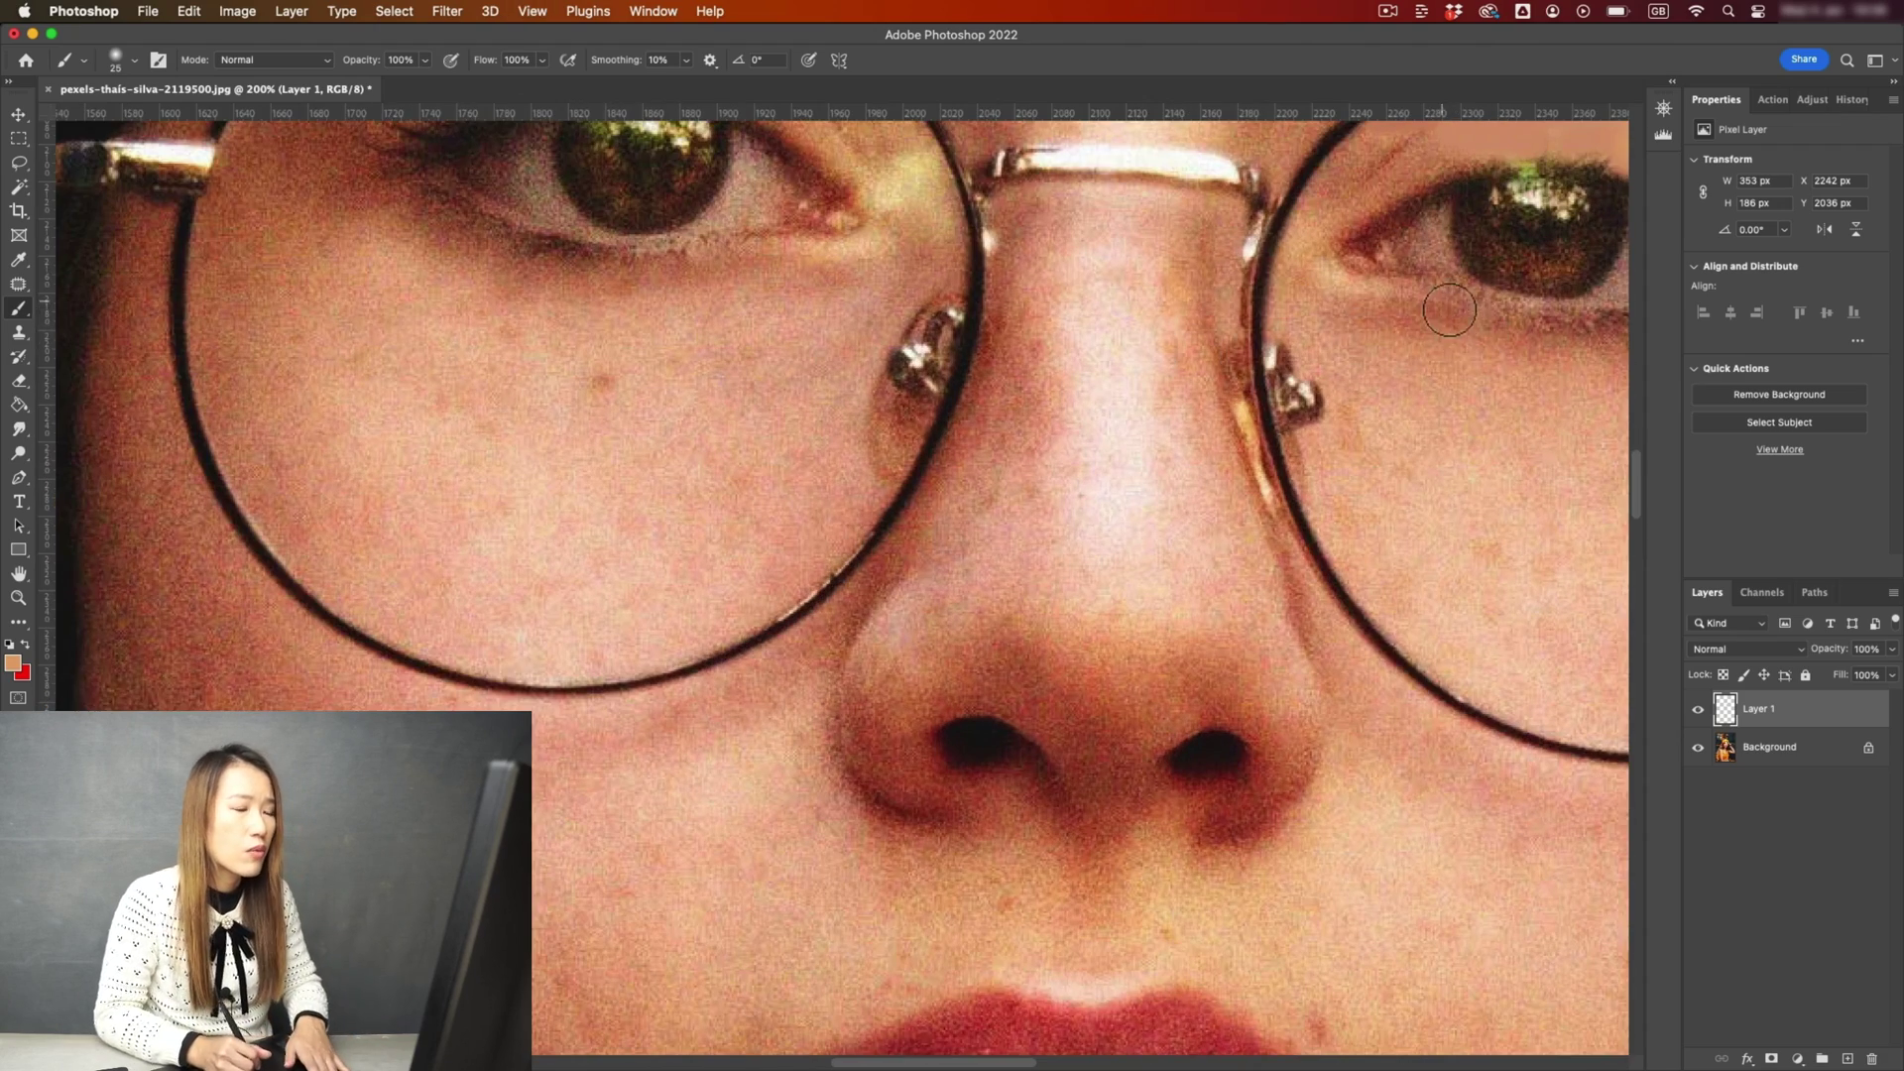
left_click_drag(1450, 311, 1072, 313)
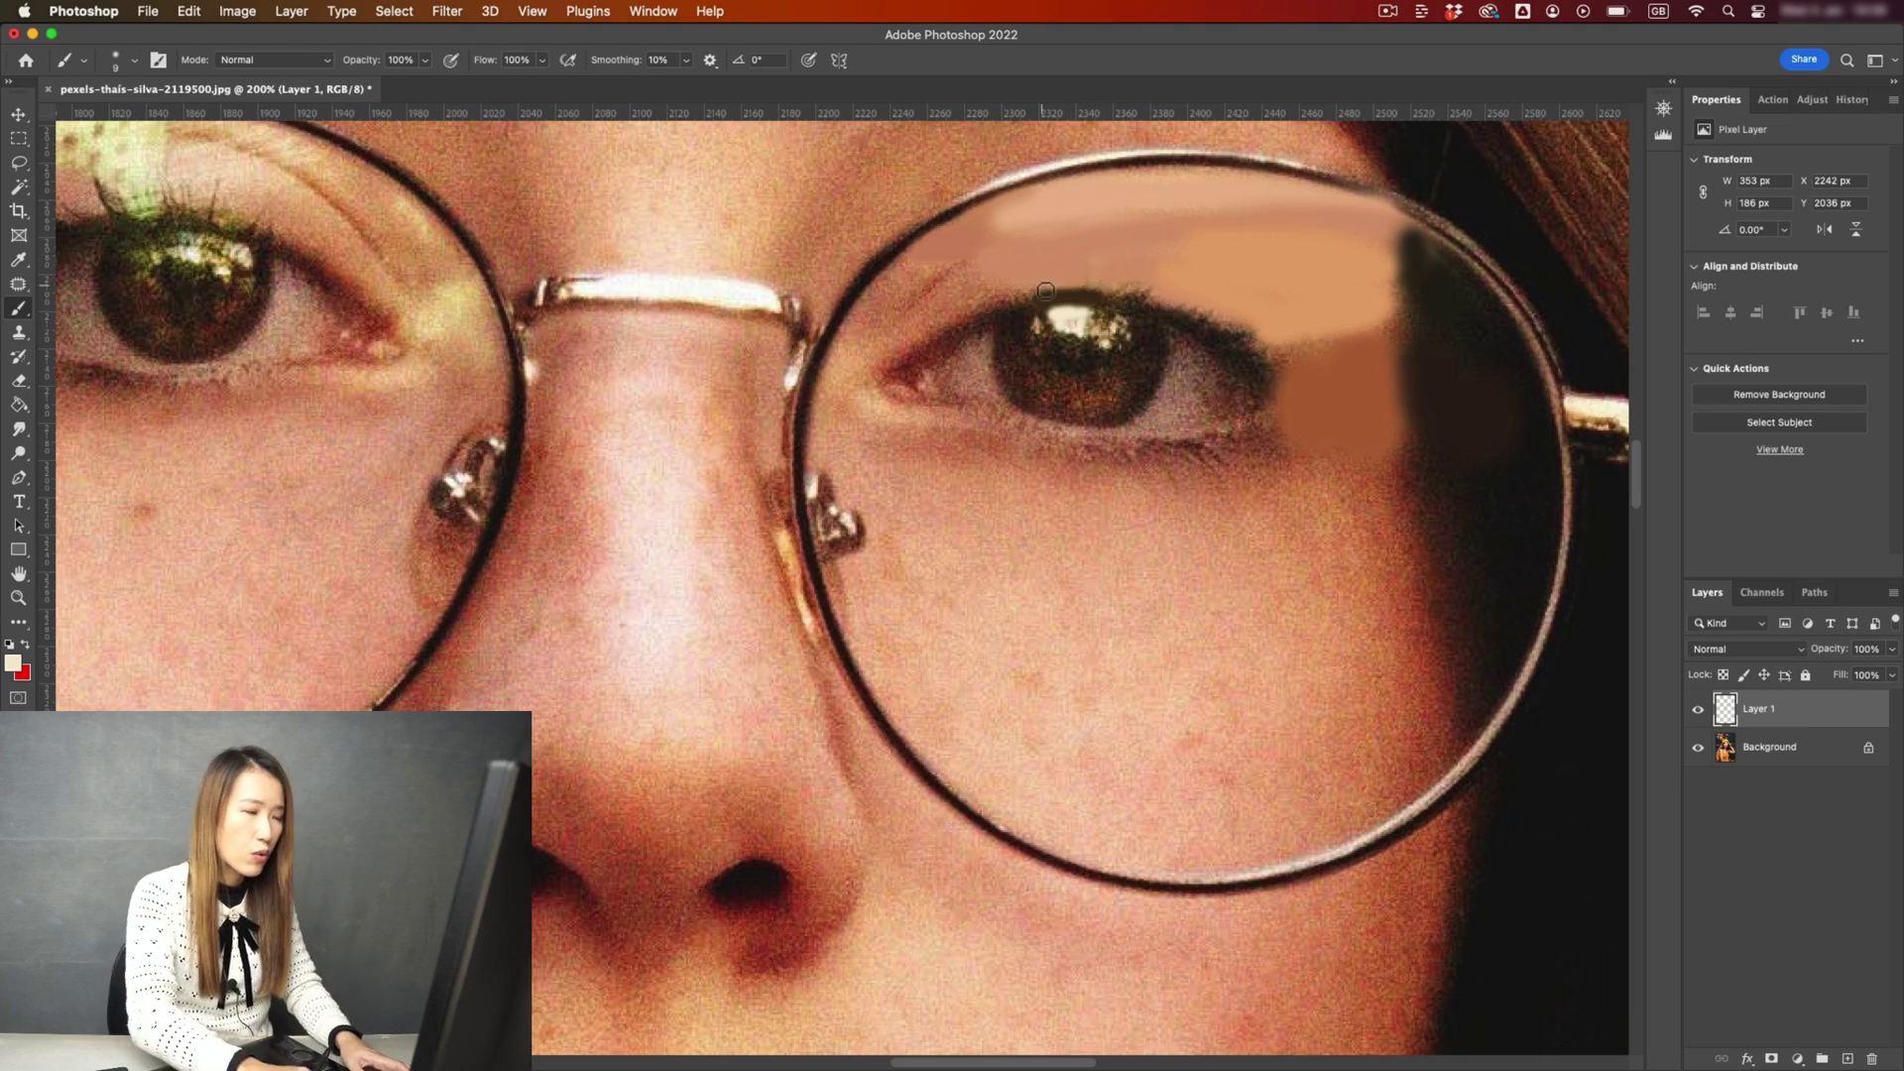
key("ctrl+minus")
key("ctrl+minus")
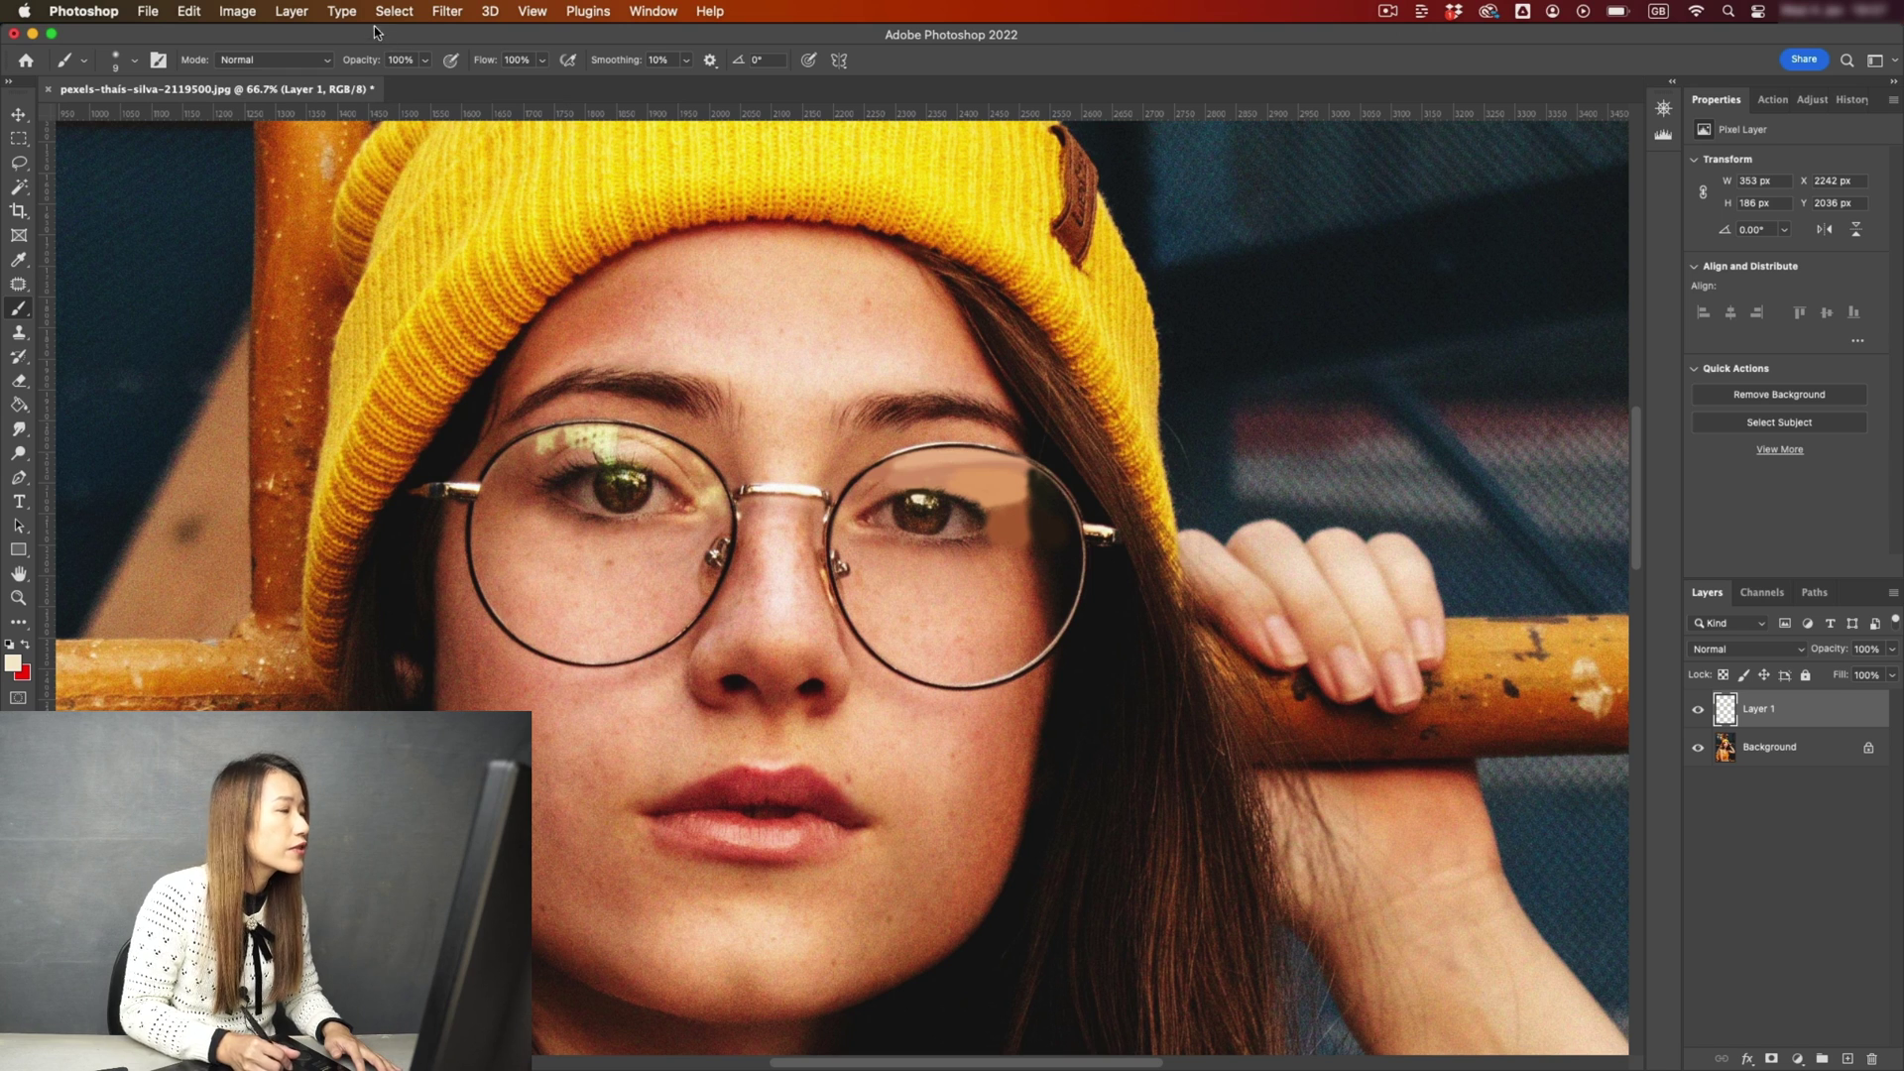
Apply a Gaussian Blur to the painted patch layer.
left_click(448, 11)
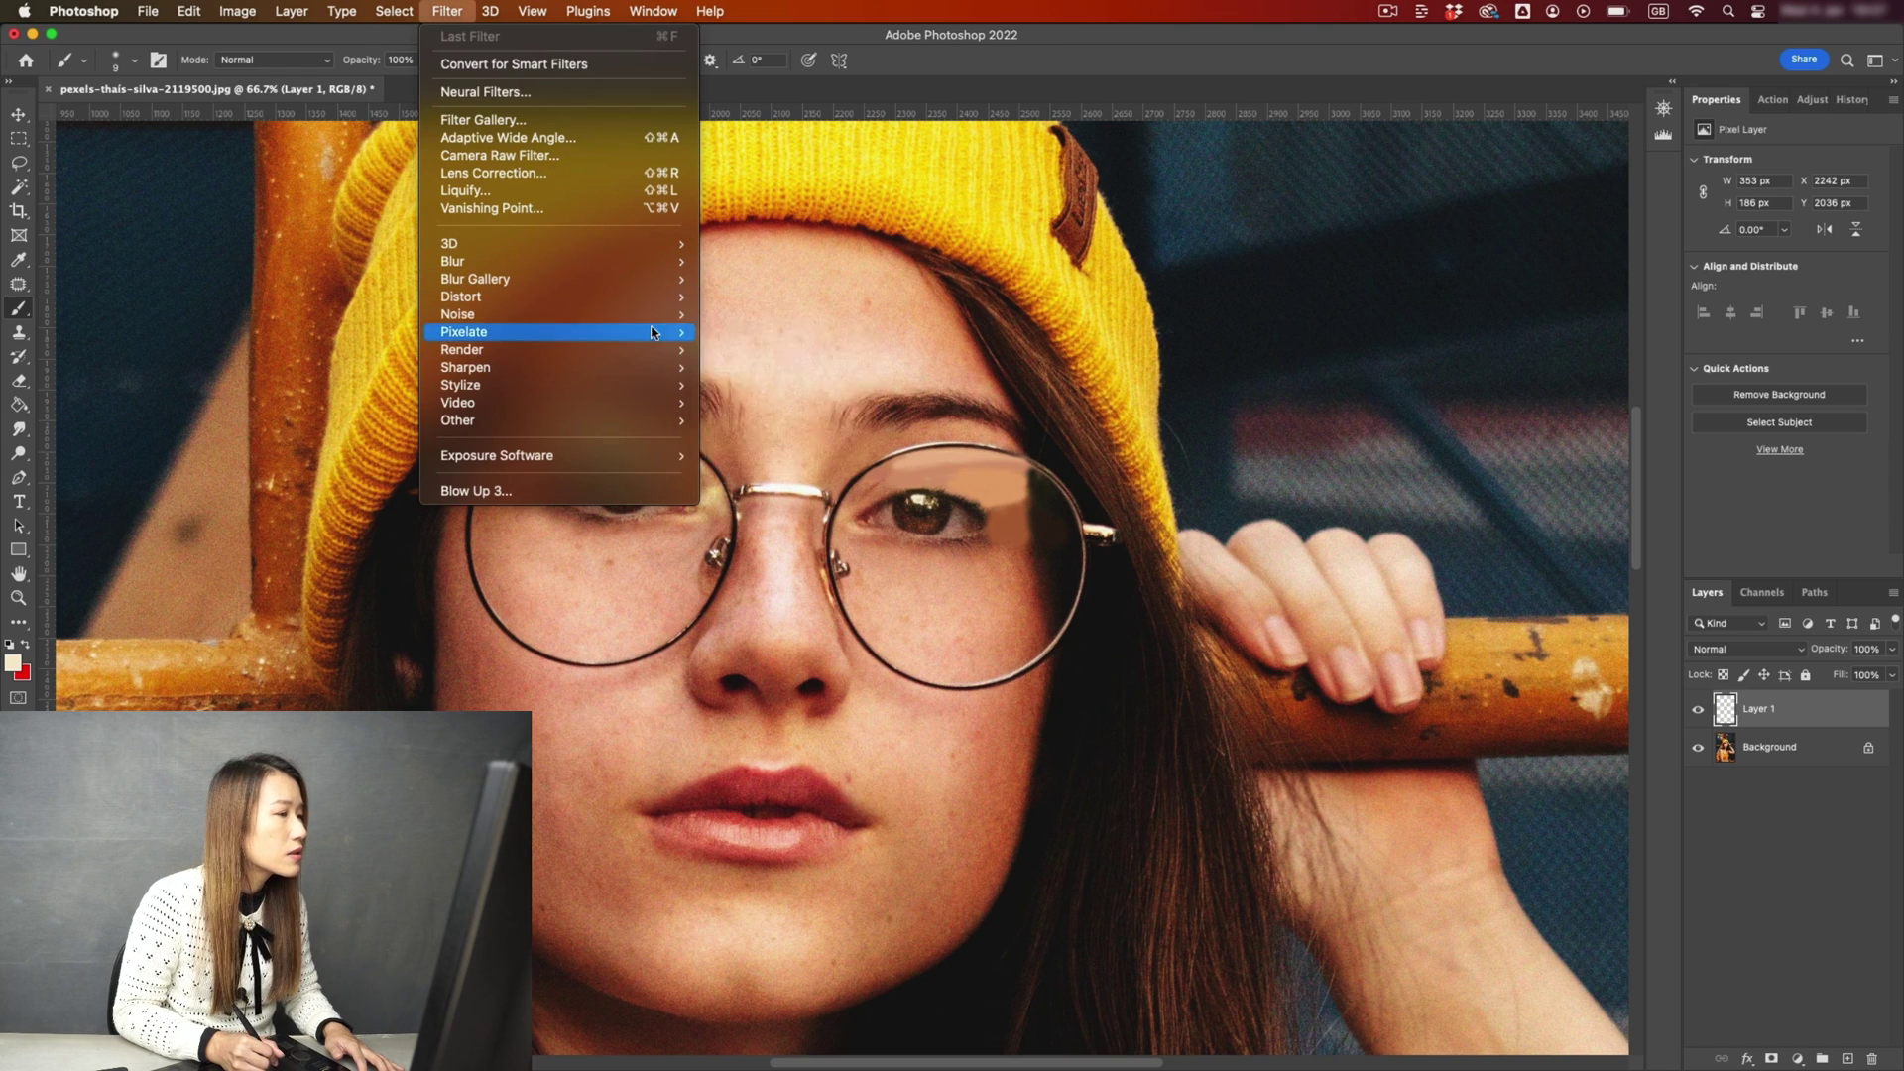
mouse_move(452, 261)
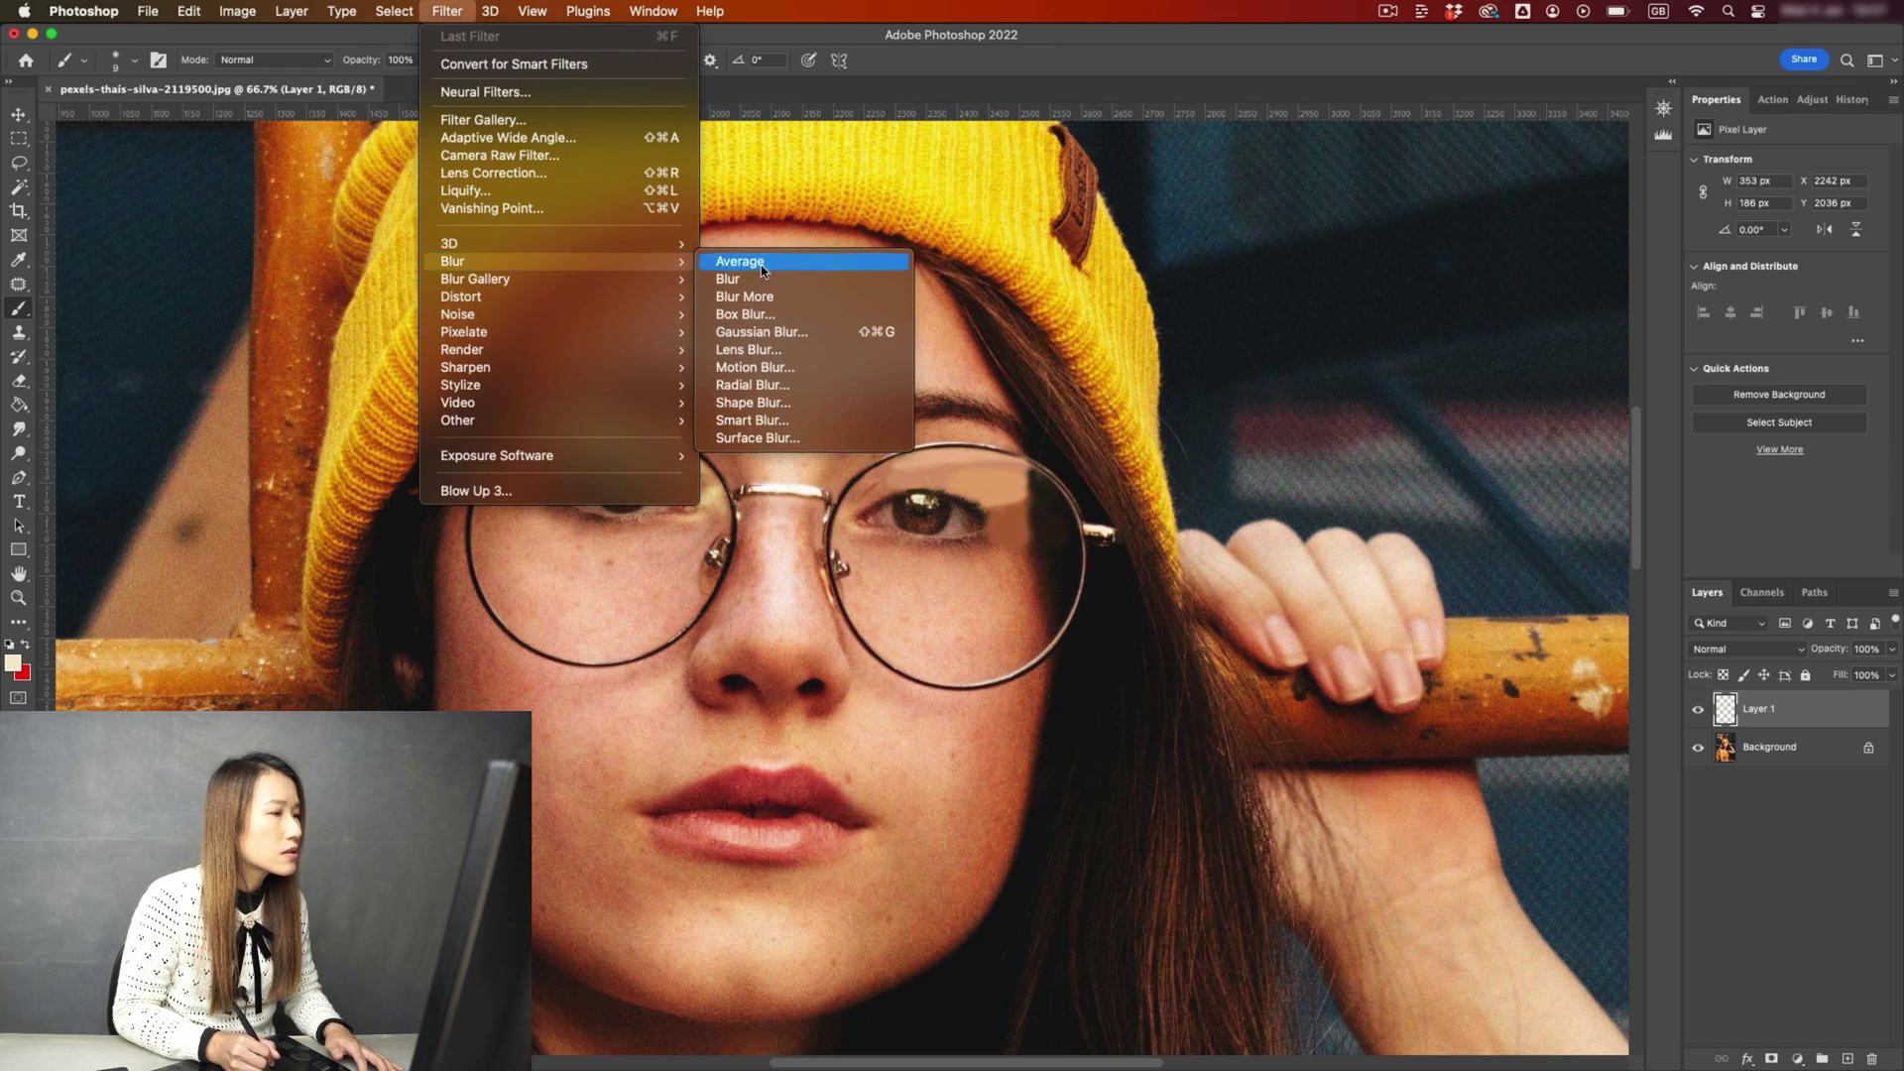
left_click(803, 336)
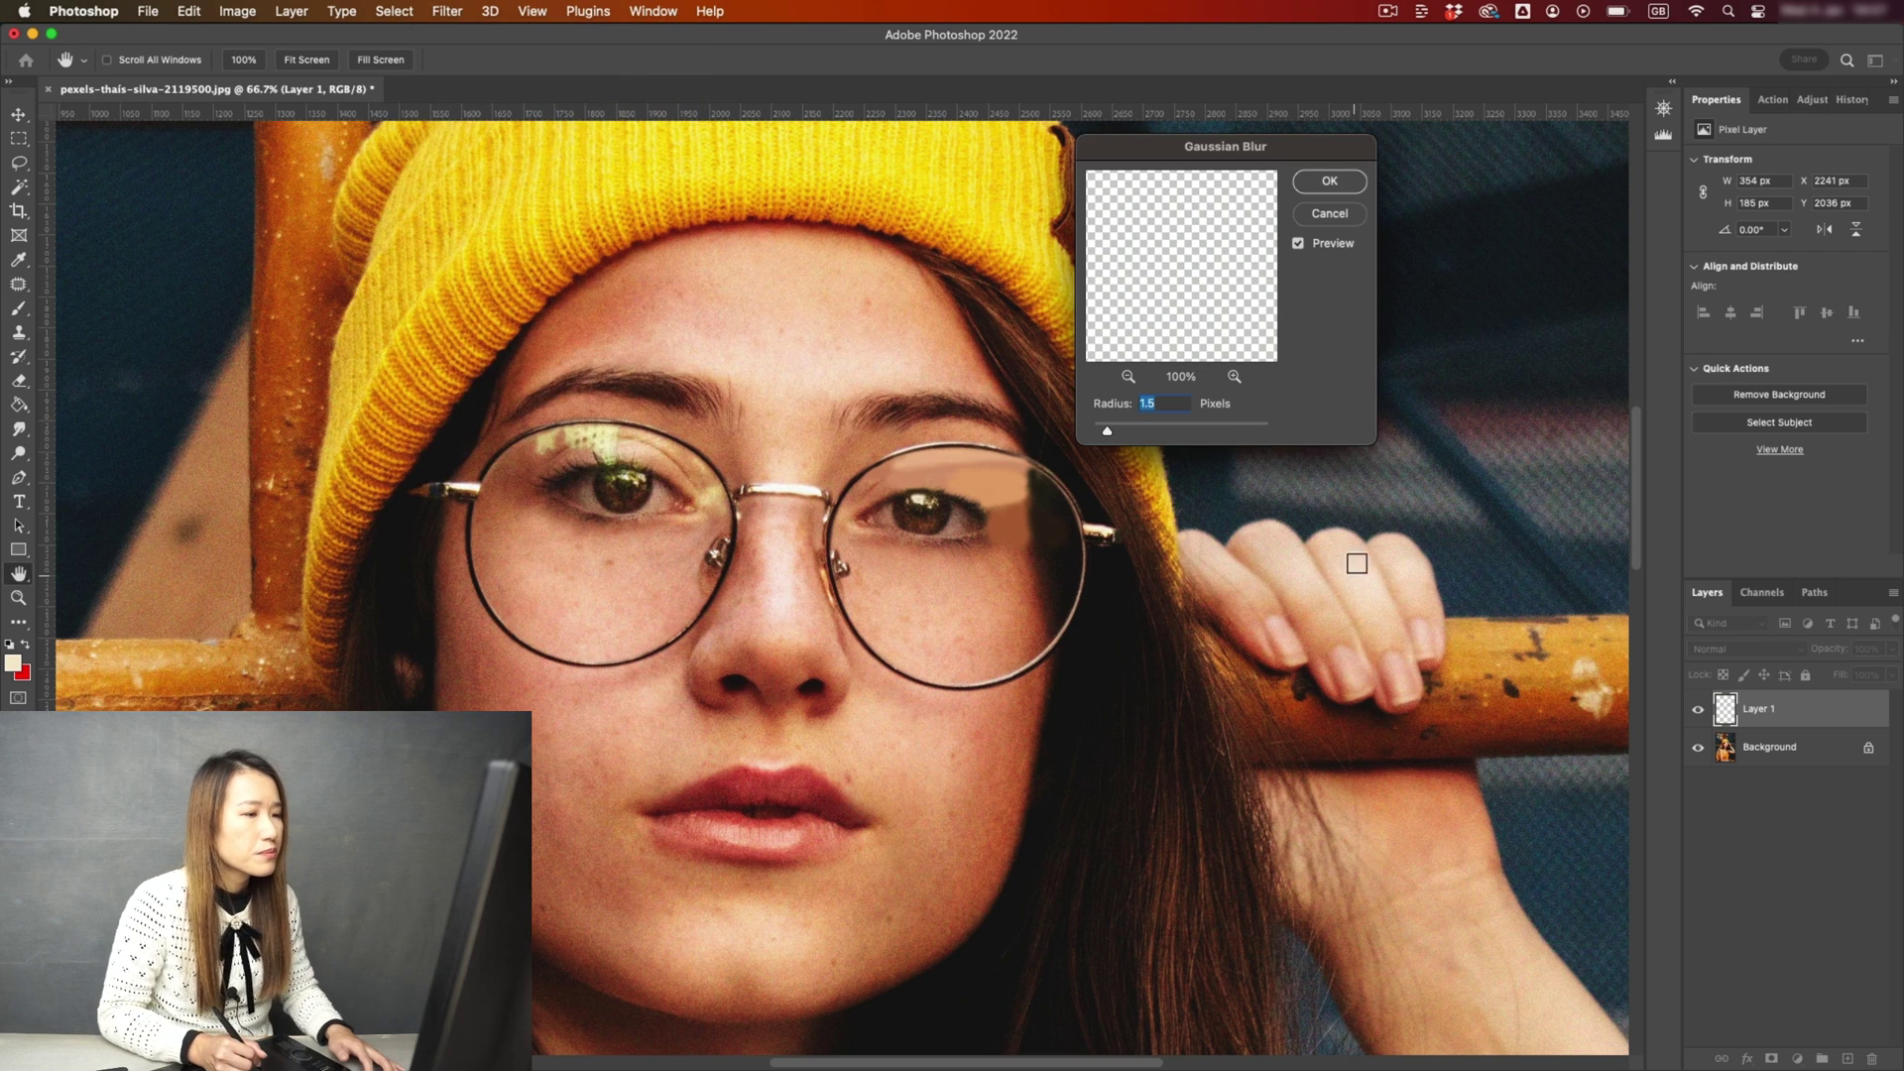
type("2")
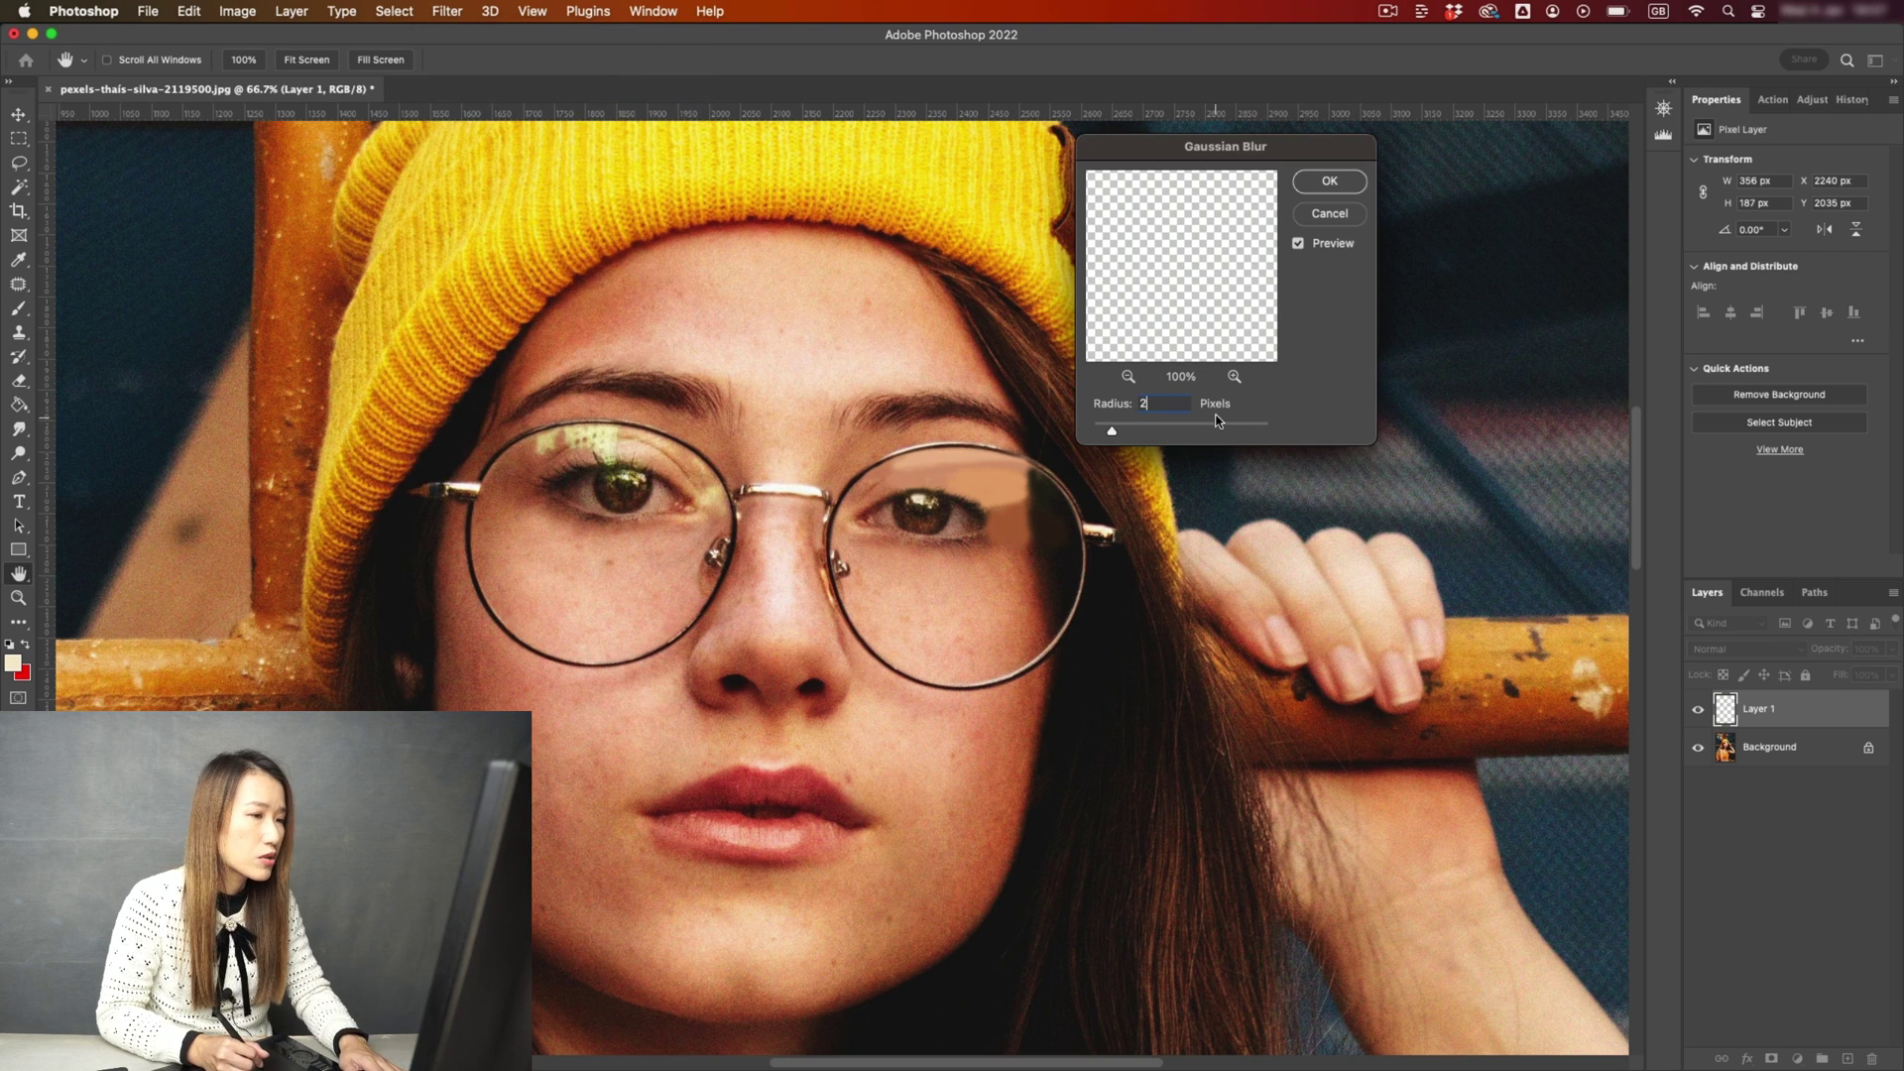
type("4")
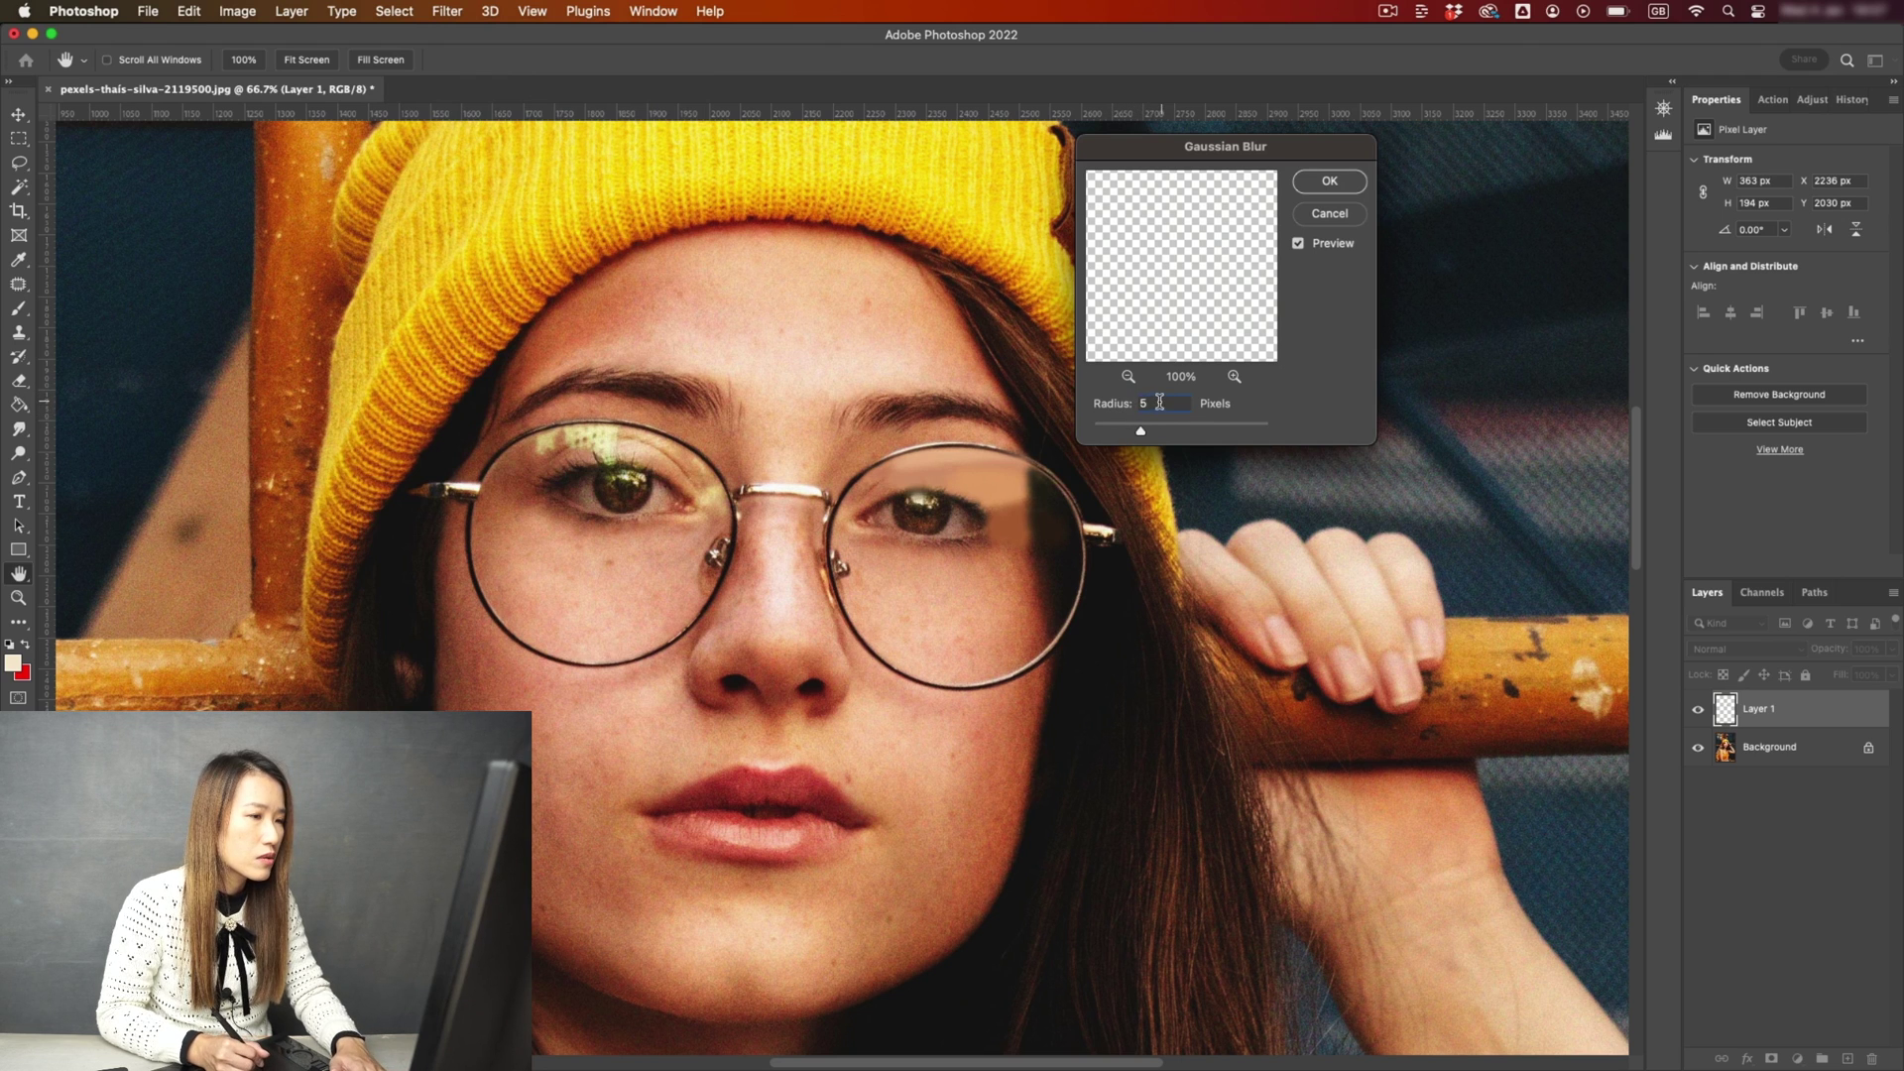
type("6")
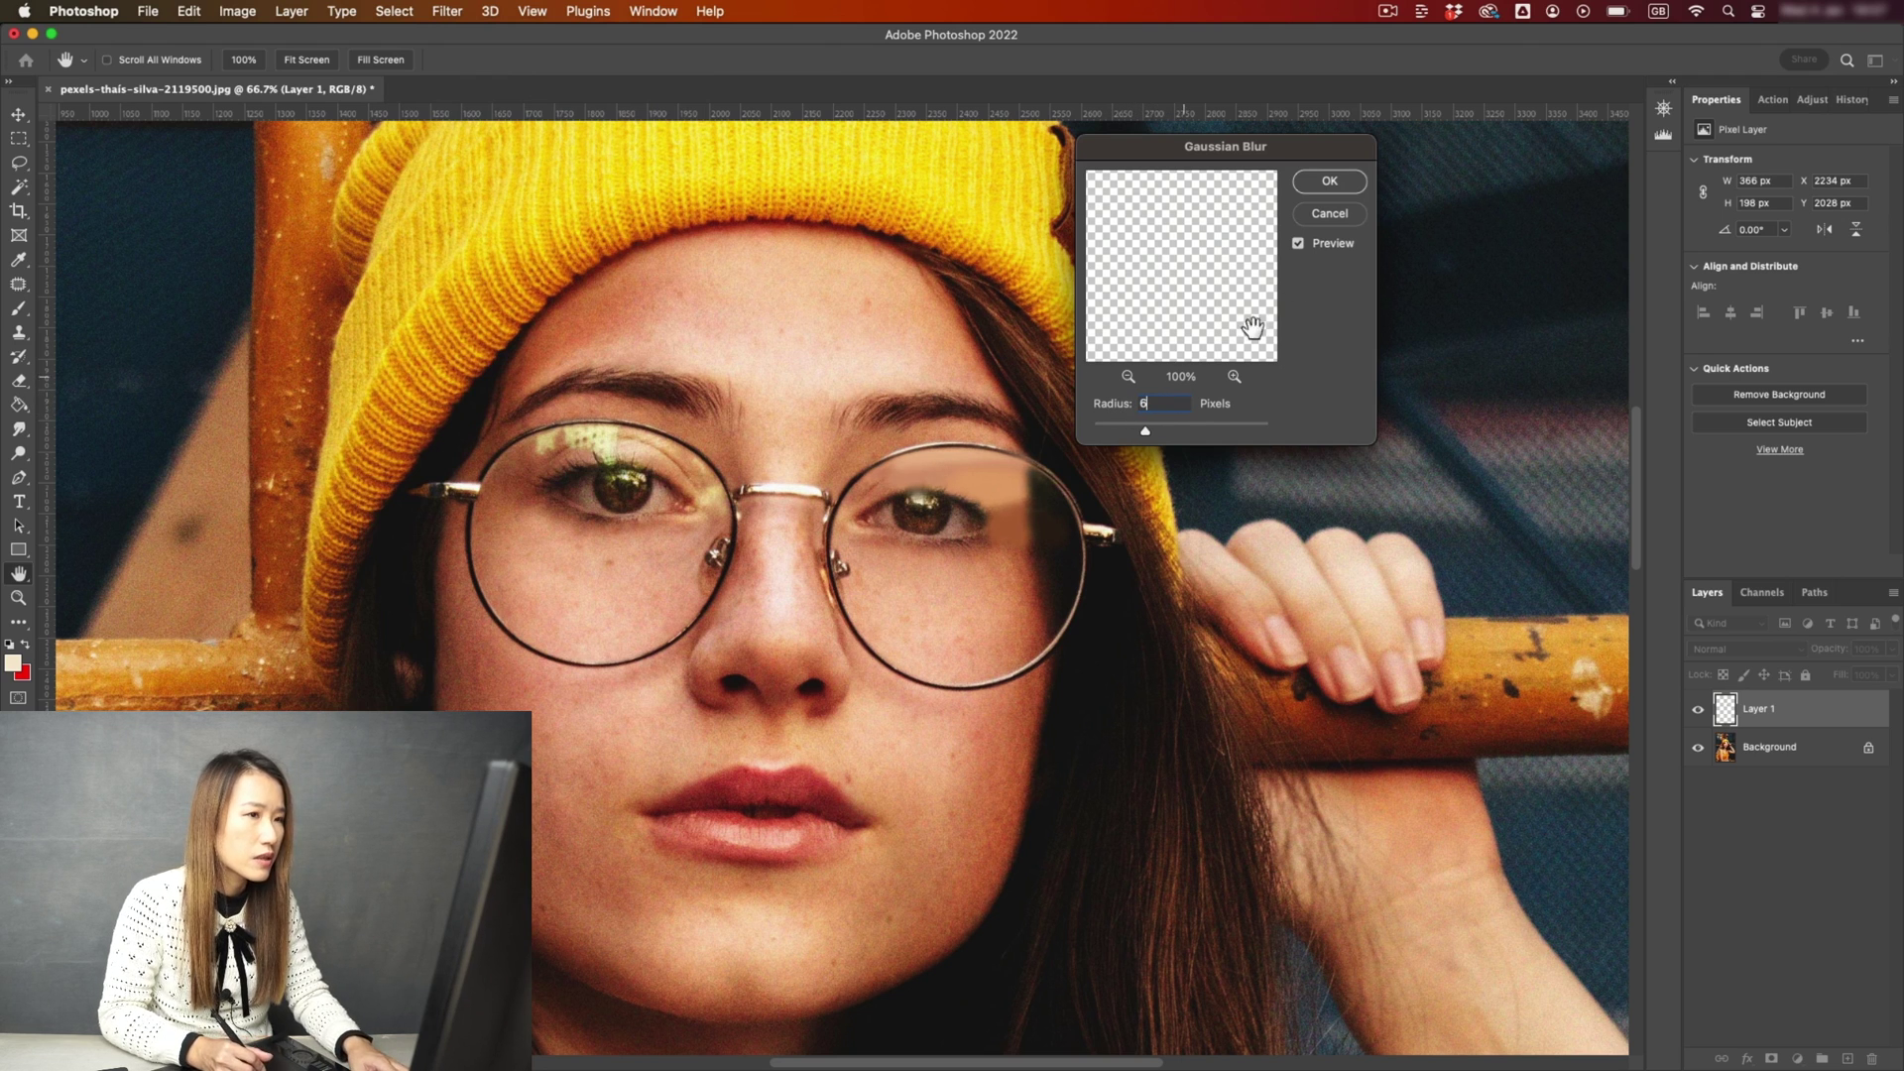
left_click(1333, 183)
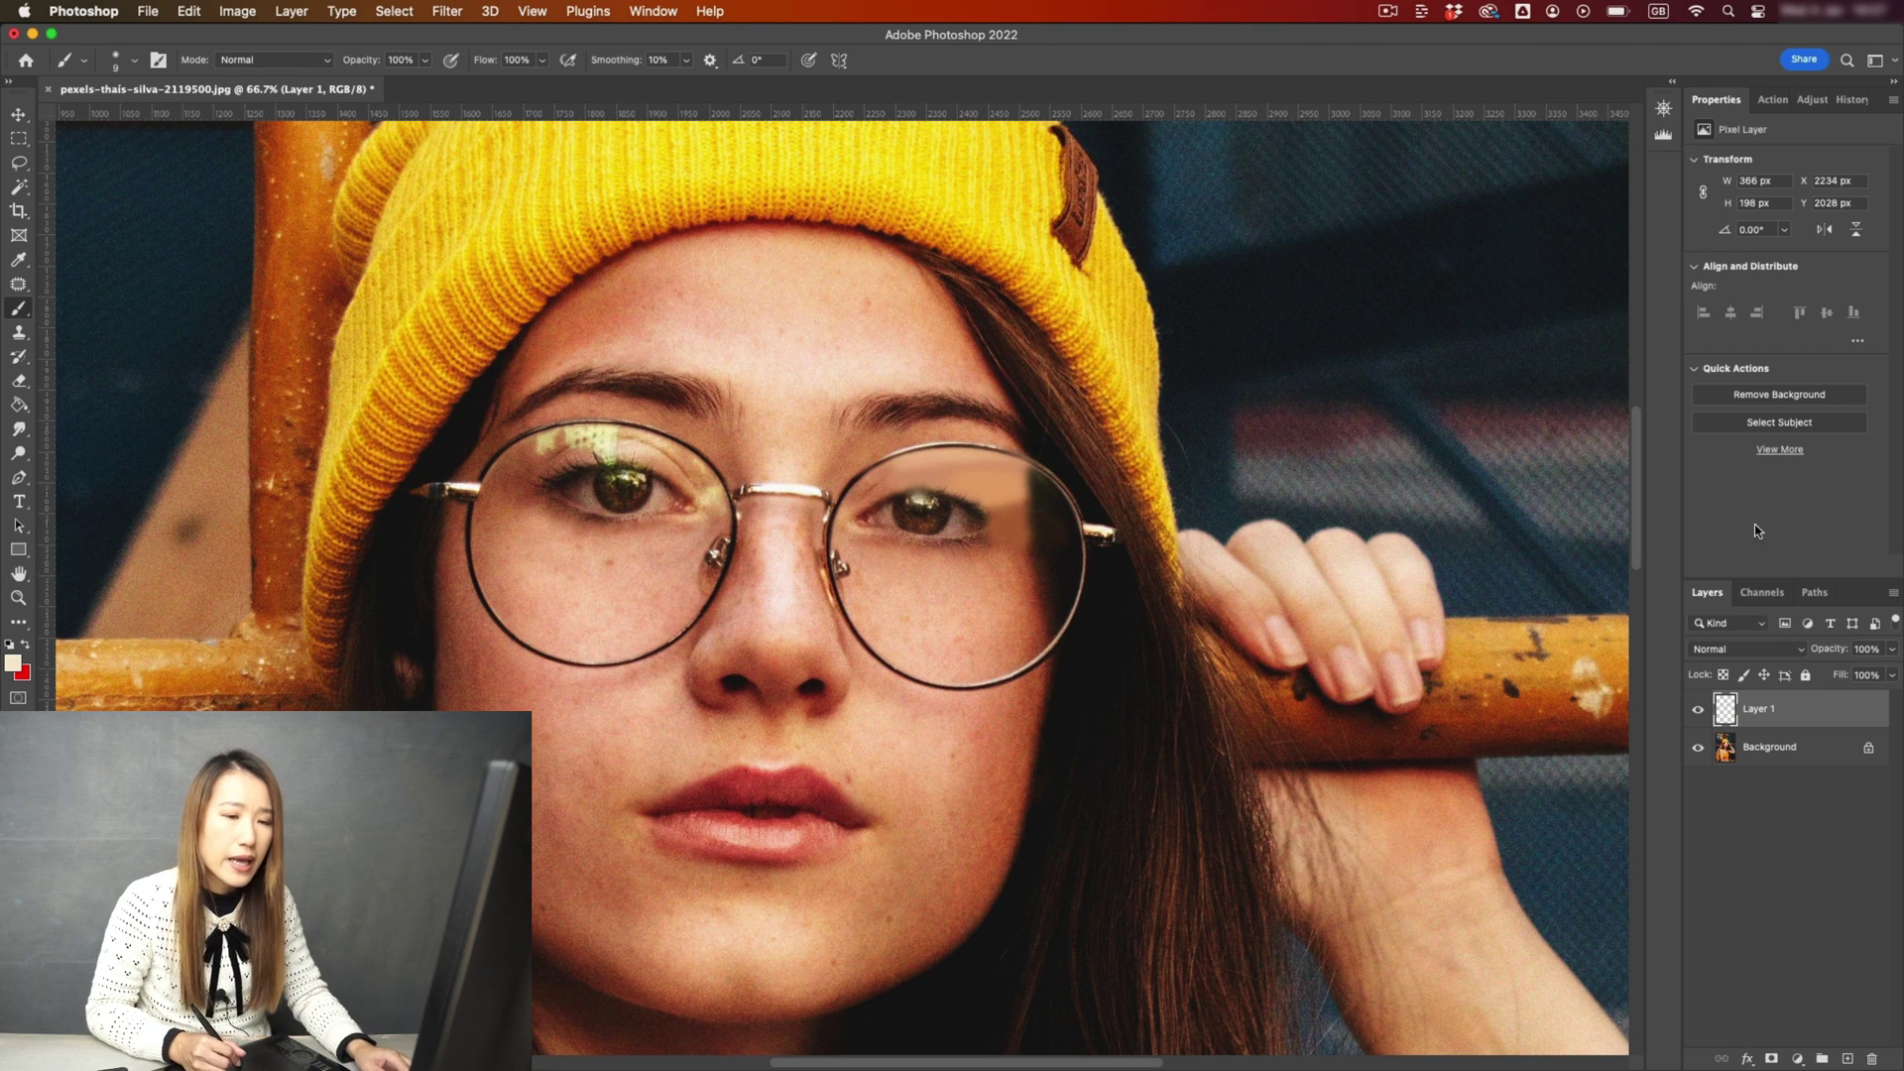
Switch Layer 1's blend mode to Color, then back to Normal.
left_click(1762, 651)
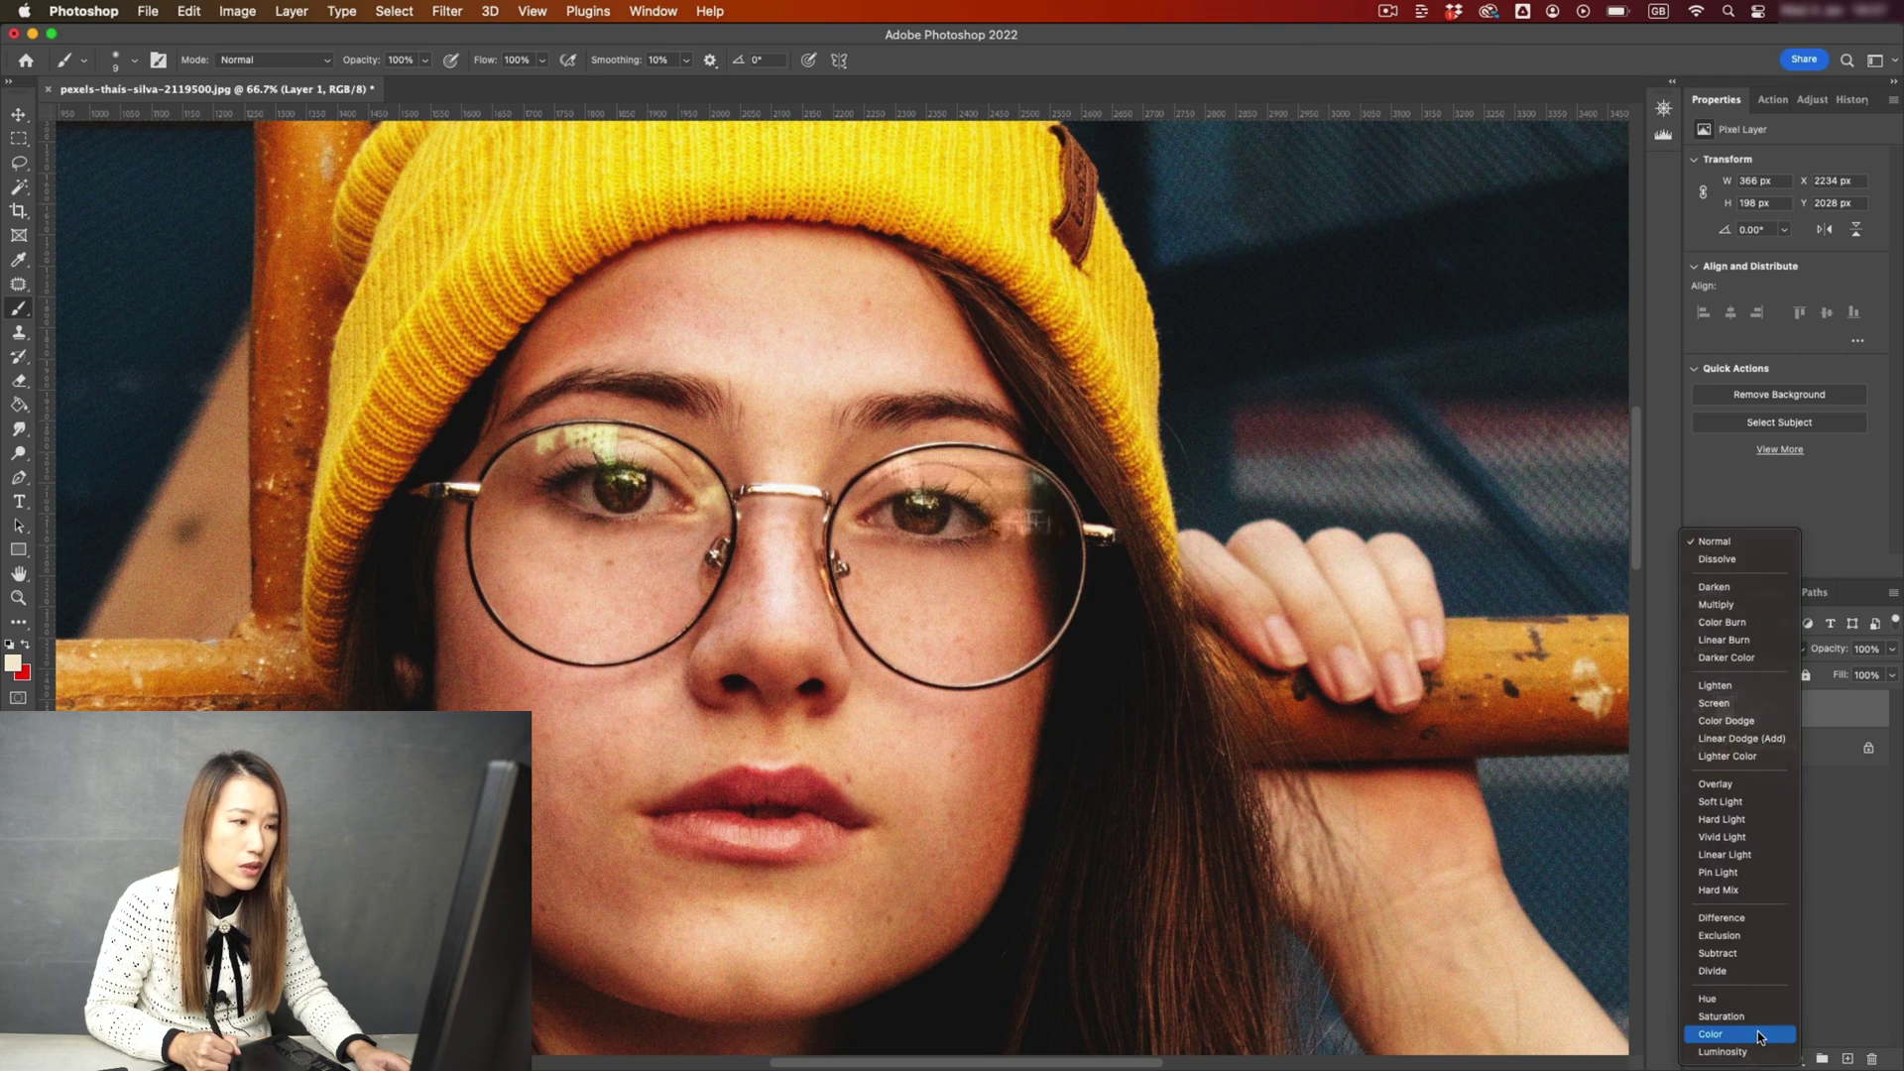
left_click(1758, 1037)
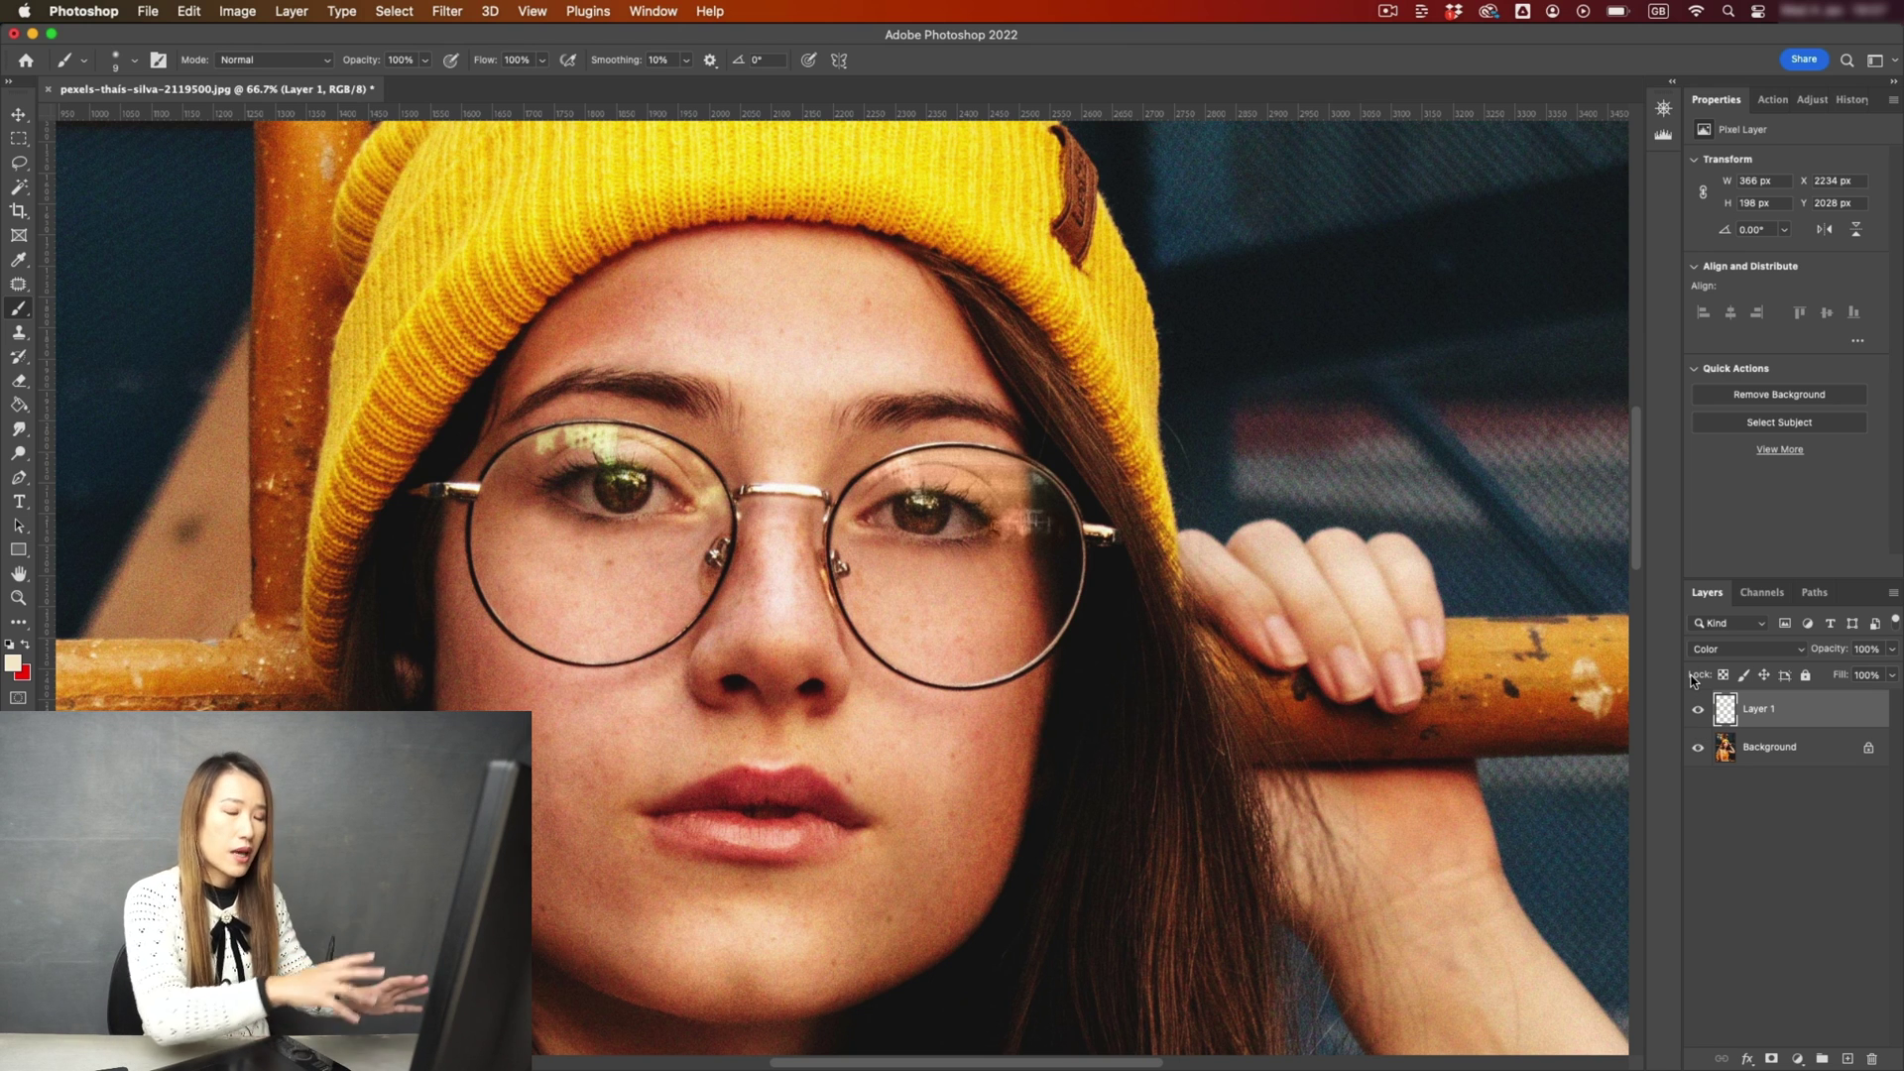
scroll(893, 522, "up", 3)
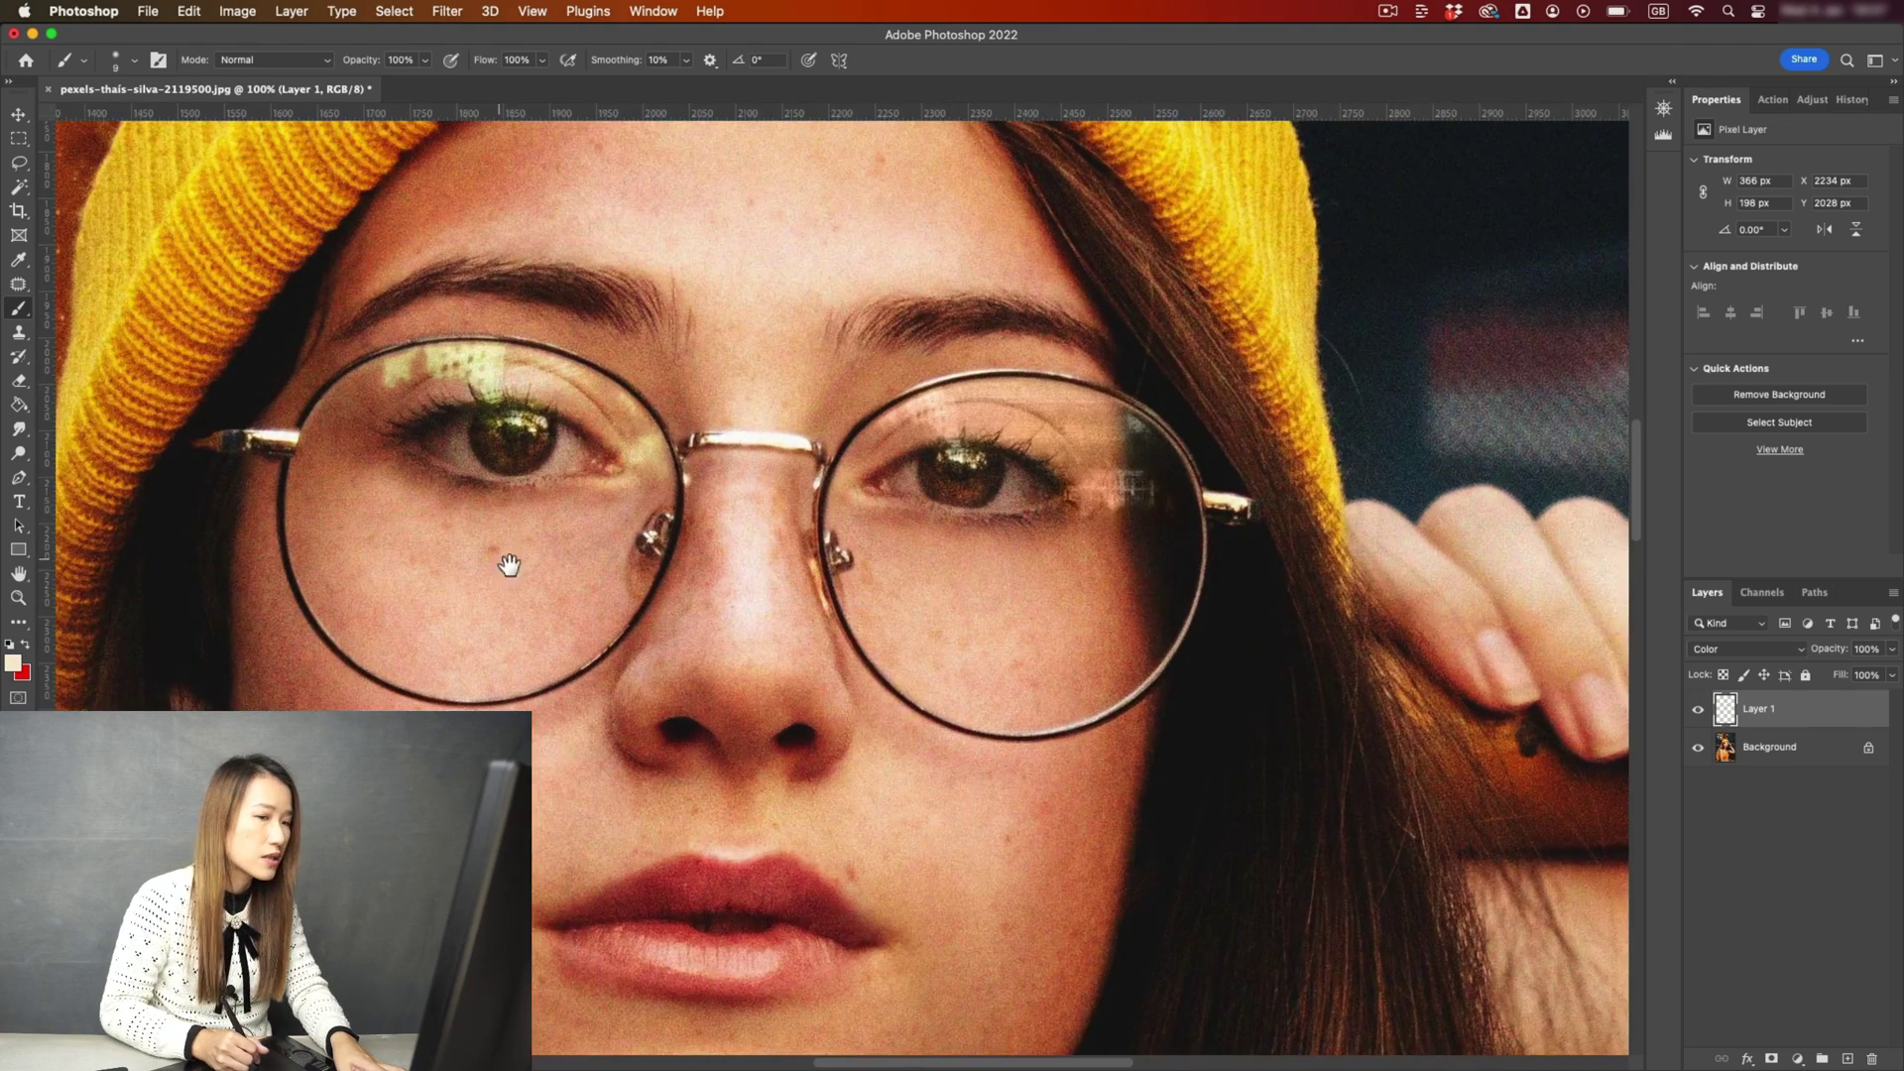
left_click_drag(894, 520, 1041, 536)
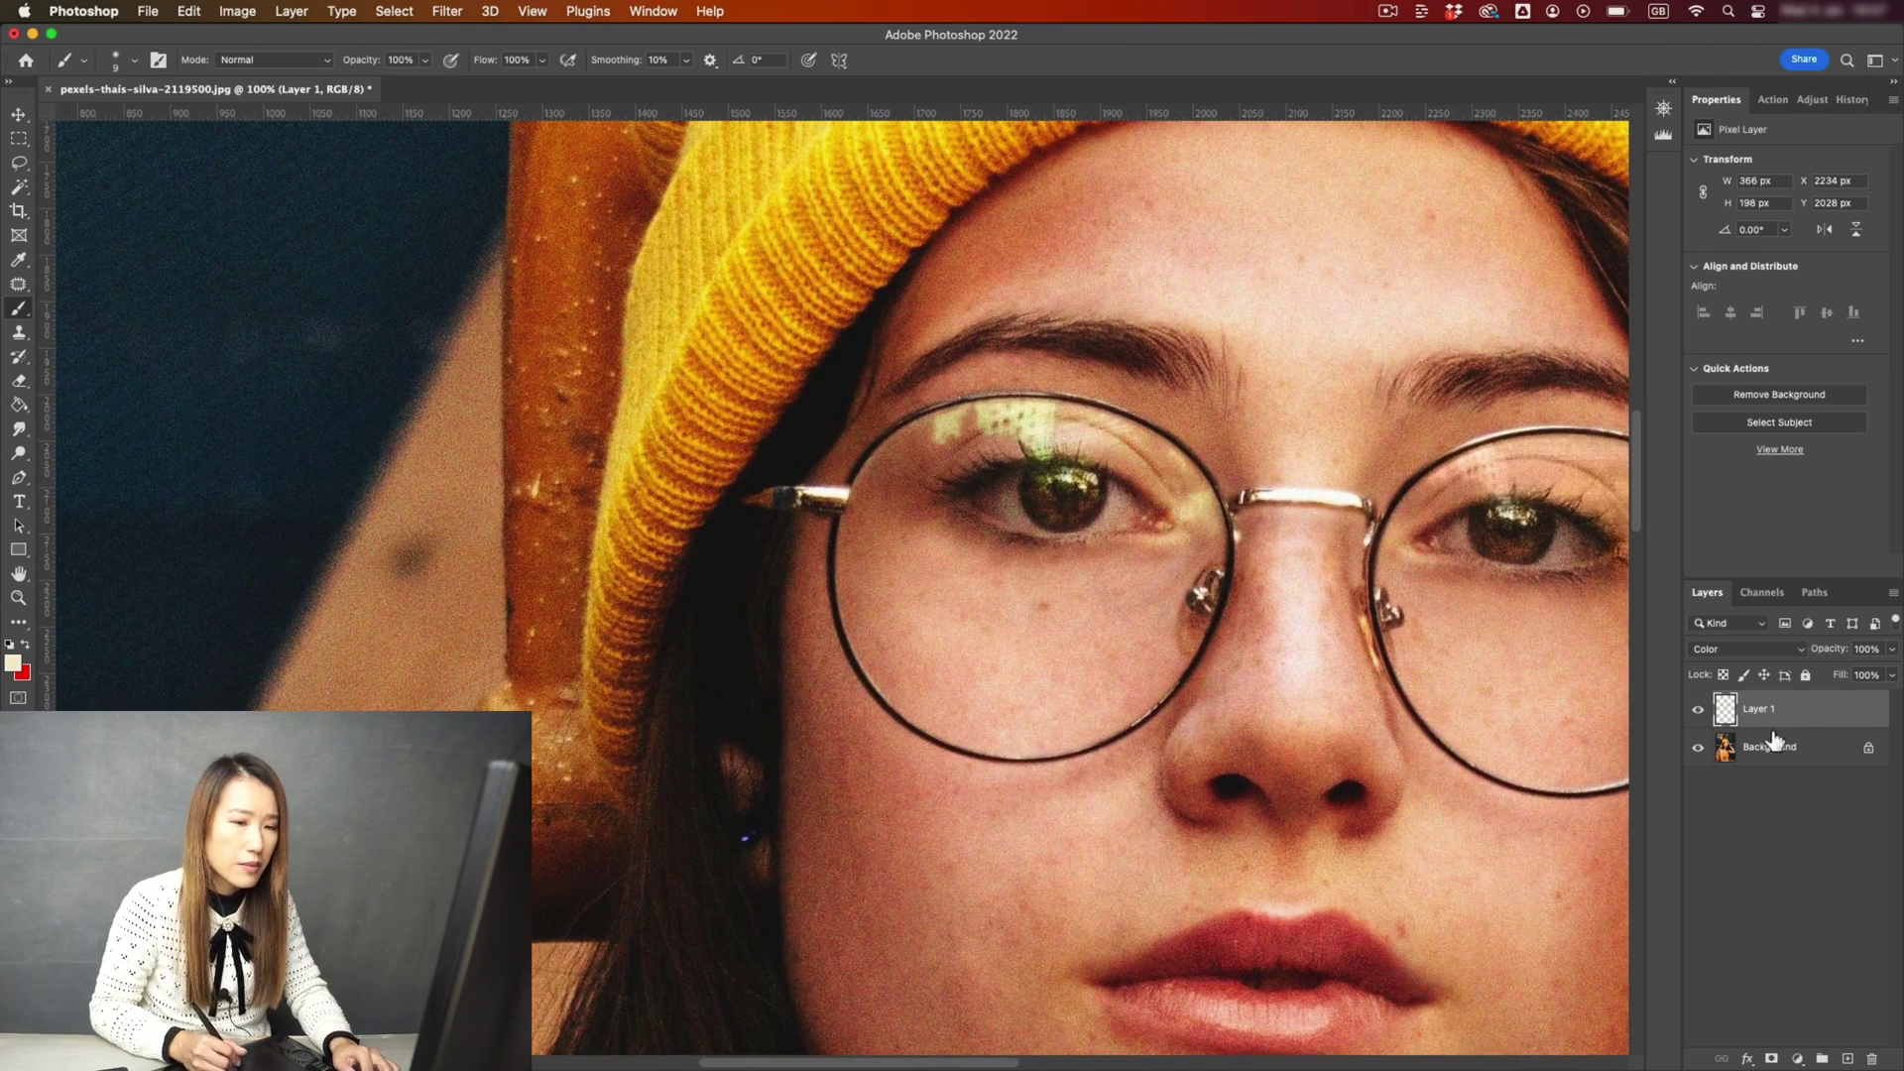
left_click(1748, 648)
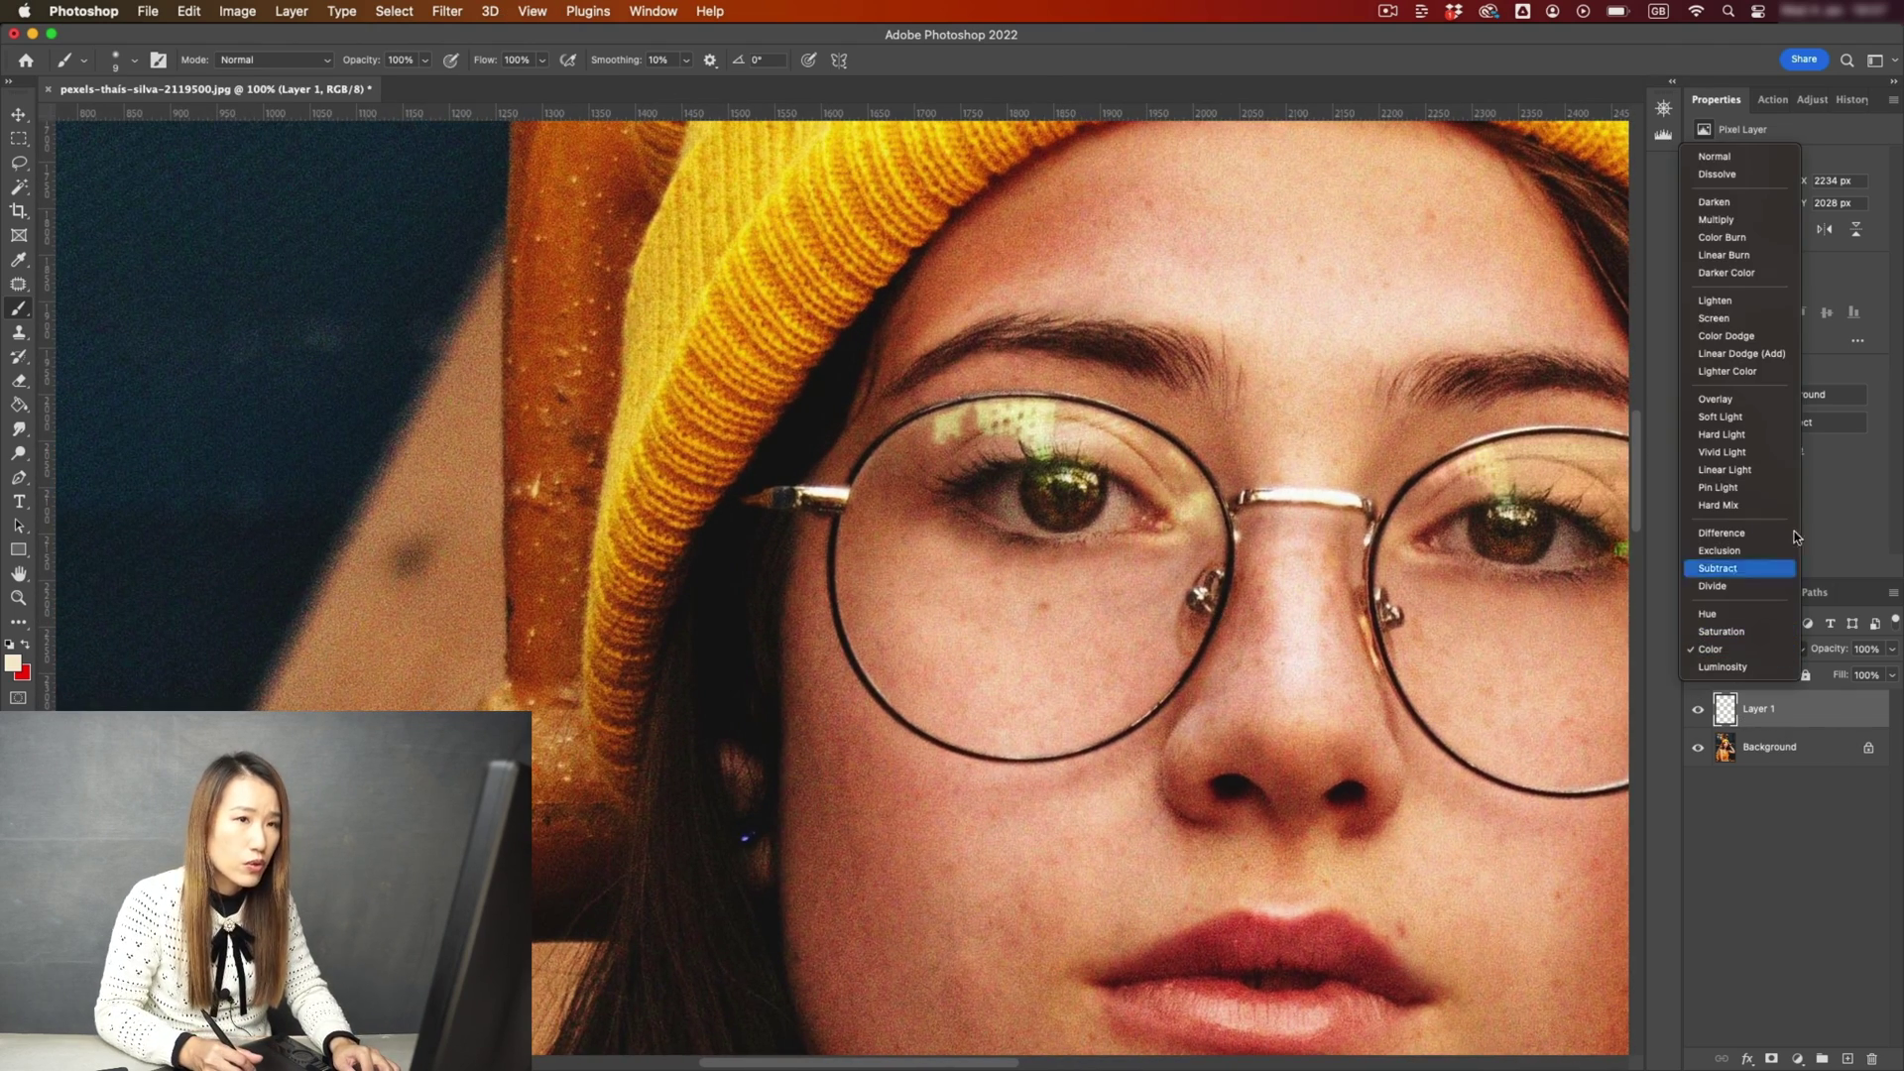
left_click(1747, 157)
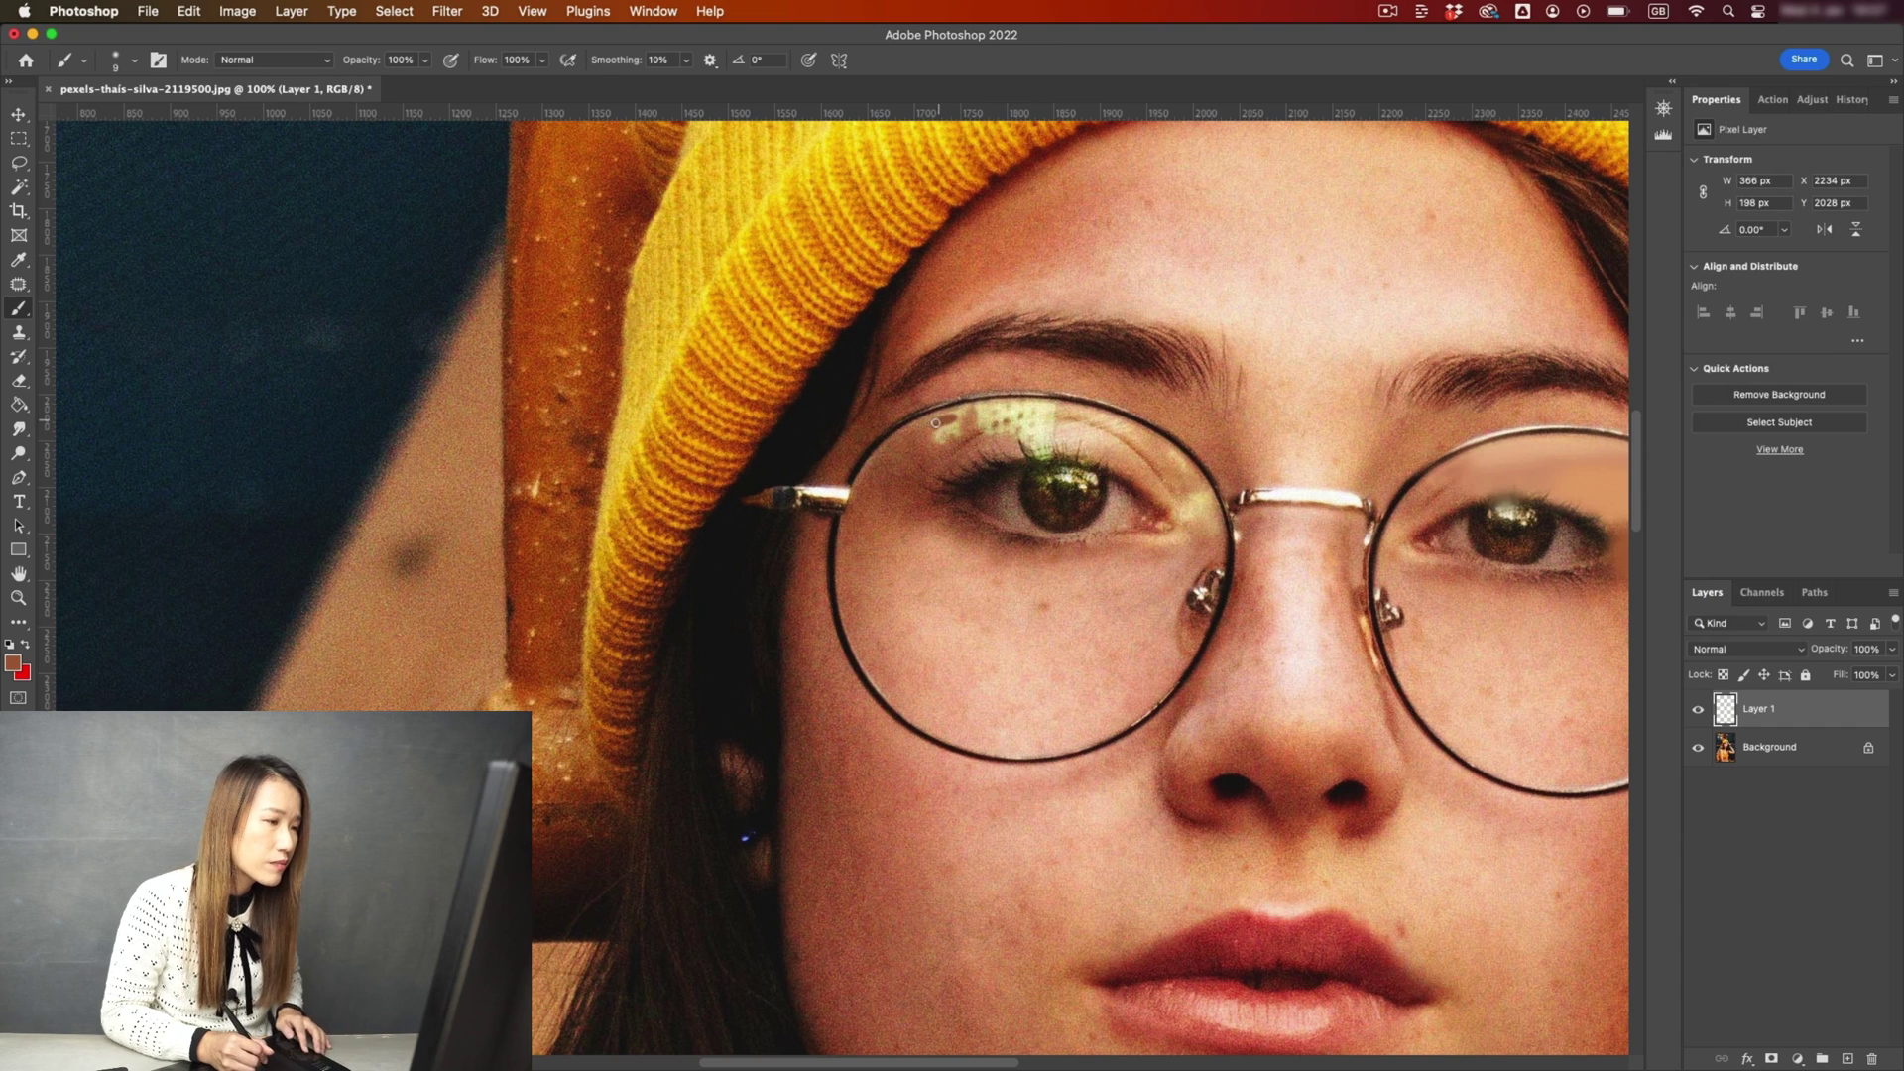
Paint sampled skin tone over the left-lens glare along the upper eyelid.
left_click(899, 439)
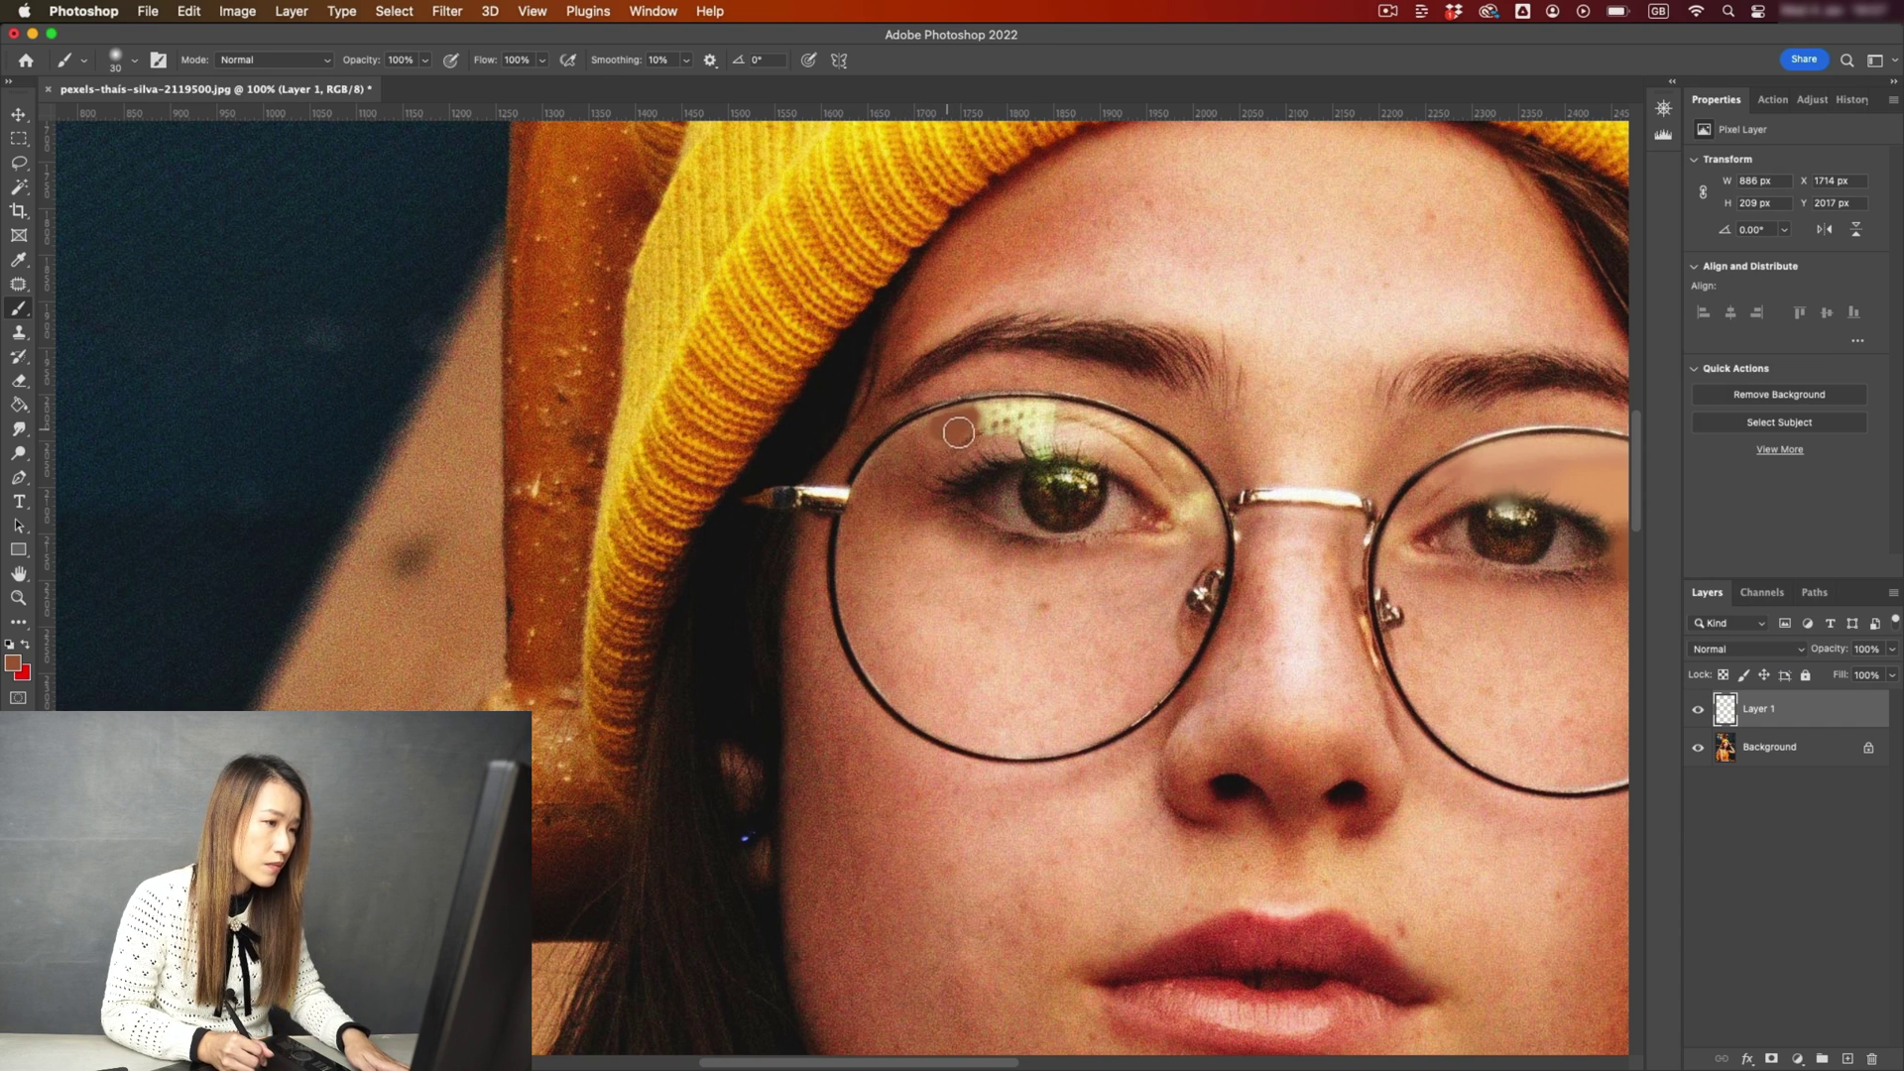
left_click_drag(991, 423, 1074, 421)
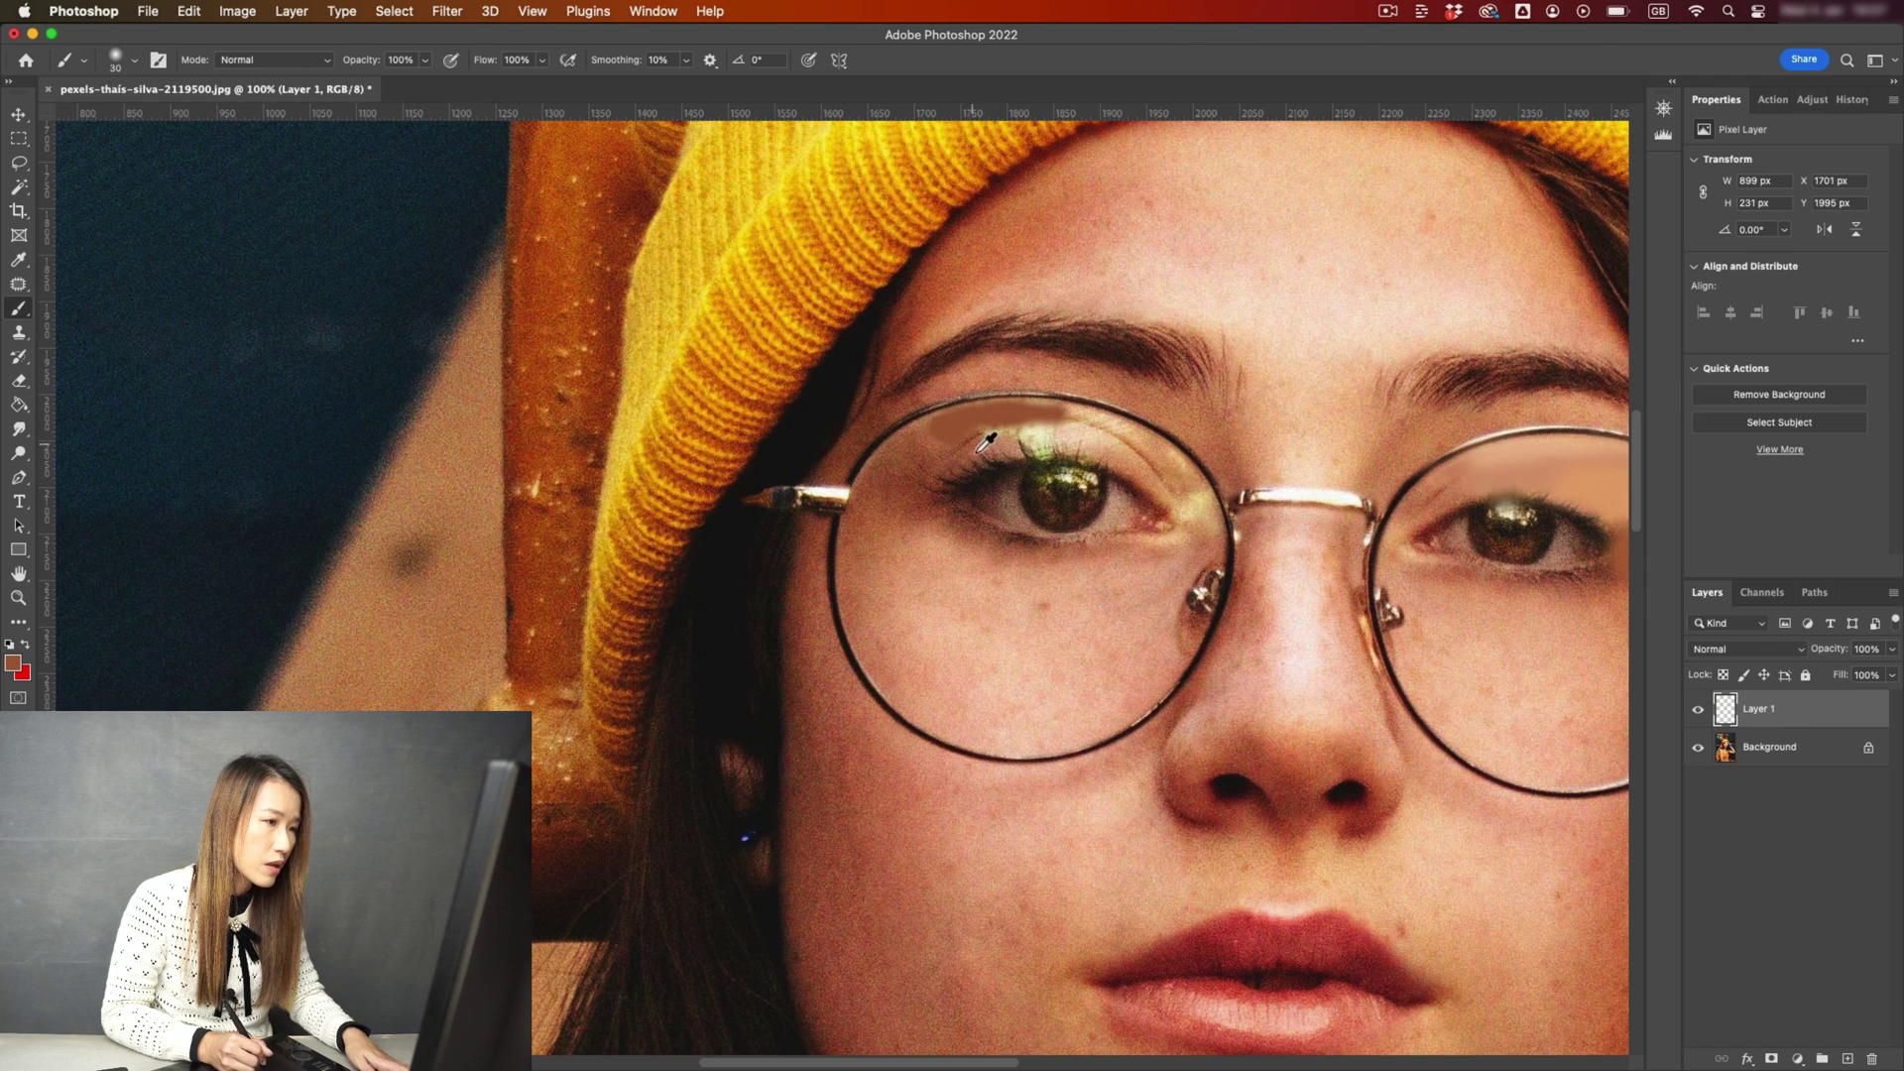
left_click(997, 440, "alt")
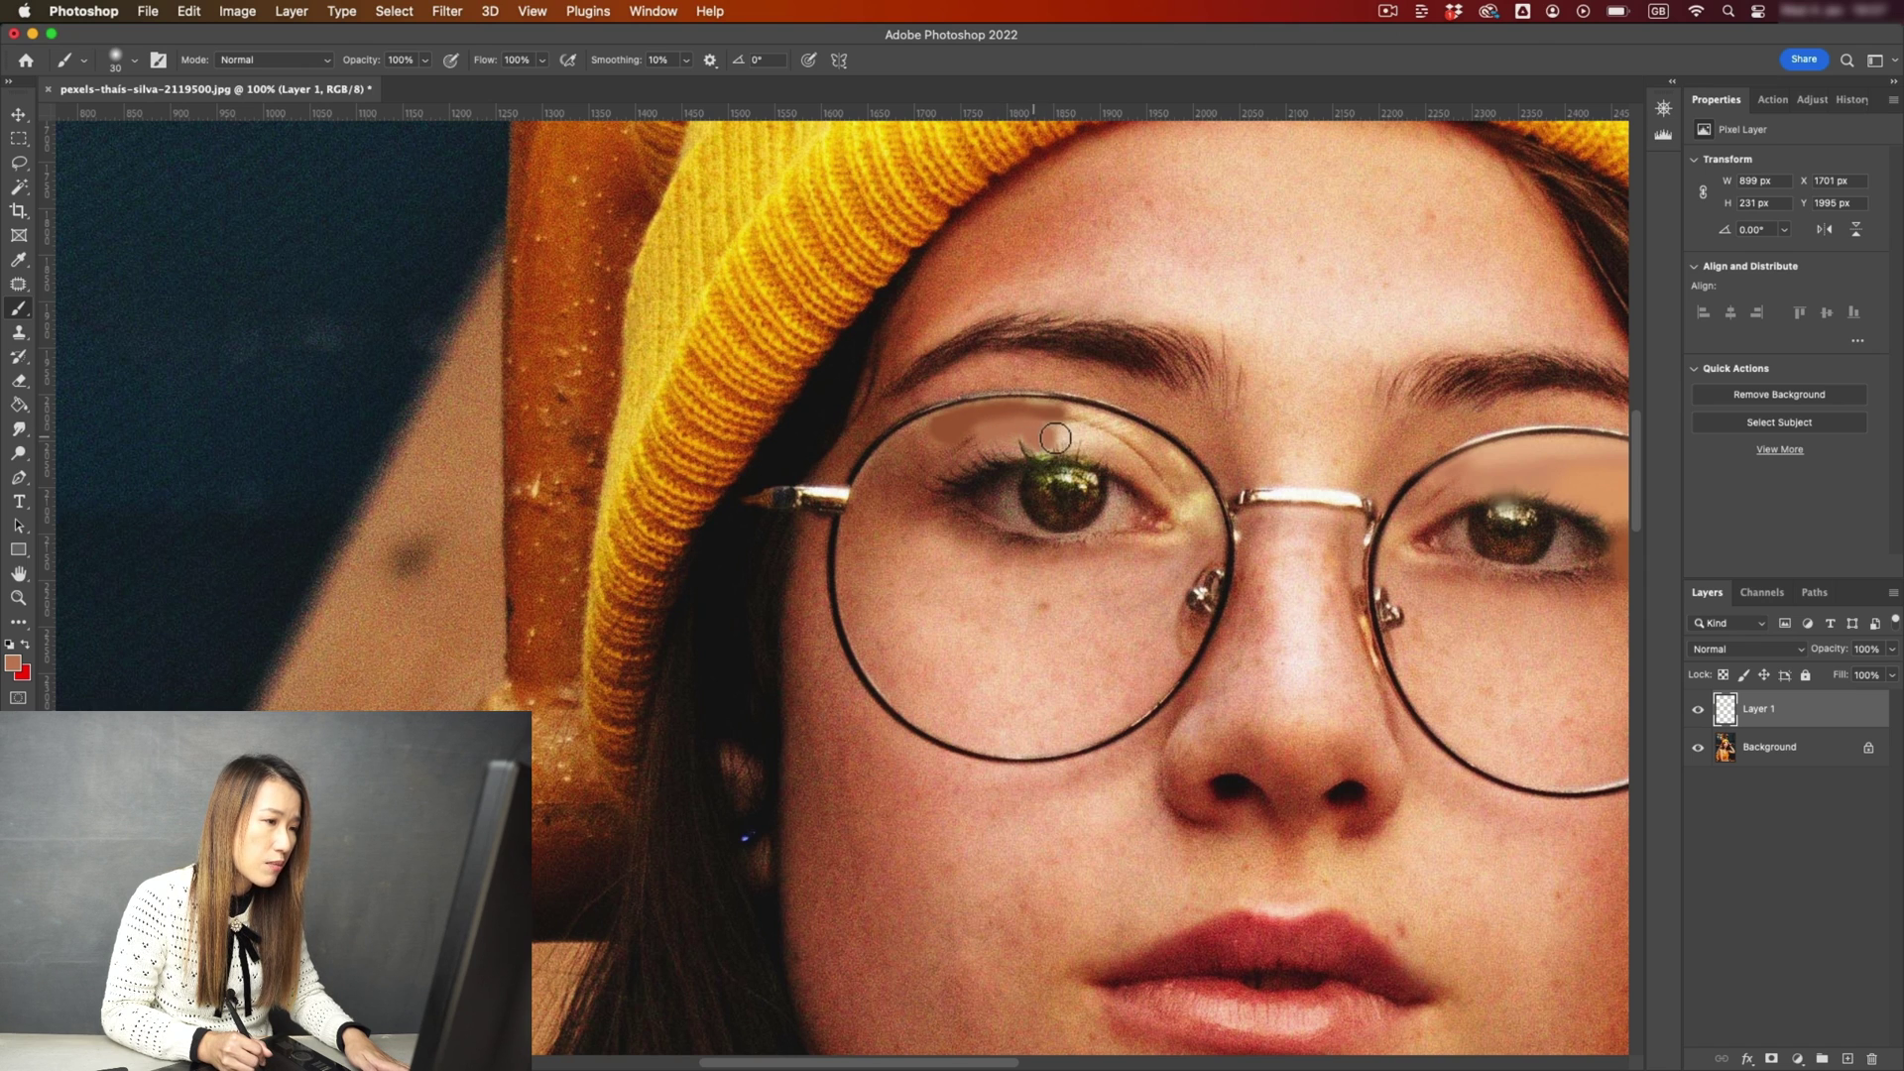
left_click_drag(1054, 436, 1040, 438)
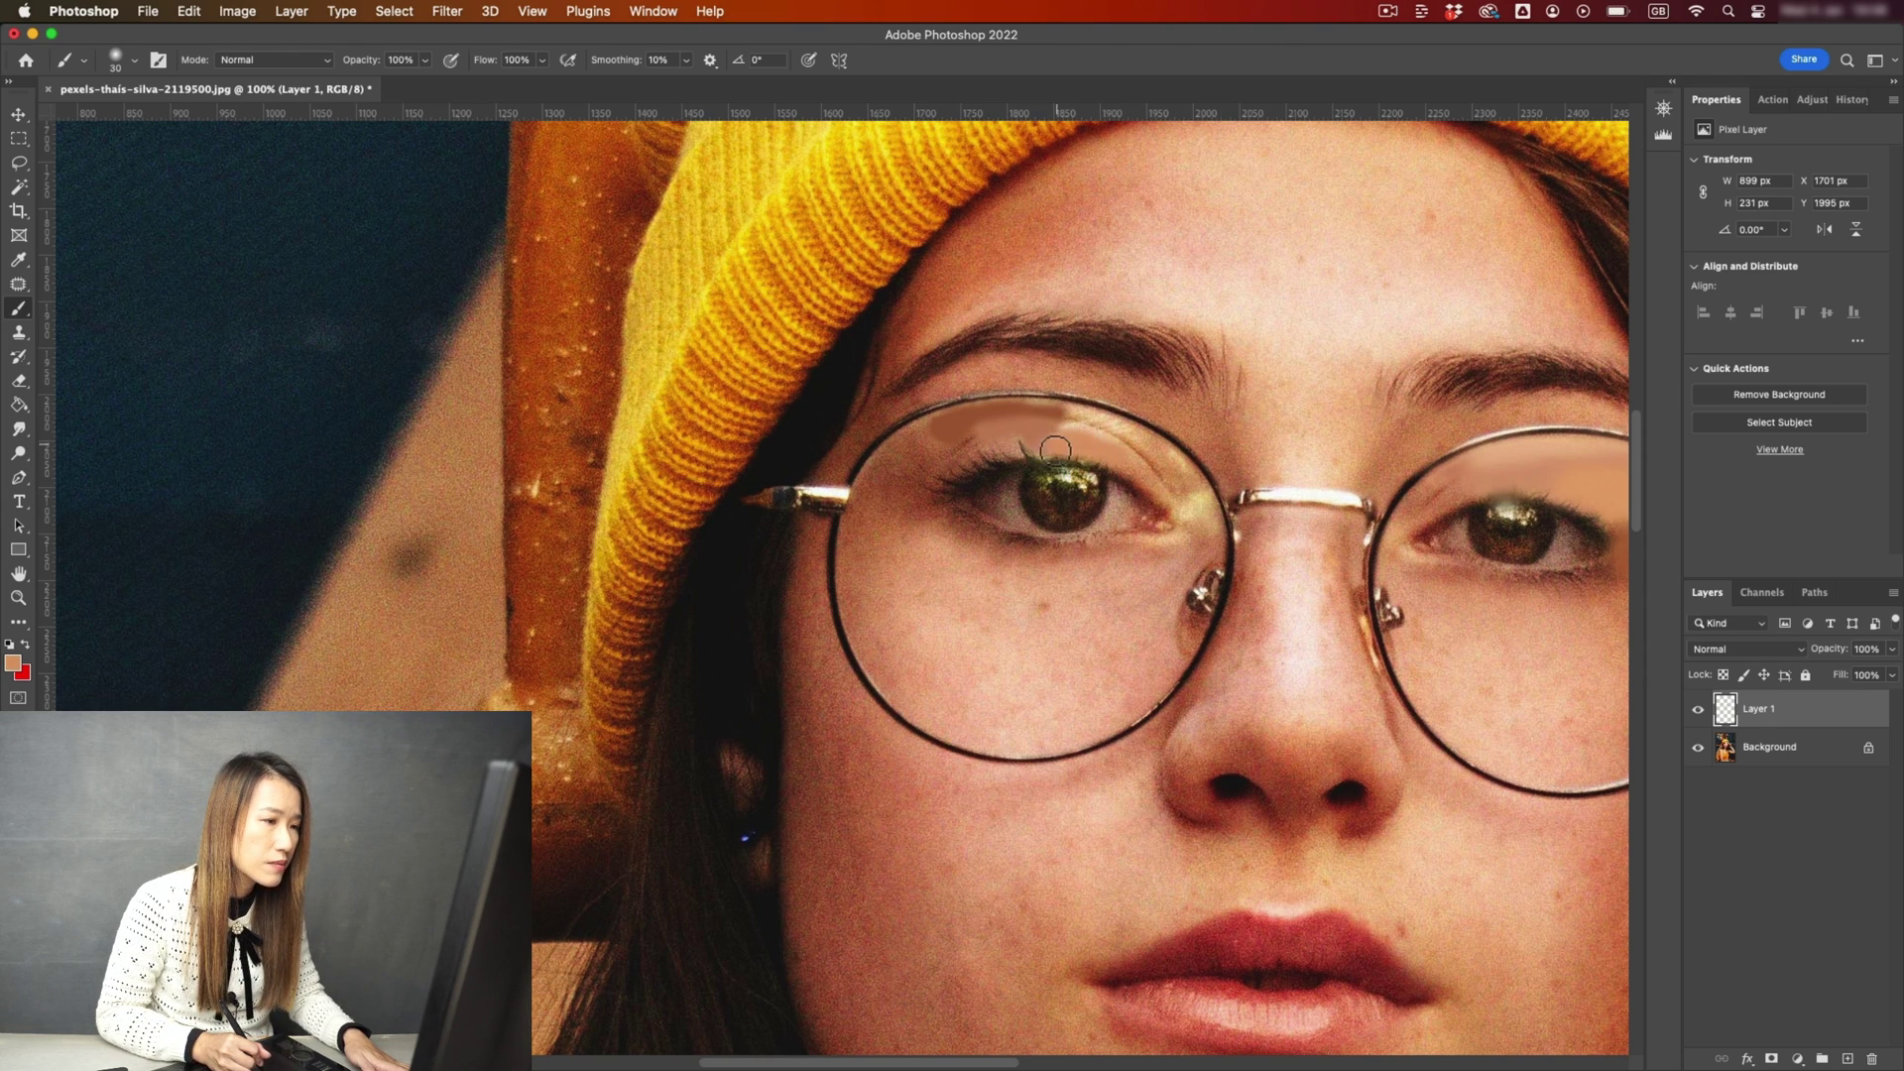
left_click_drag(1055, 447, 1146, 450)
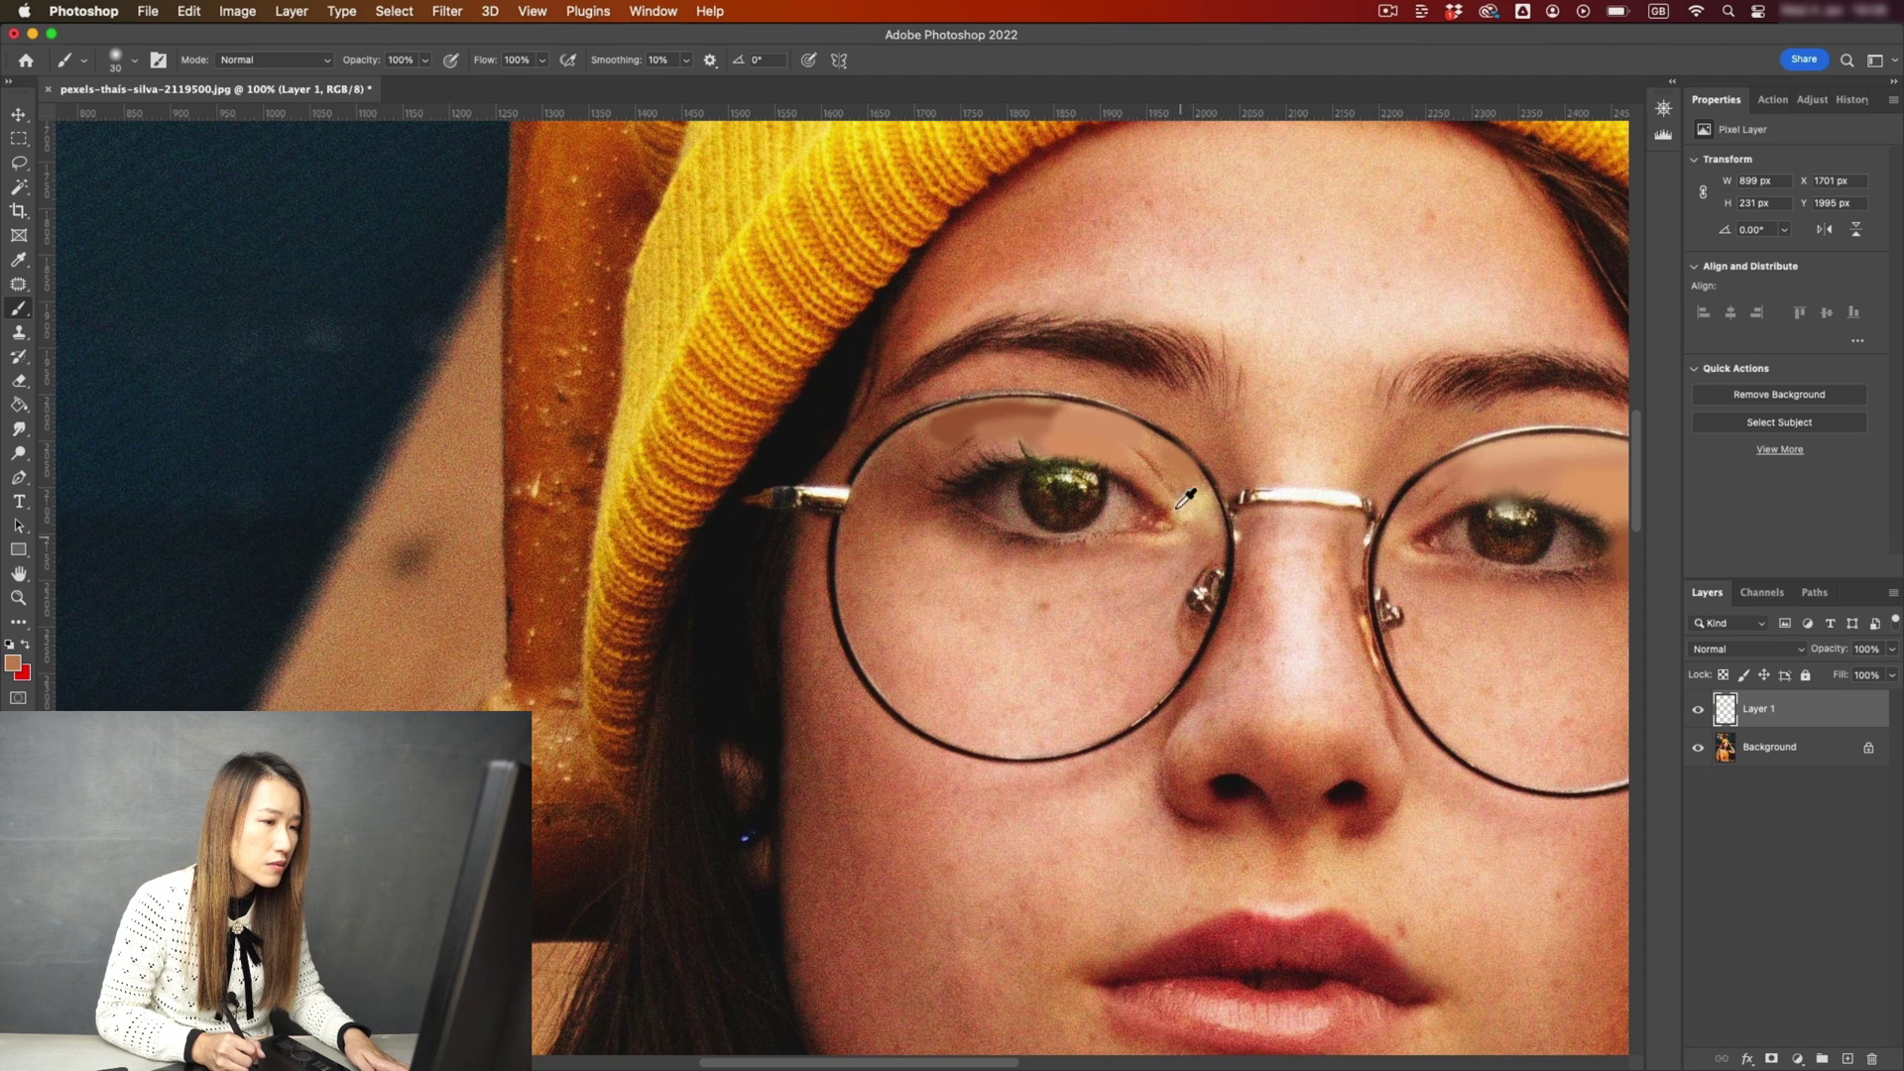
Dab tan paint at the lens edge and along the top of the left lens.
left_click(1158, 486, "alt")
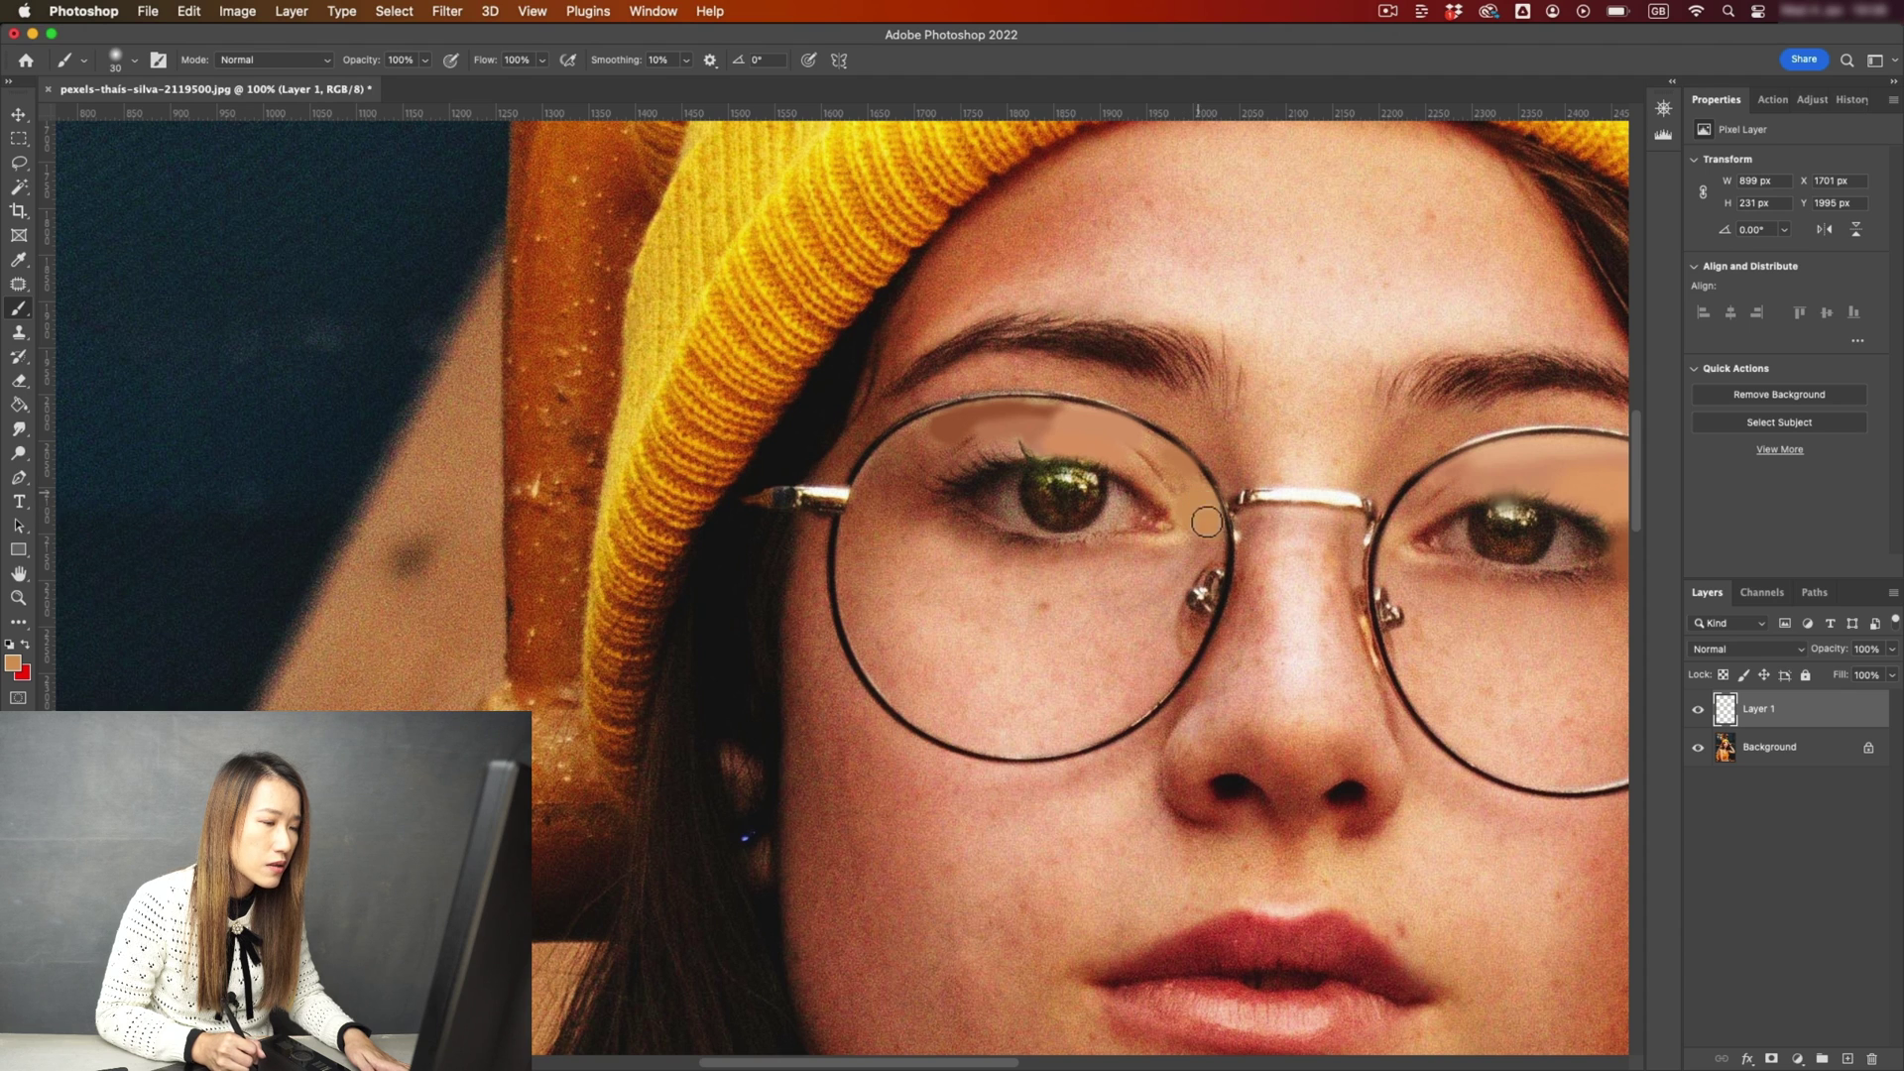
left_click(1205, 520)
left_click(1185, 554, "alt")
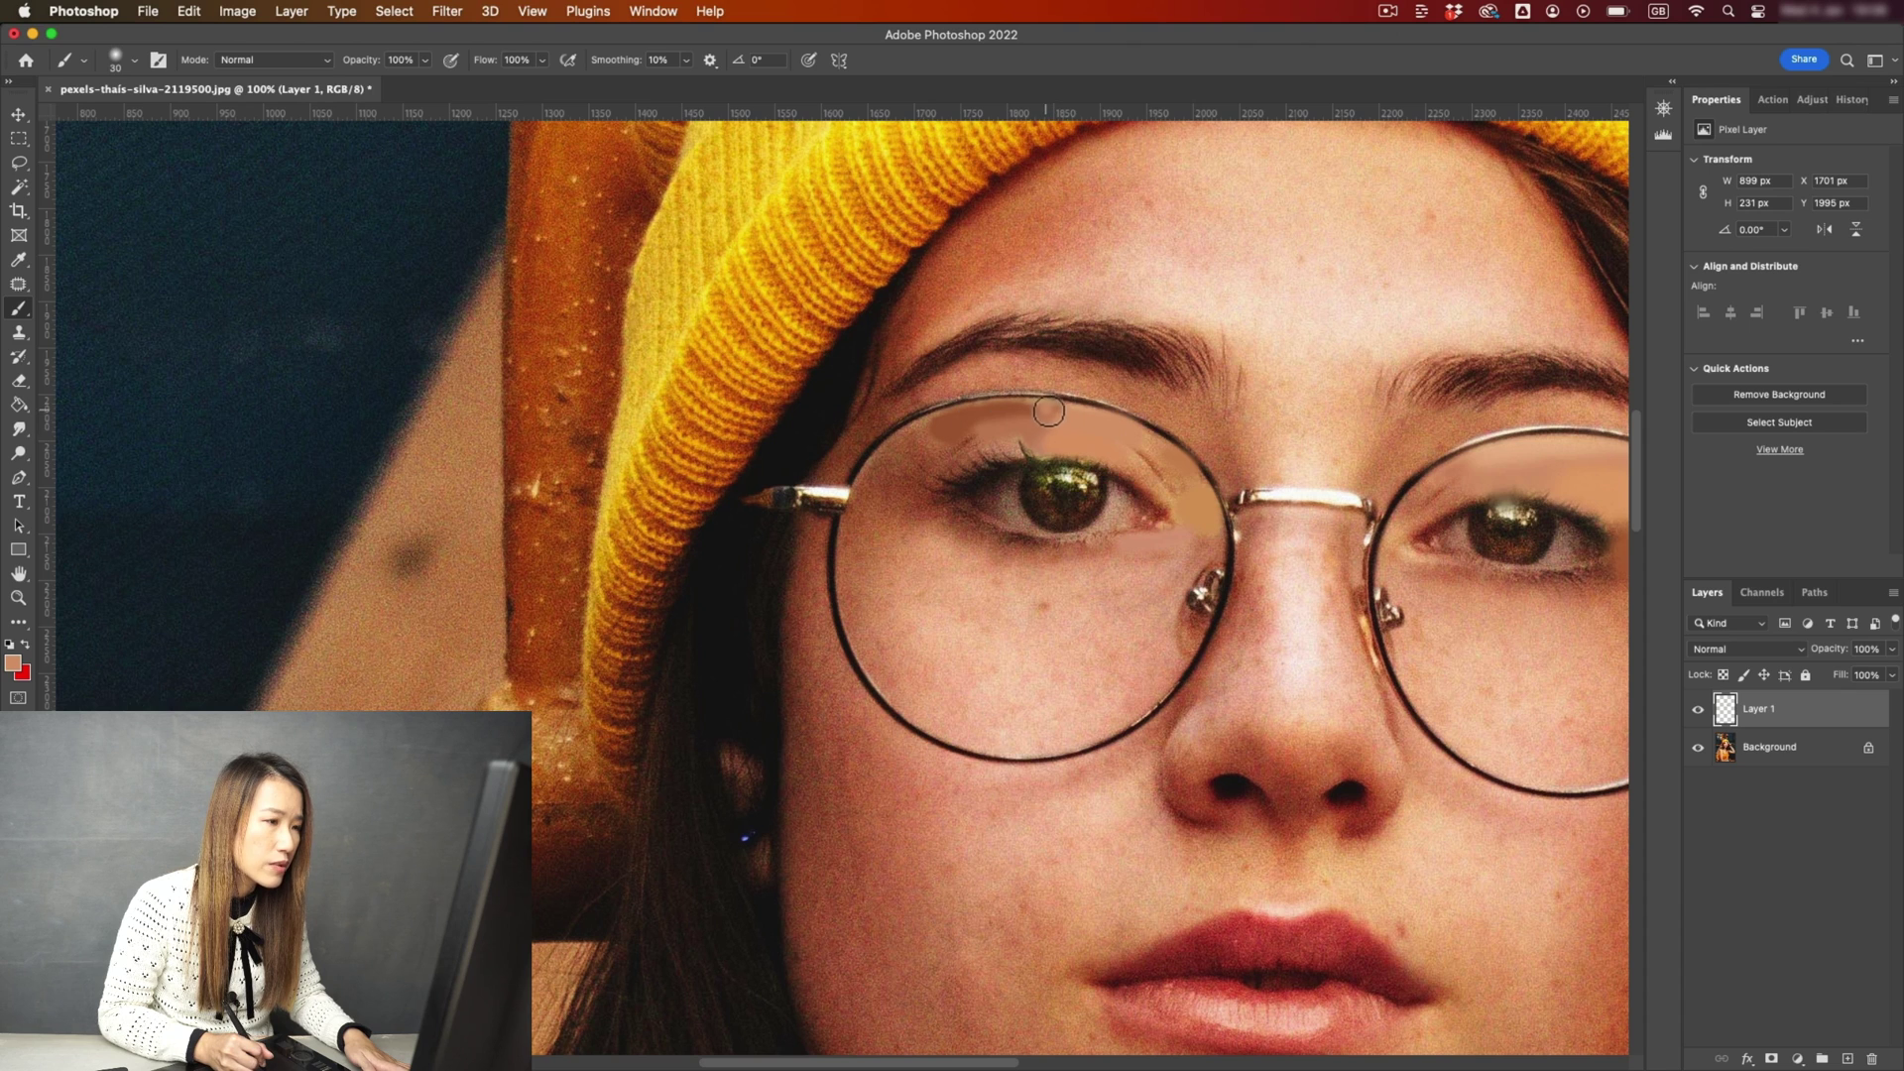
left_click_drag(1035, 411, 964, 419)
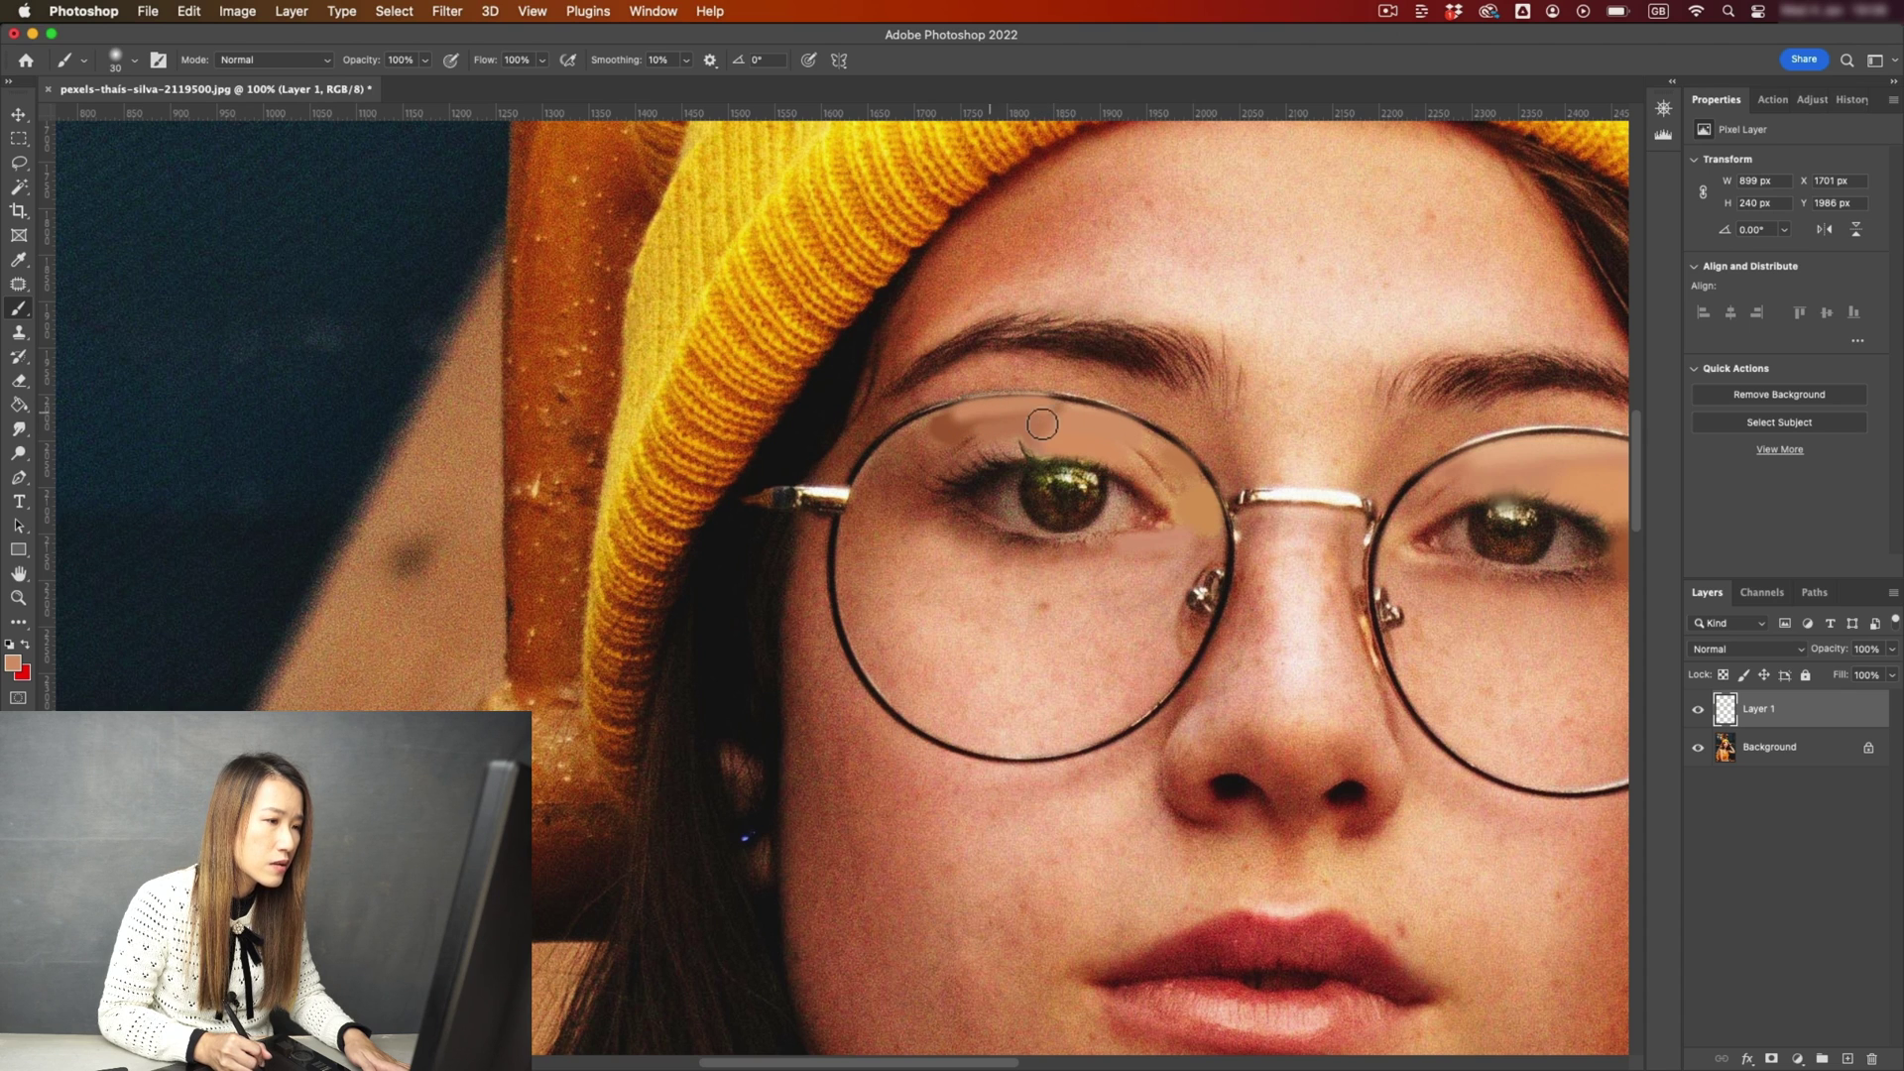
left_click(1125, 438, "alt")
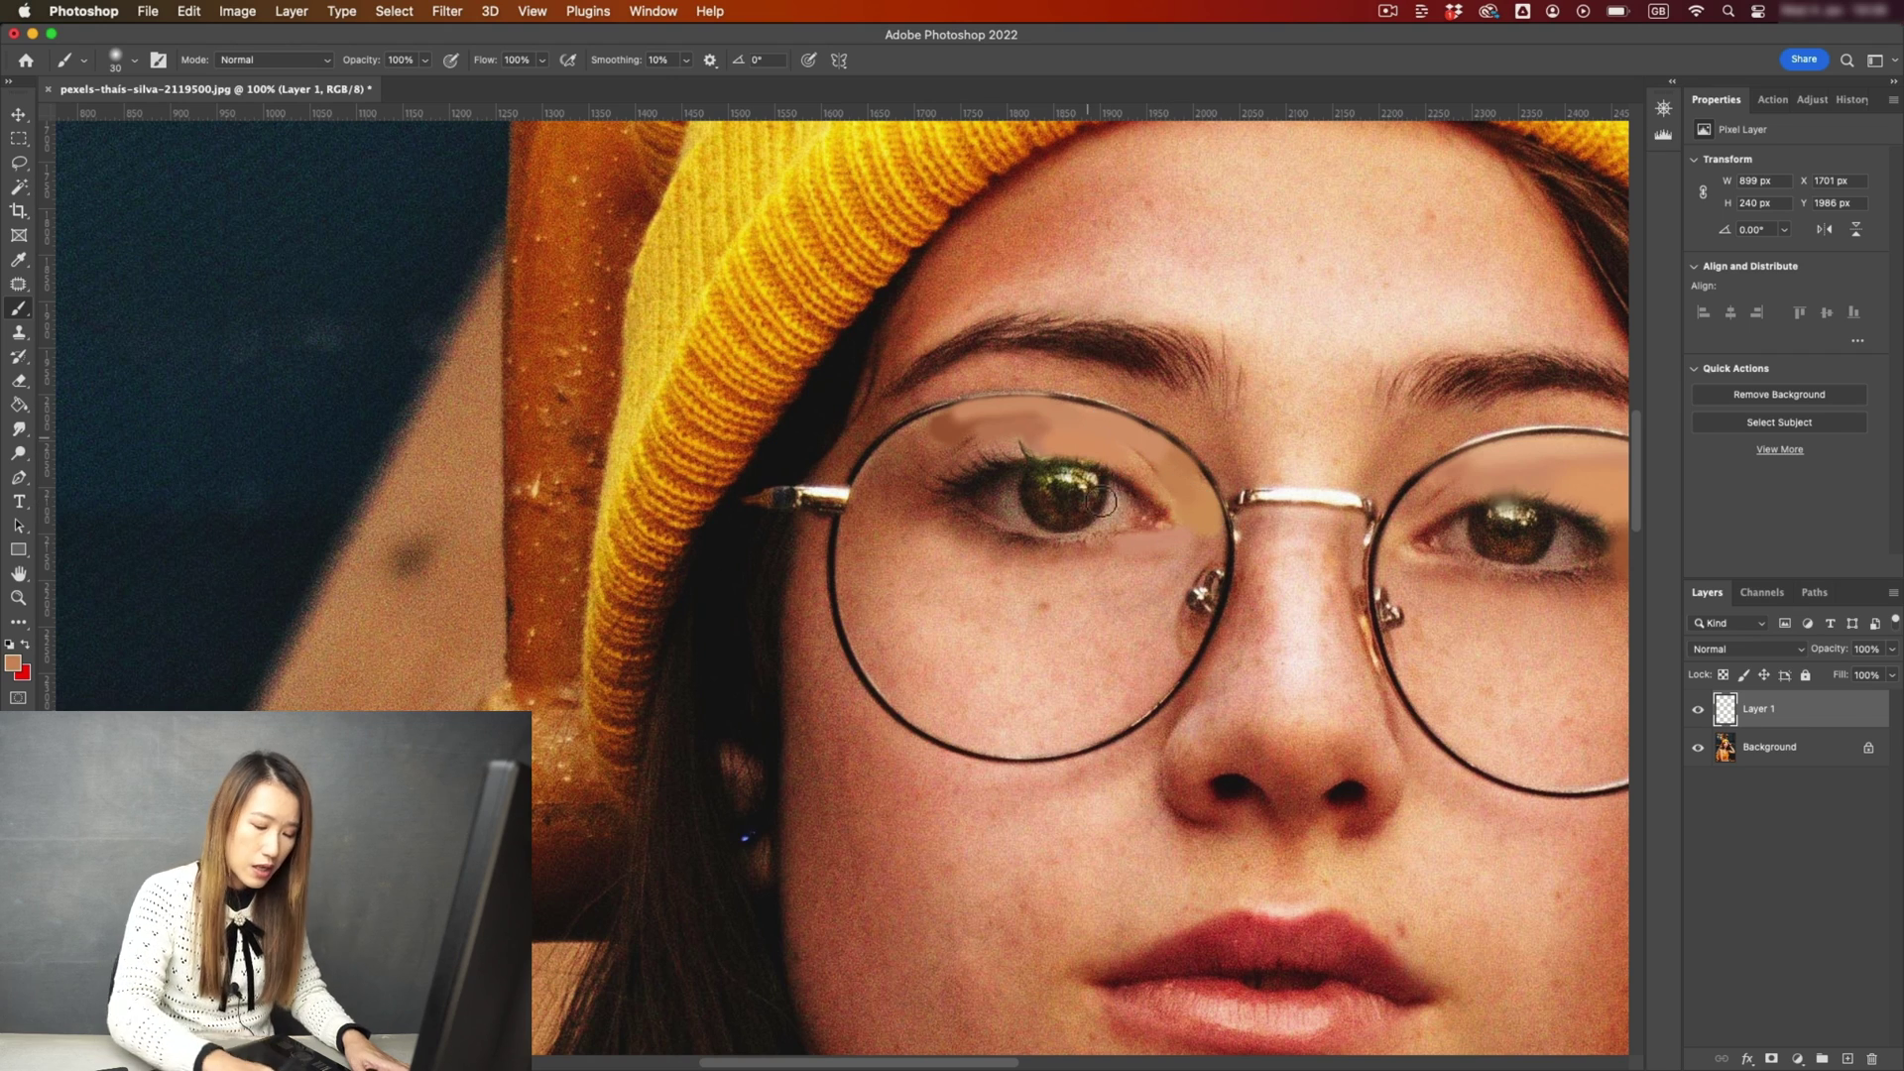
Zoom in on the left eye and sample browns and eyelid skin tones from it.
key("super+plus")
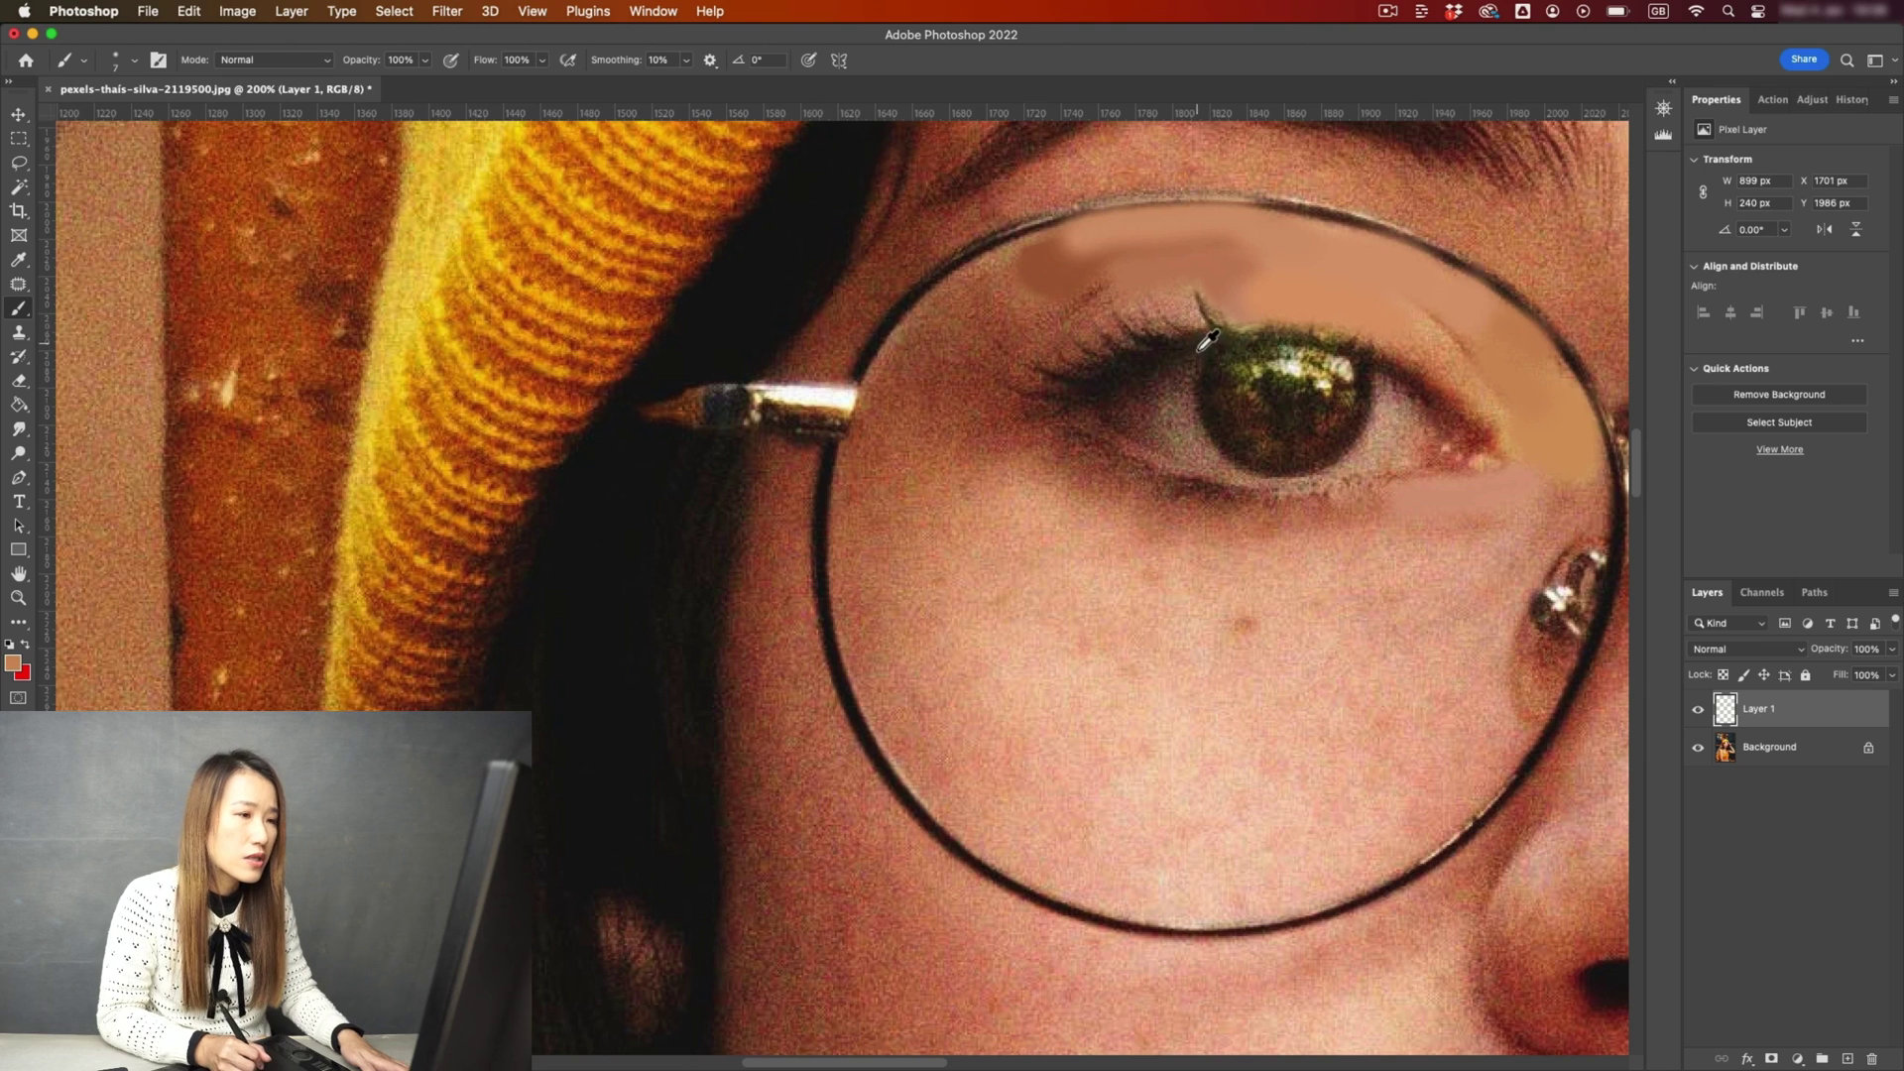
left_click(1220, 339, "alt")
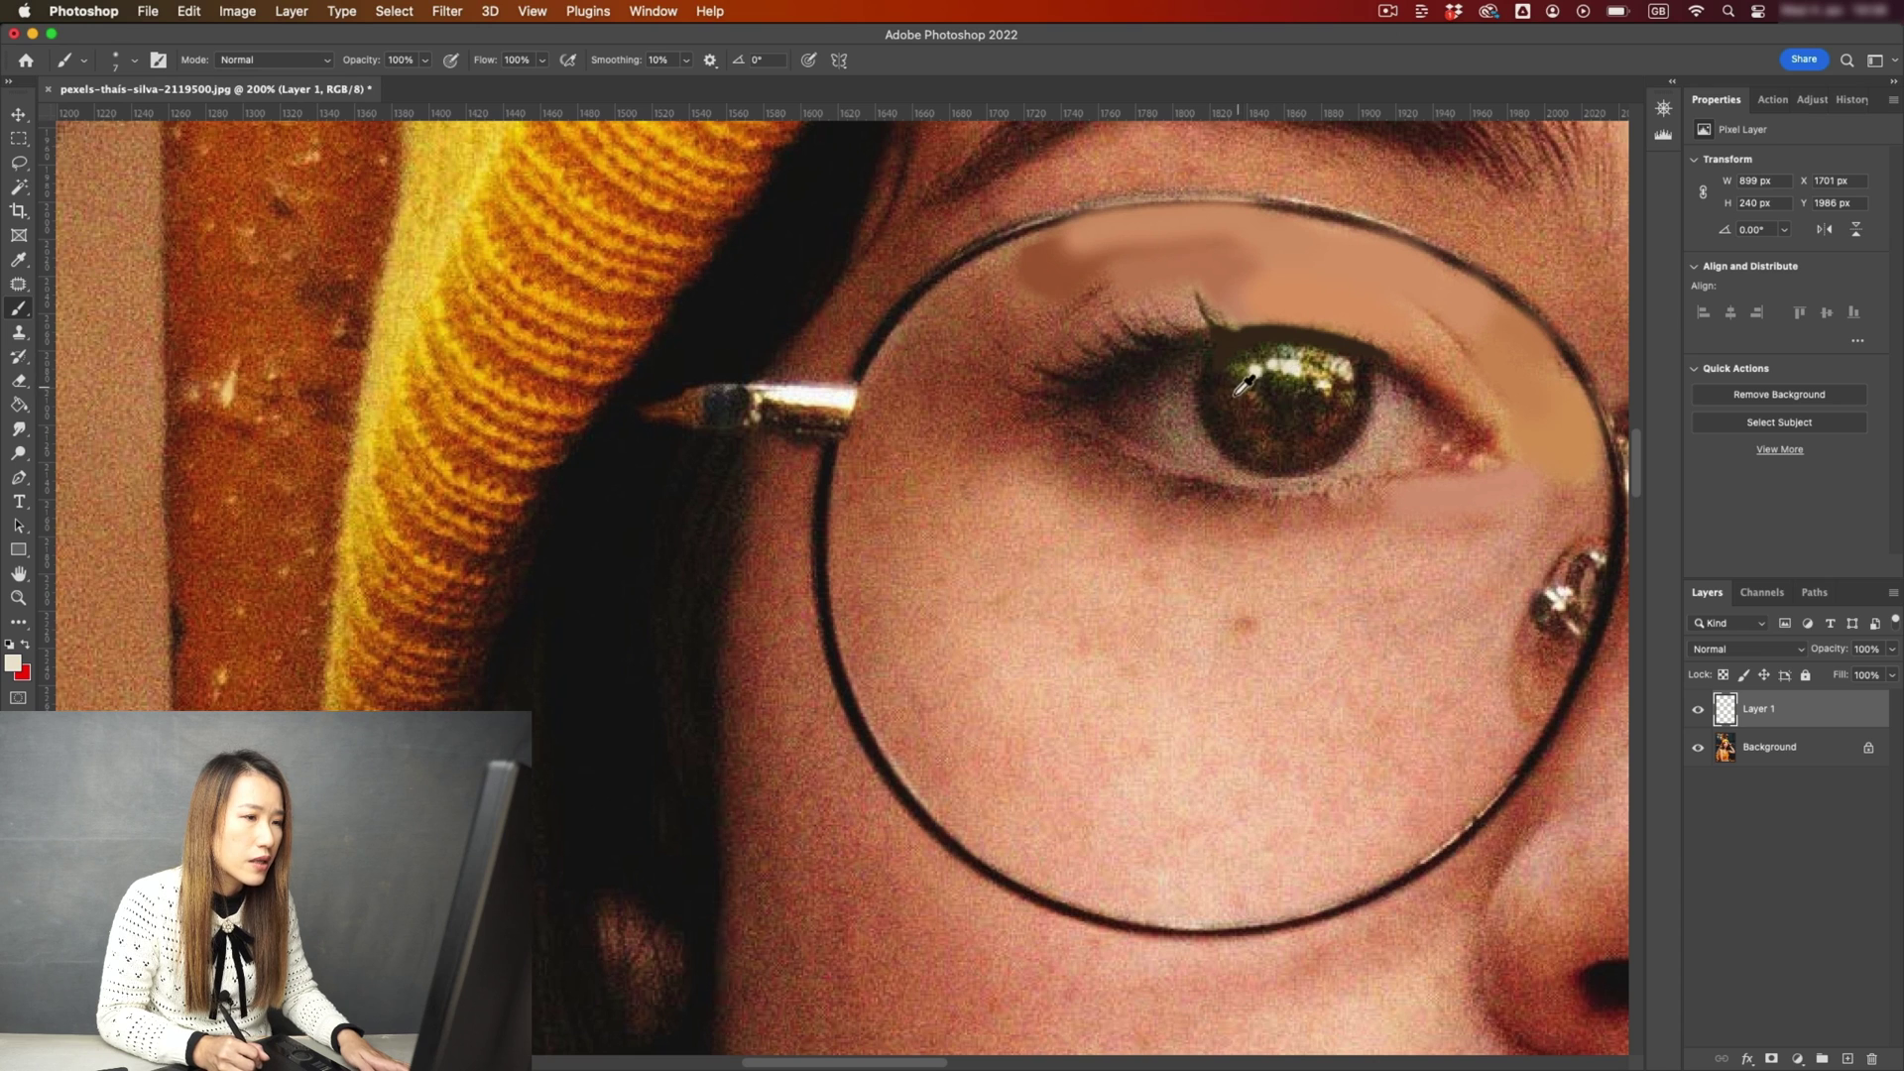
left_click(1247, 383, "alt")
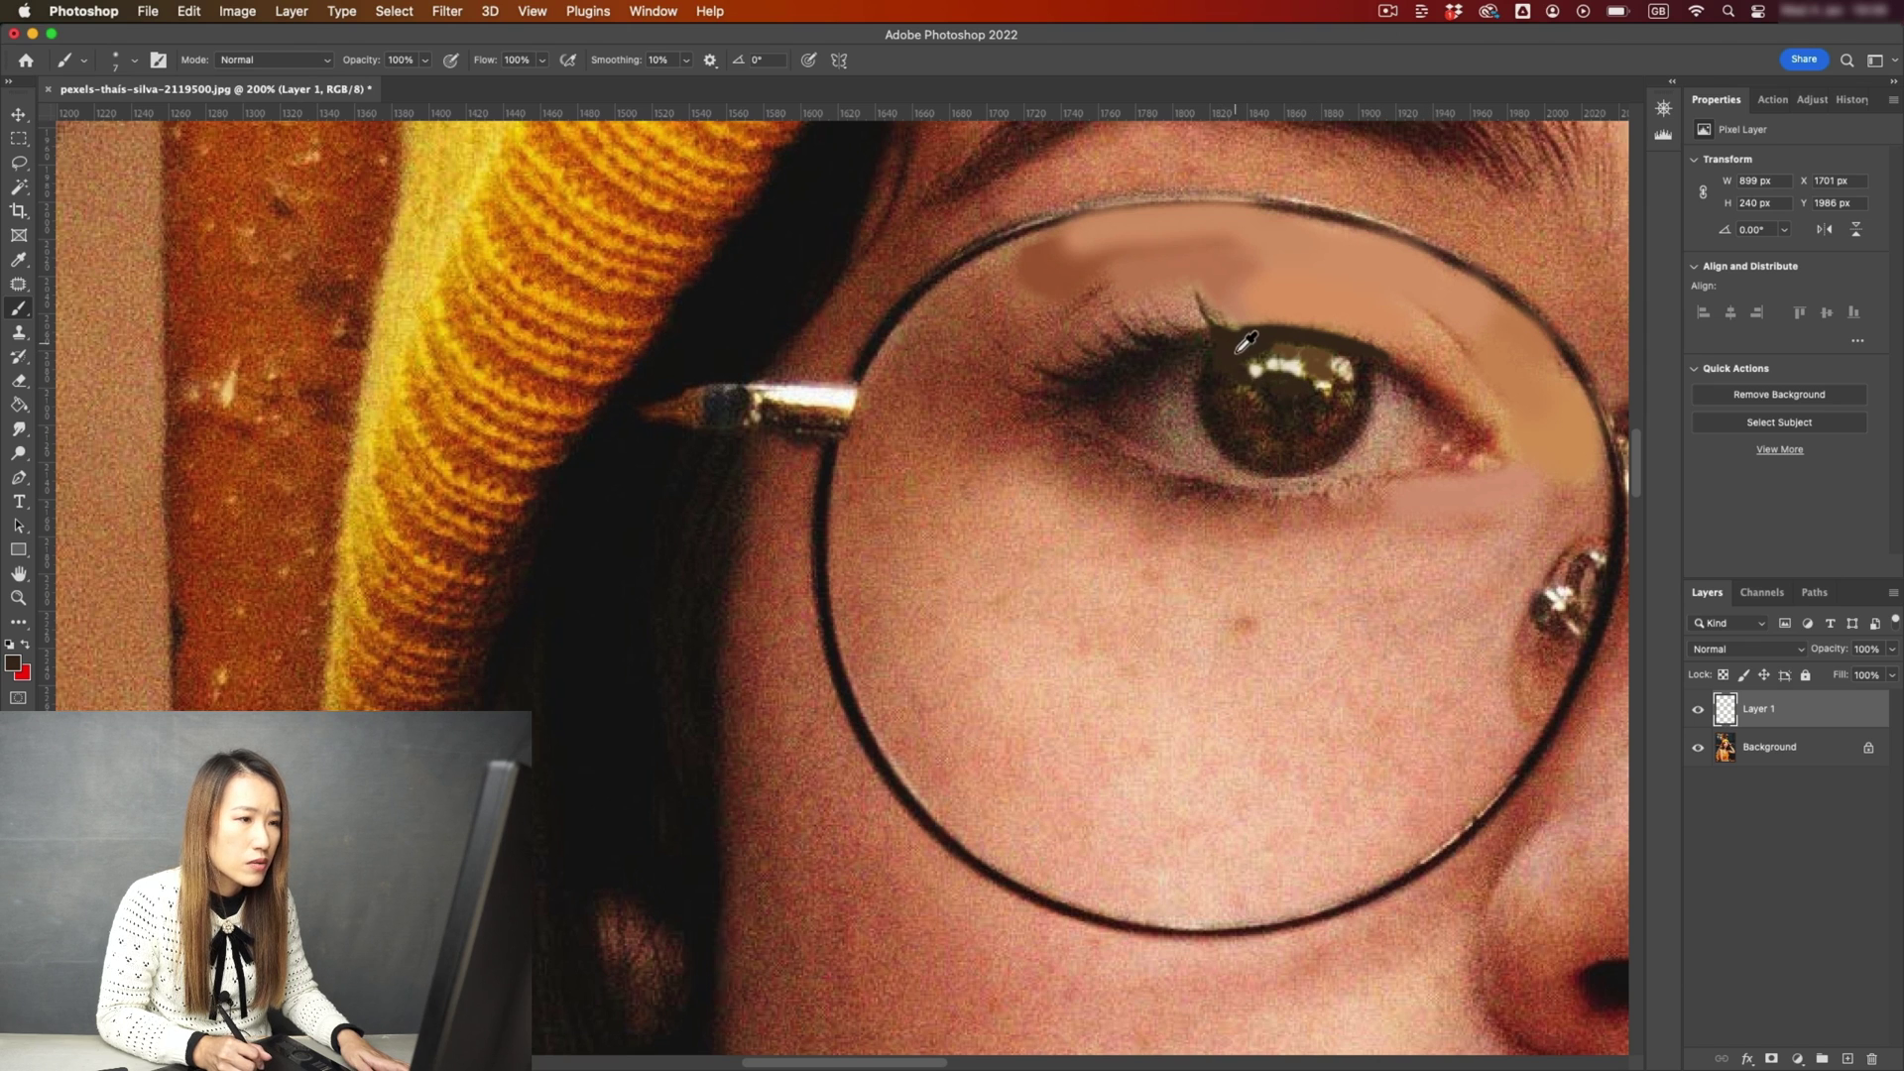
left_click(1247, 305, "alt")
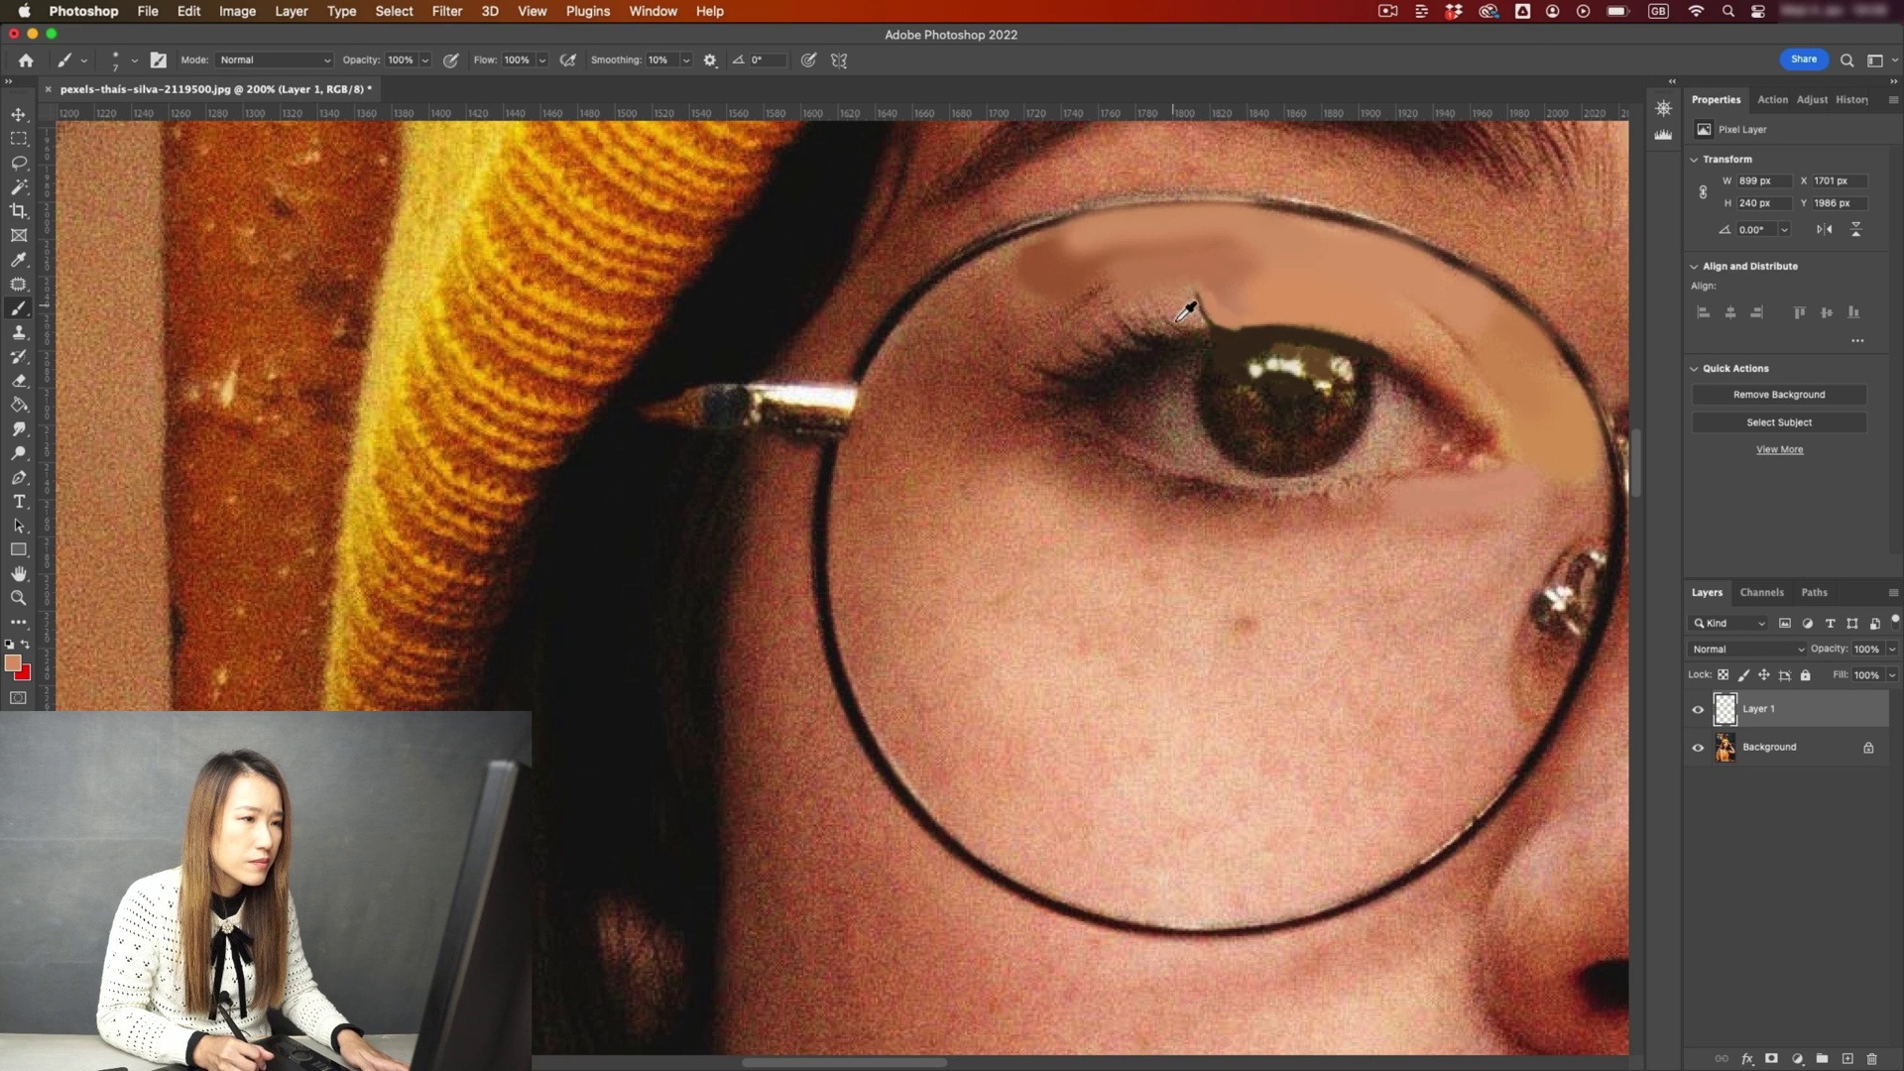
left_click(1464, 320, "alt")
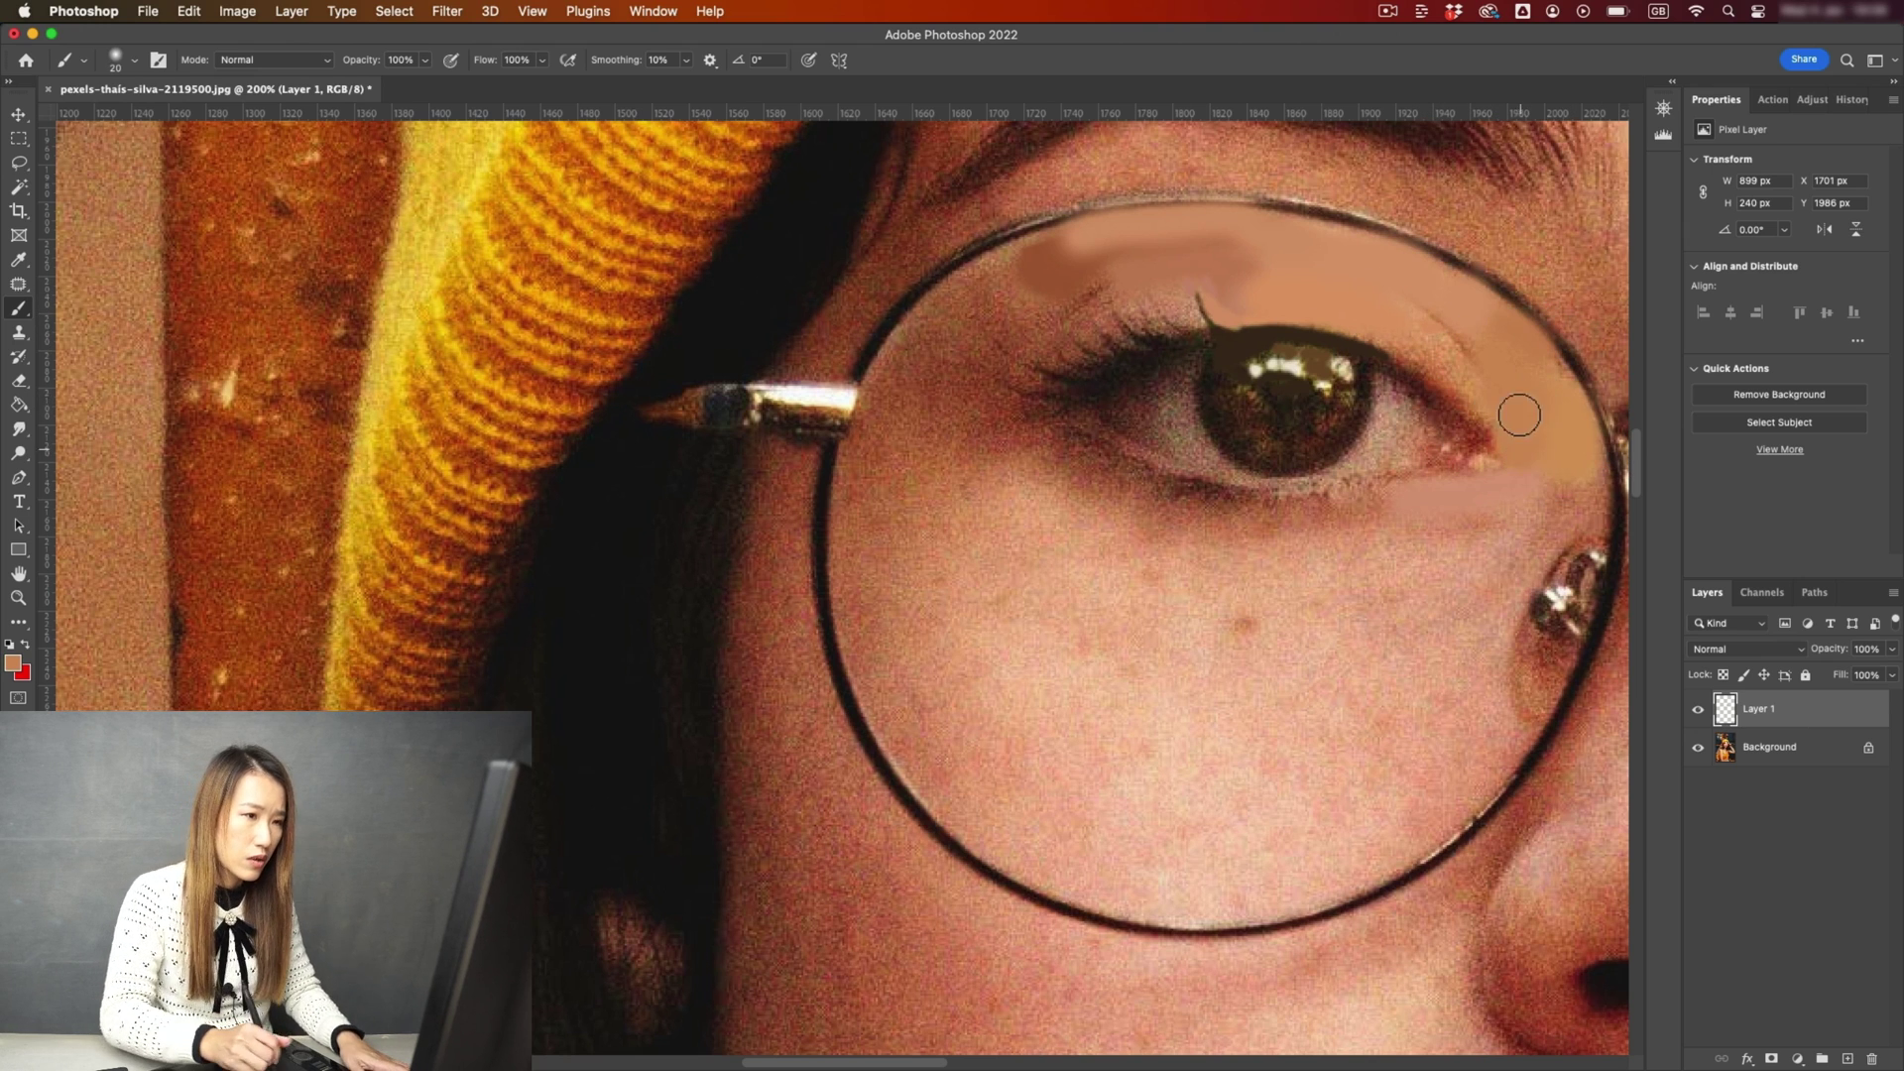
Set Layer 1's blend mode to Color and zoom in on the right lens.
key("ctrl+minus")
key("ctrl+minus")
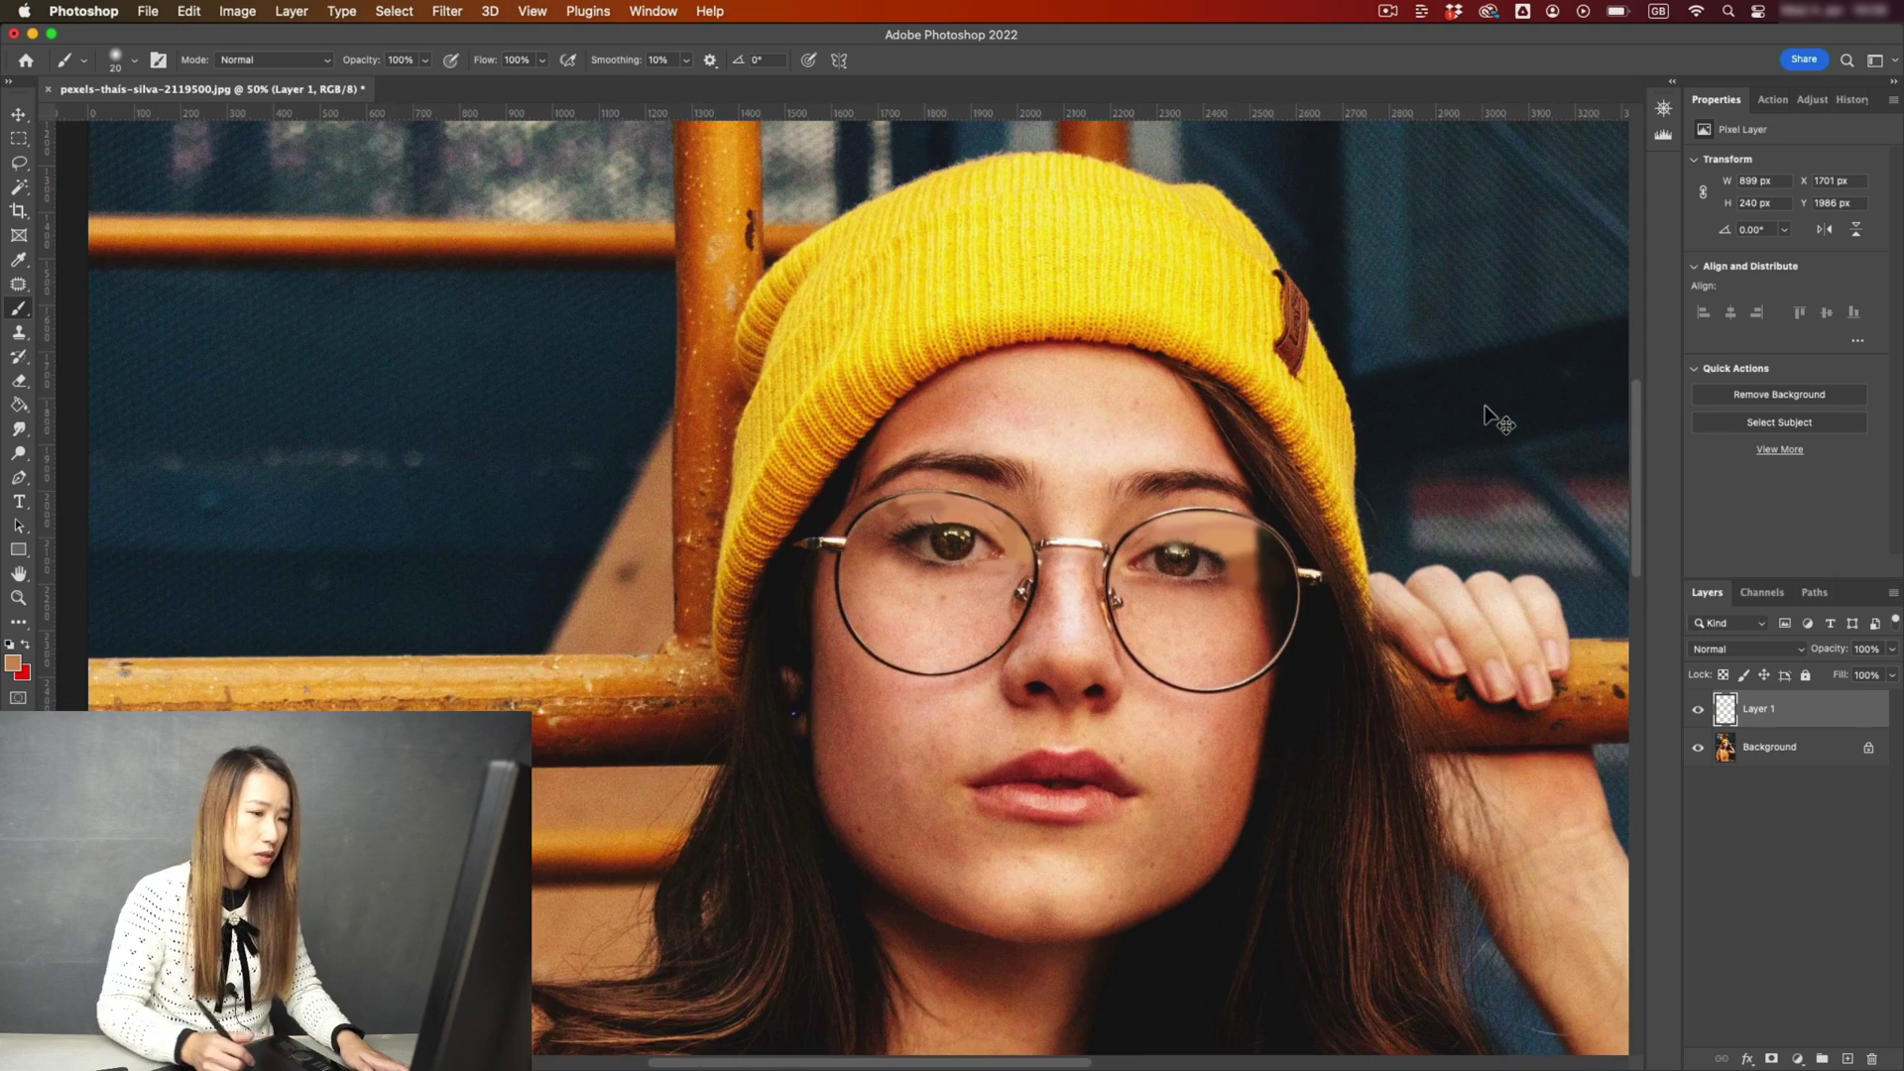
left_click(1744, 651)
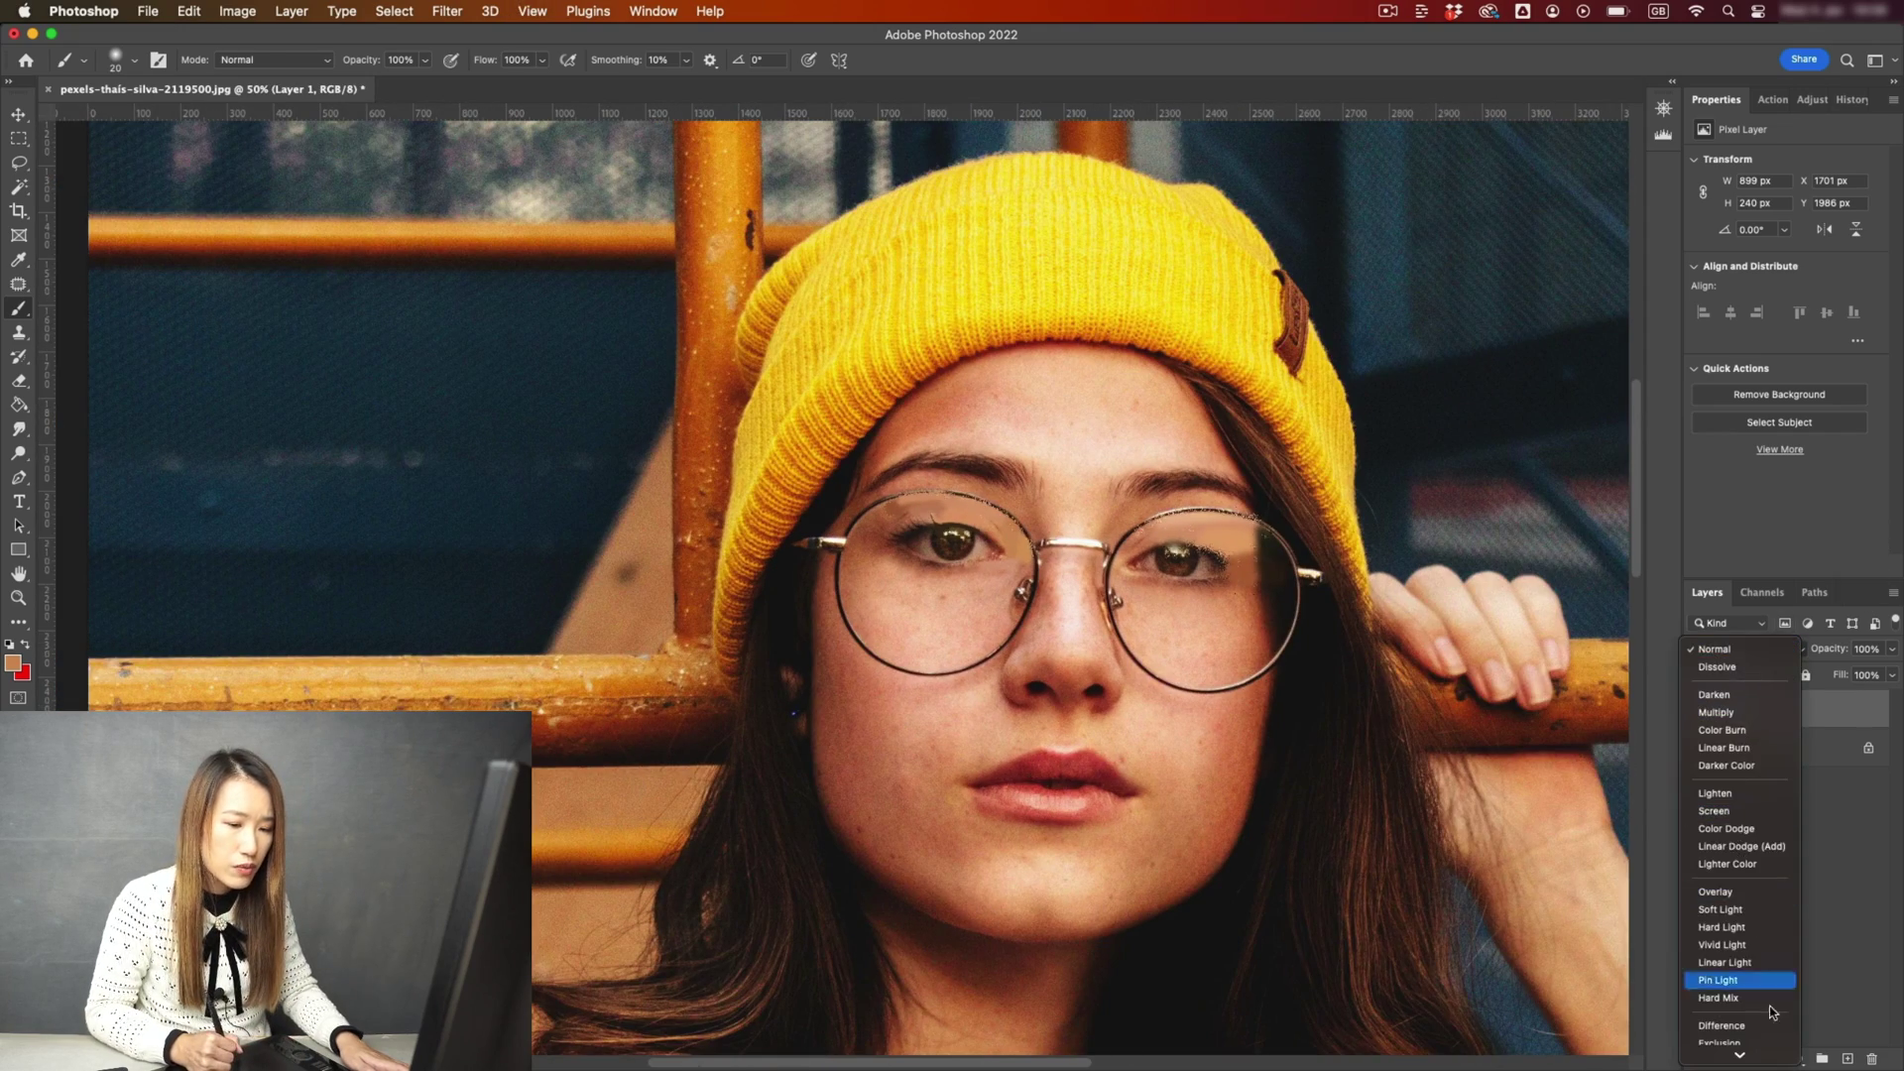
left_click(1746, 1026)
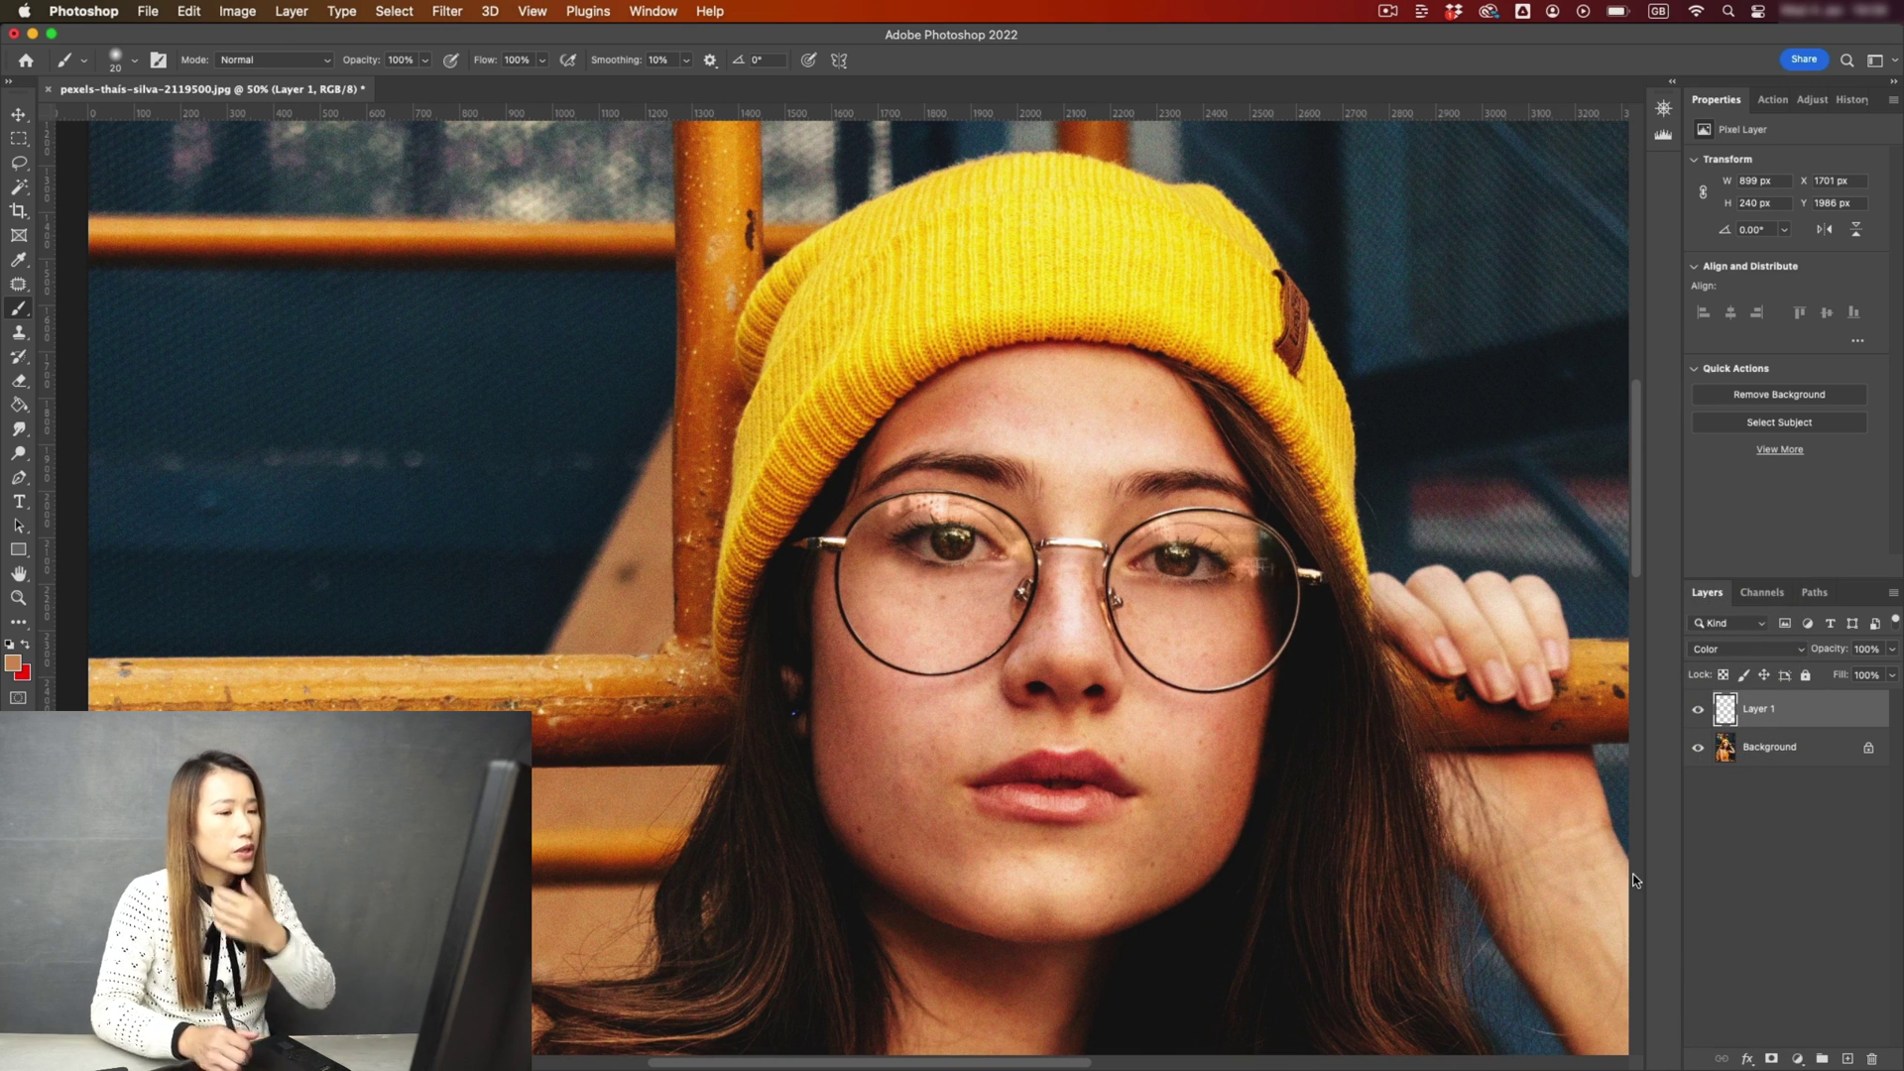
key("ctrl+plus")
key("ctrl+plus")
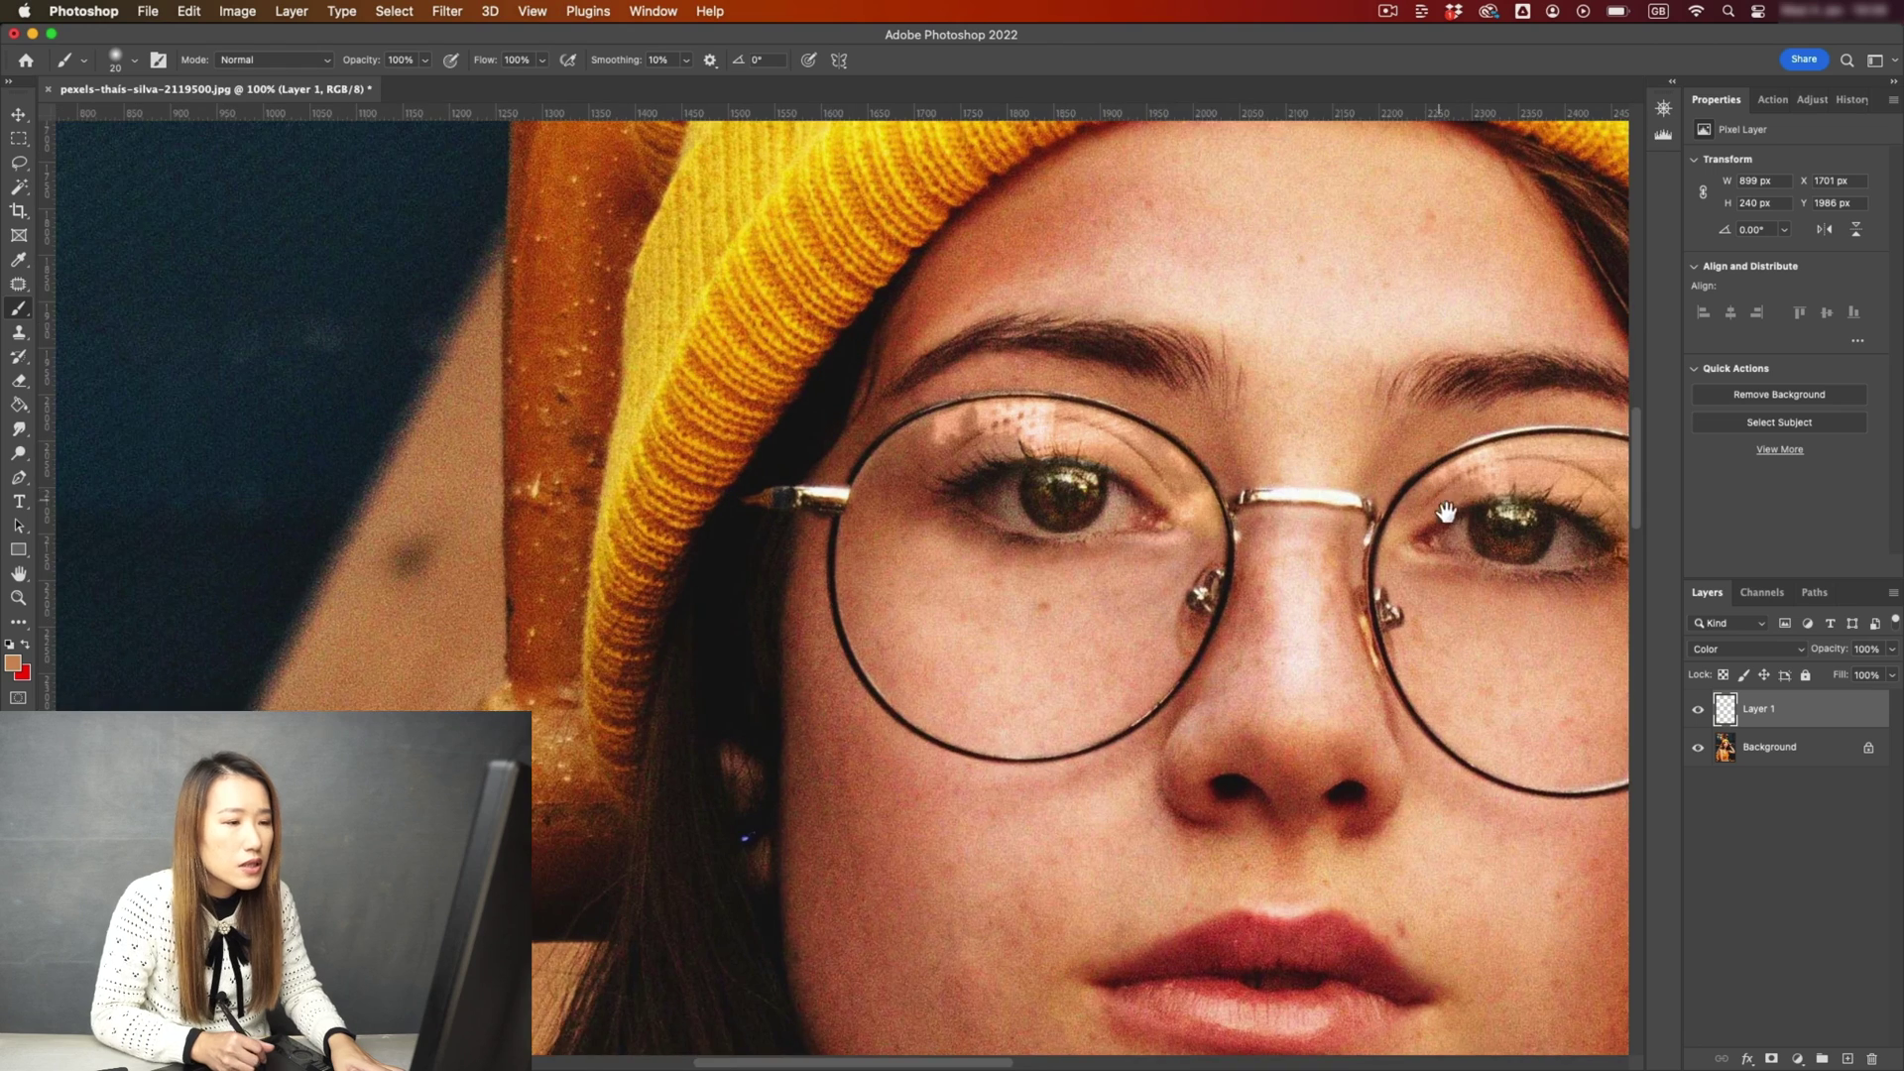
left_click_drag(1458, 514, 1117, 503)
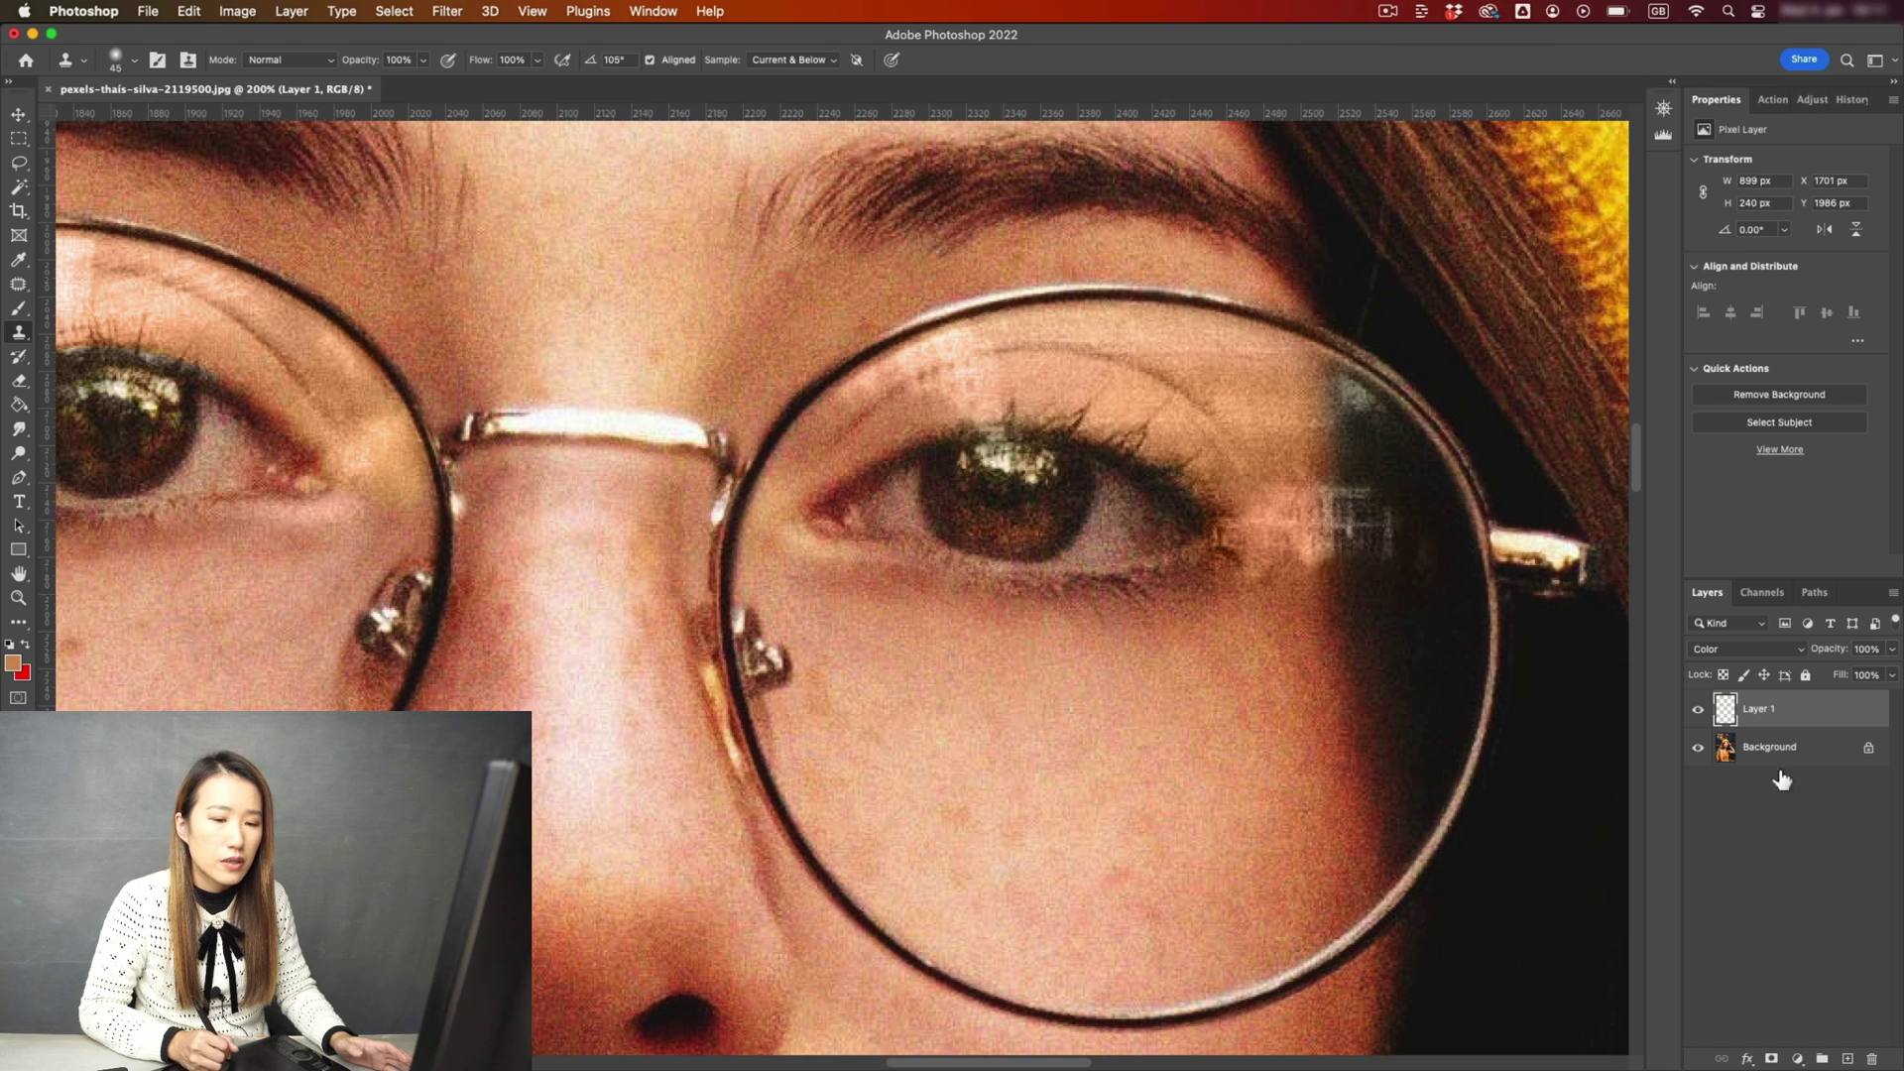
Add Layer 2 and set the Clone Stamp tool to 20% opacity.
left_click(1849, 1059)
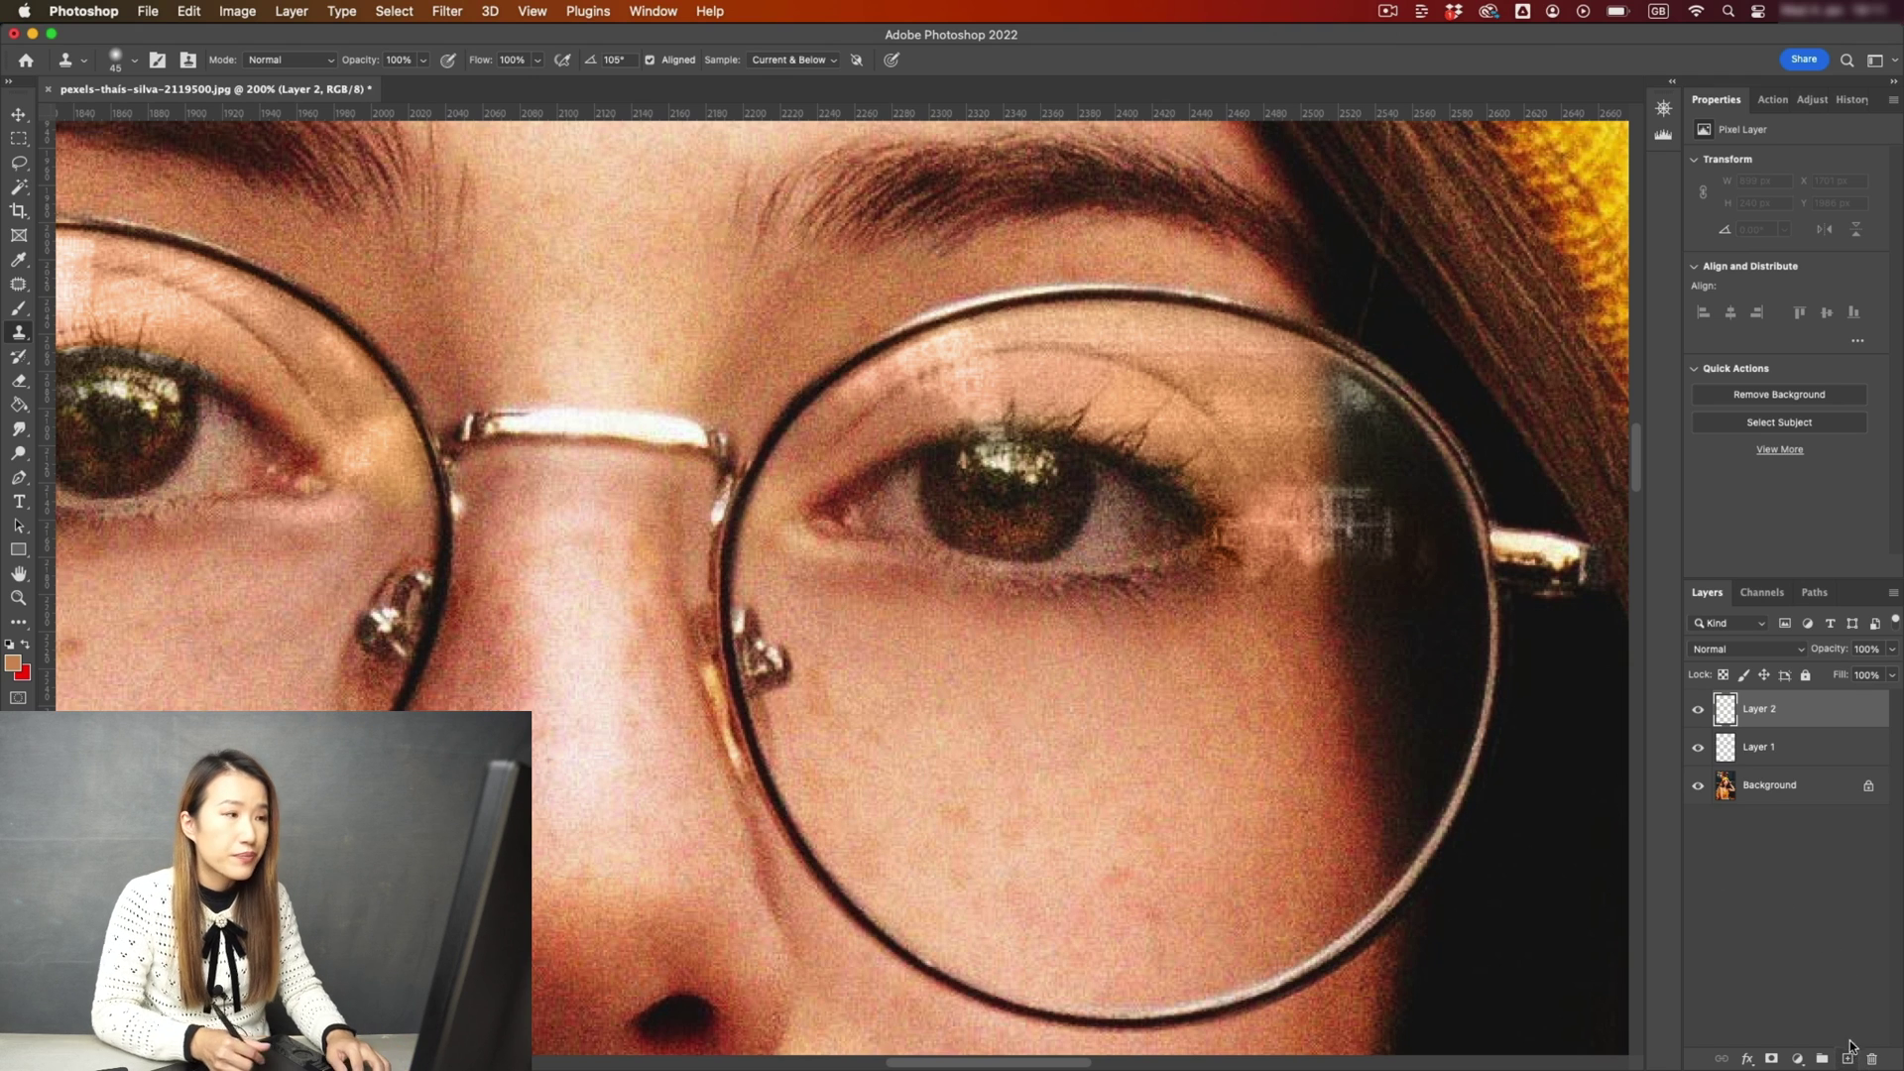
left_click(20, 335)
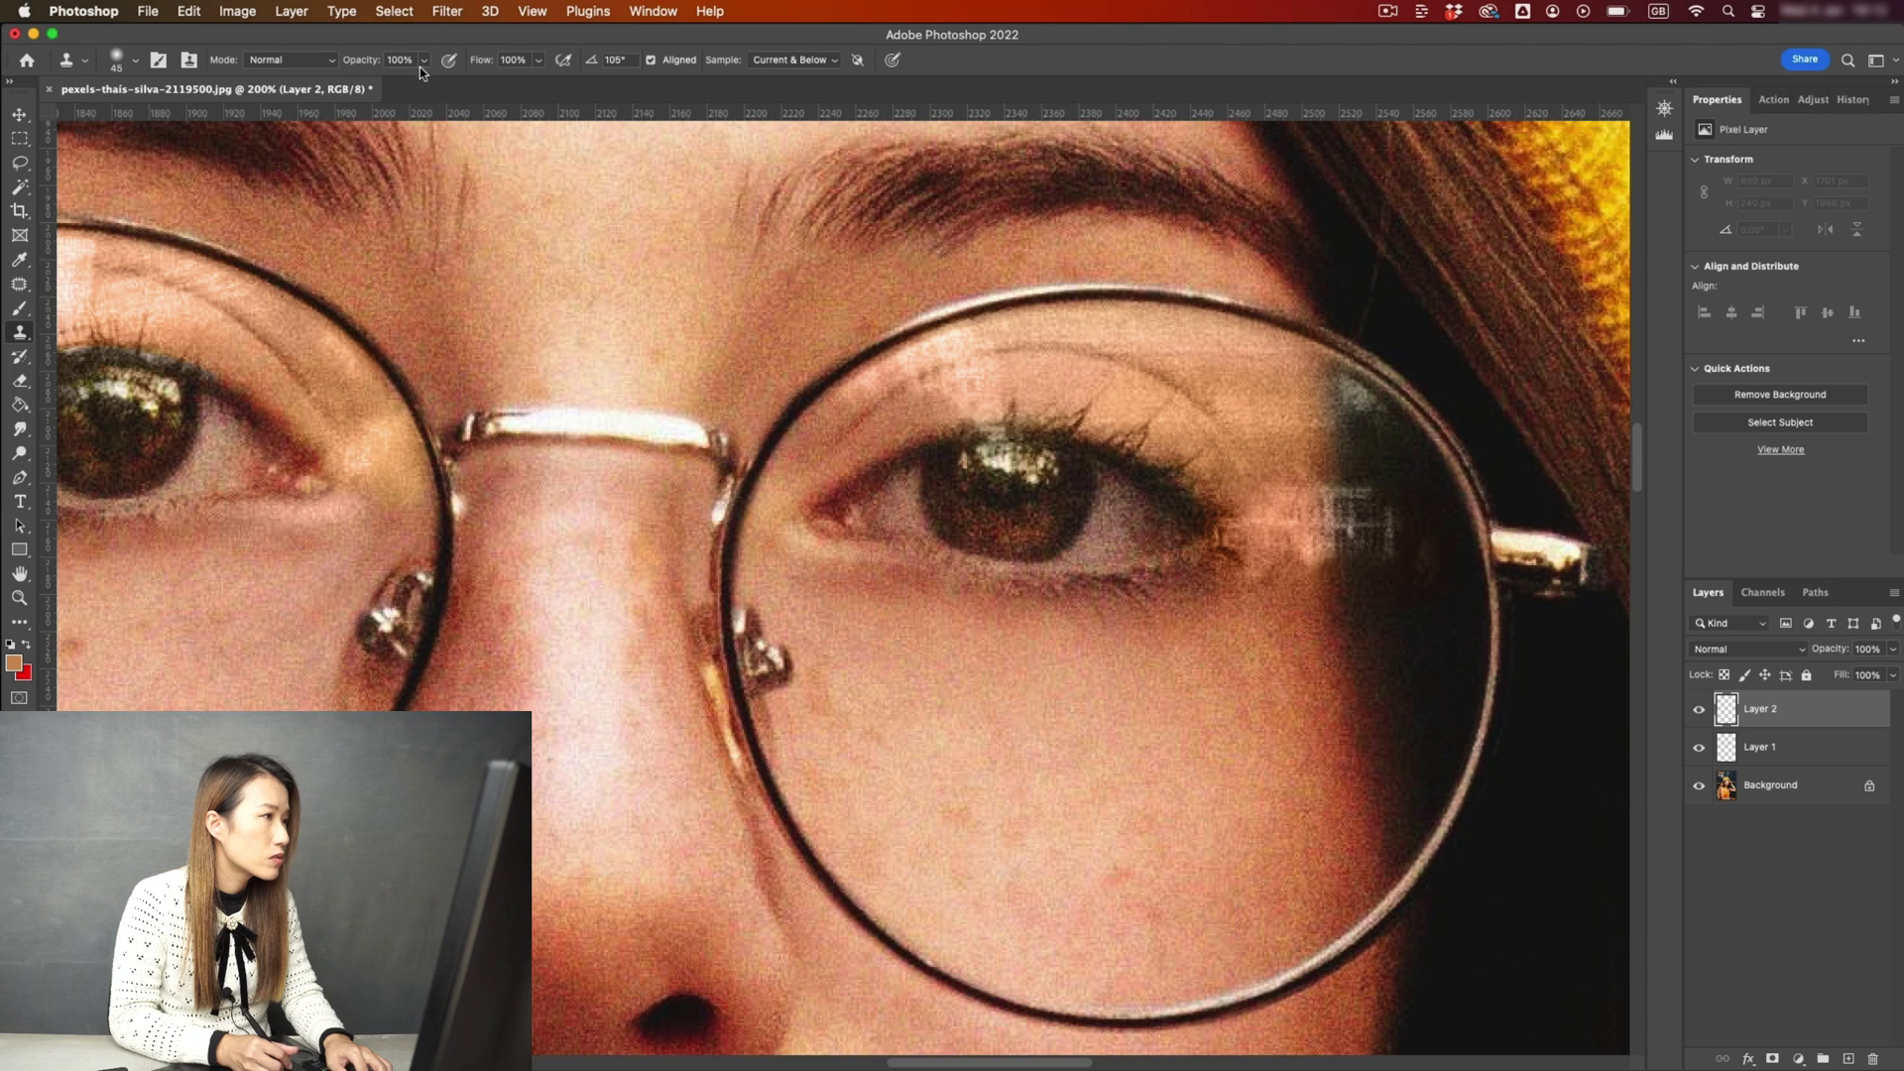
left_click(425, 60)
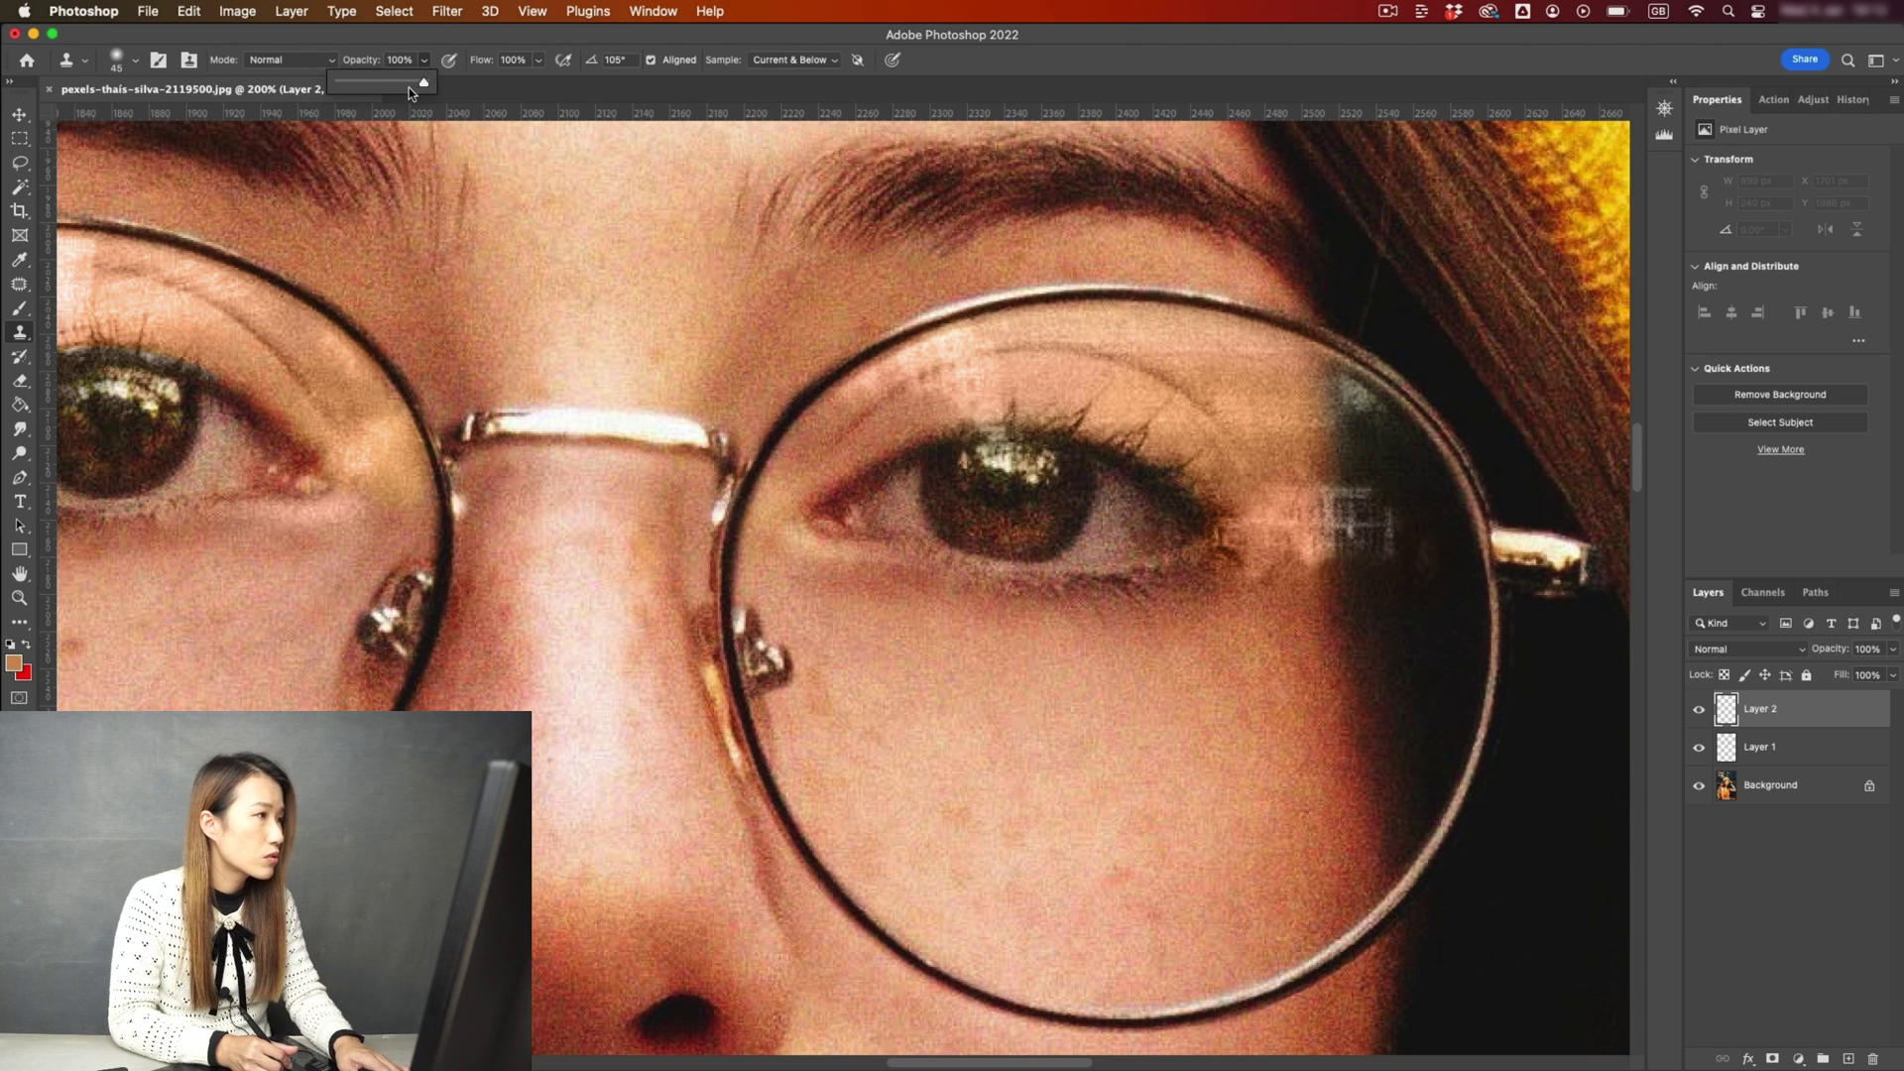
left_click(431, 44)
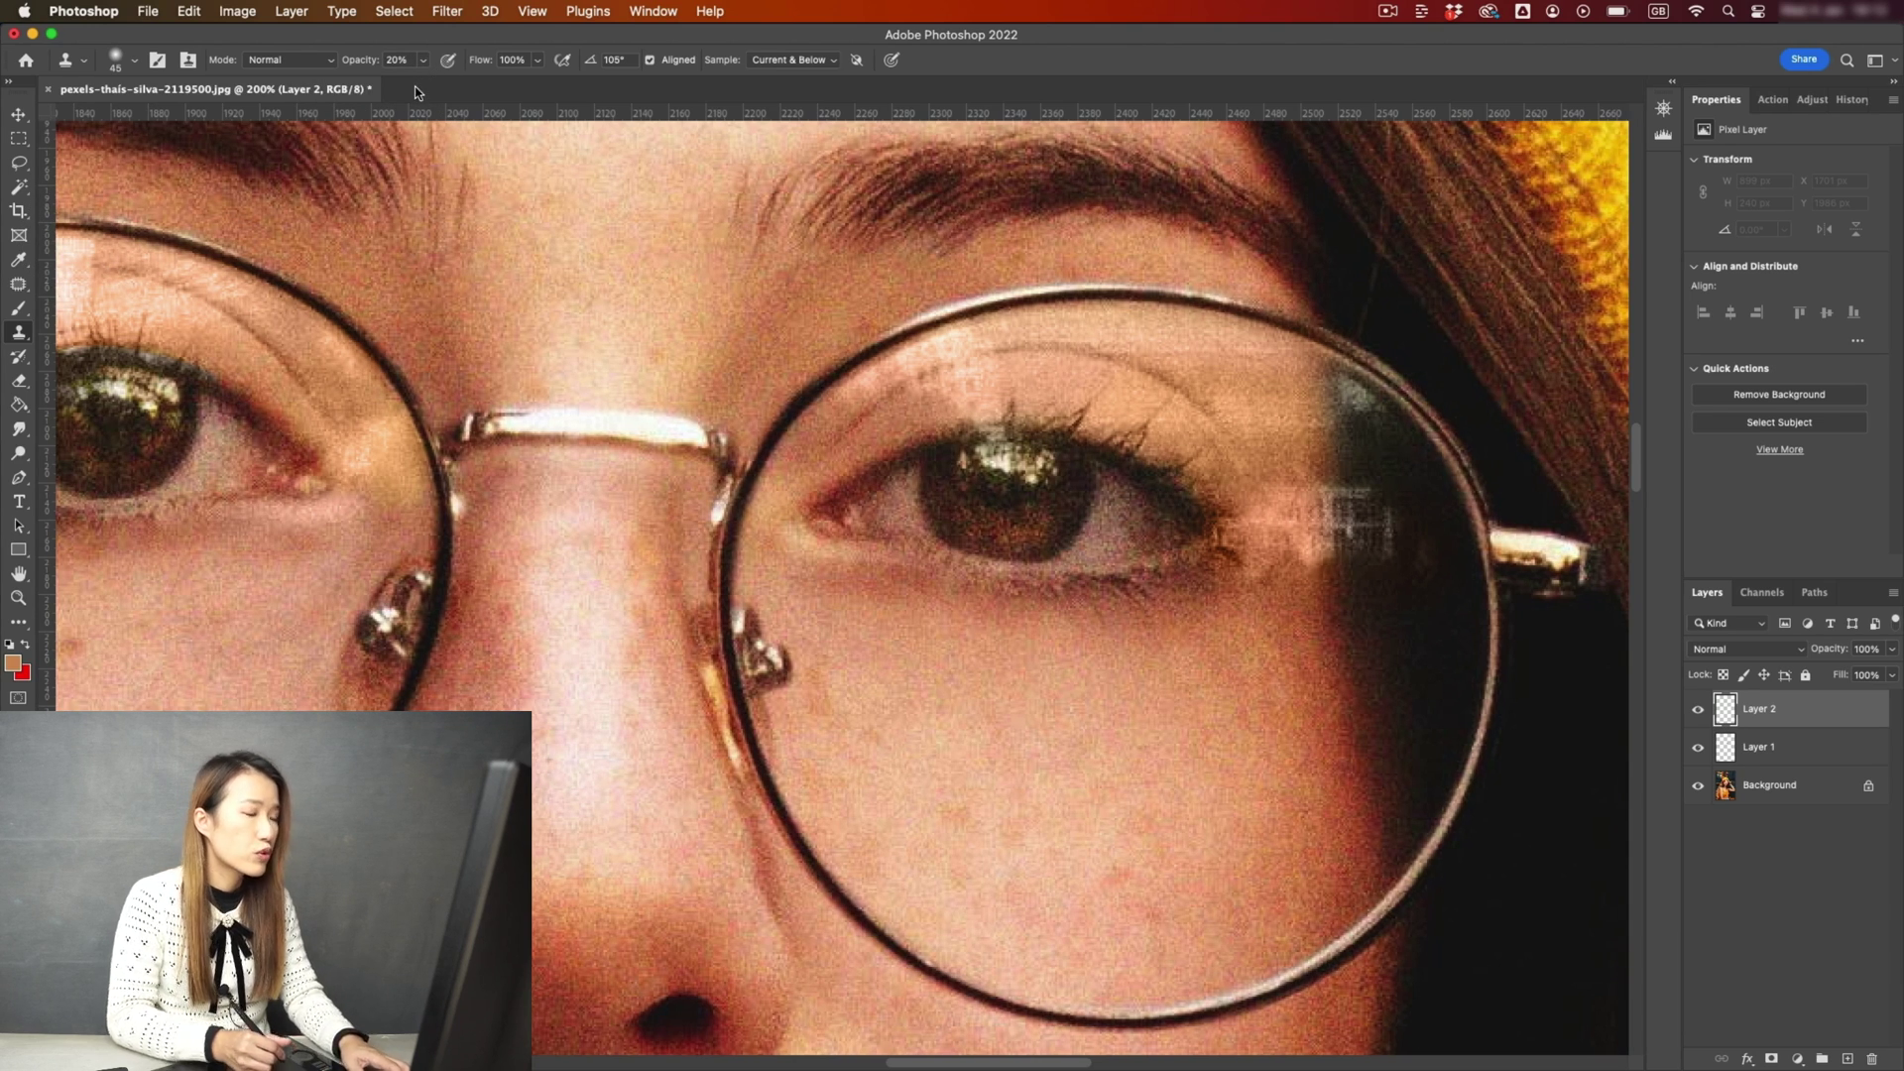
key("2")
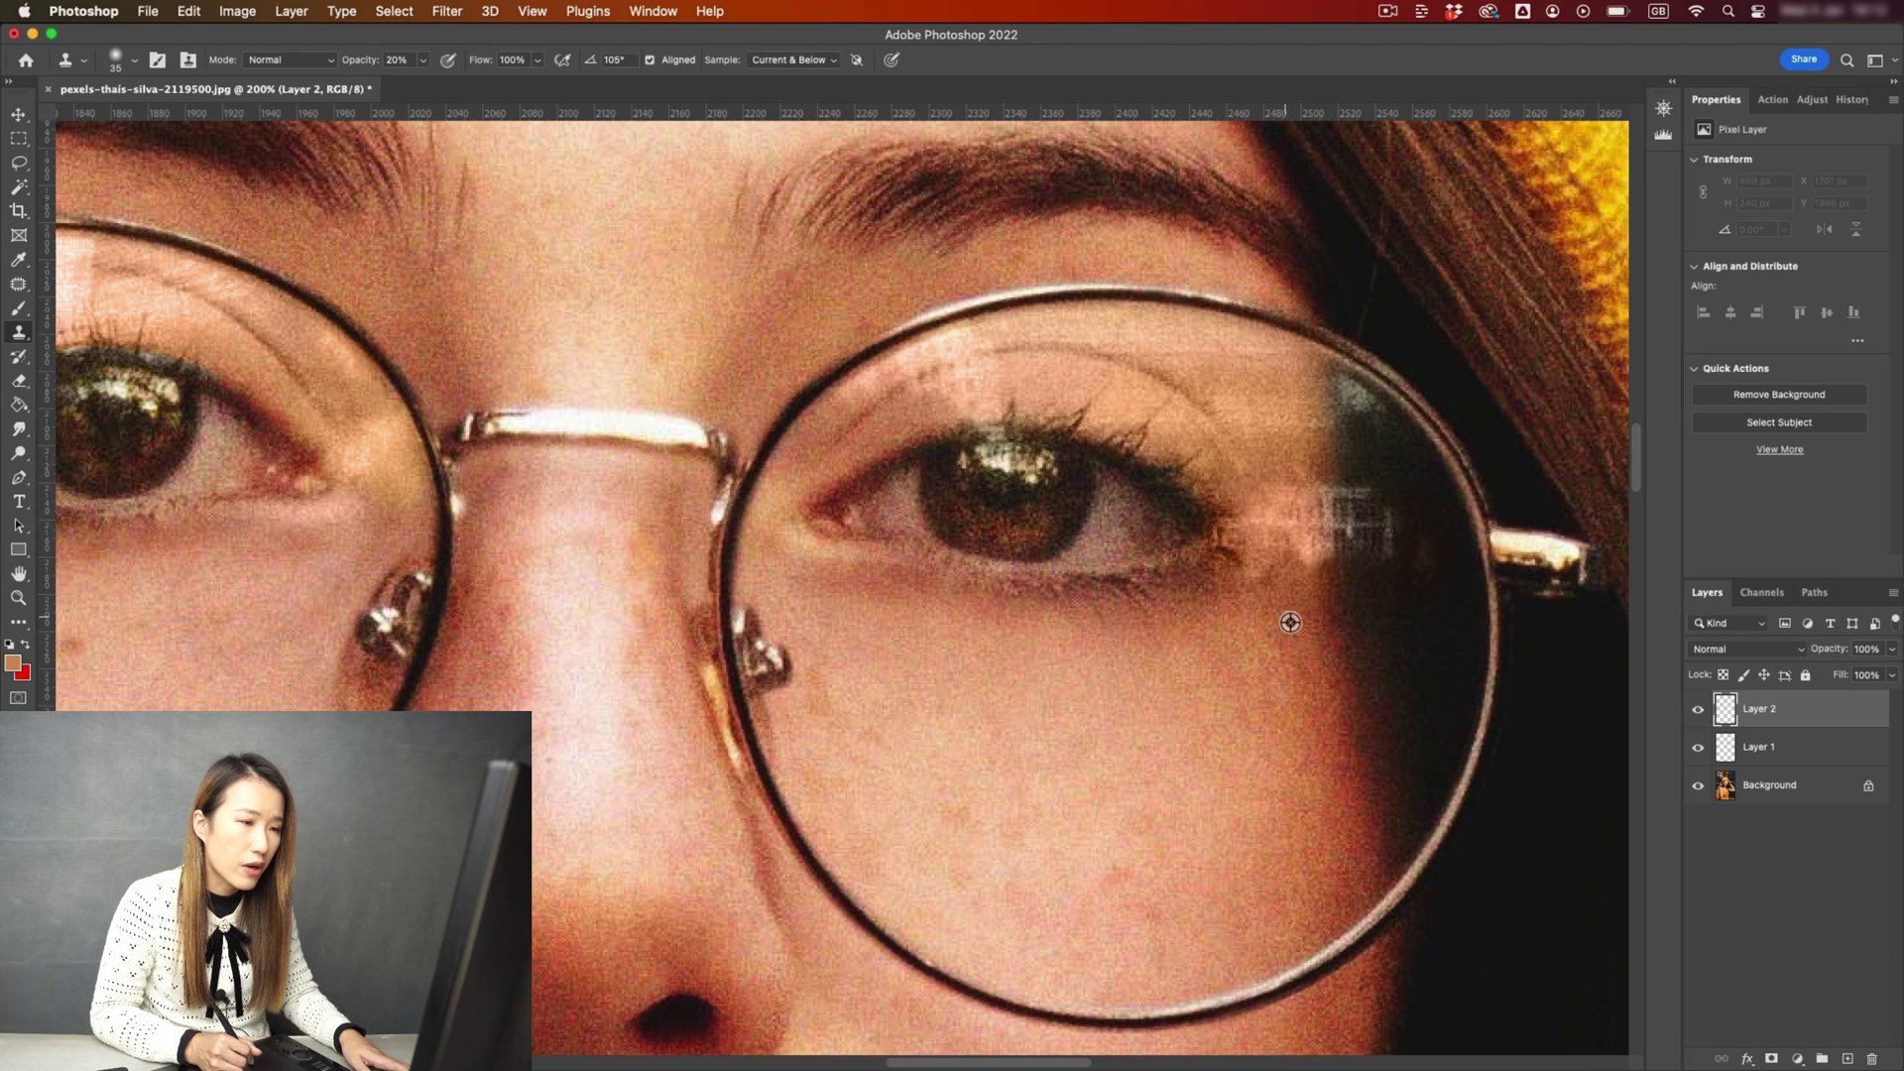
Clone skin over the glare near the right lens's outer edge.
left_click(1291, 622, "alt")
left_click_drag(1274, 596, 1268, 521)
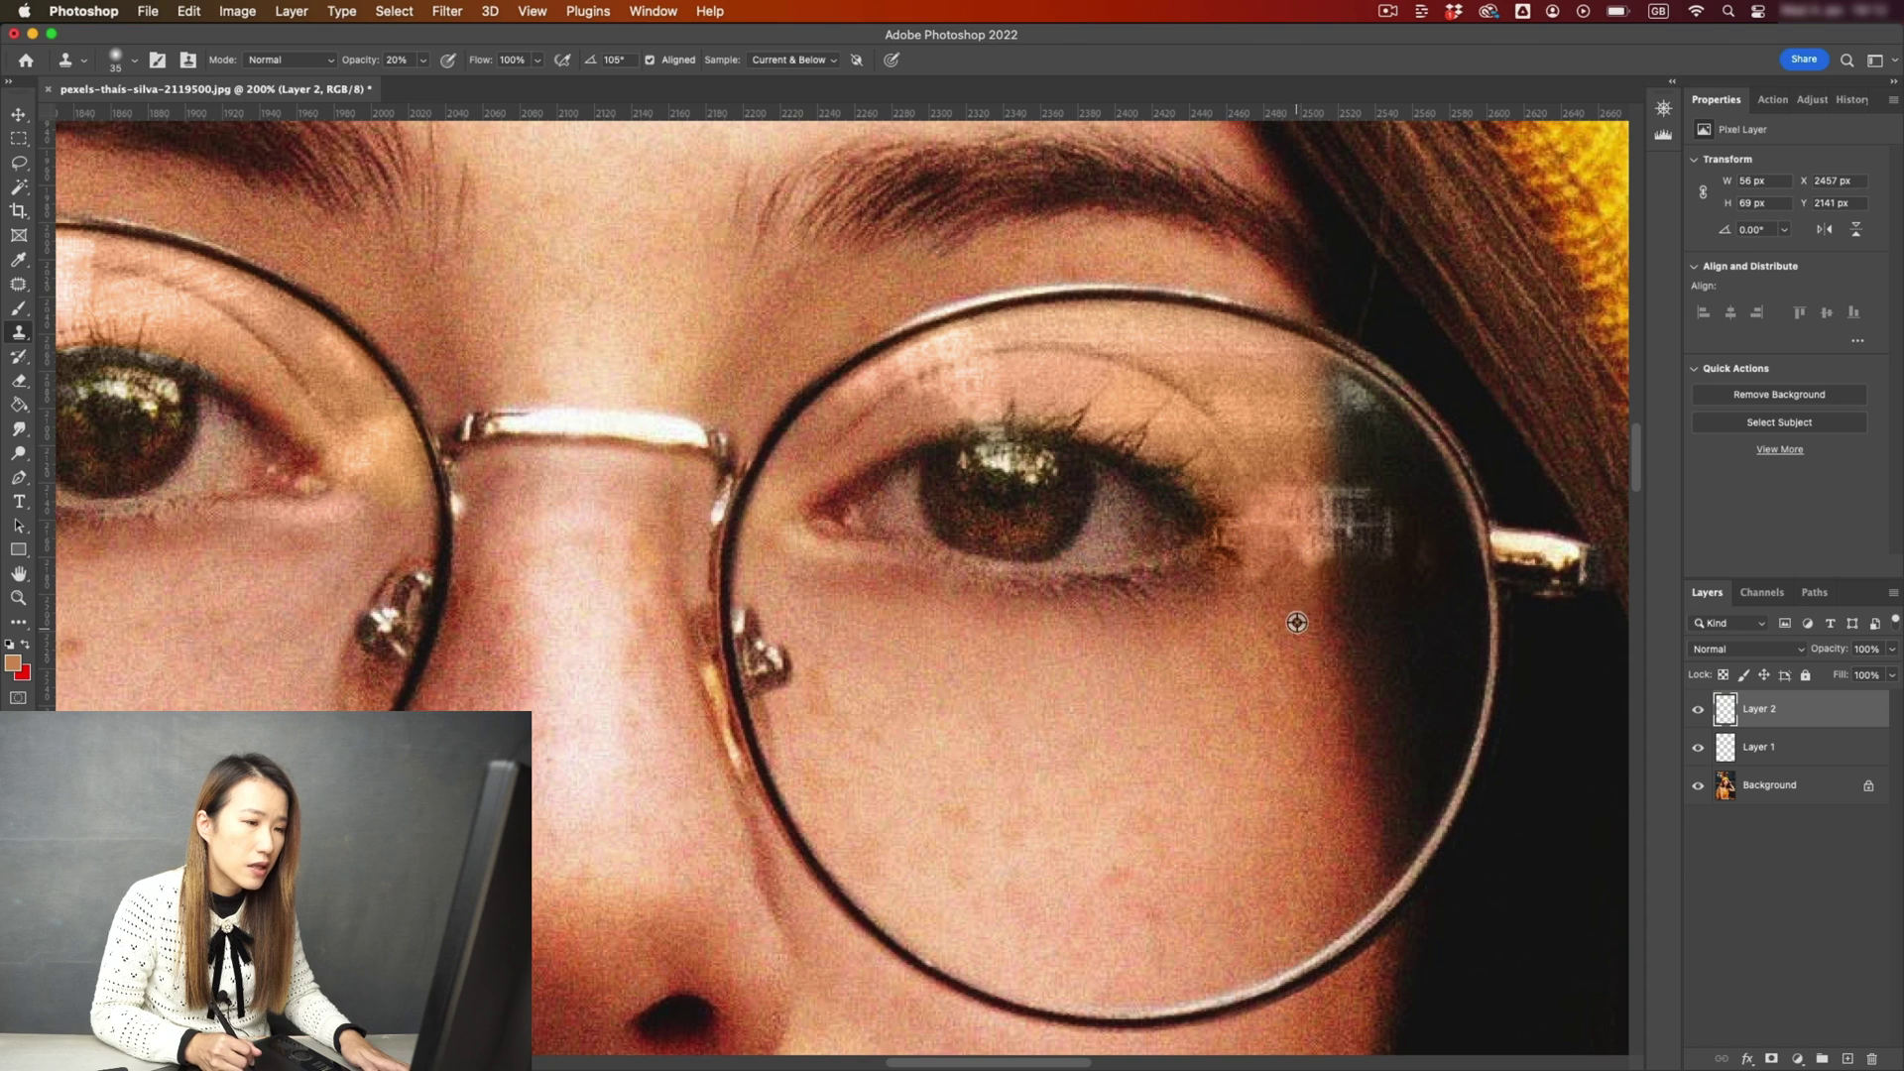
left_click_drag(1310, 589, 1308, 492)
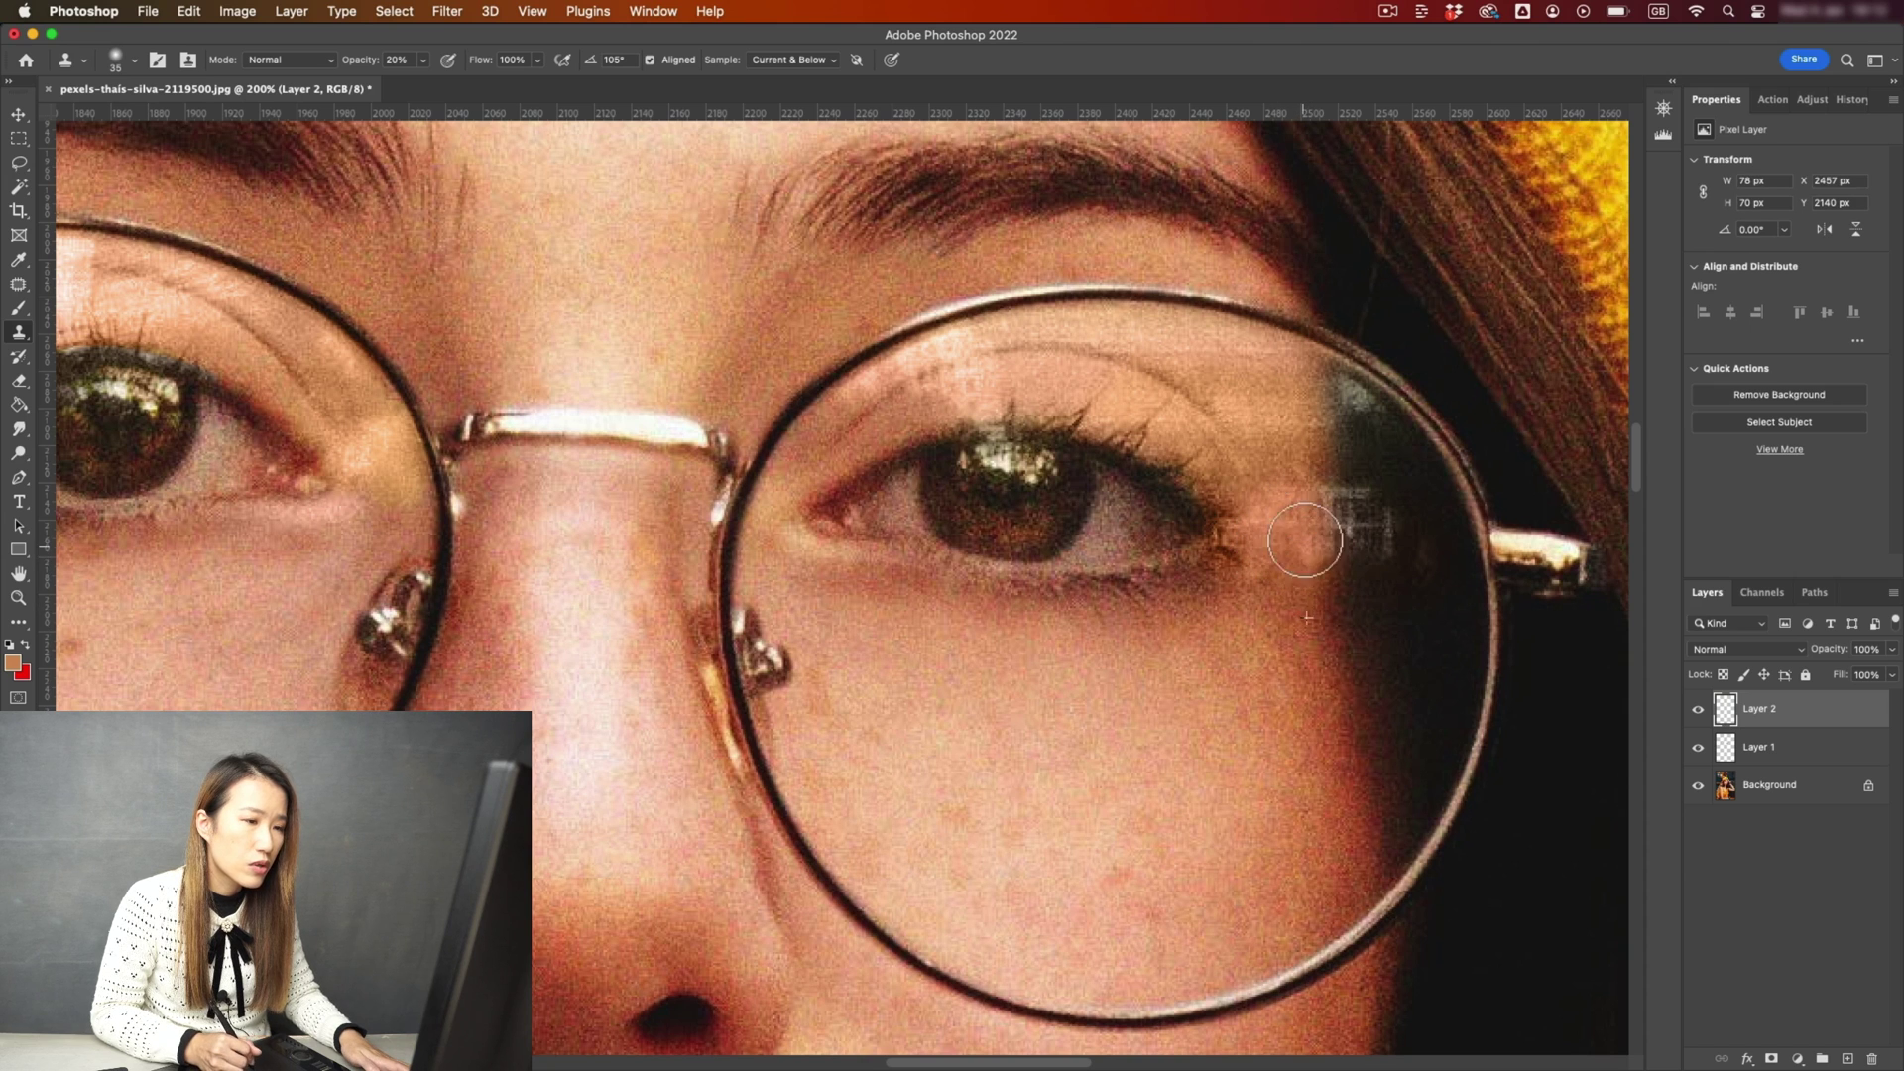
left_click_drag(1306, 595, 1307, 491)
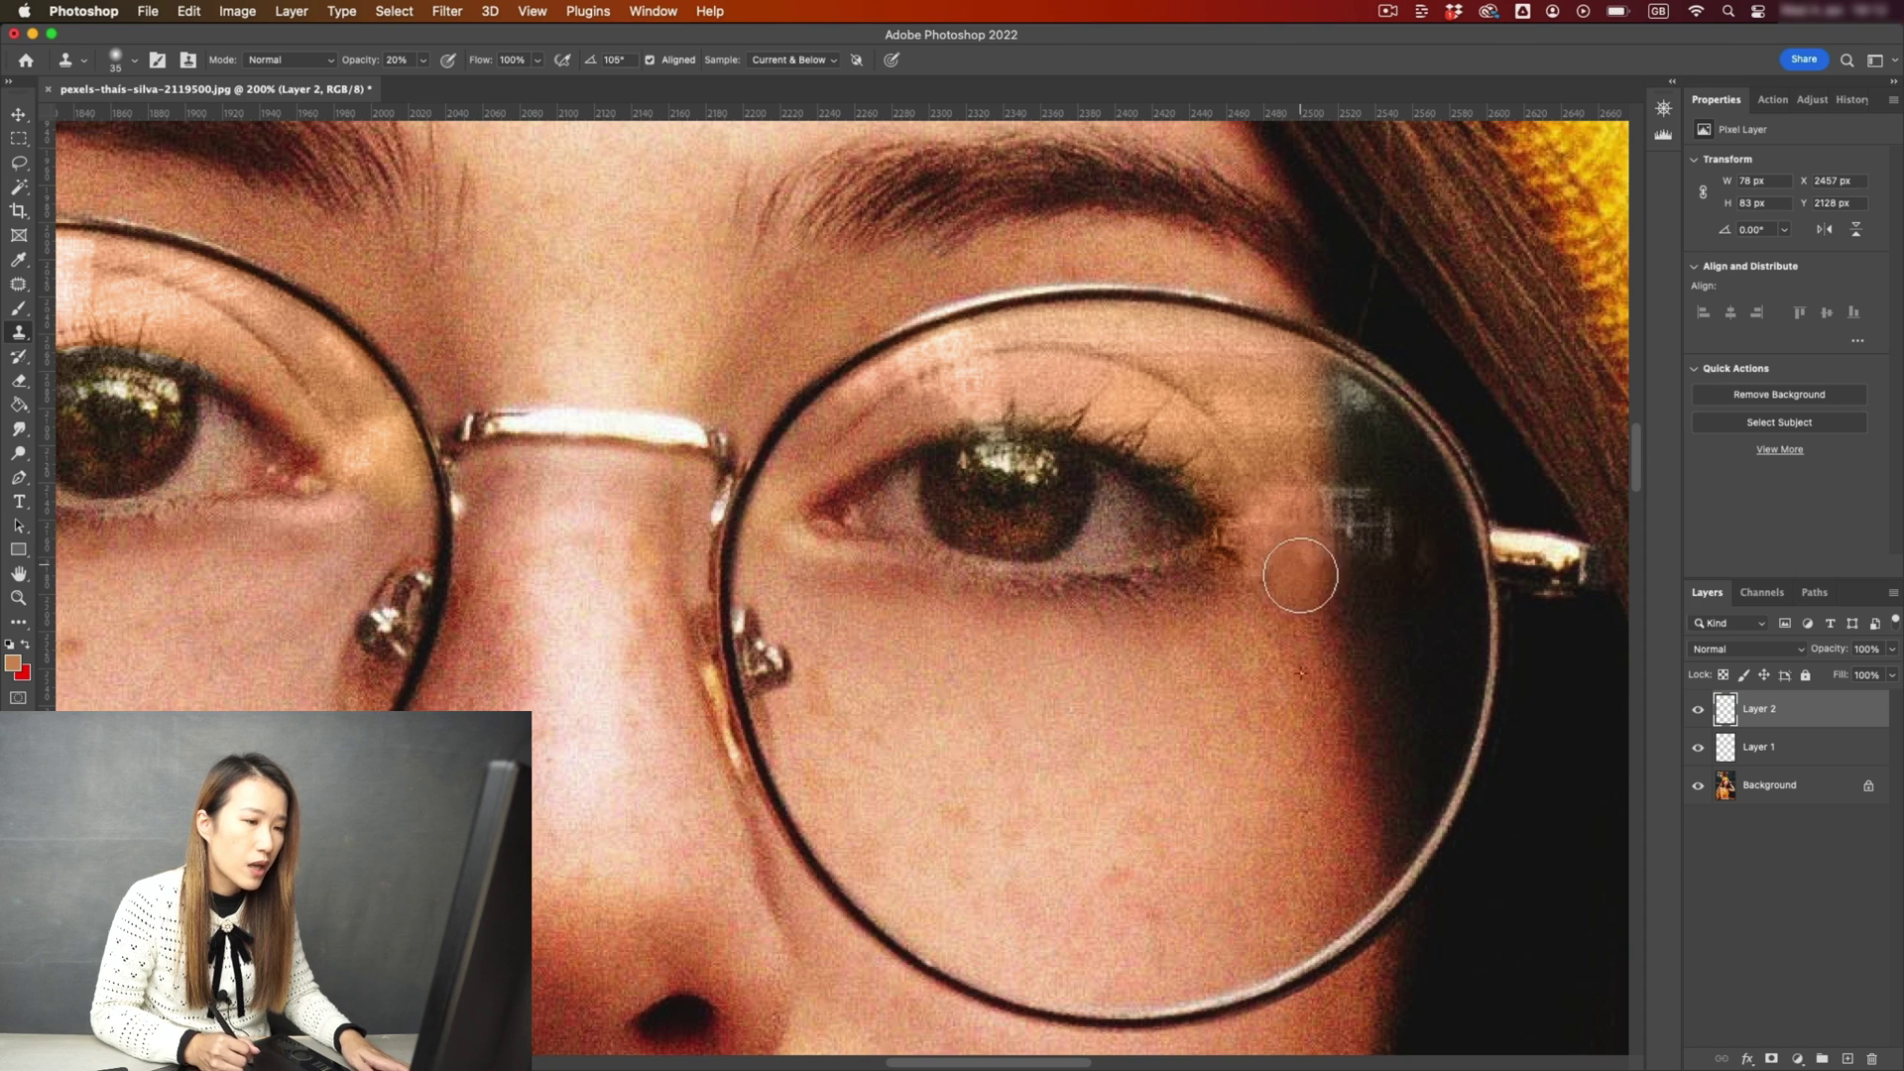
left_click_drag(1300, 580, 1300, 640)
left_click_drag(1250, 578, 1280, 447)
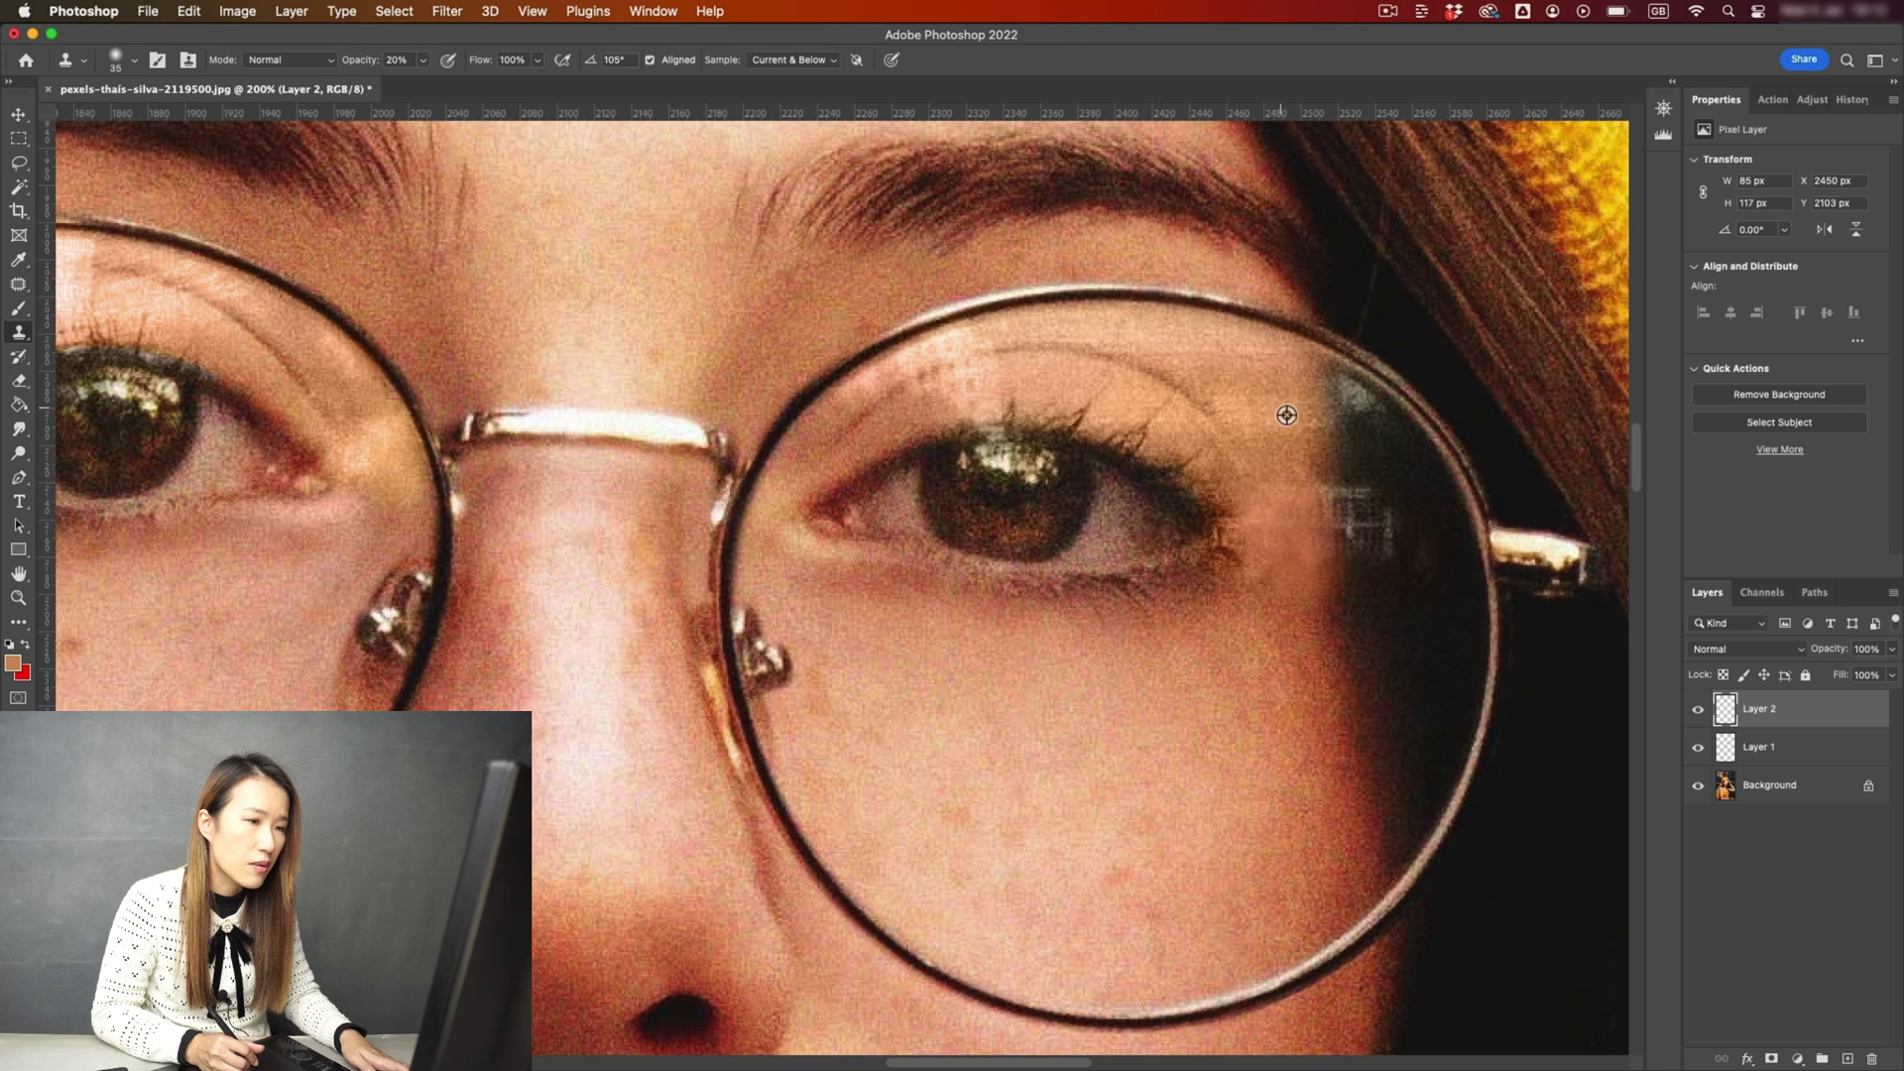
left_click_drag(1304, 485, 1258, 439)
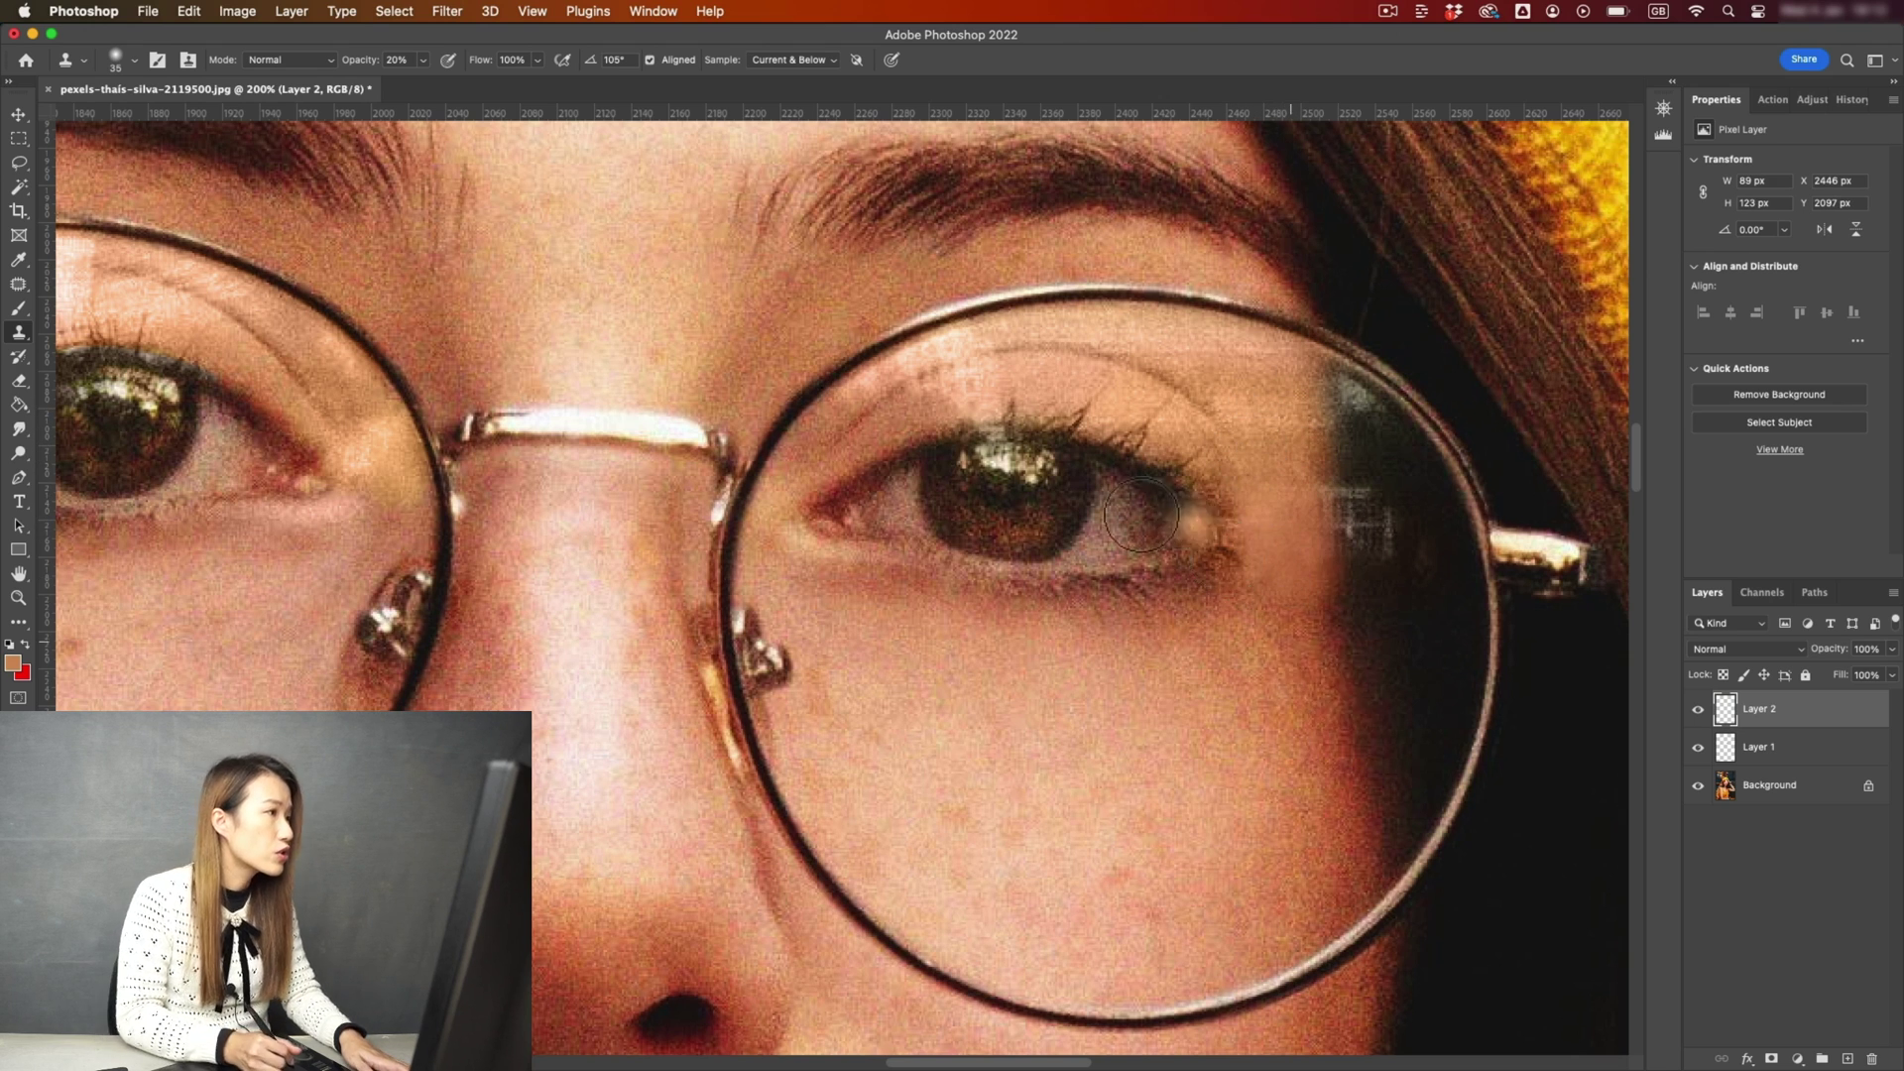
Raise clone opacity to 40% and clone the lens-edge glare, undoing one bad stroke.
key("4")
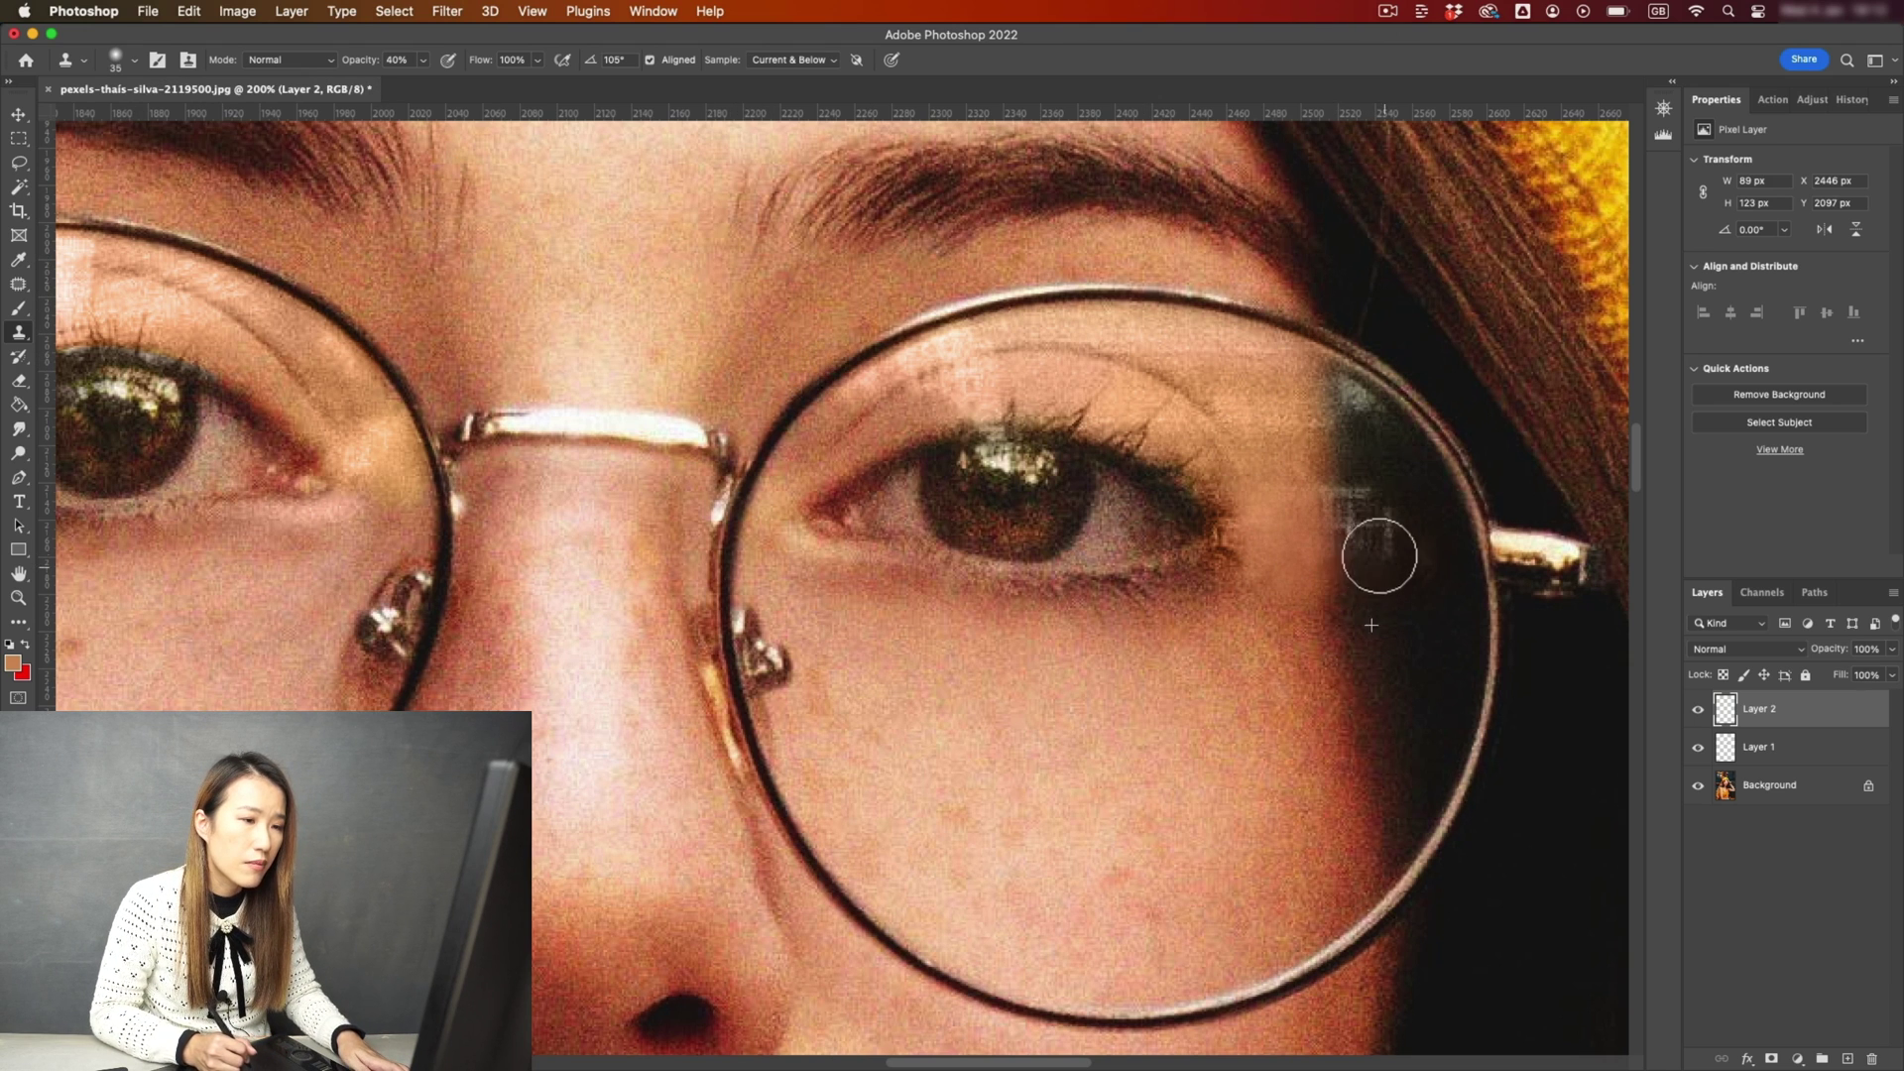
mouse_move(1385, 545)
left_mouse_down()
mouse_move(1357, 491)
mouse_move(1361, 536)
mouse_move(1369, 506)
left_mouse_up()
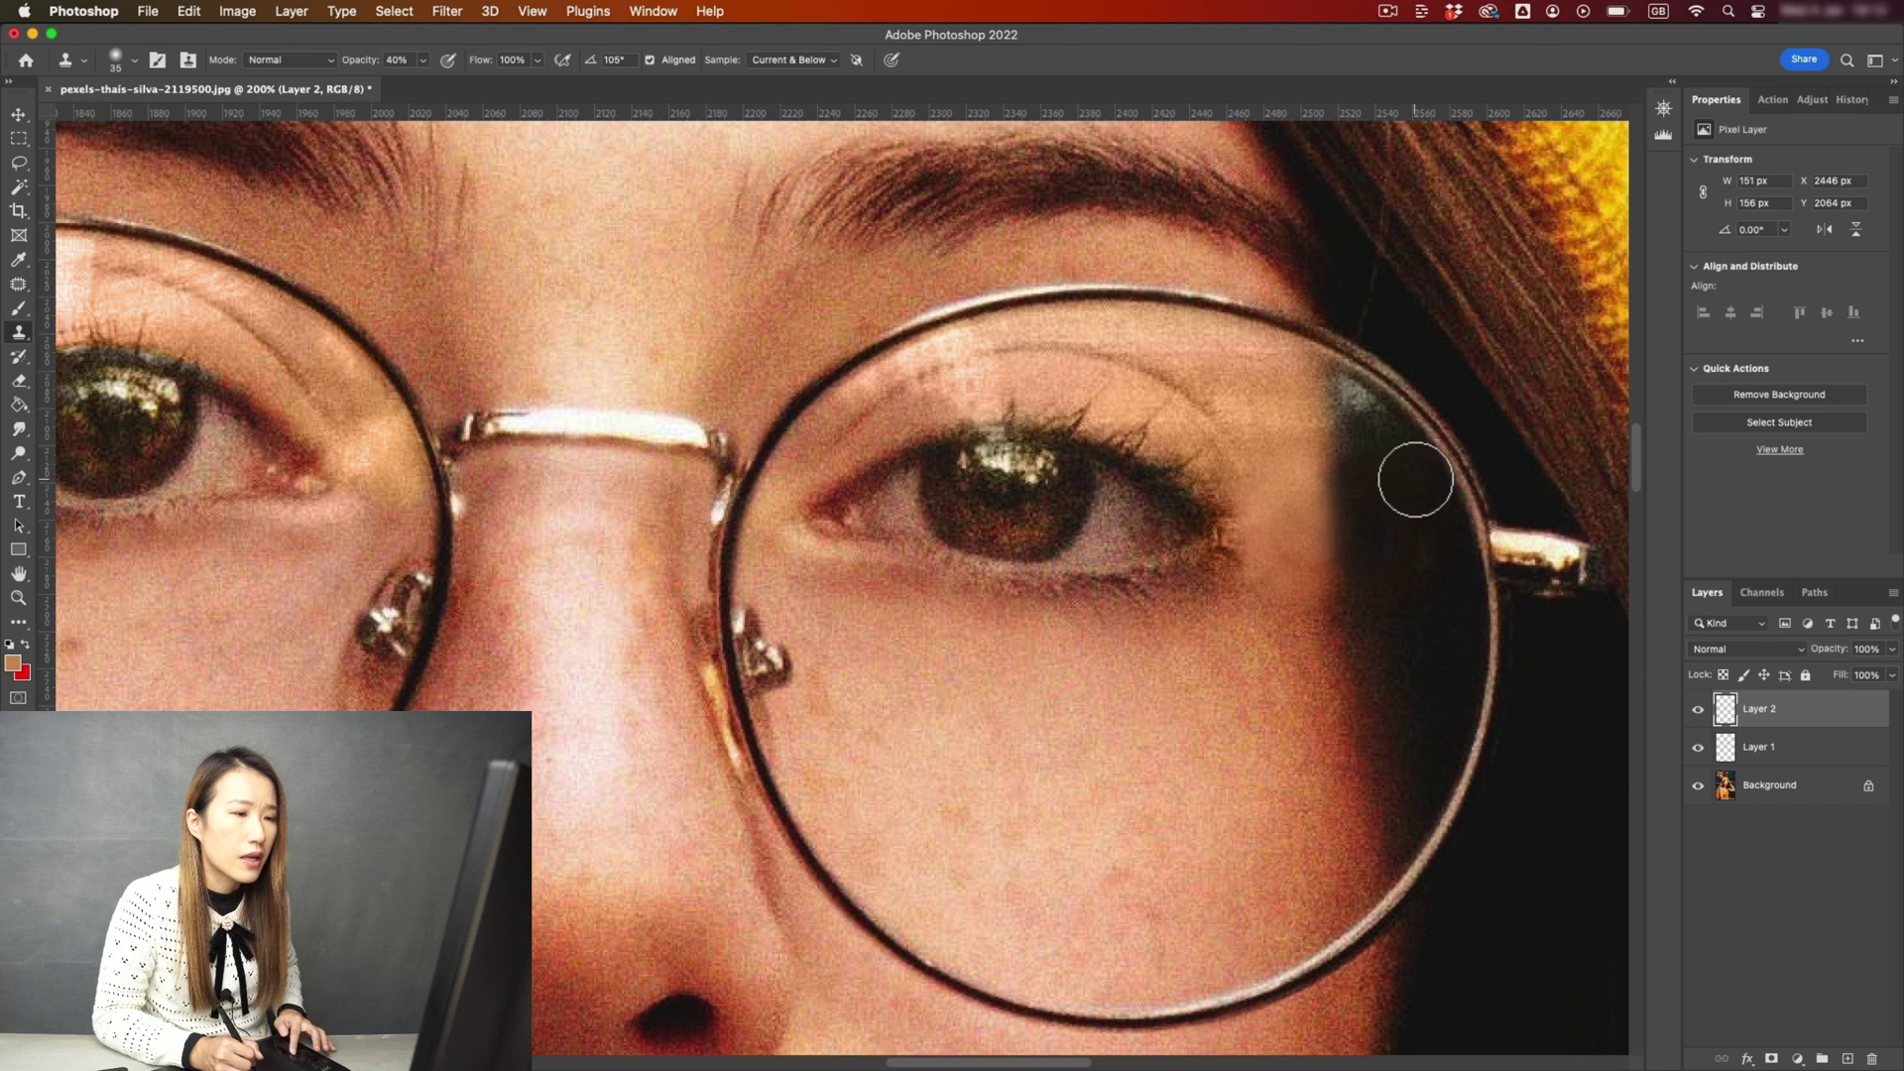
left_click_drag(1306, 433, 1377, 492)
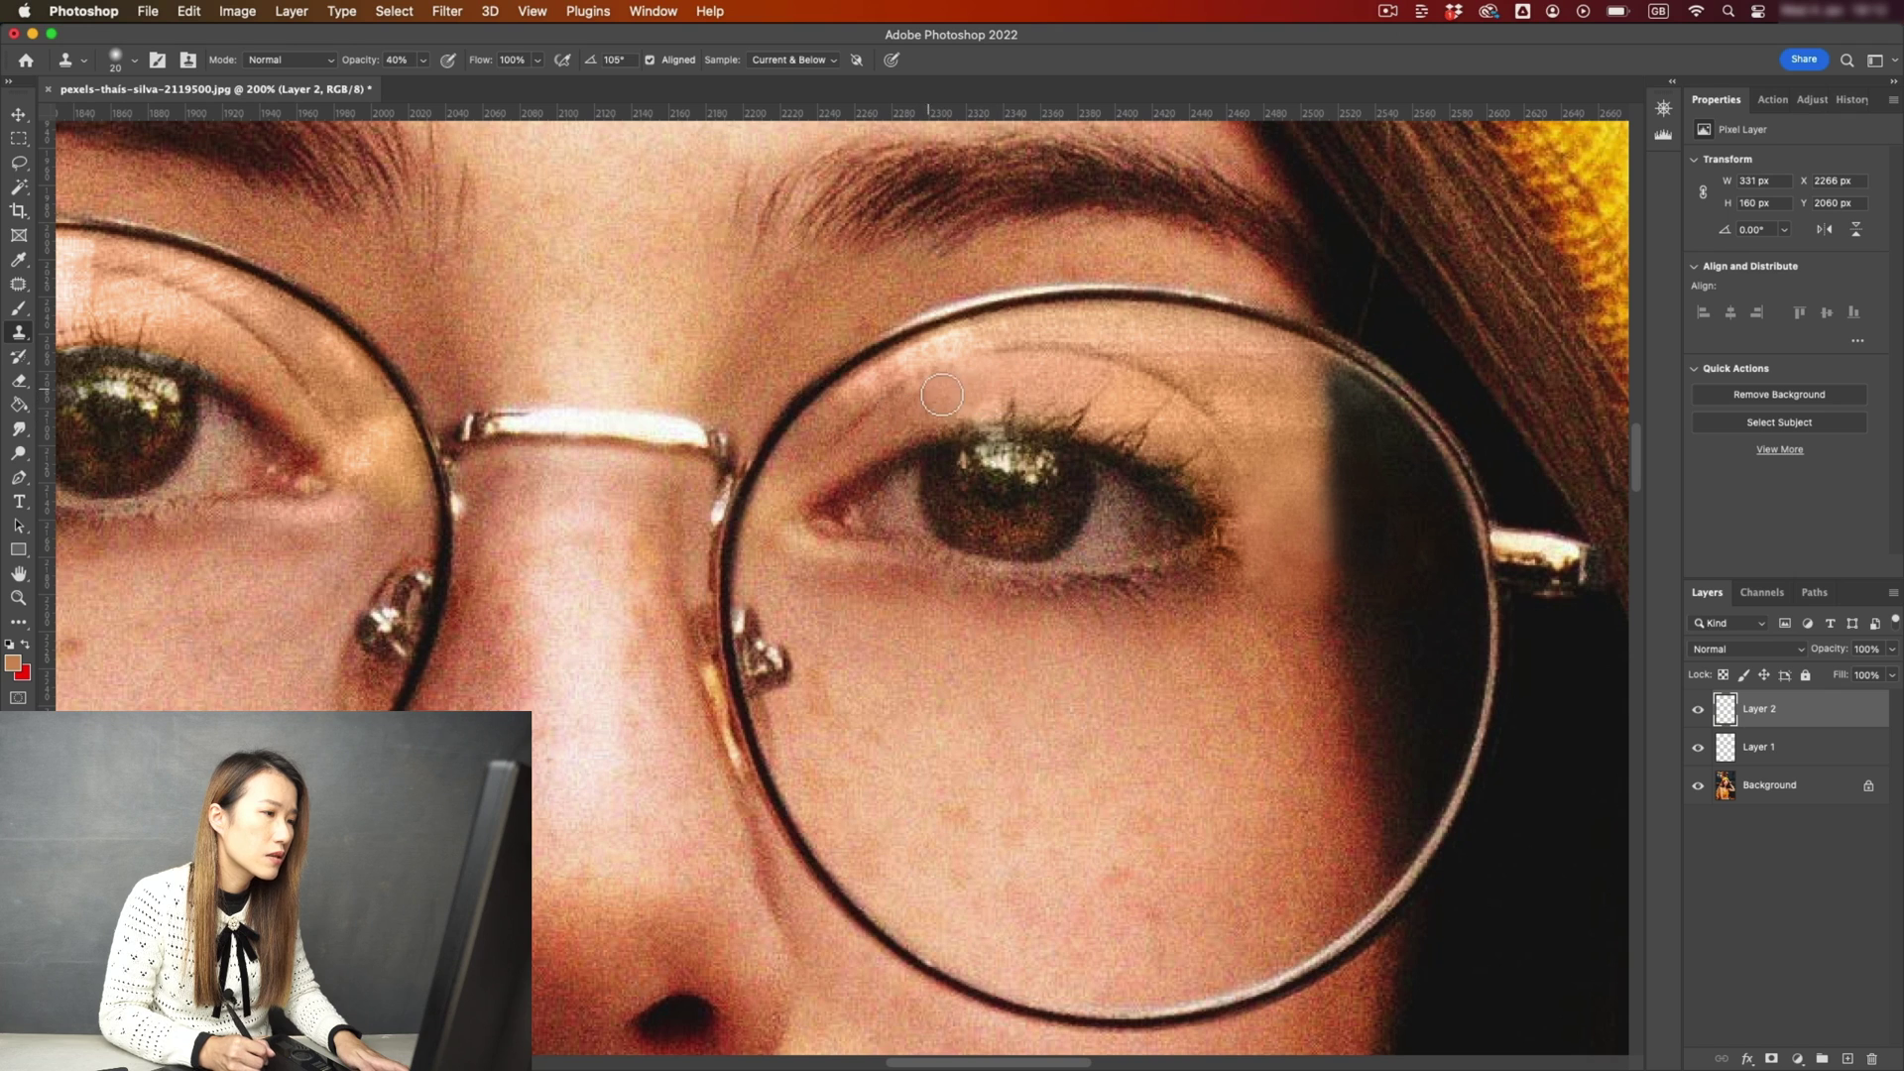
key("super+z")
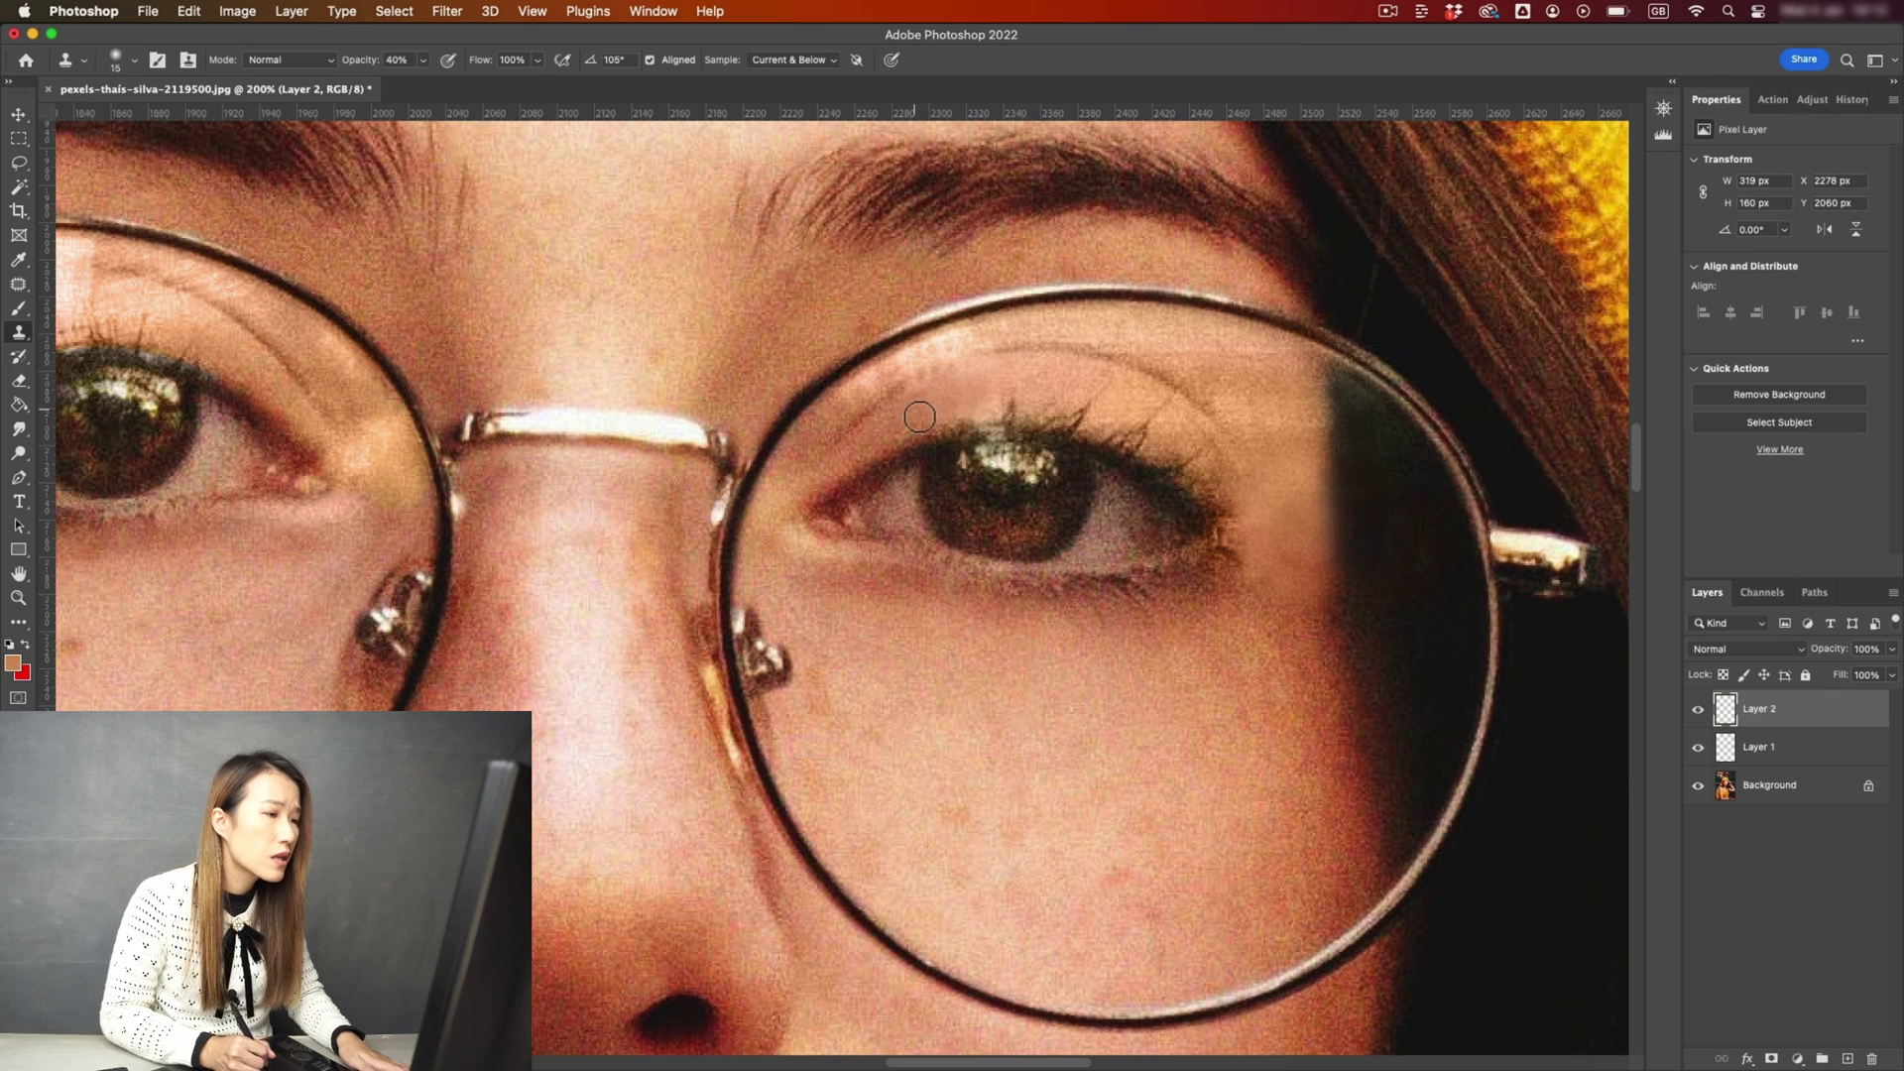
Clone skin along the eyelashes and the upper lens rim.
left_click_drag(965, 413, 1002, 407)
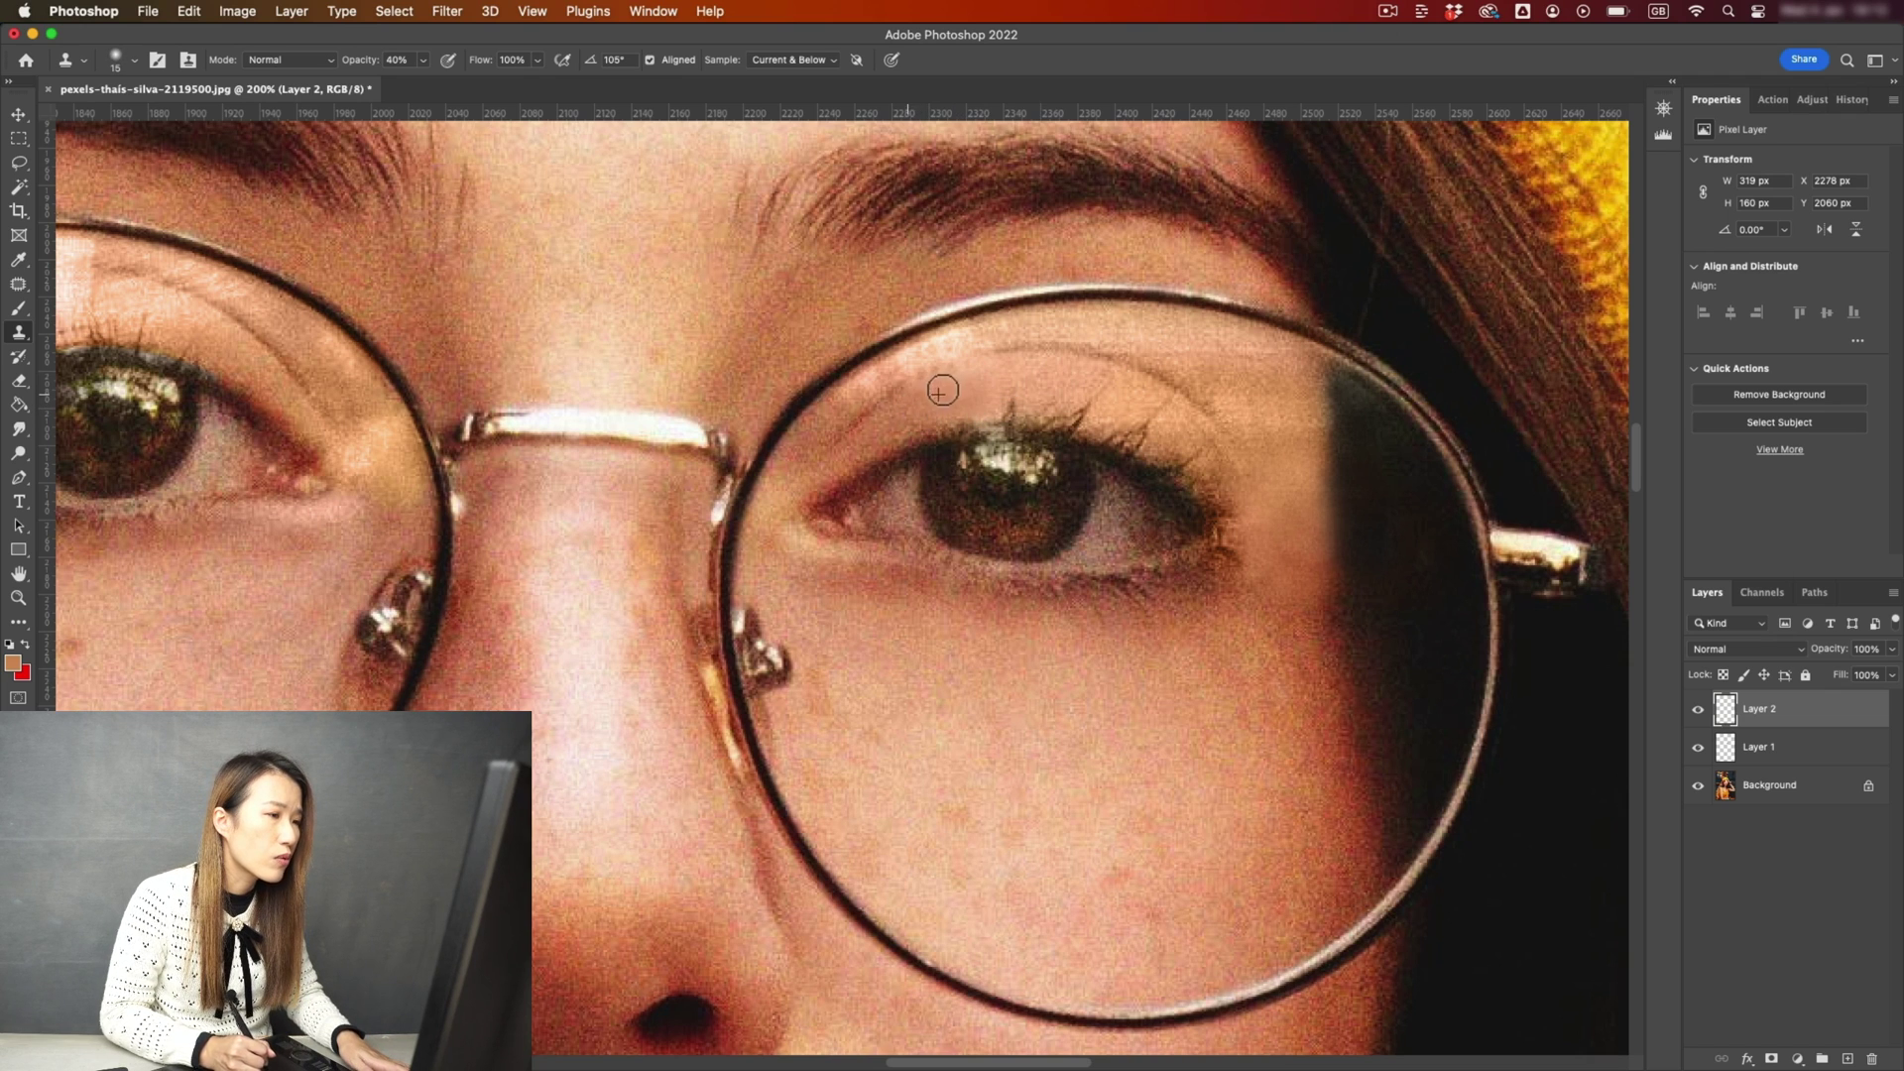
mouse_move(940, 352)
left_mouse_down()
mouse_move(960, 345)
mouse_move(887, 378)
left_mouse_up()
left_click(1025, 333, "alt")
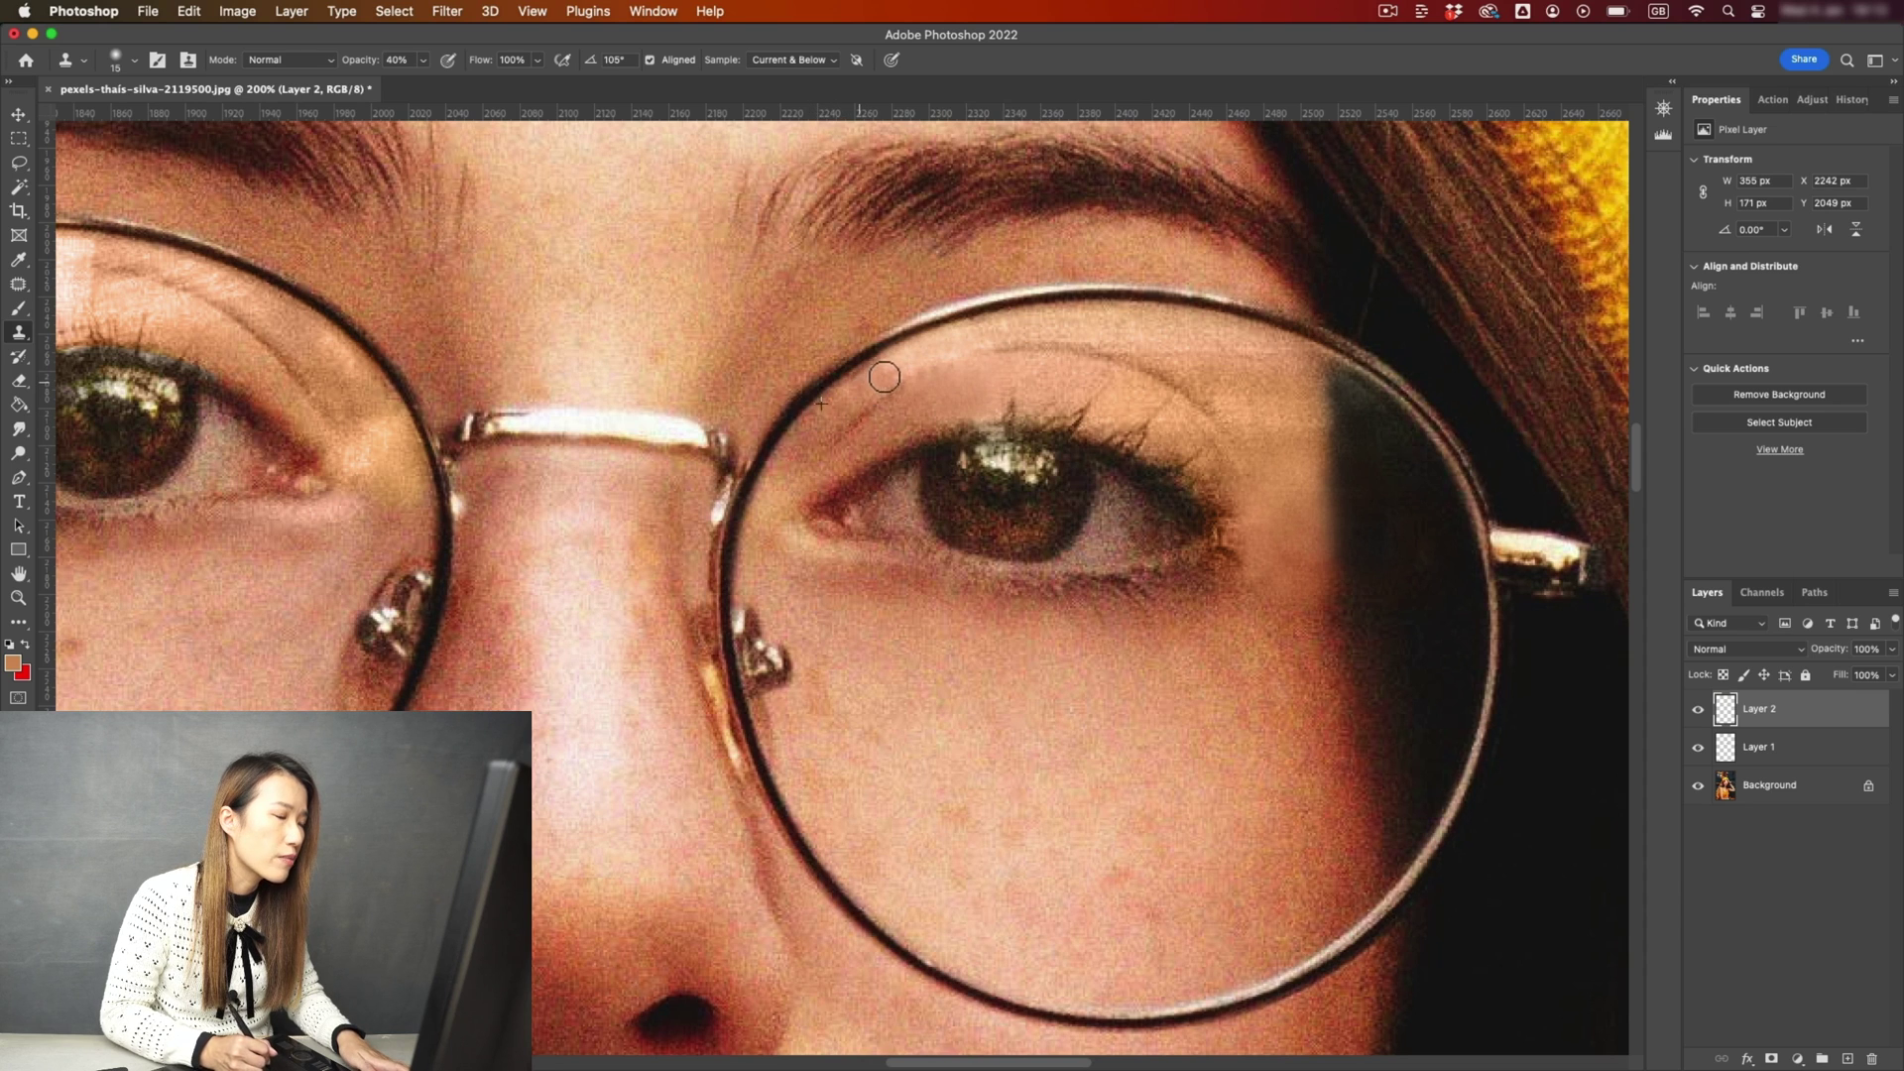
left_click_drag(845, 402, 960, 342)
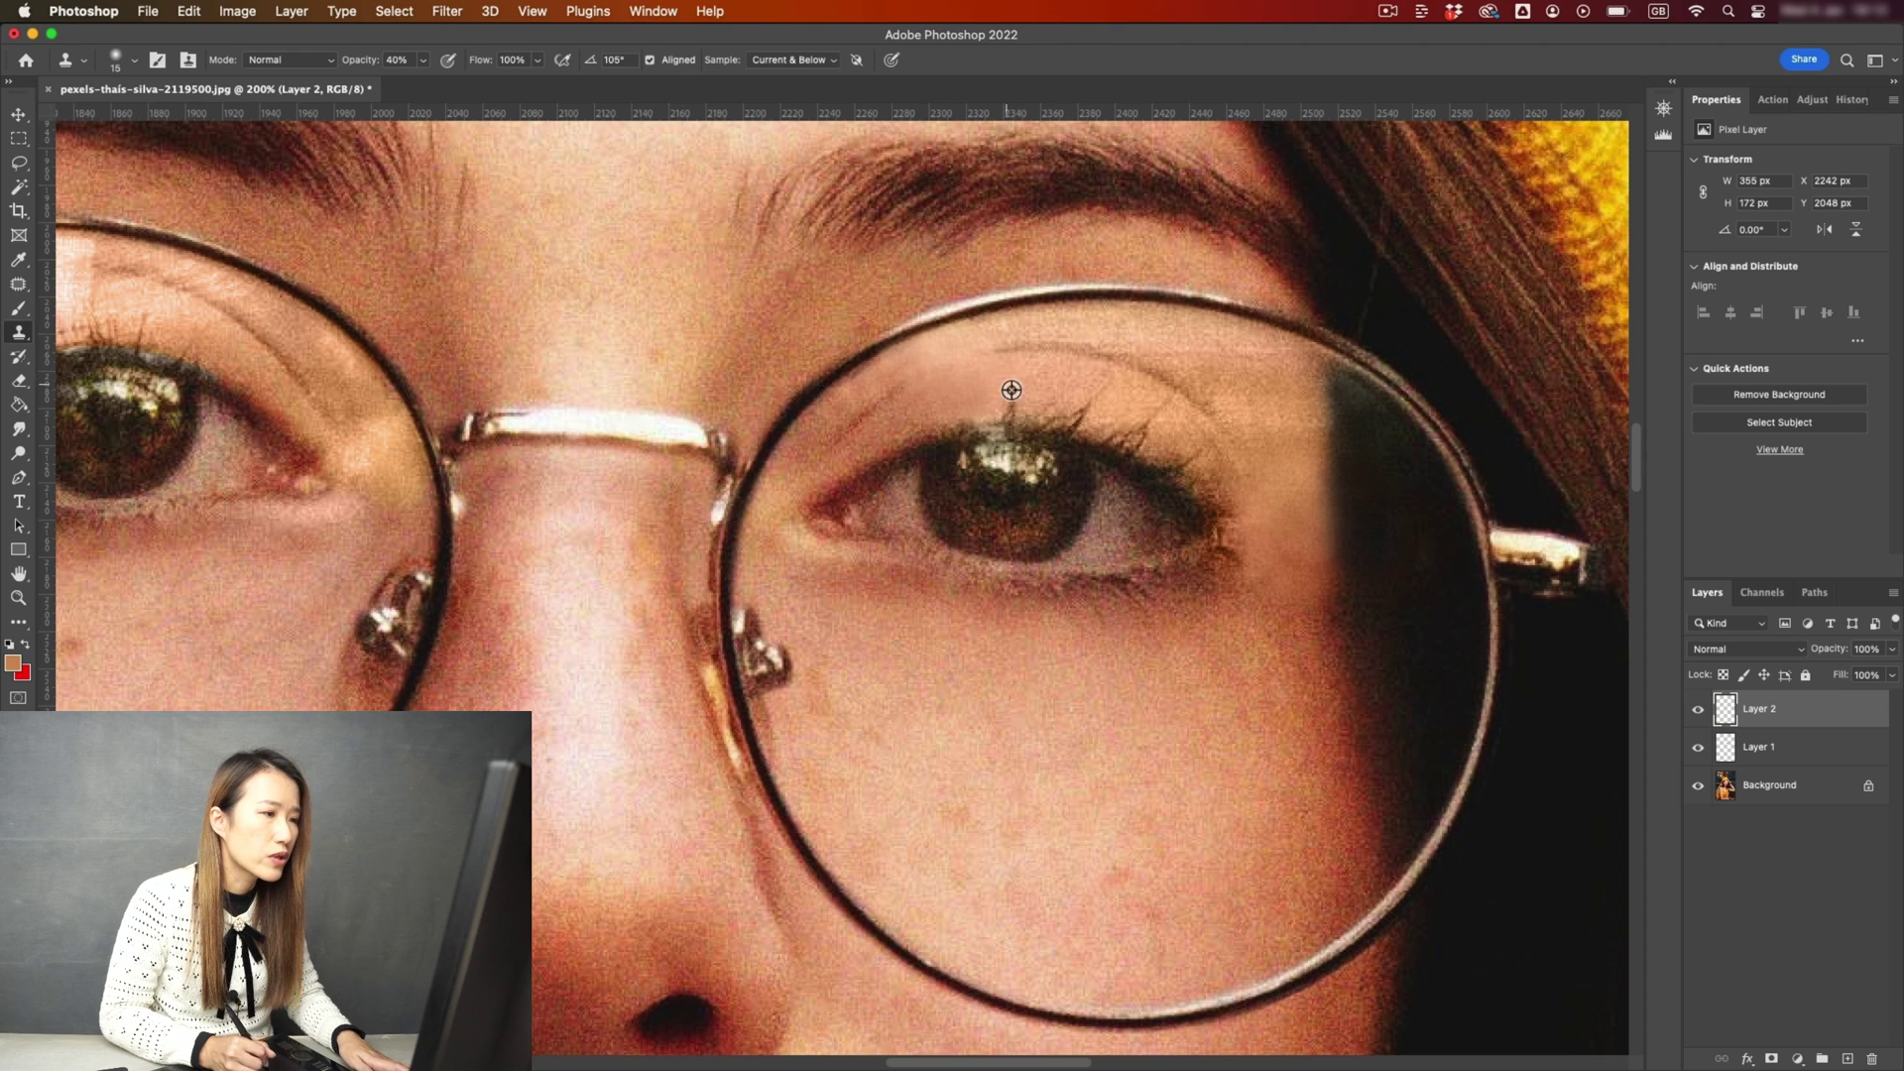
left_click_drag(978, 352, 1041, 323)
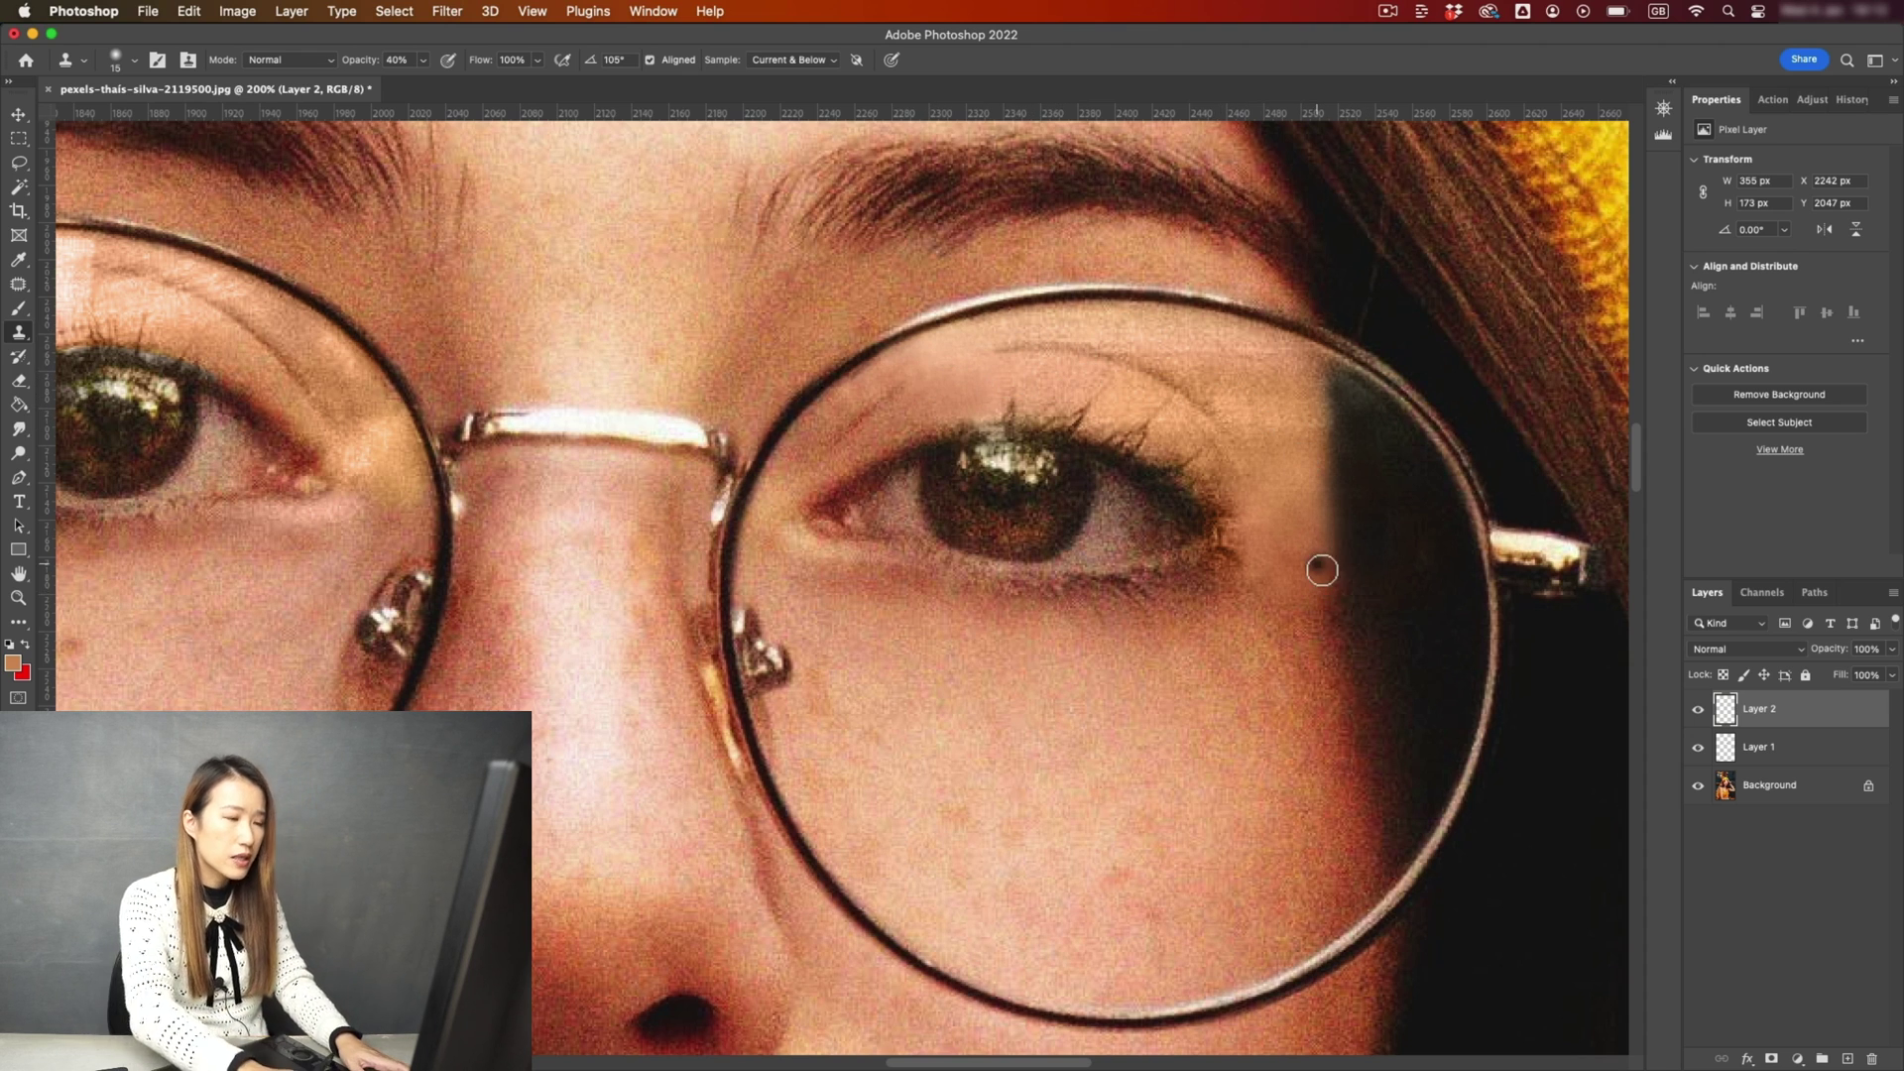
scroll(1321, 569, "down", 5)
Check the result at several zoom levels and clone over leftover rim glare.
key("ctrl+plus")
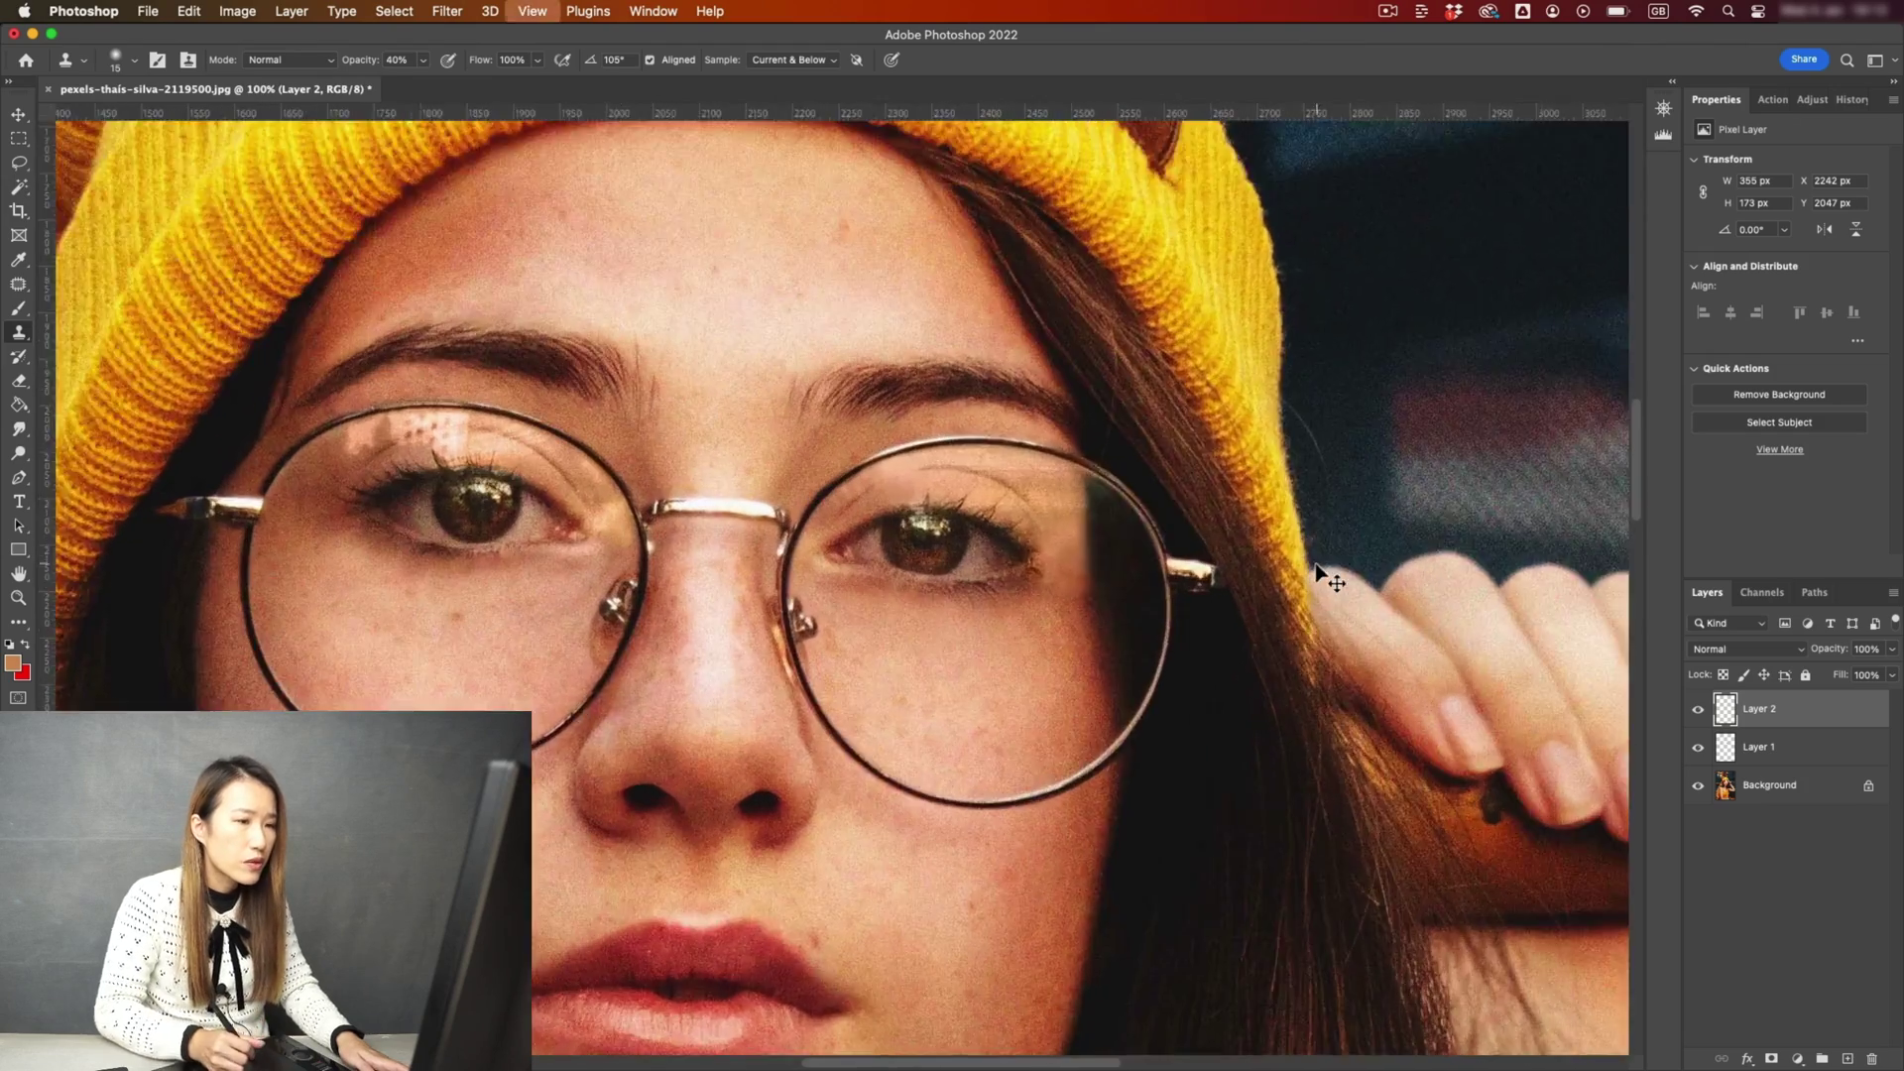
key("ctrl+plus")
key("ctrl+1")
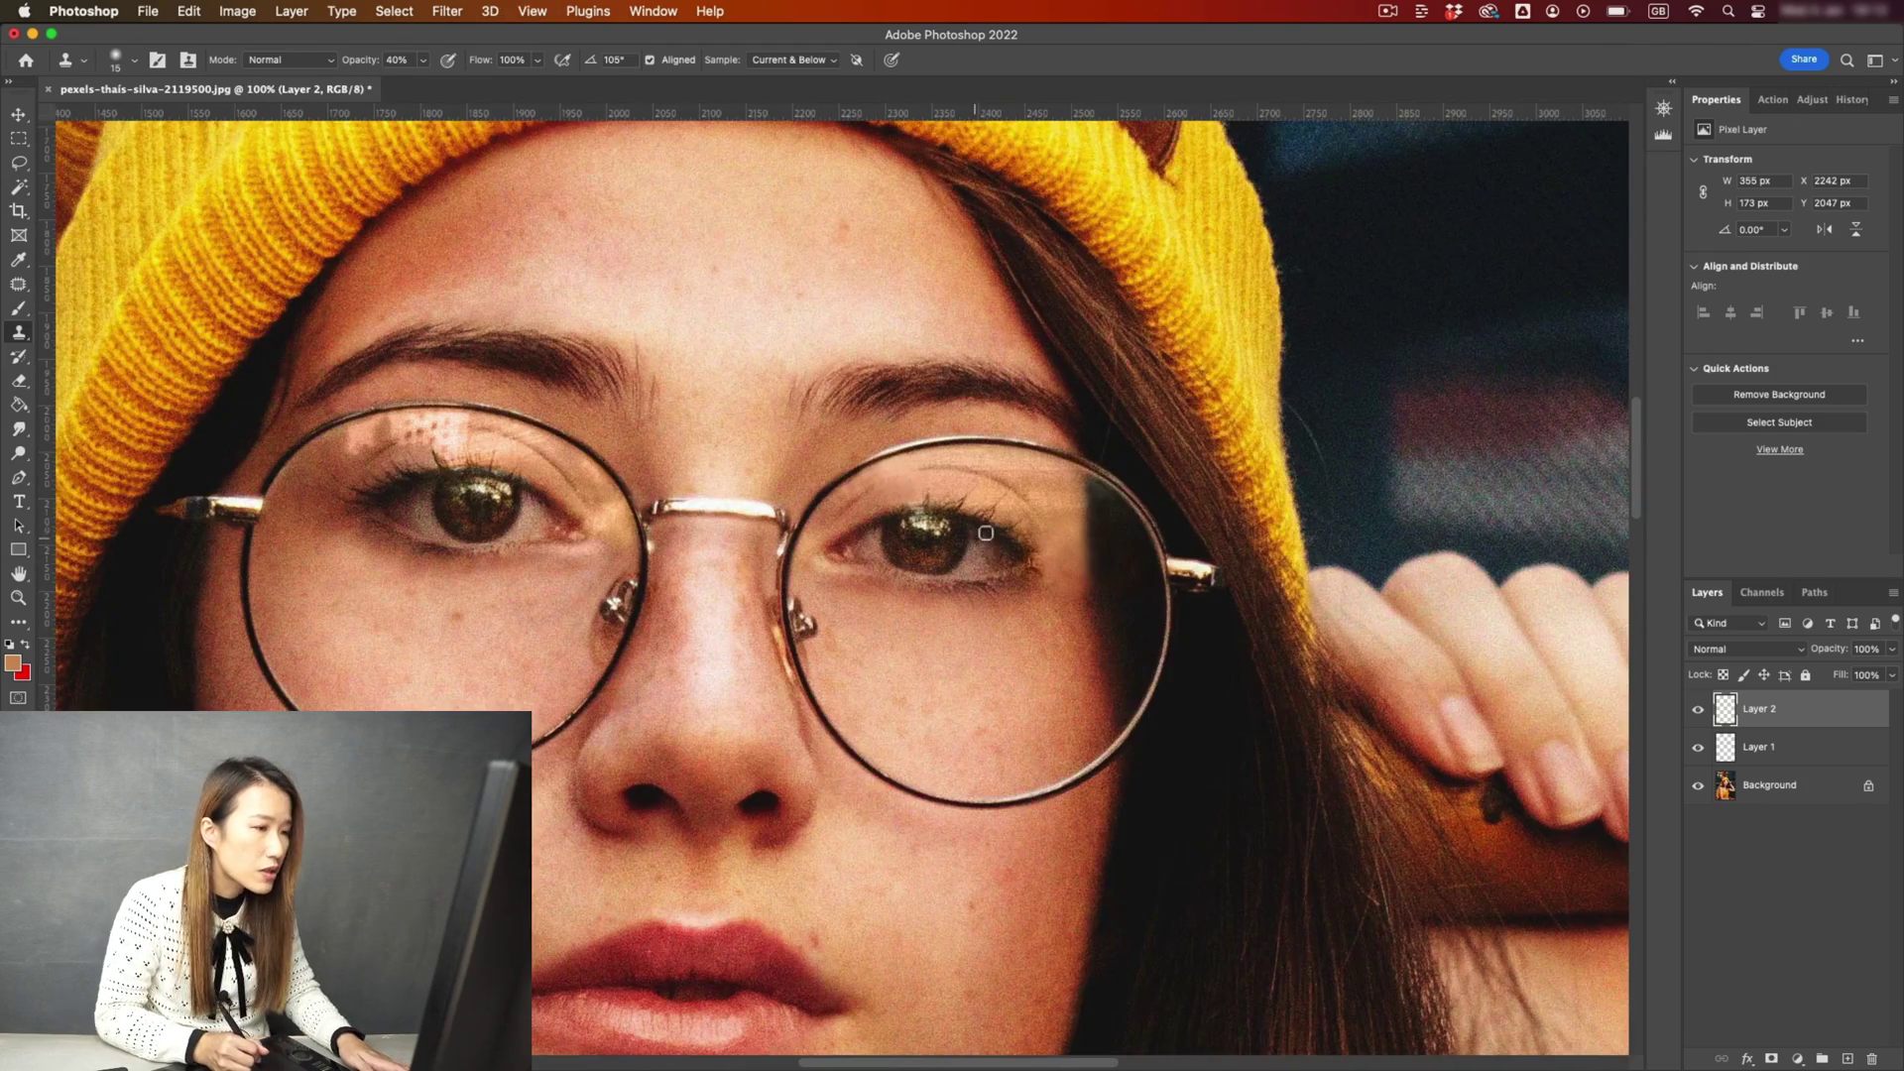
key("ctrl+plus")
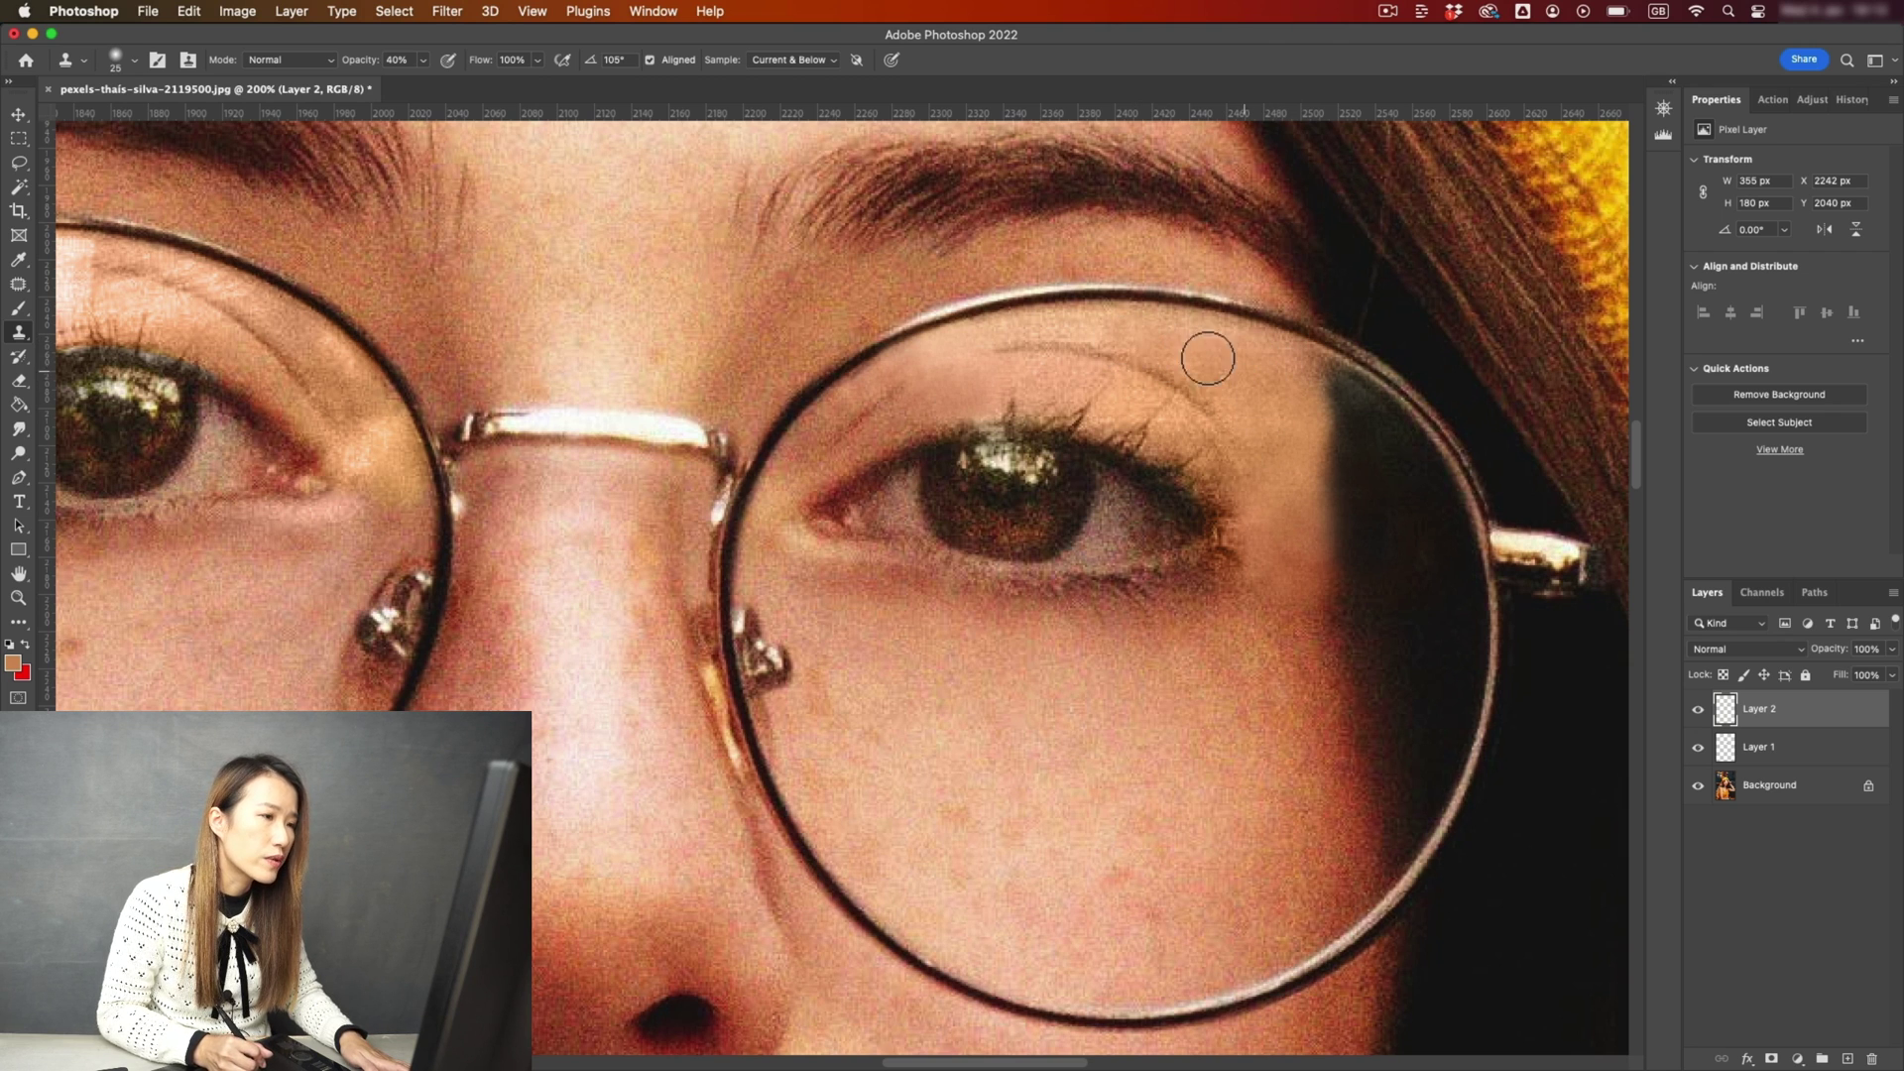
key("ctrl+minus")
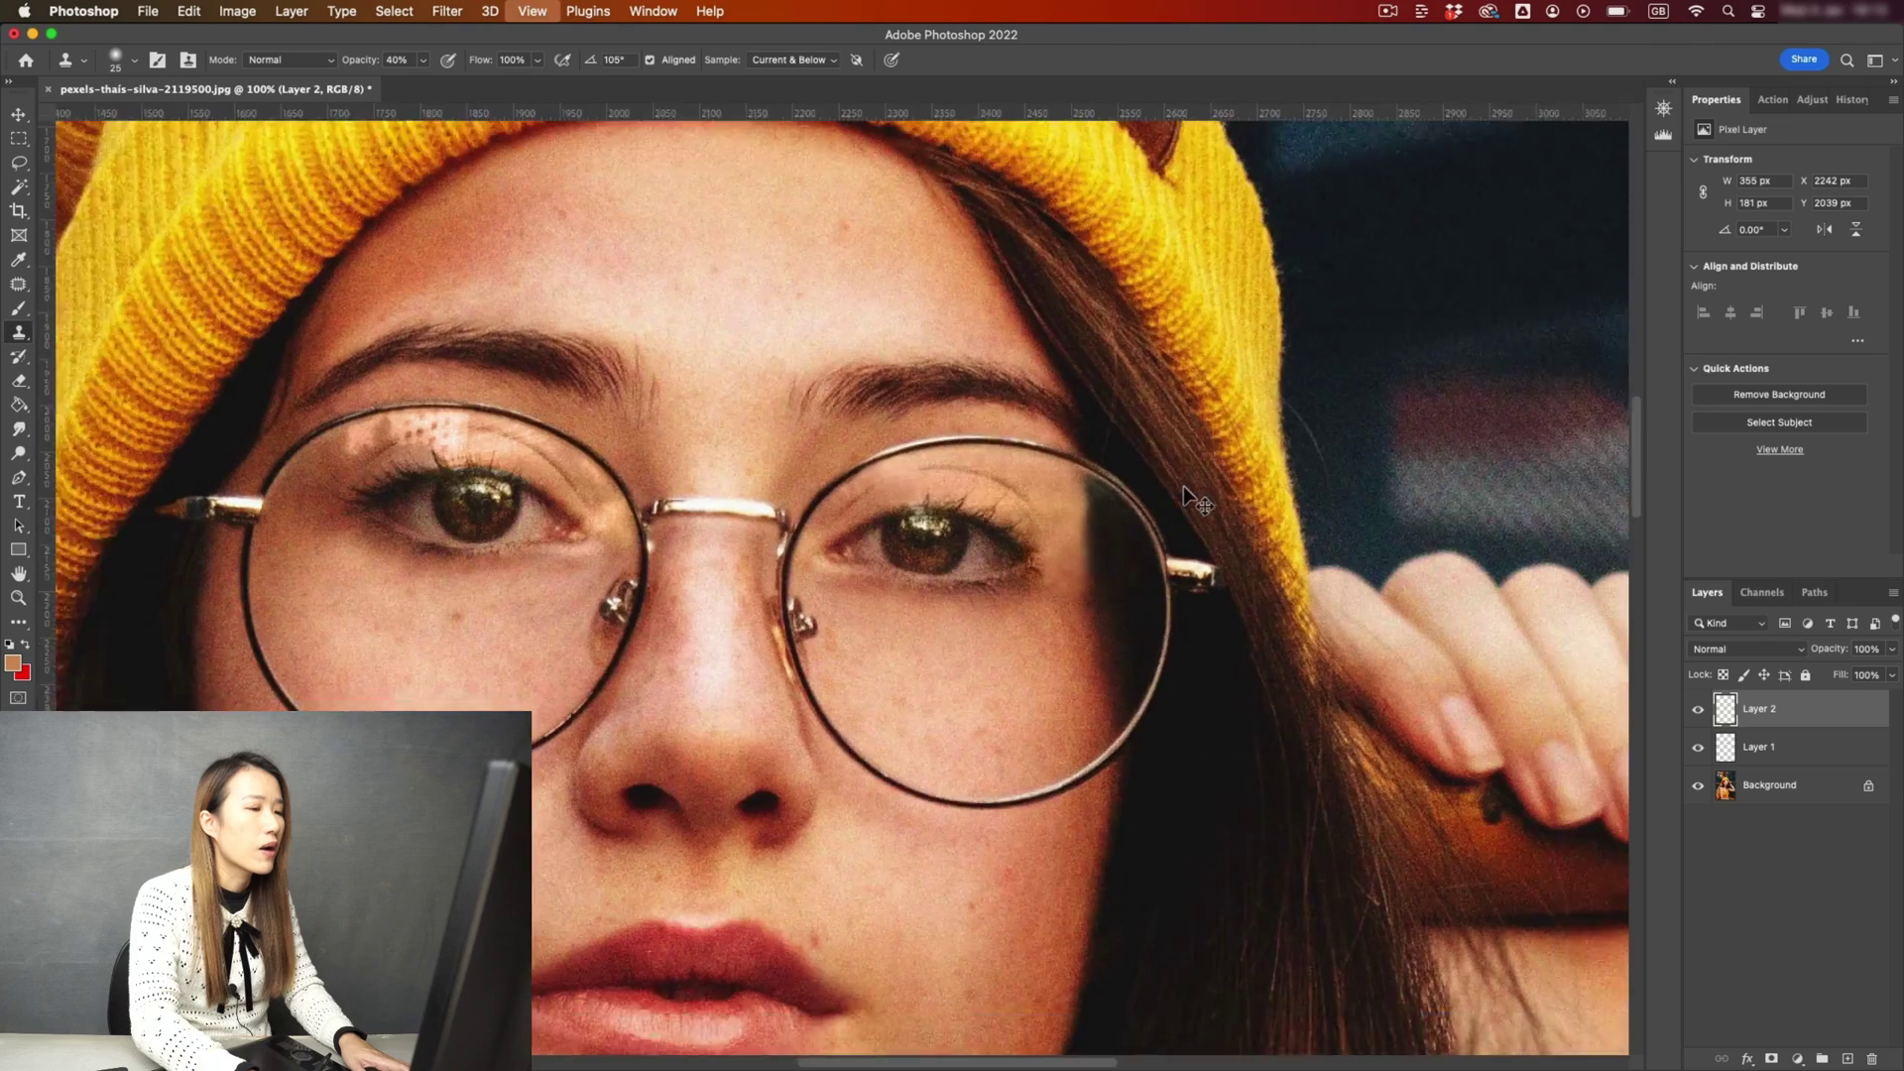
key("ctrl+minus")
key("ctrl+plus")
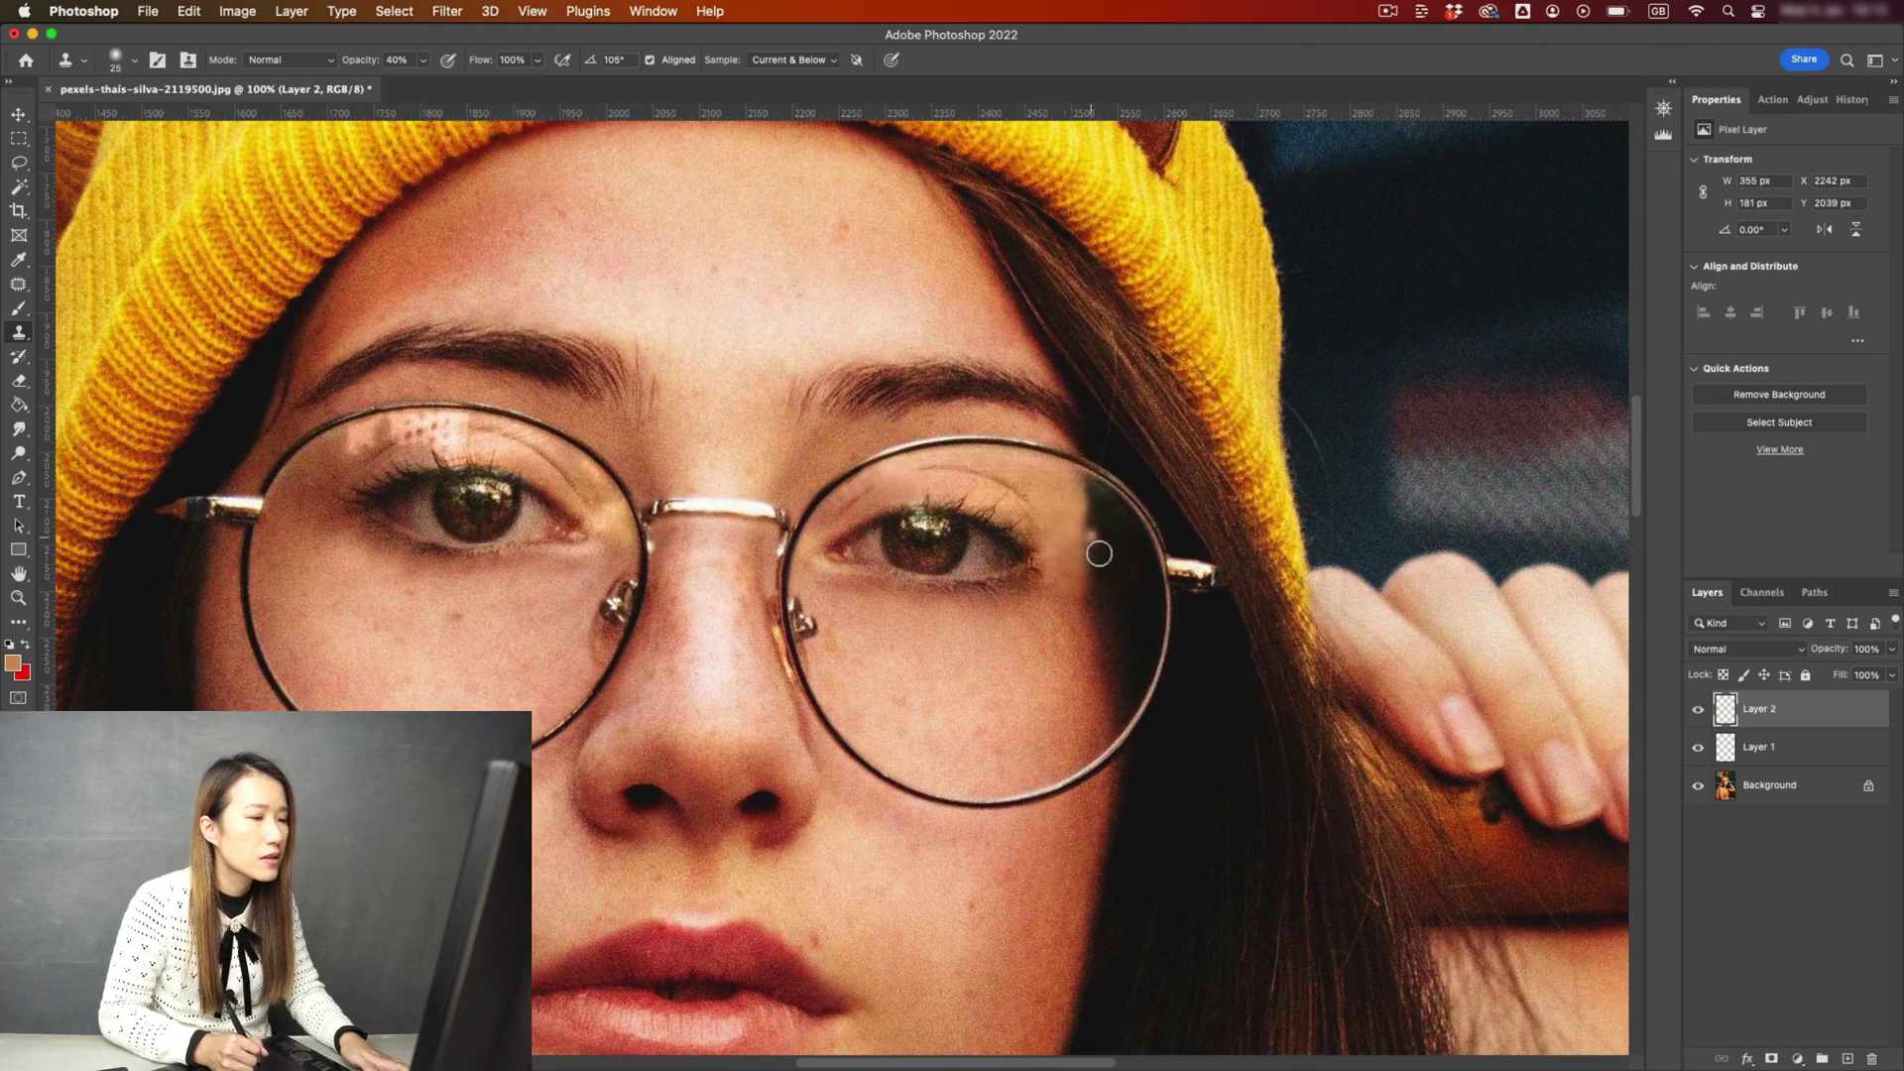
left_click_drag(1069, 514, 1071, 551)
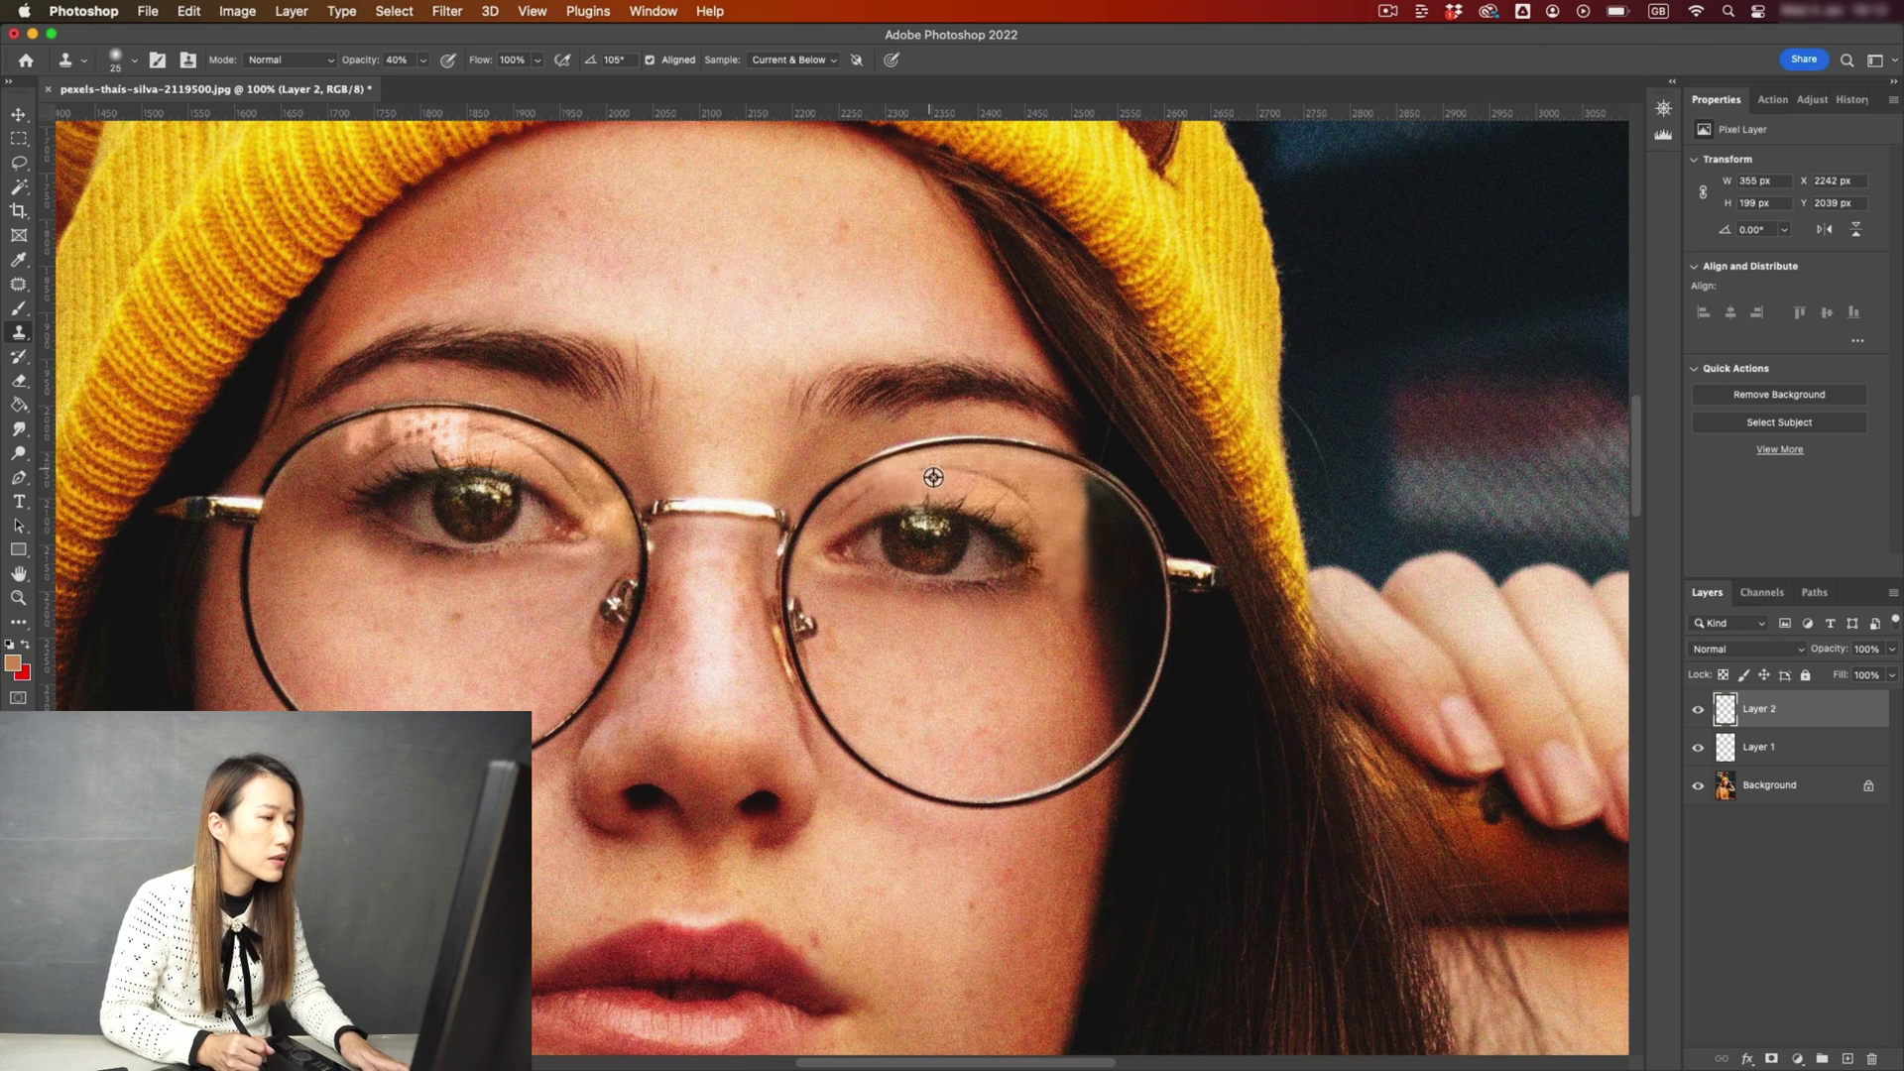
left_click_drag(876, 479, 851, 492)
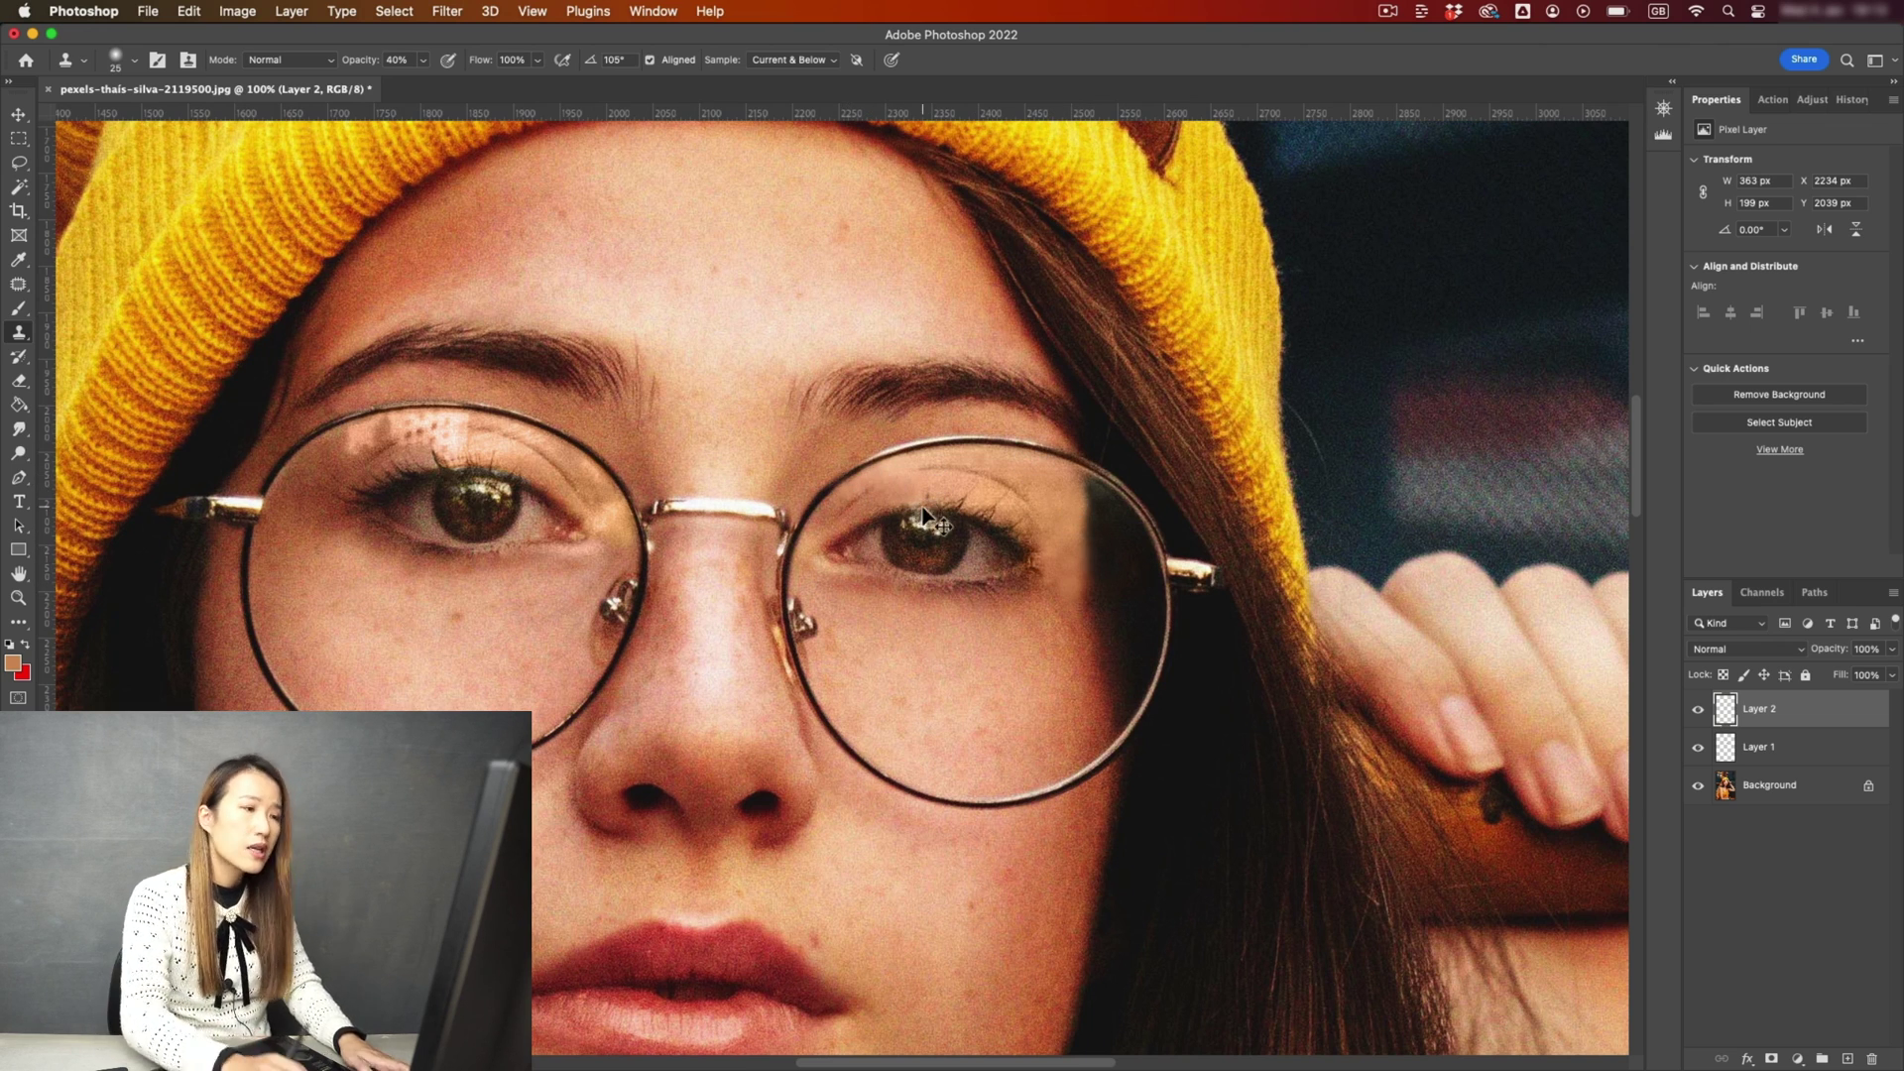
key("ctrl+plus")
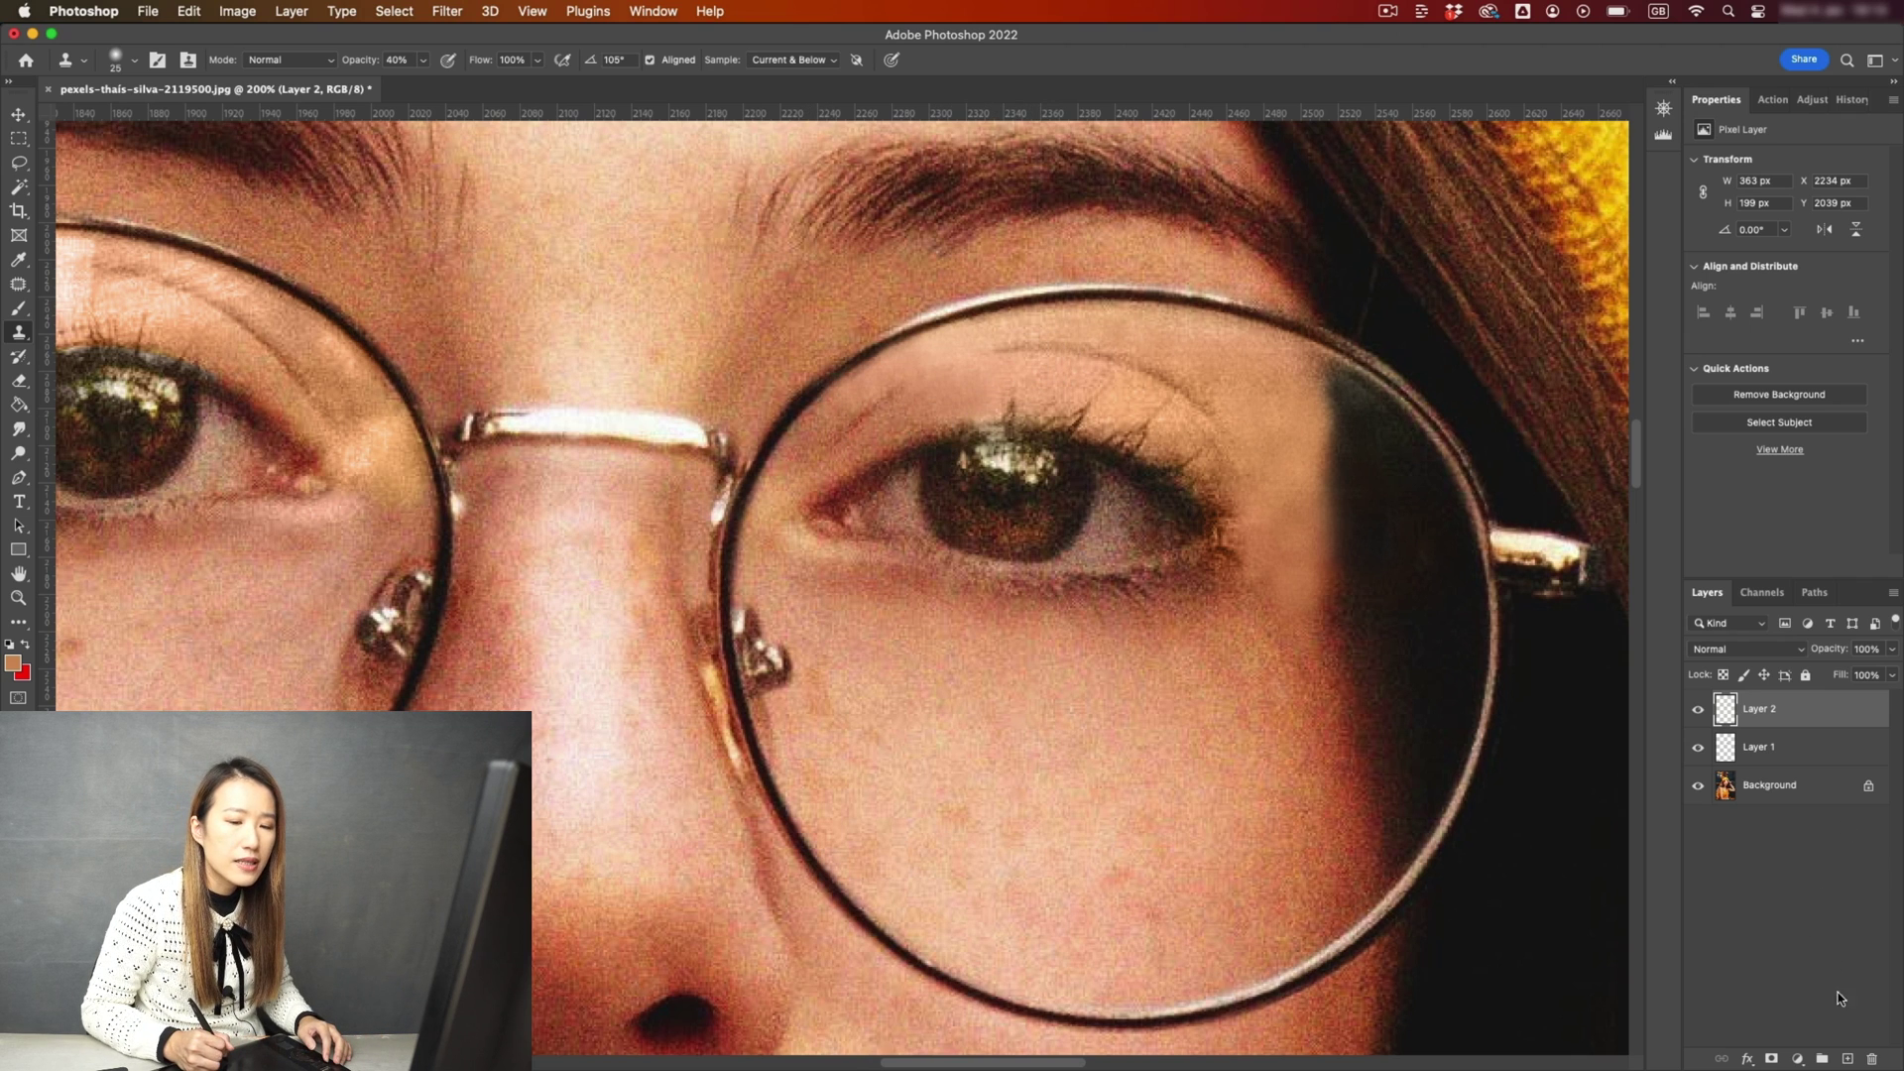
Add Layer 3, choose the Brush, and sample skin colour above the eyelid.
left_click(1849, 1059)
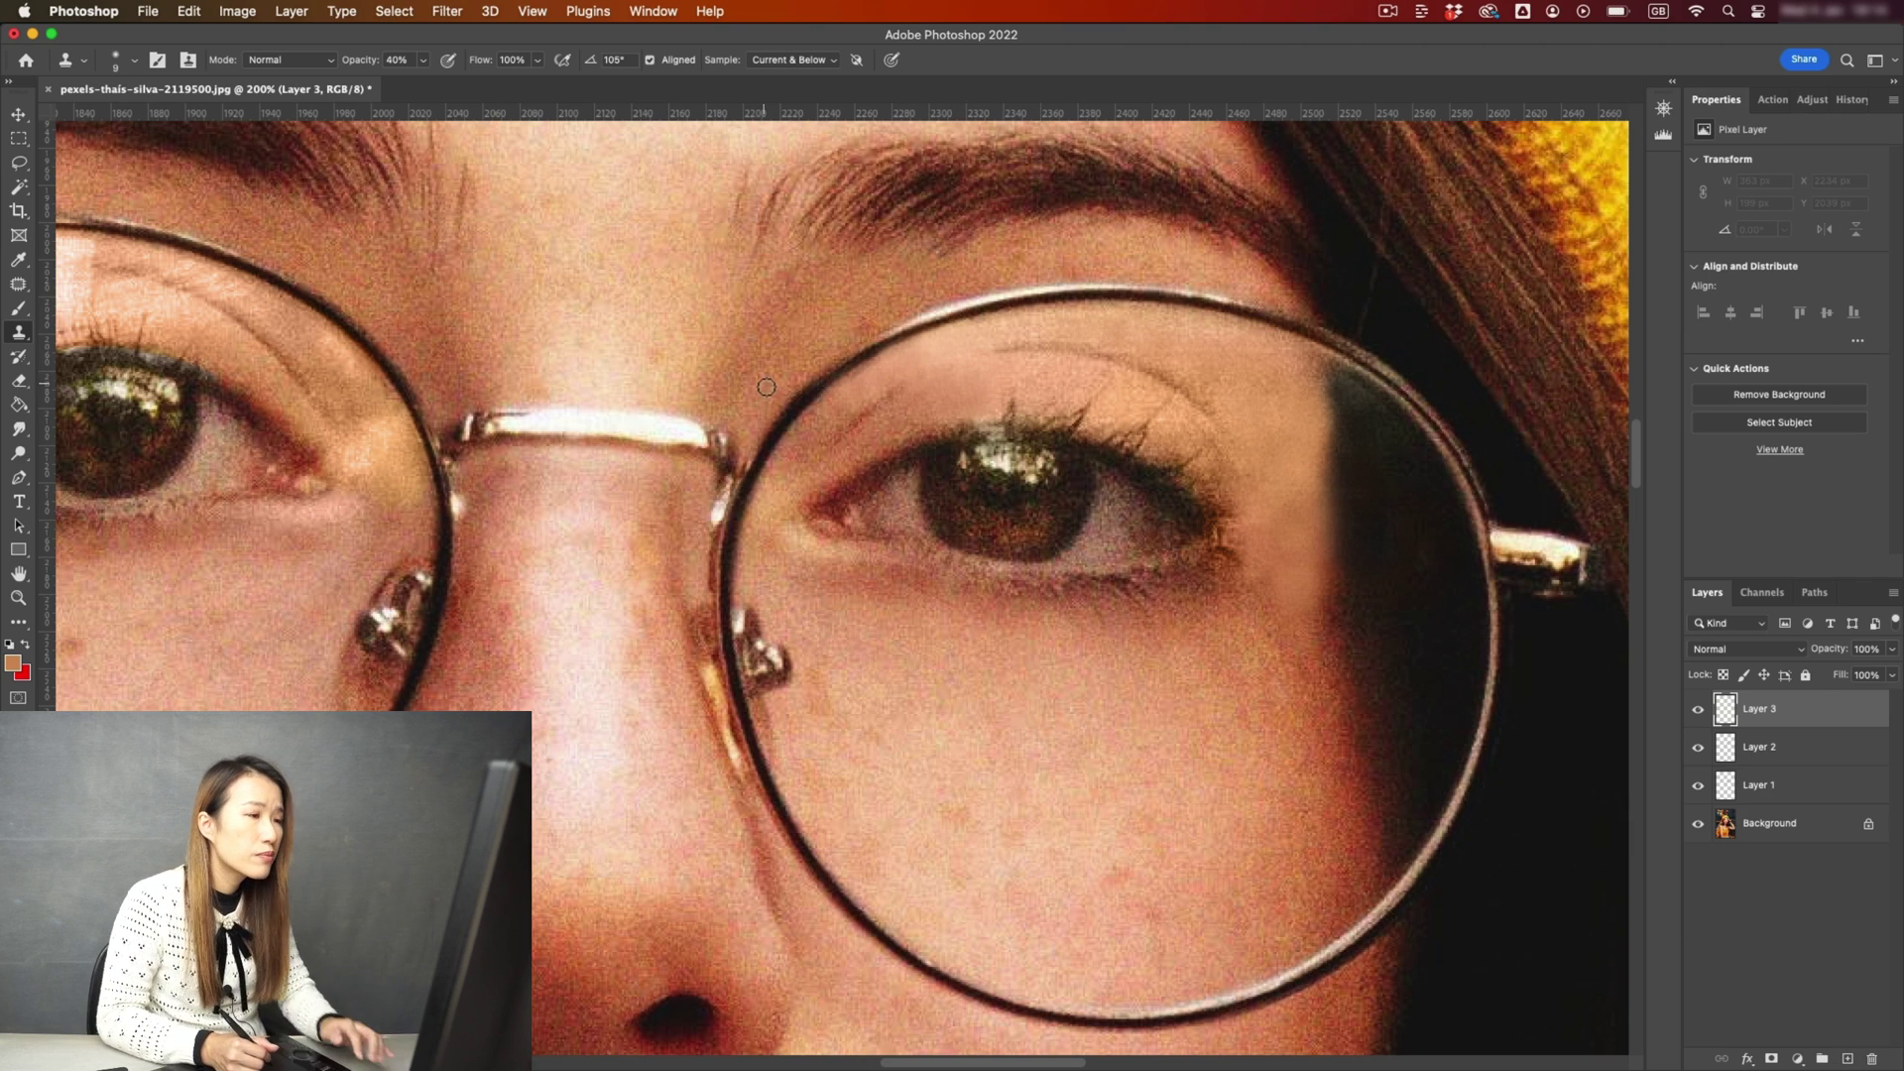
key("b")
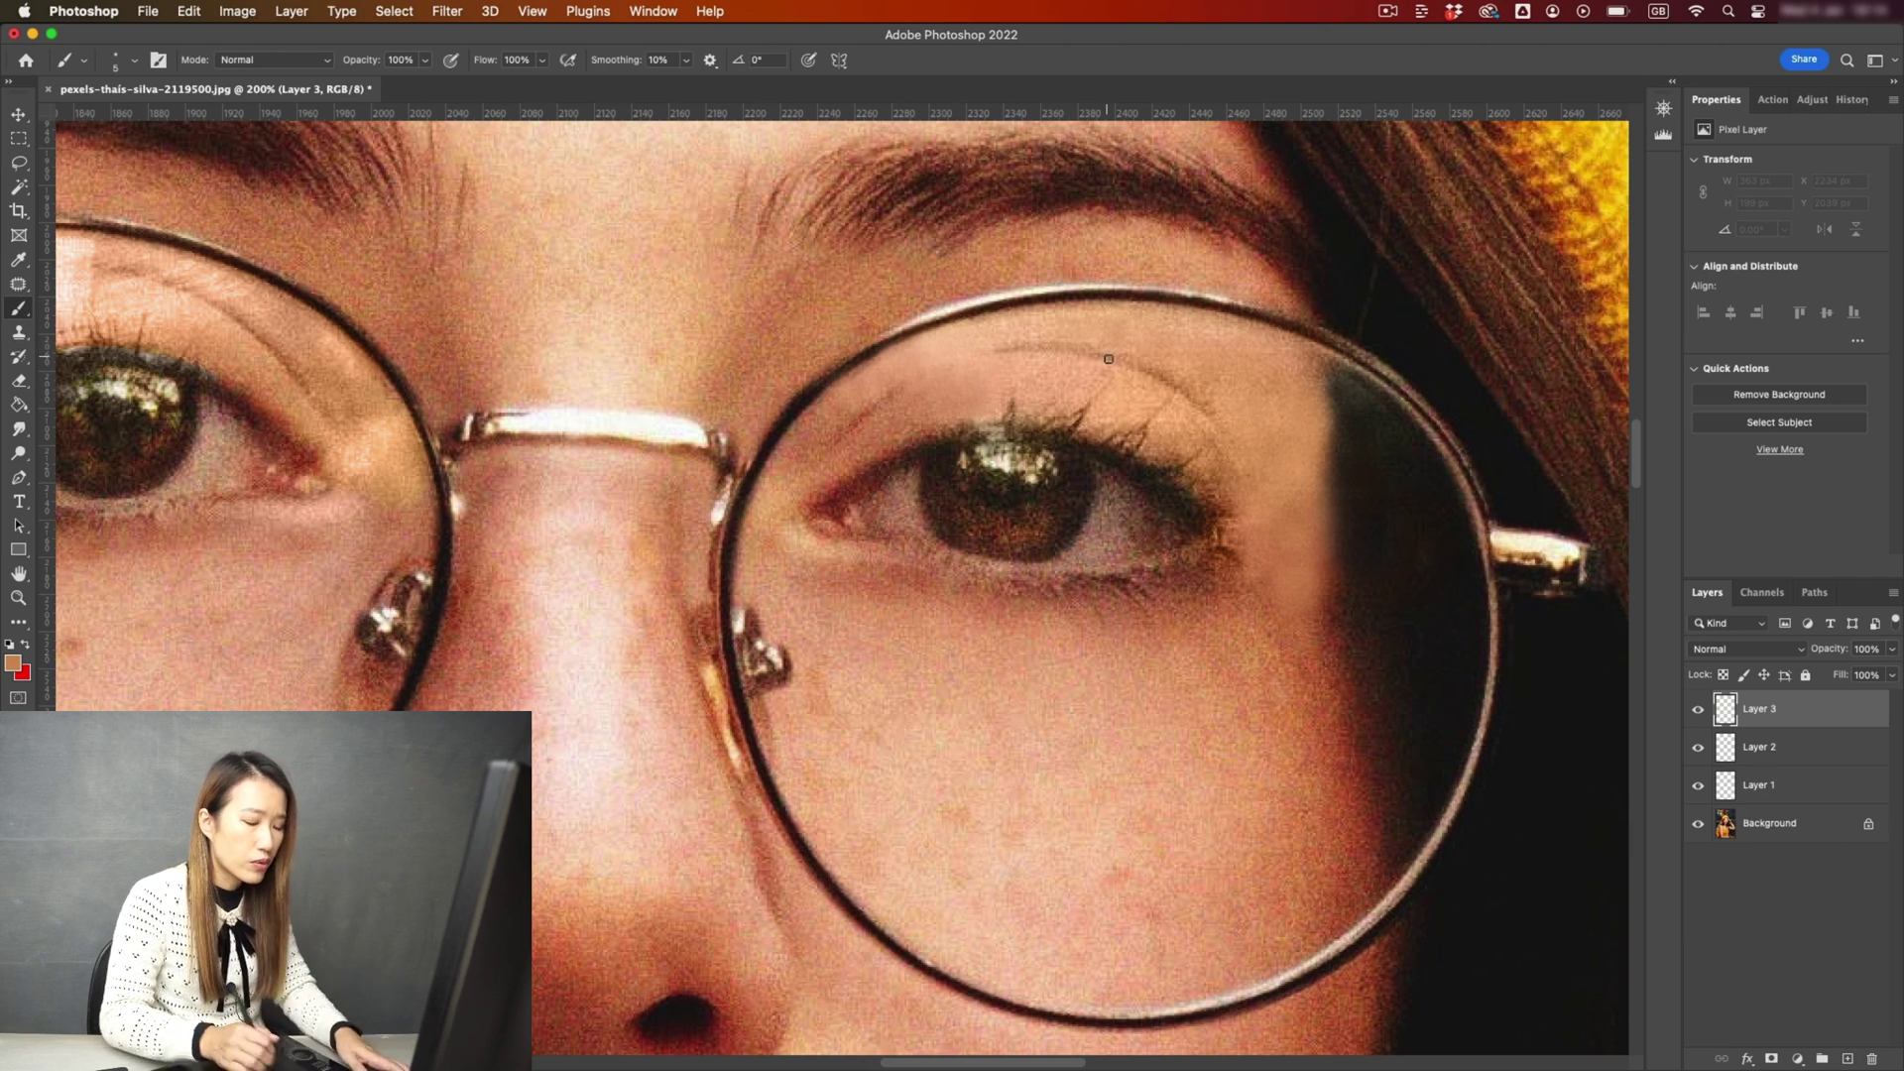
key("ctrl+plus")
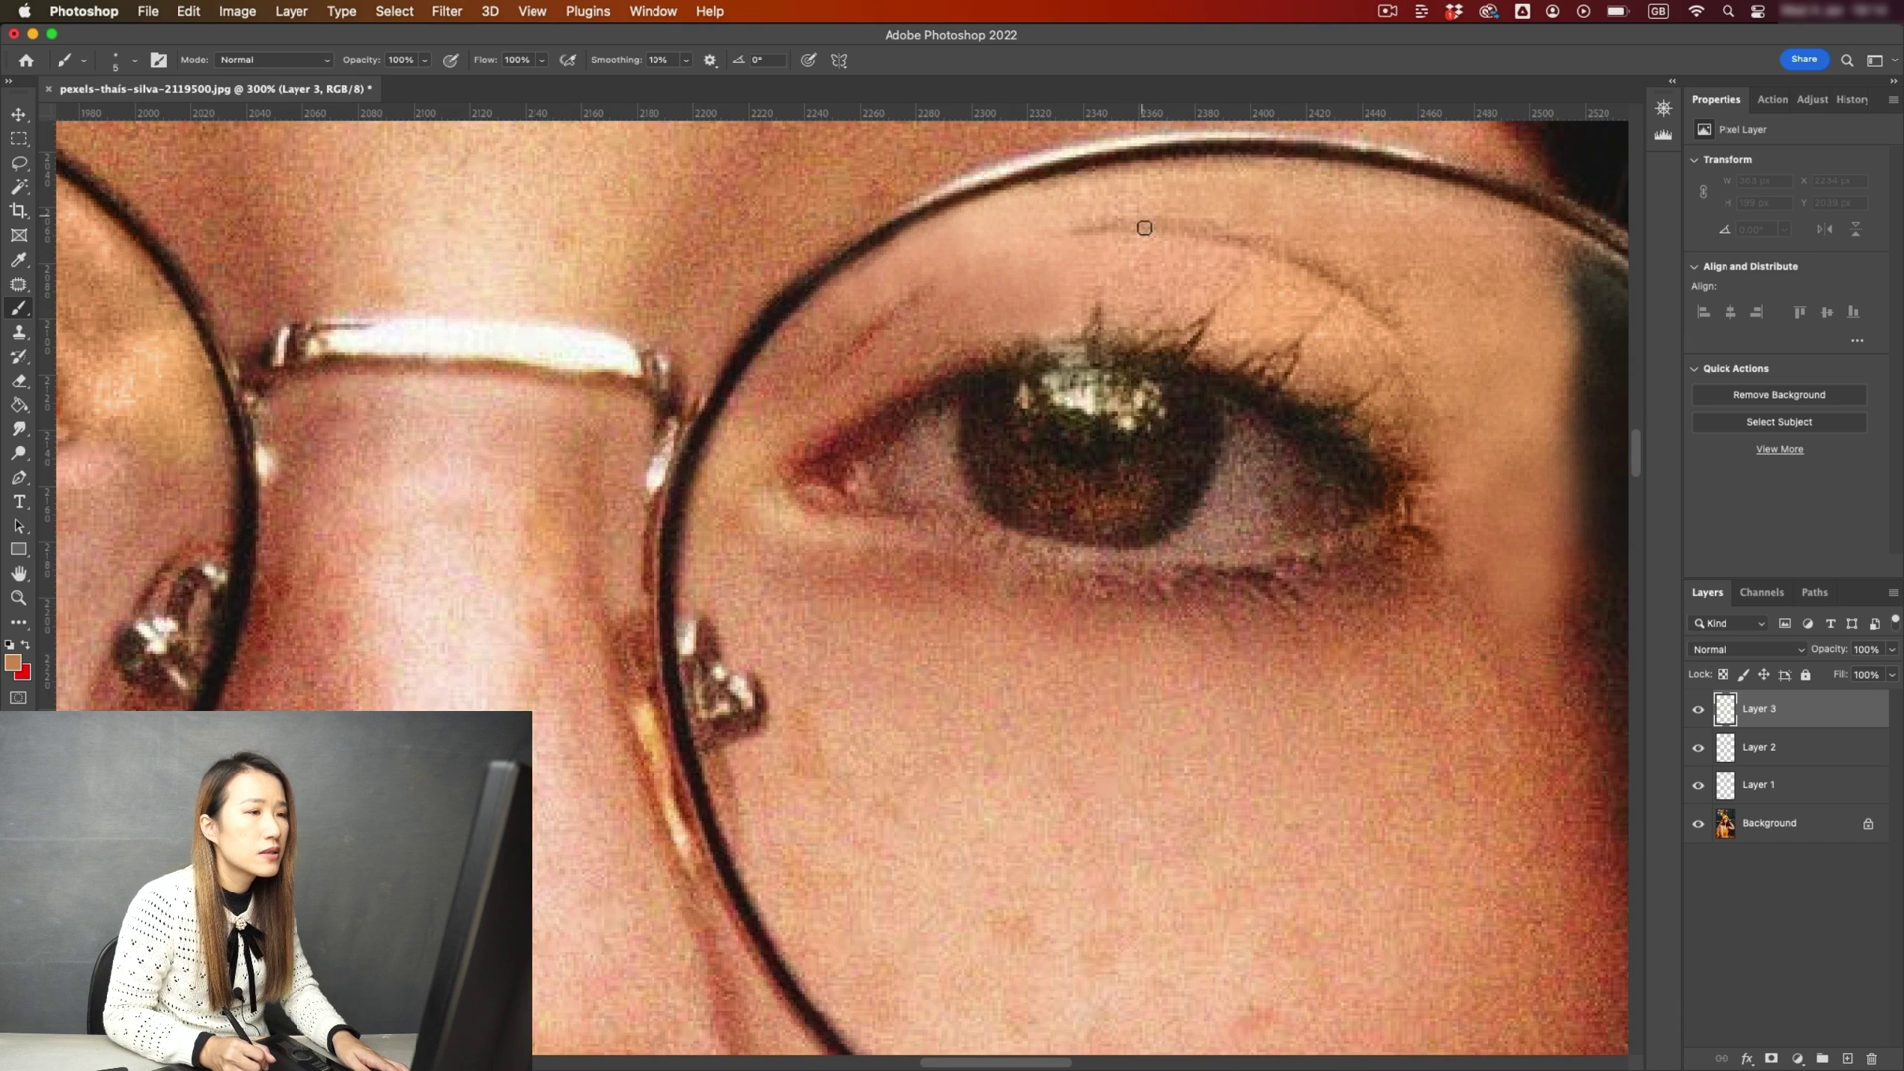
left_click(1148, 225, "alt")
left_click(1109, 227, "alt")
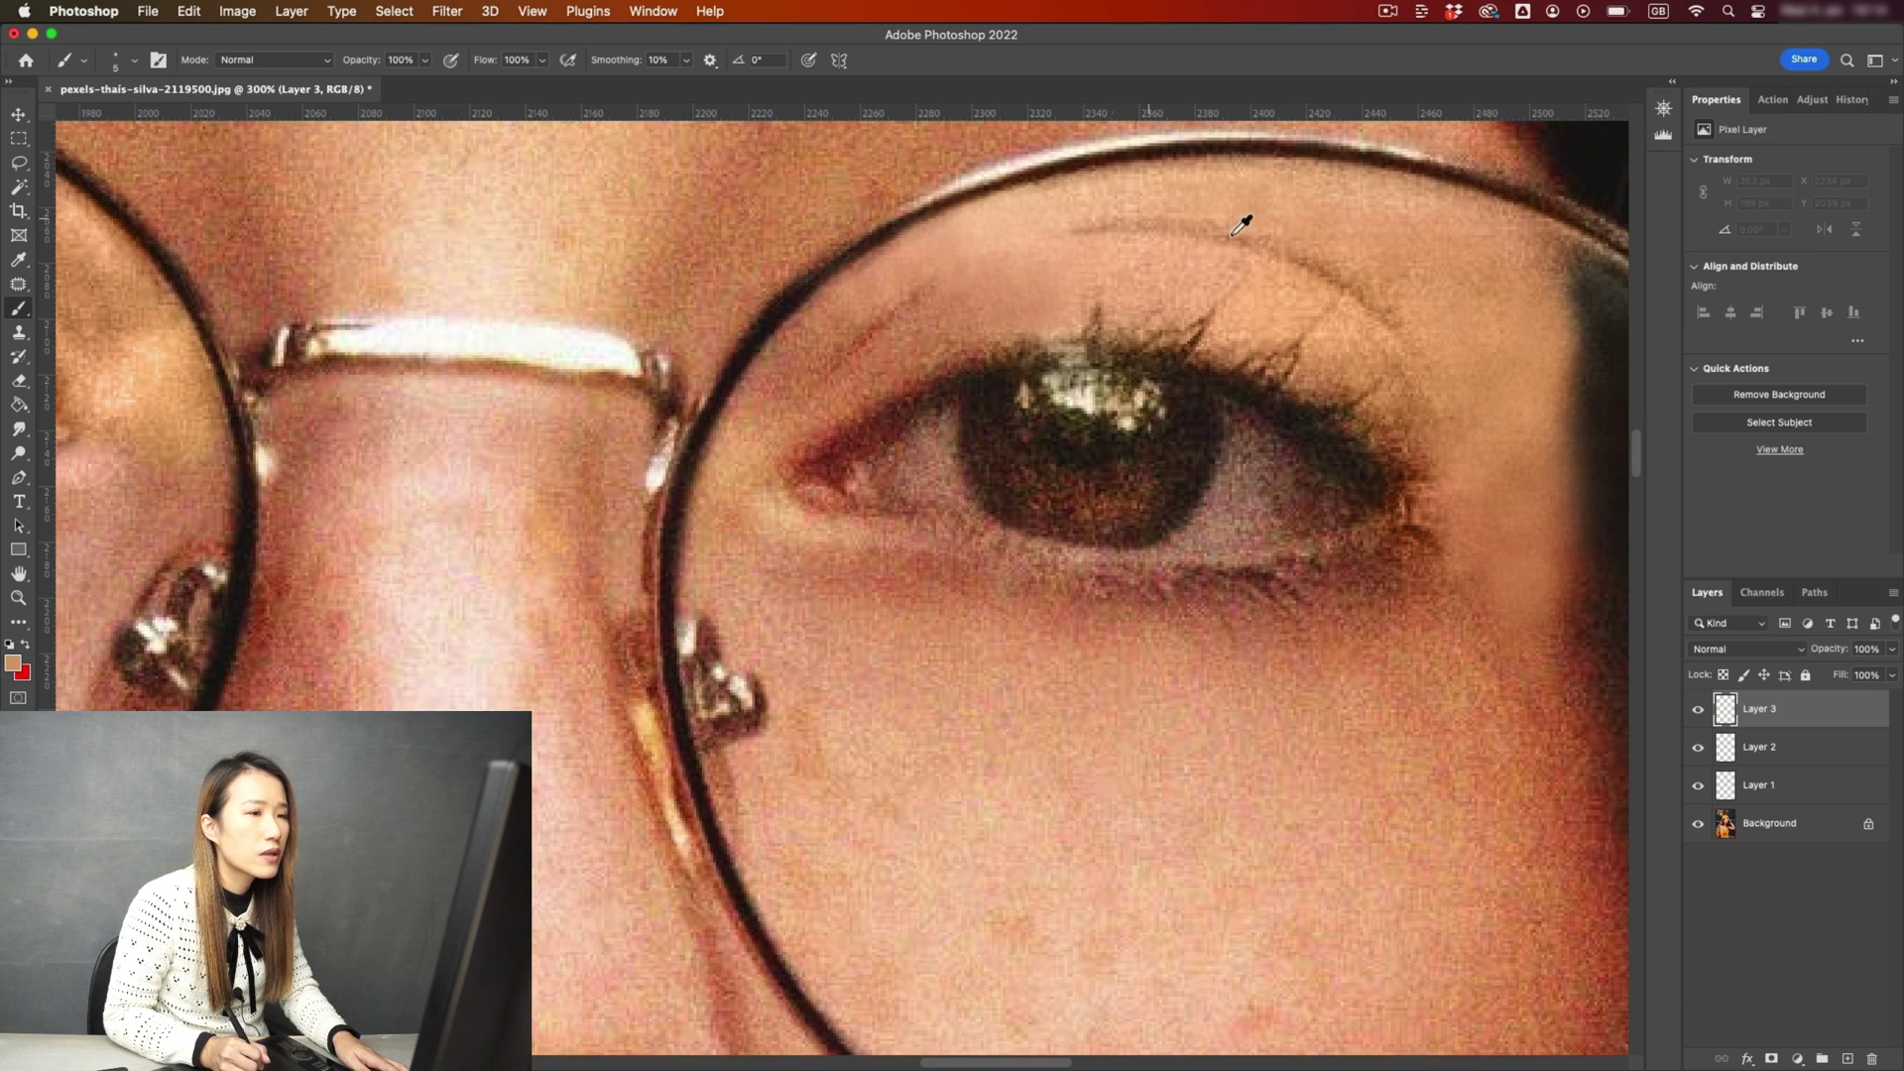
left_click(1328, 264, "alt")
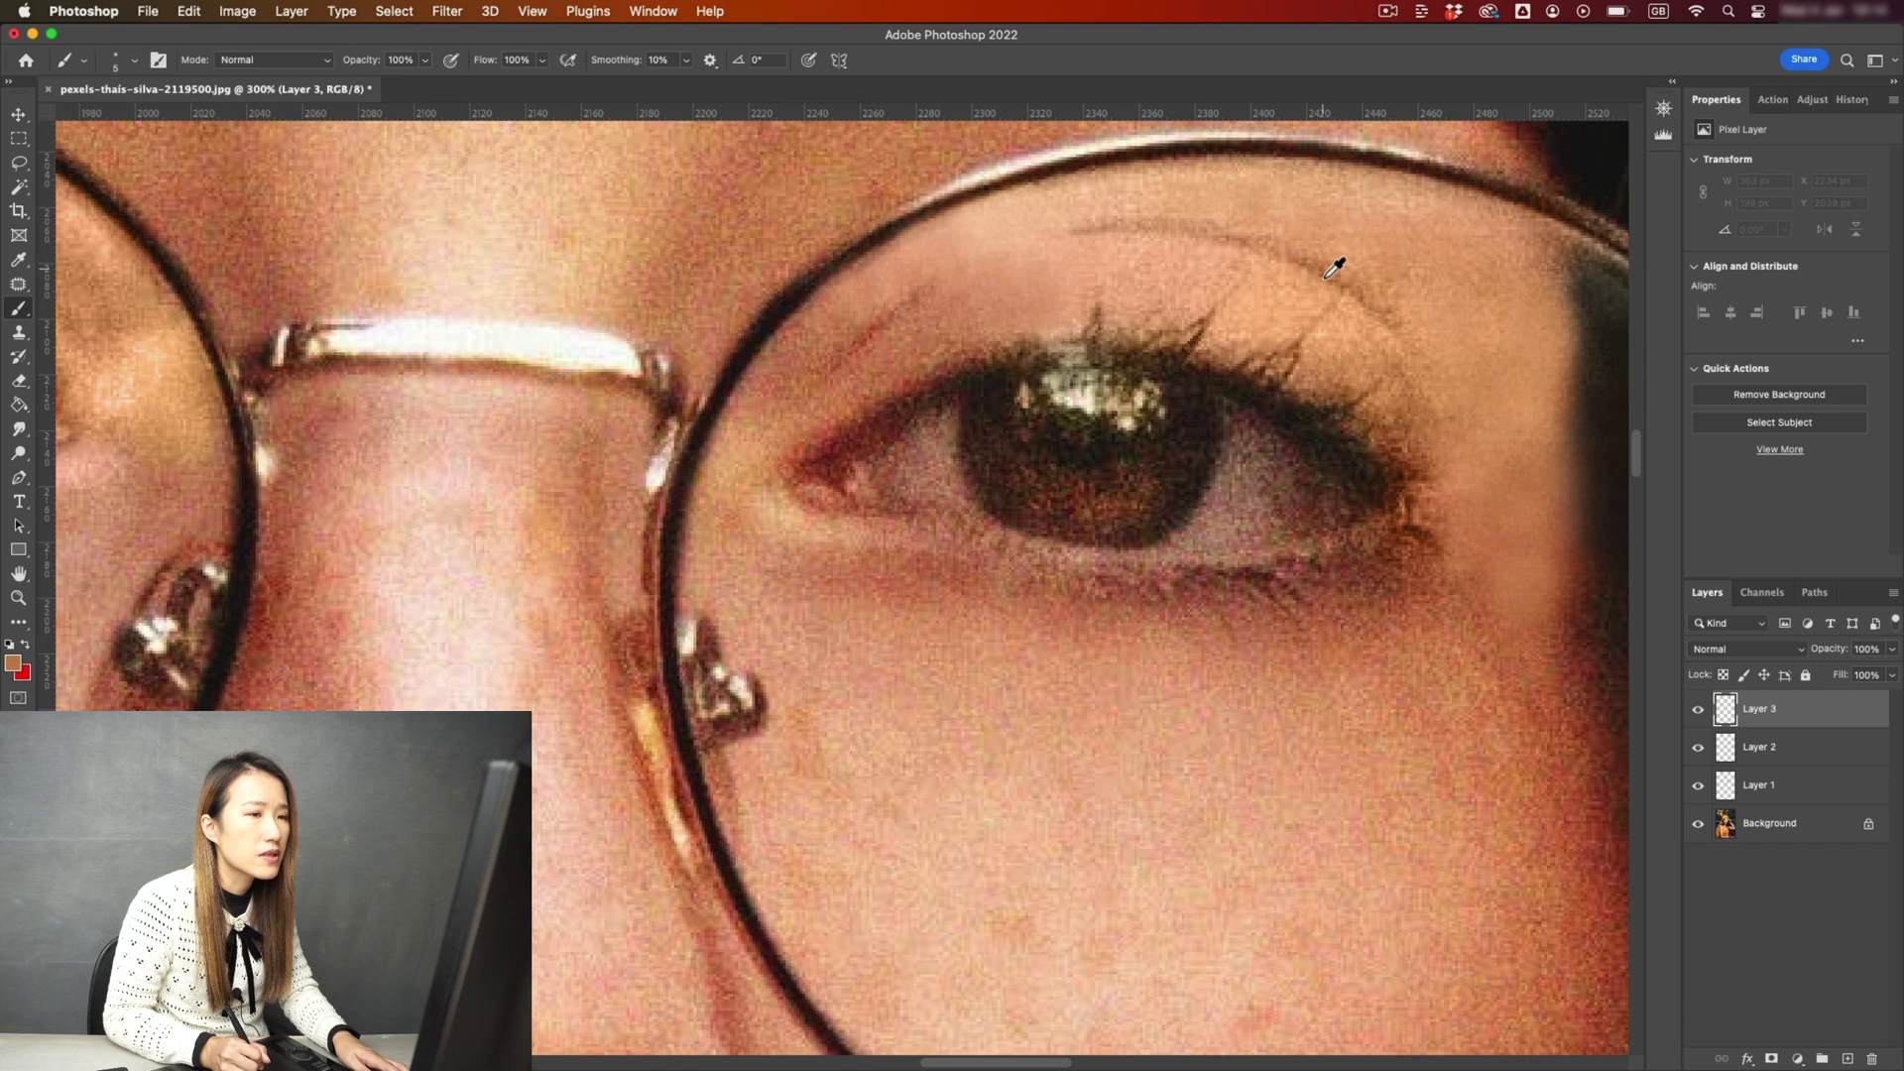
left_click(1333, 268, "alt")
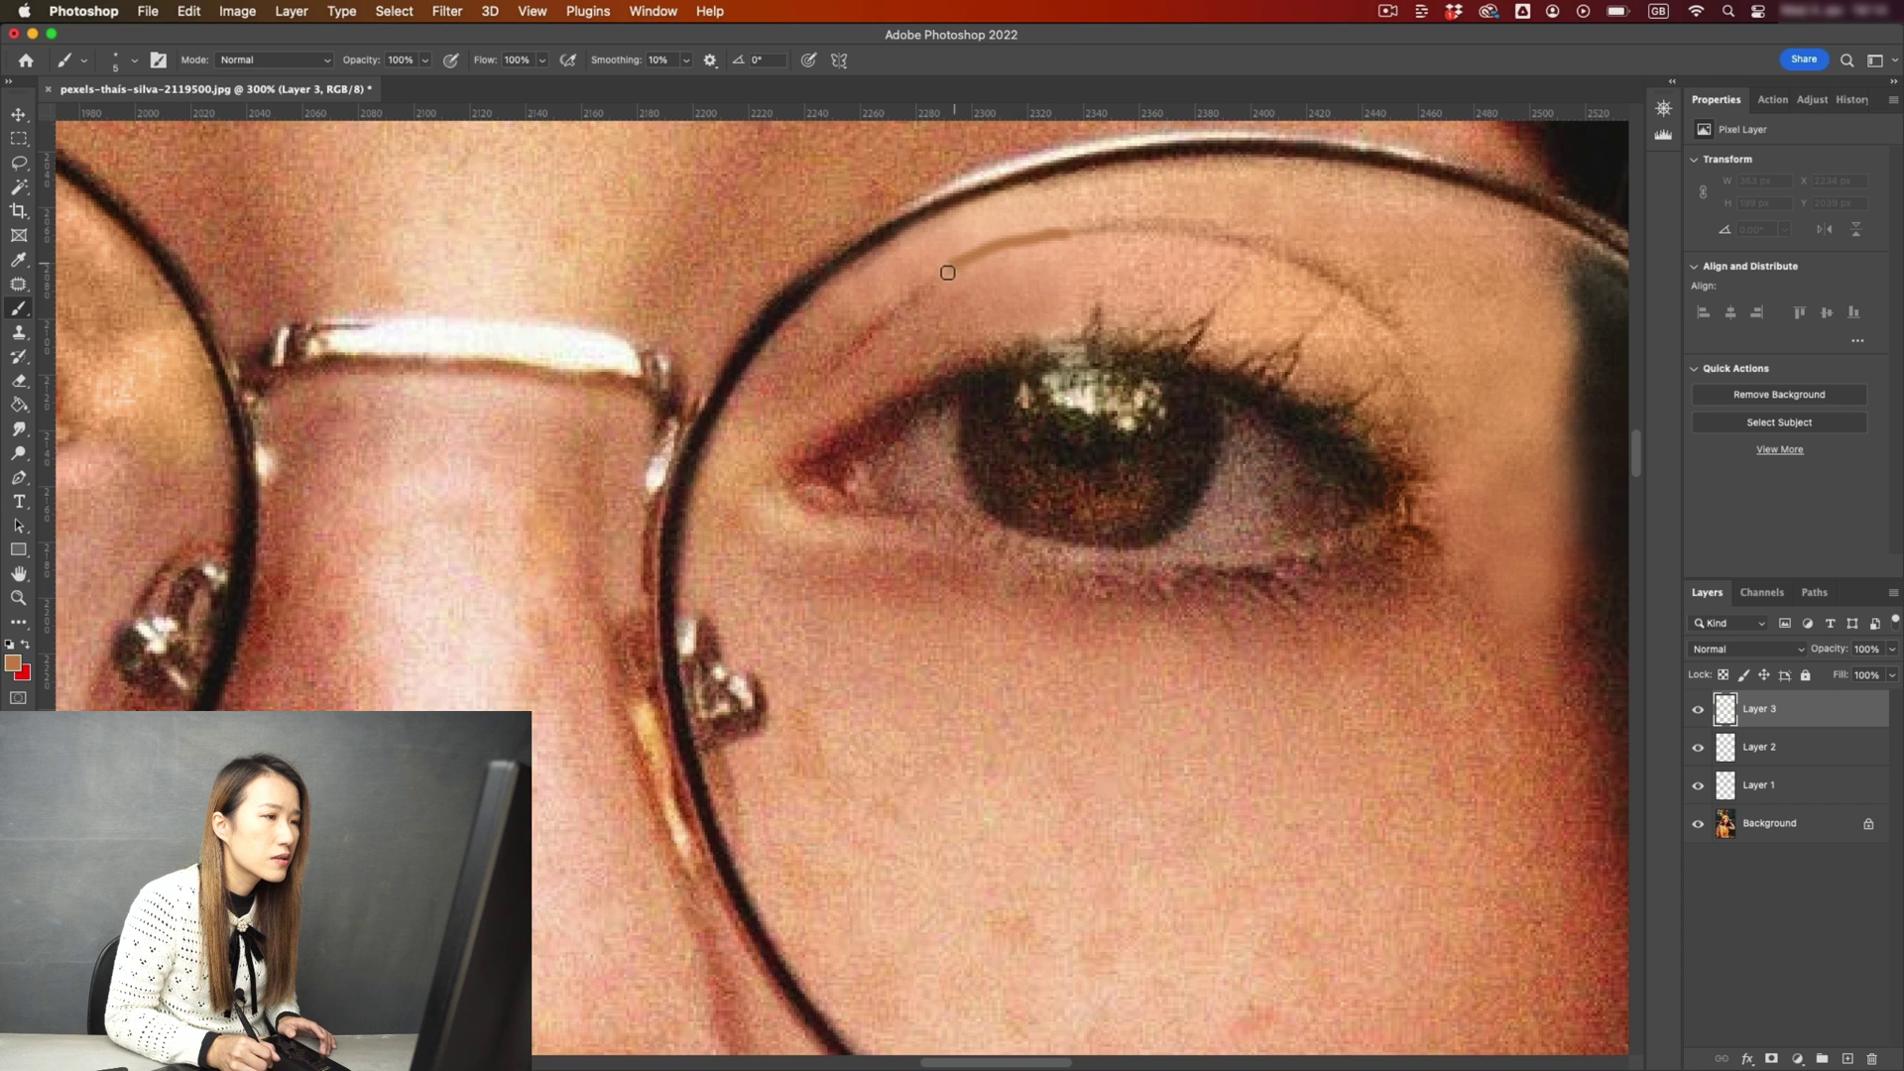
Undo a stray tan stroke, resample skin tone, and discard a trial stroke.
key("v")
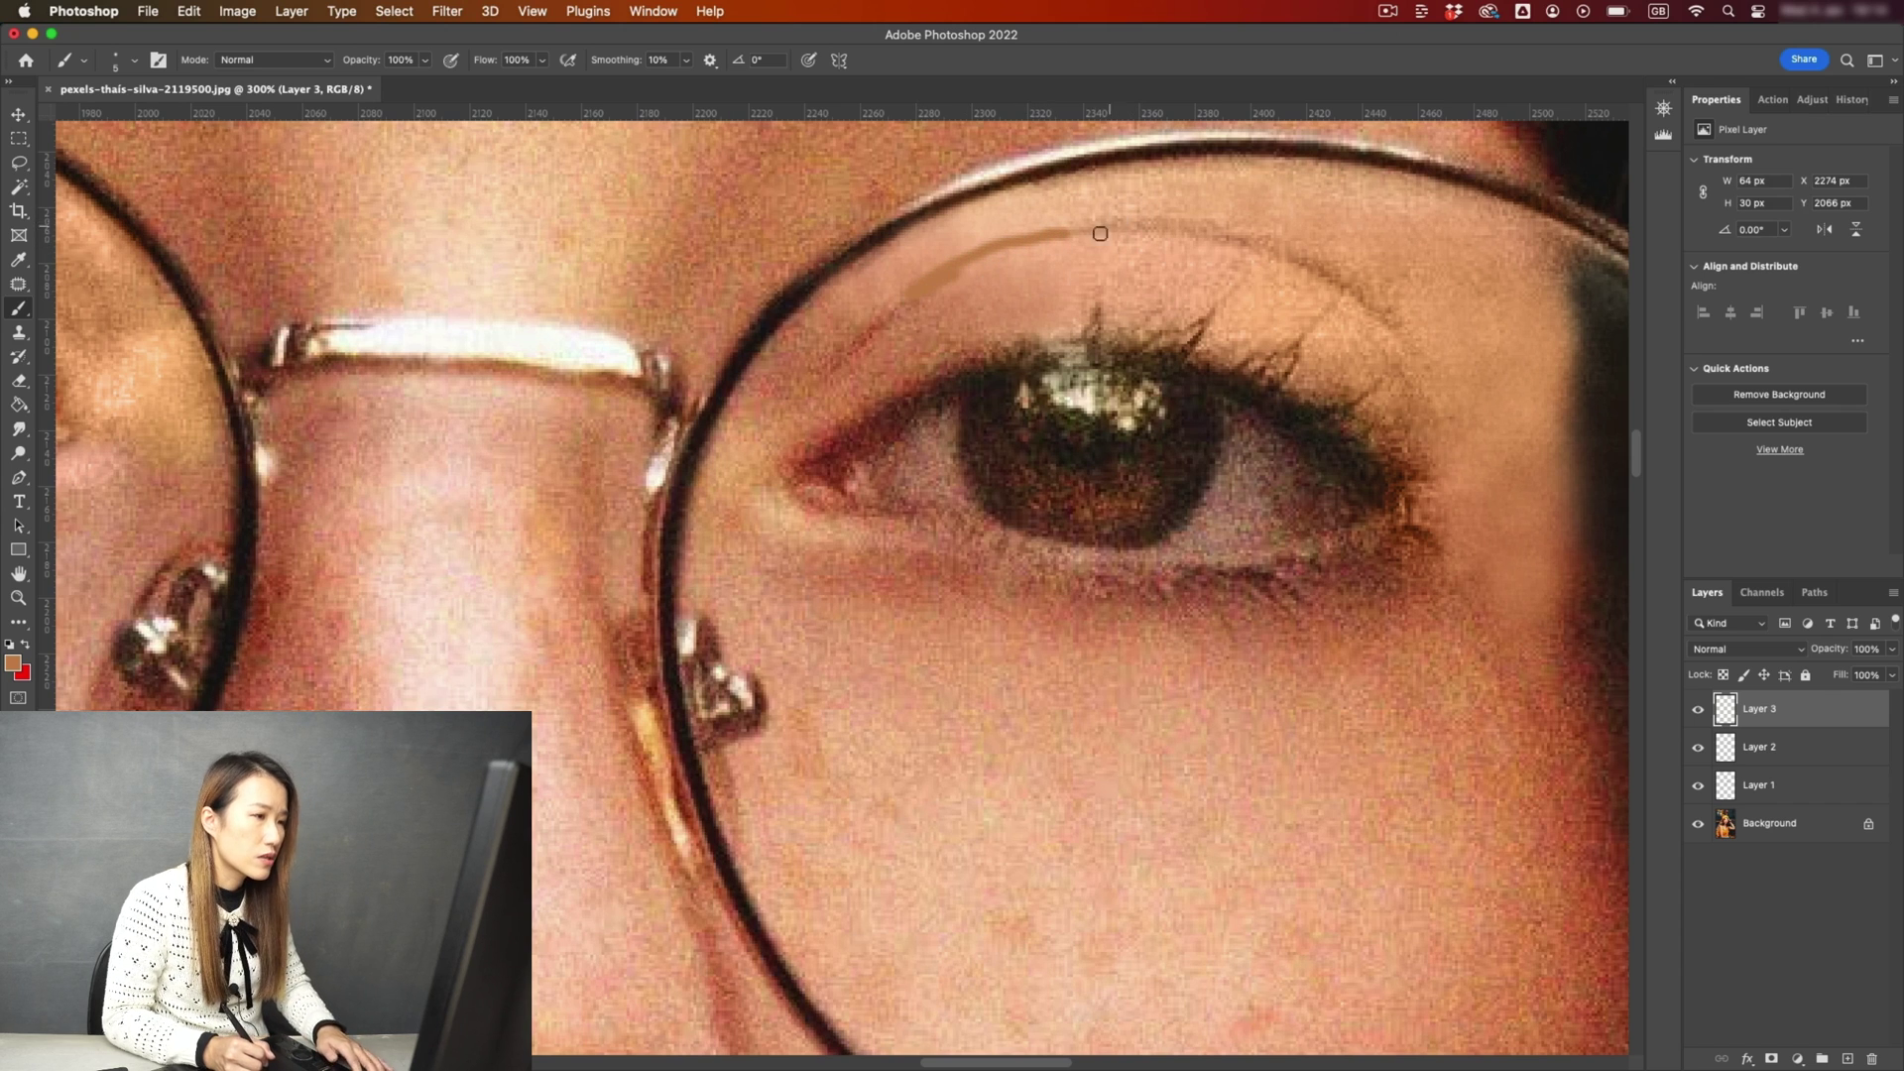
key("super+z")
key("b")
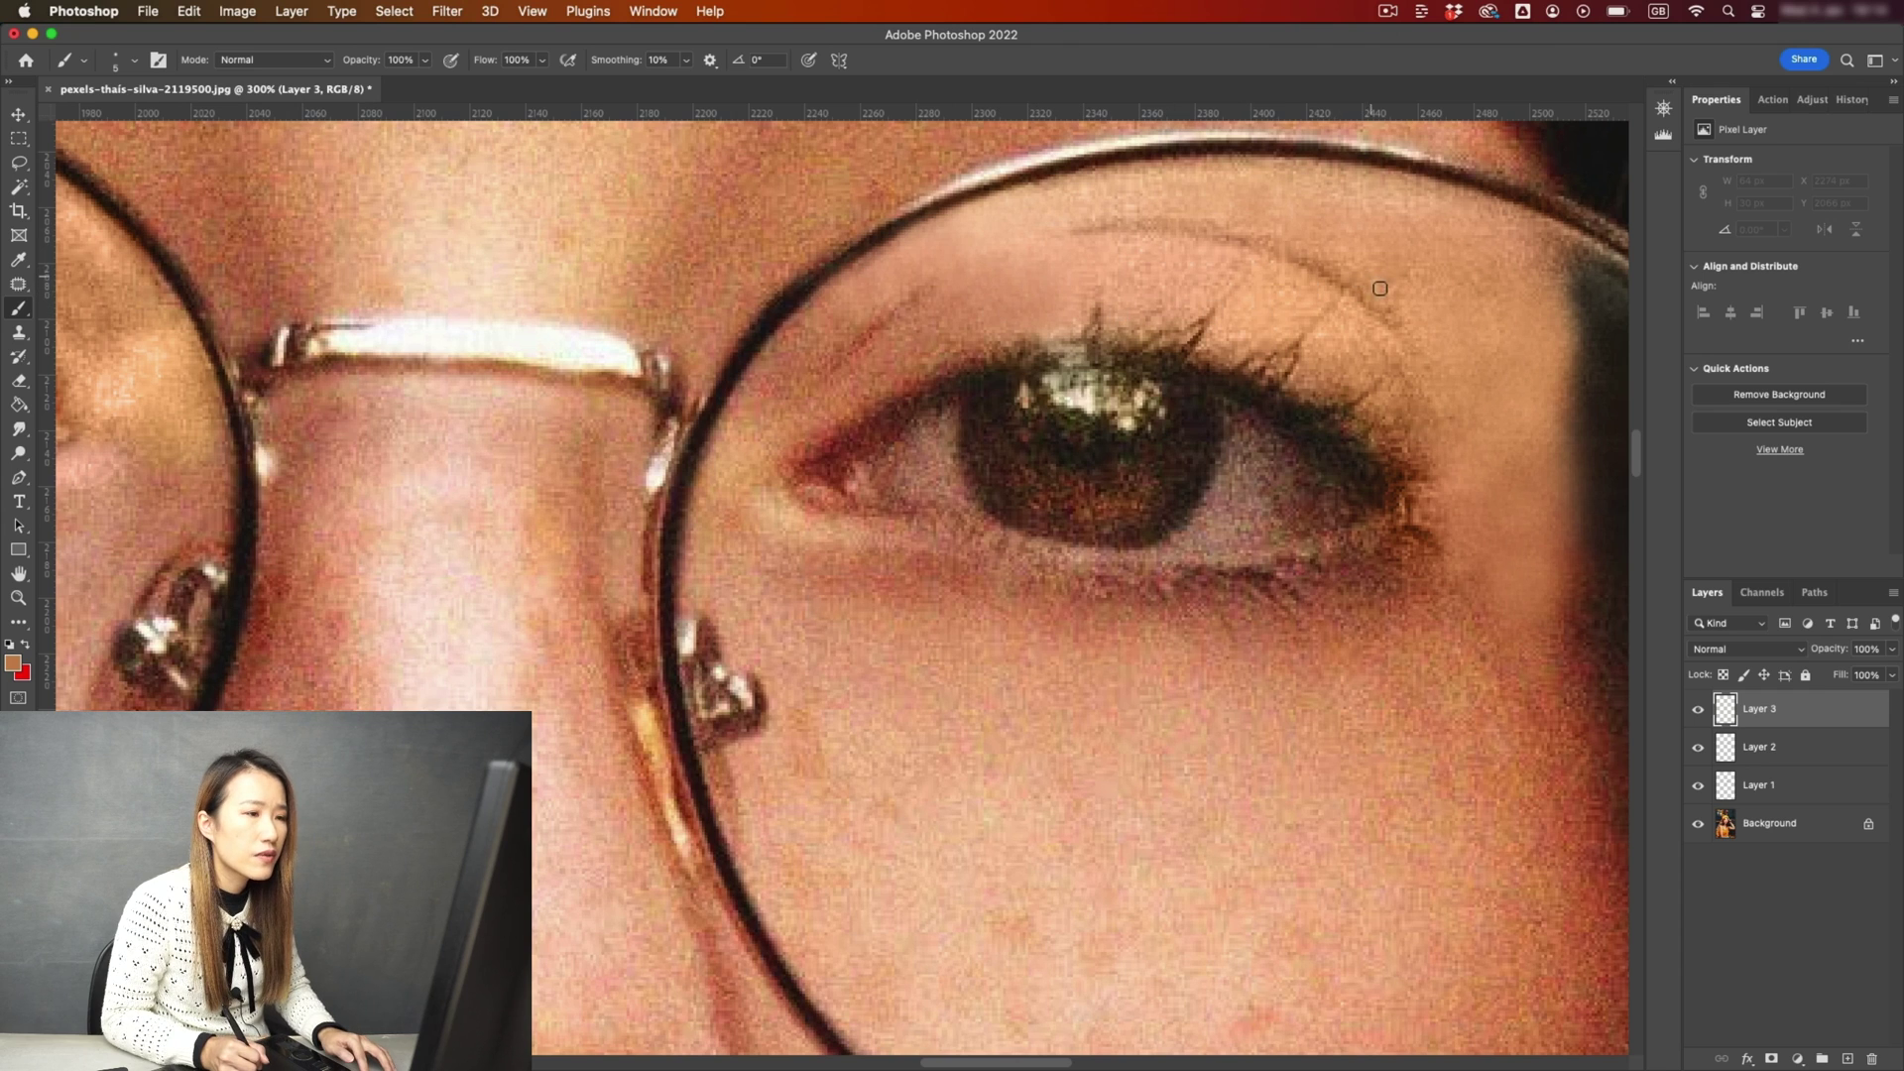
left_click(1224, 372, "alt")
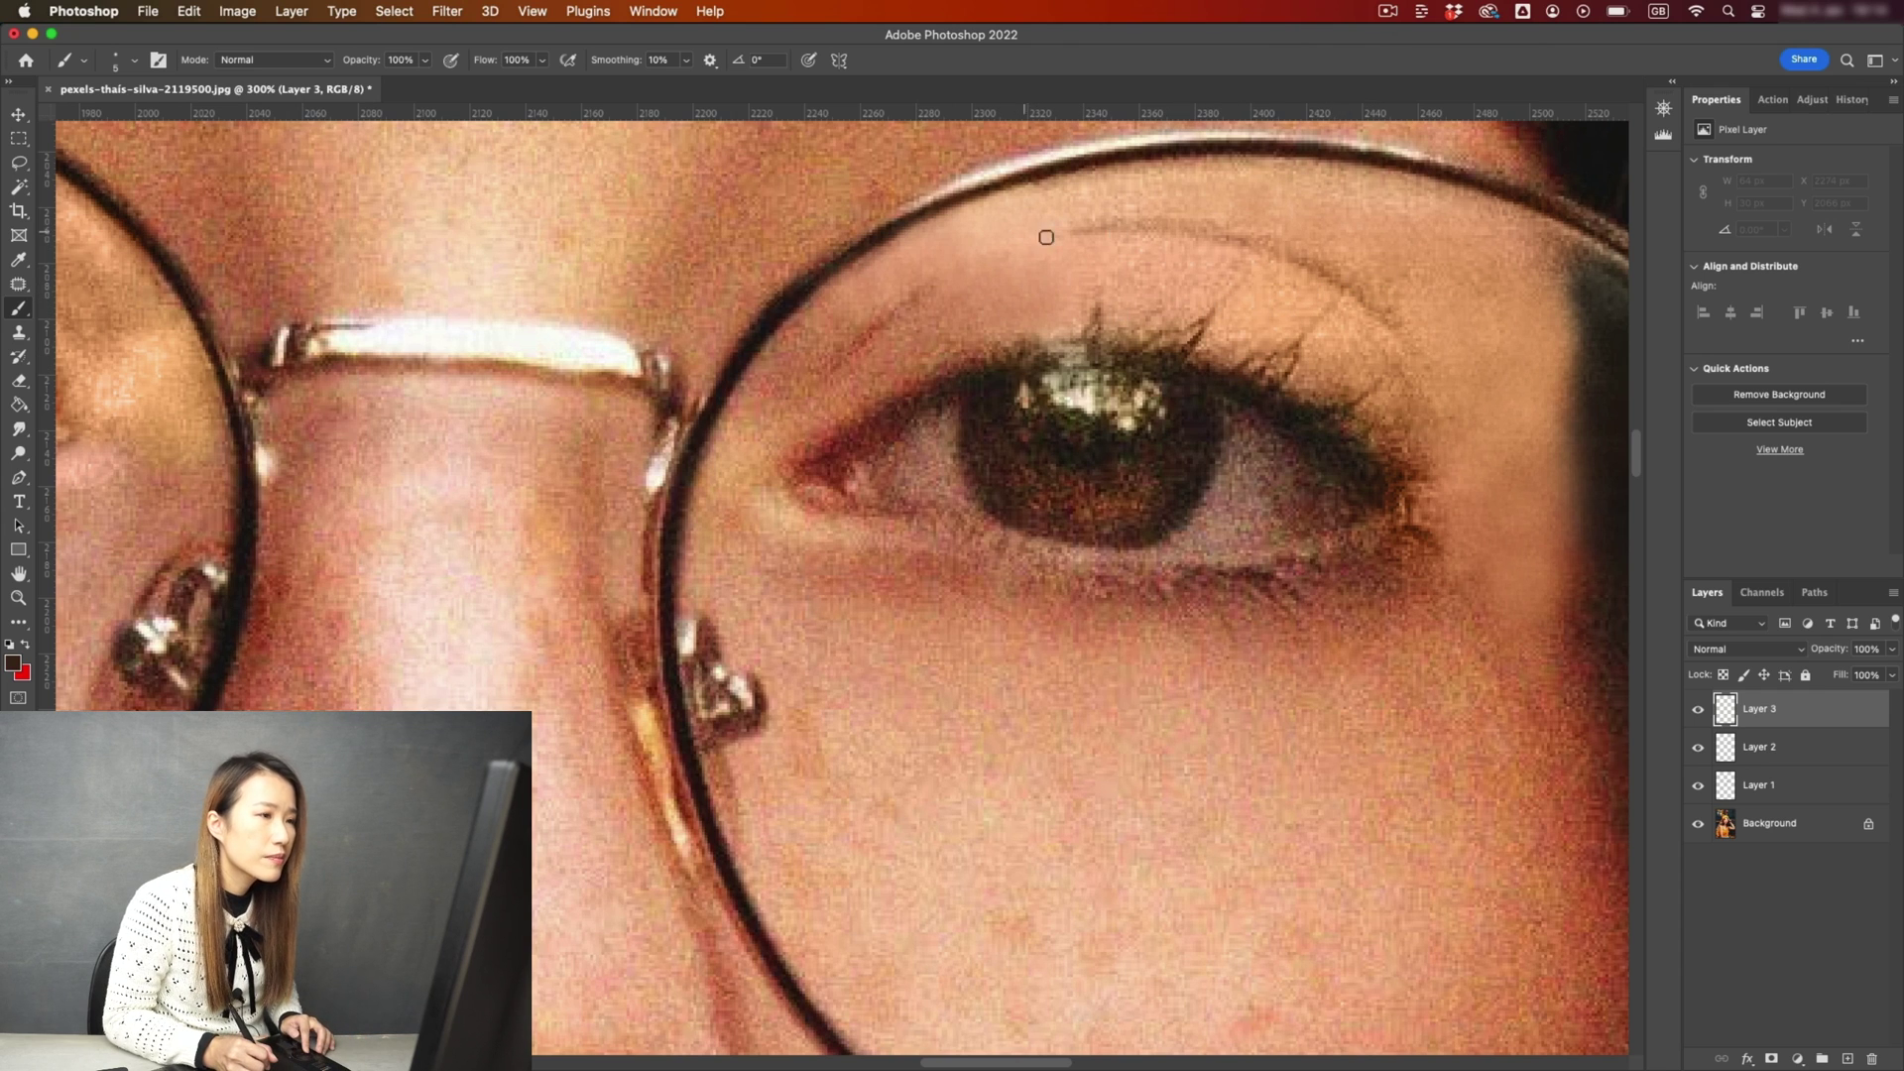
left_click_drag(1089, 234, 1049, 224)
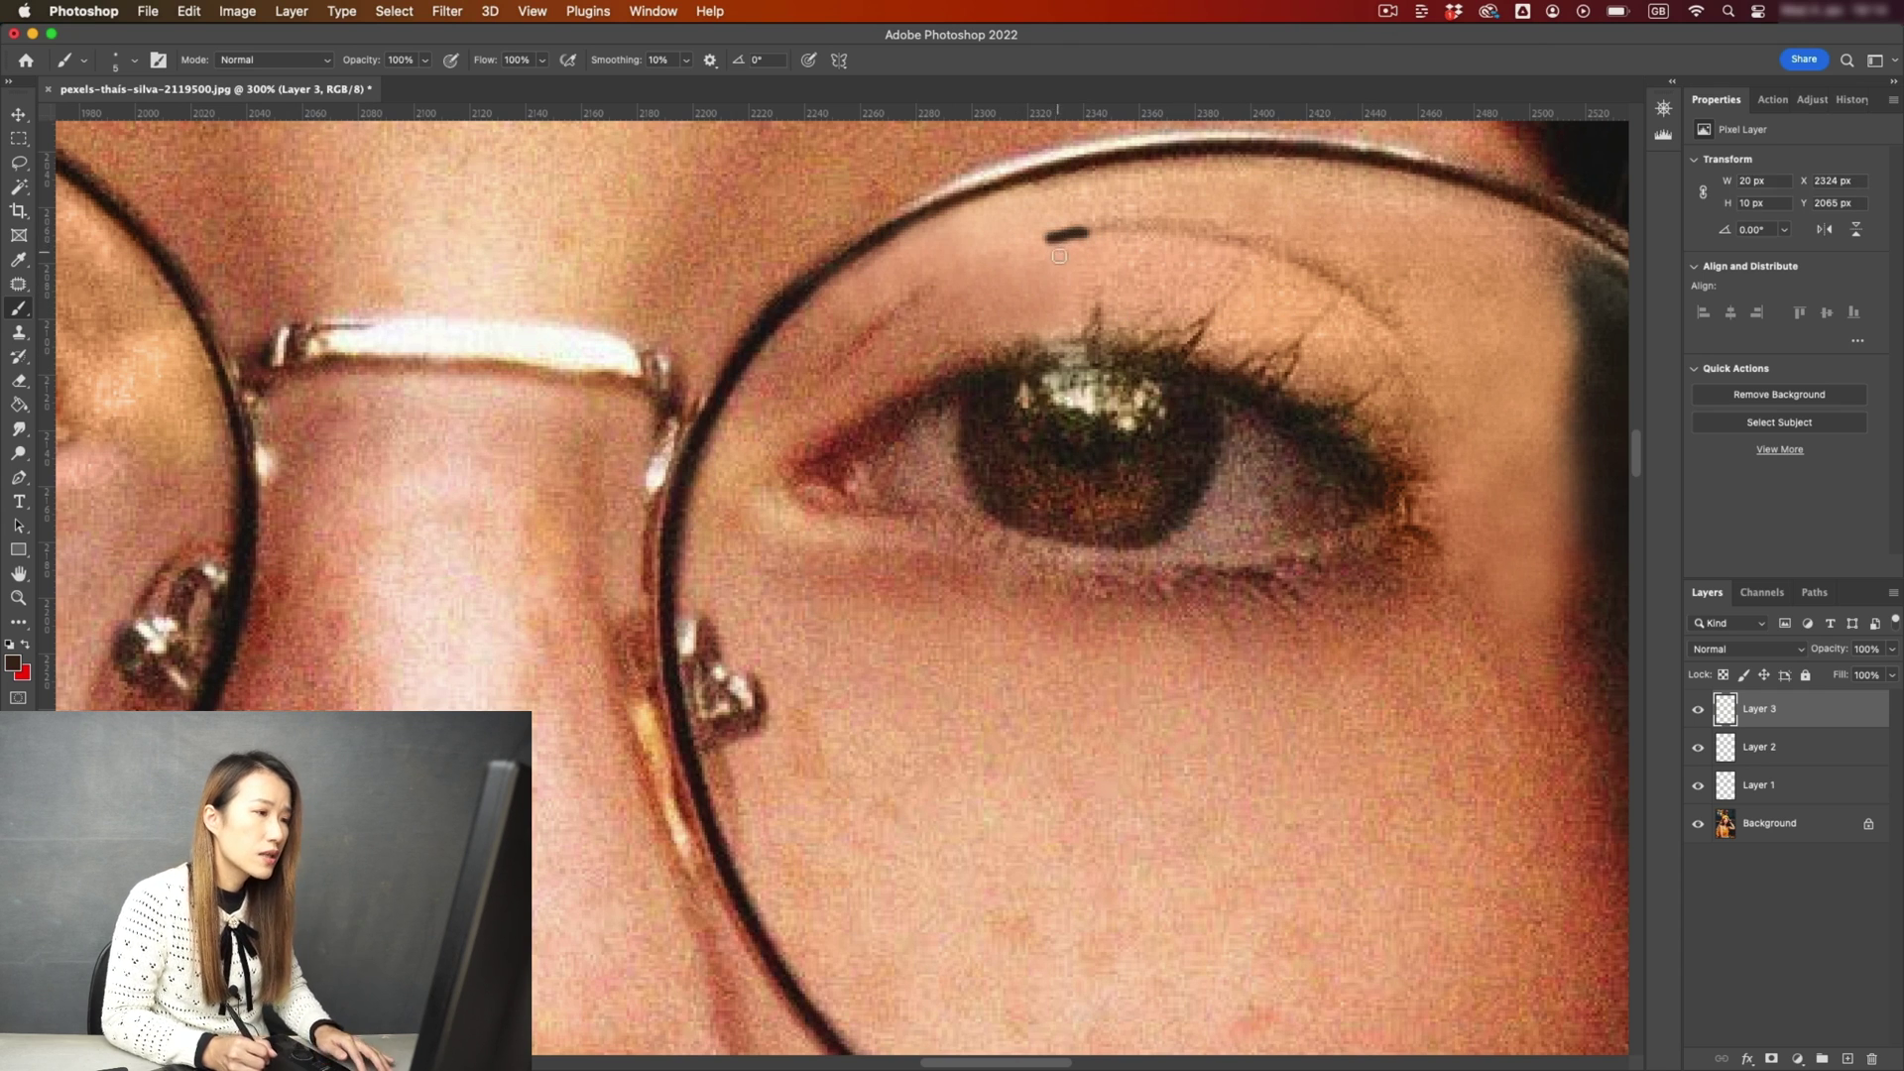
key("super+z")
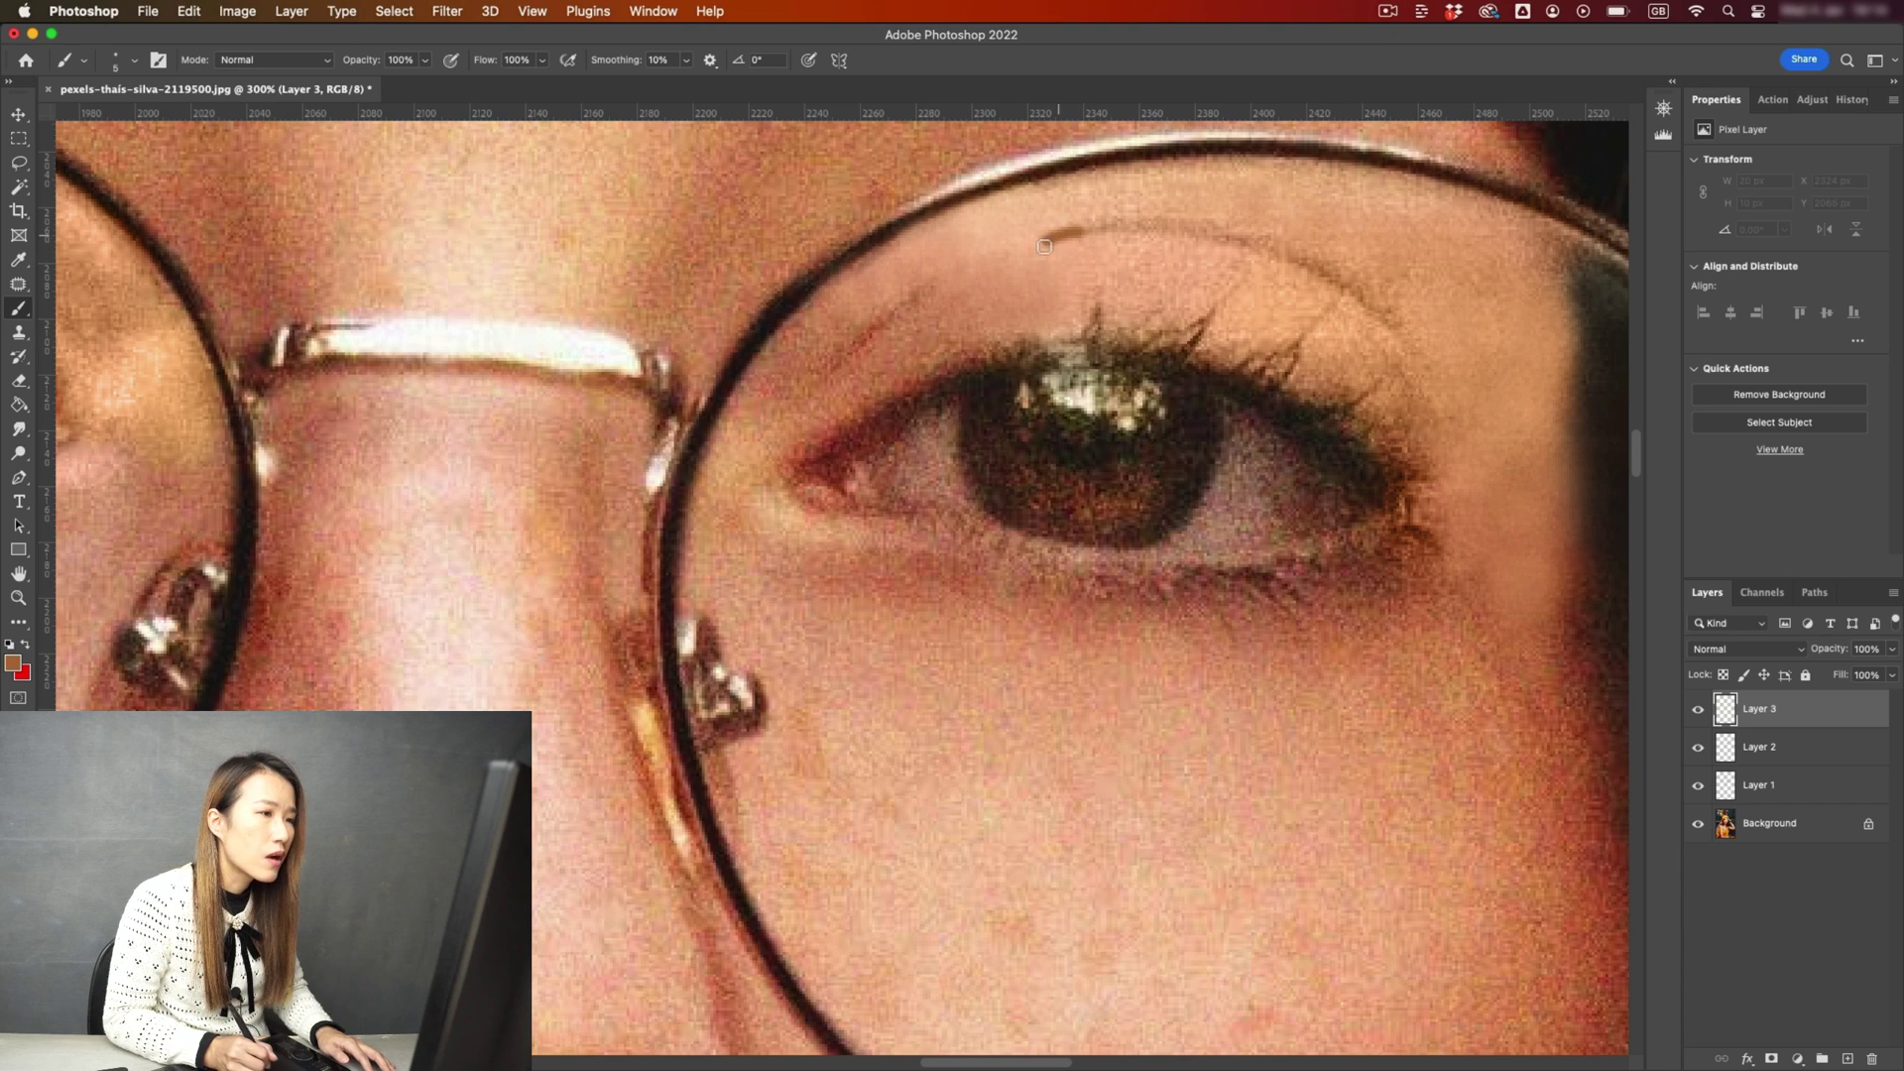
Paint the brown stroke along the lens-rim glare, extending it rightward.
left_click_drag(1056, 238, 1030, 248)
key("super+z")
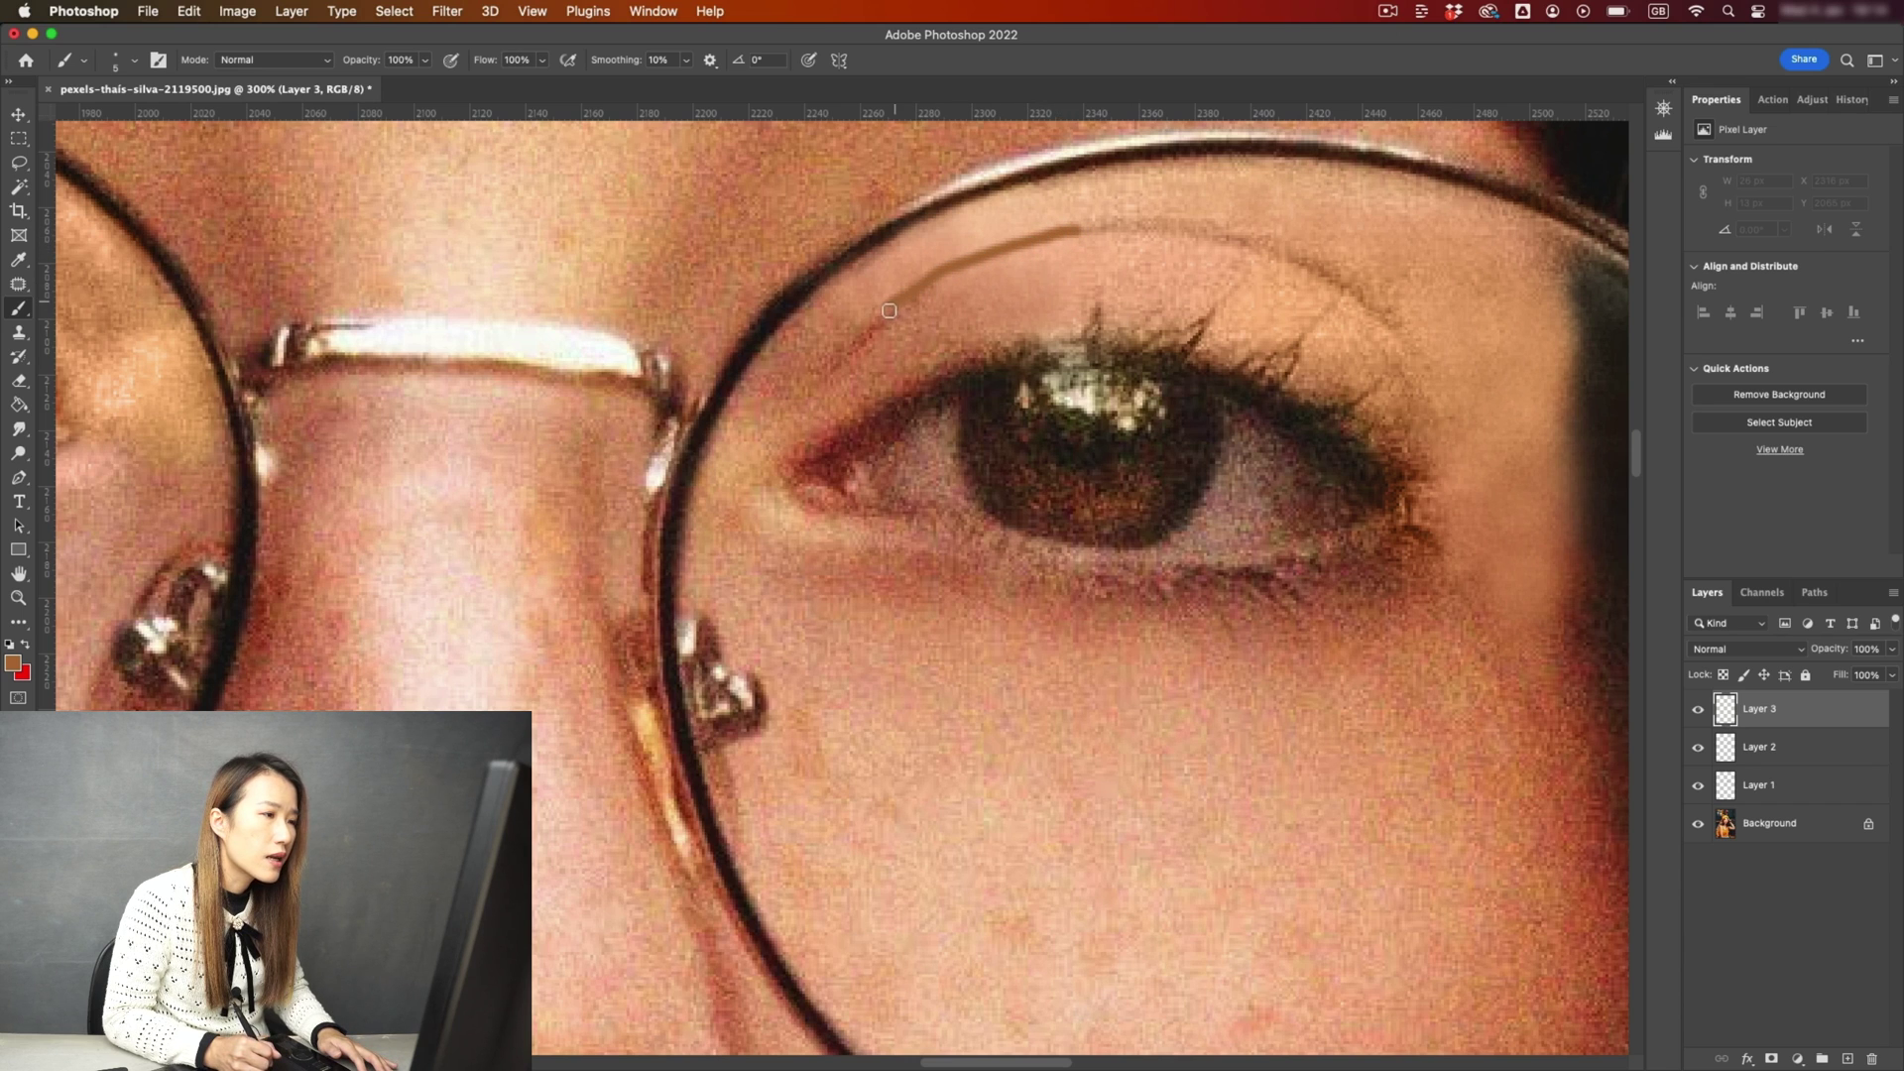
left_click_drag(887, 309, 848, 351)
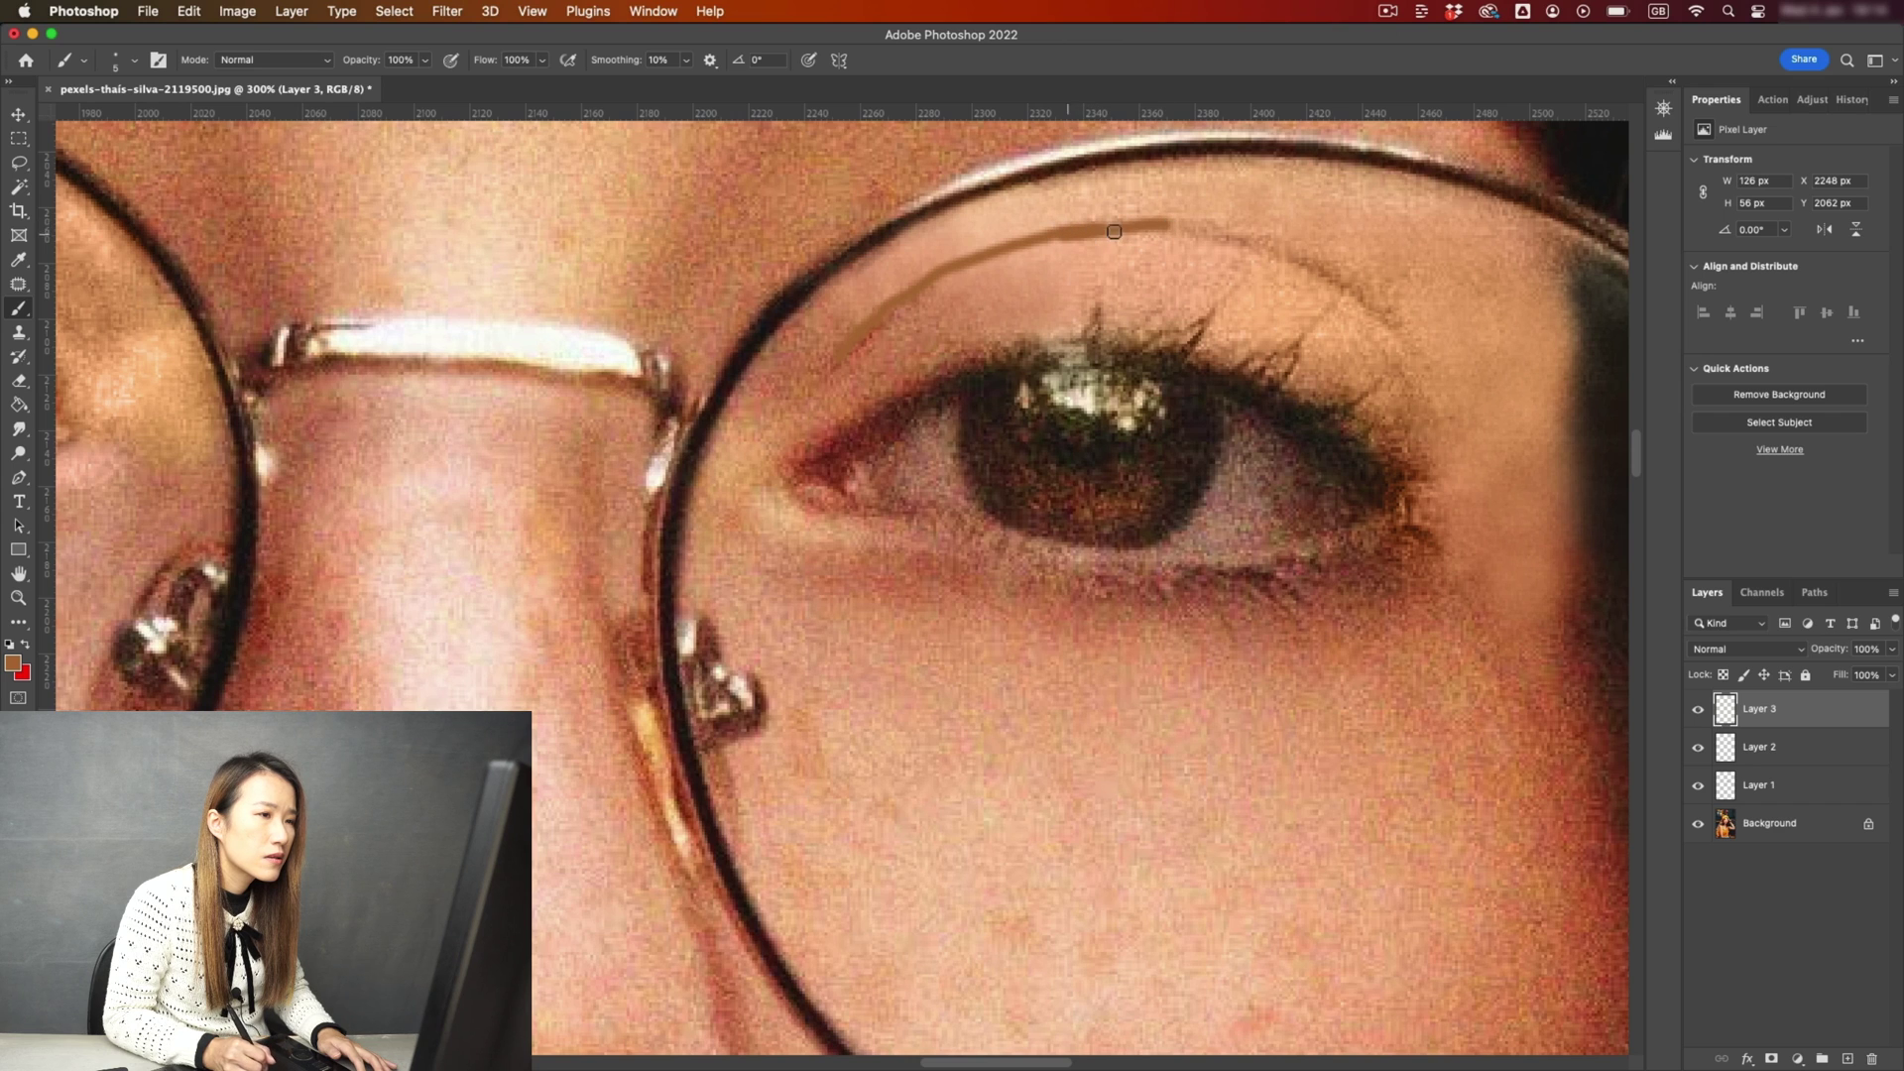
left_click_drag(1113, 230, 1204, 224)
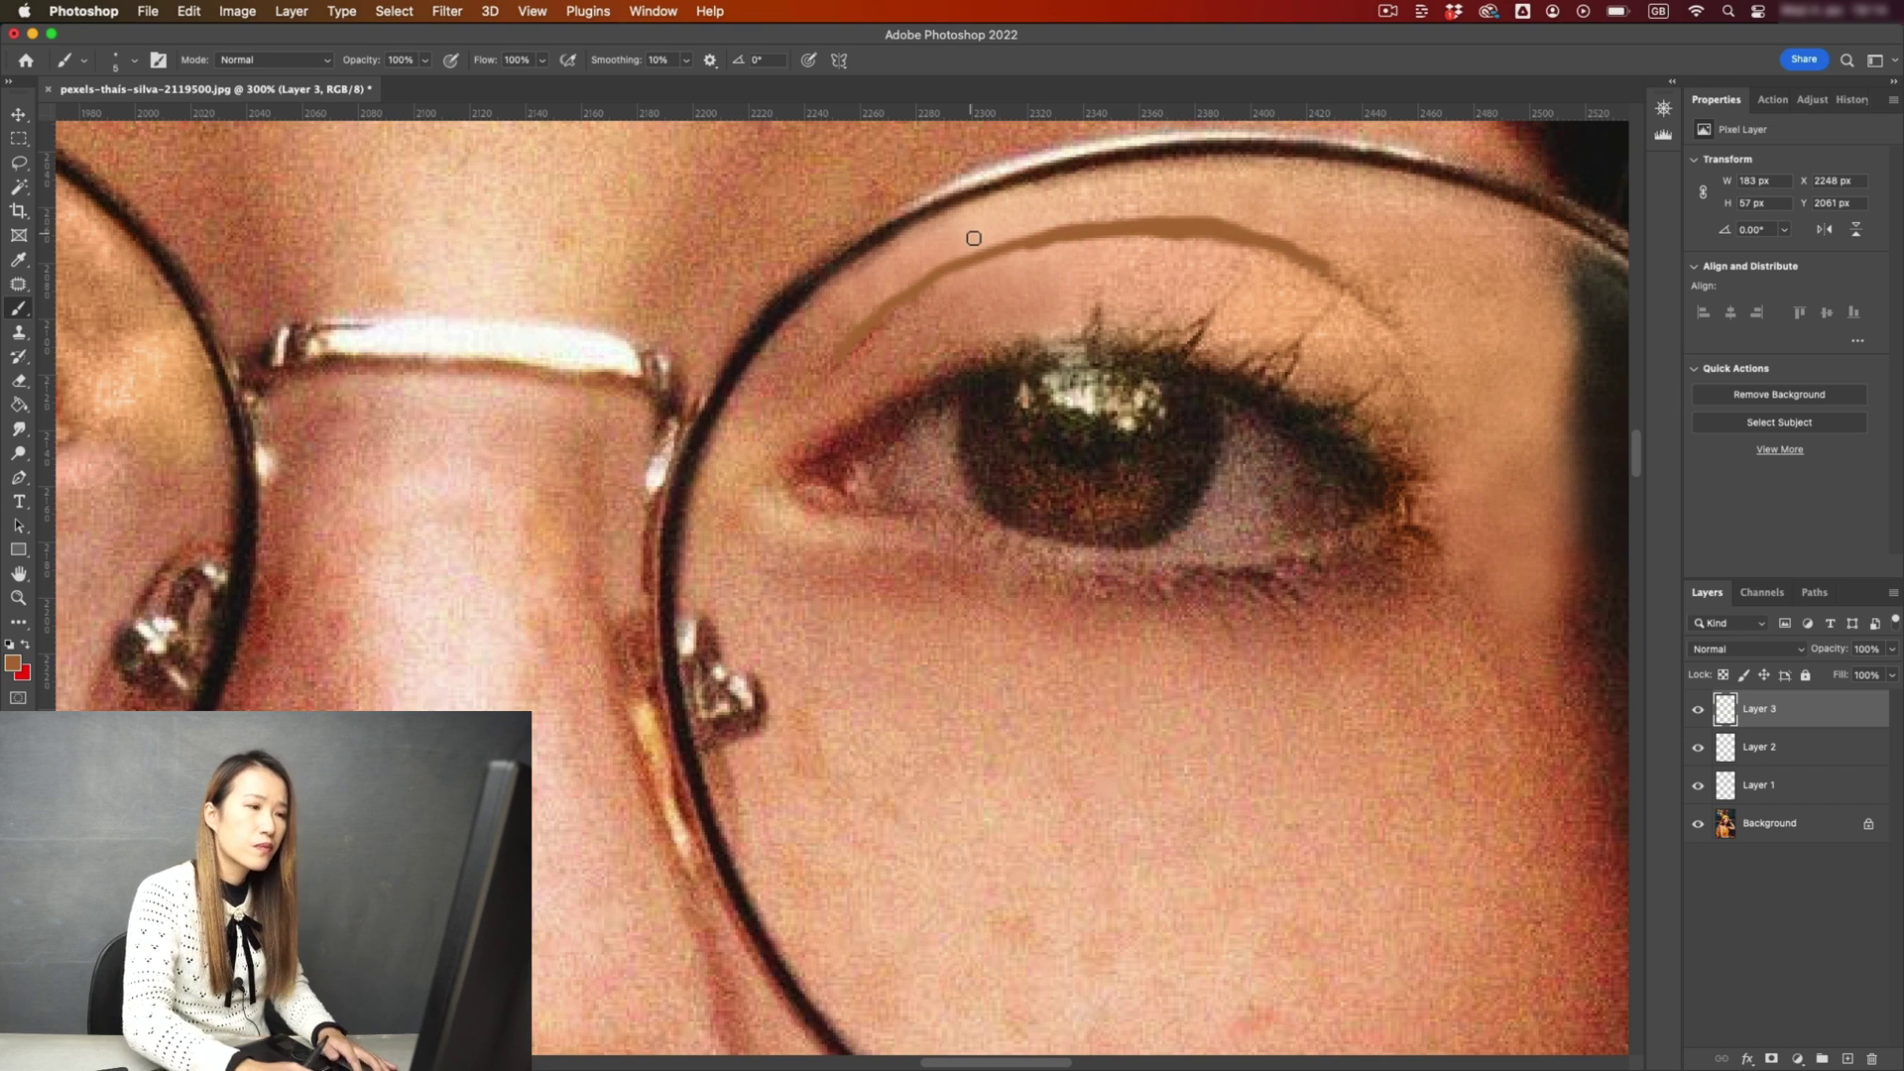
key("super+minus")
key("super+minus")
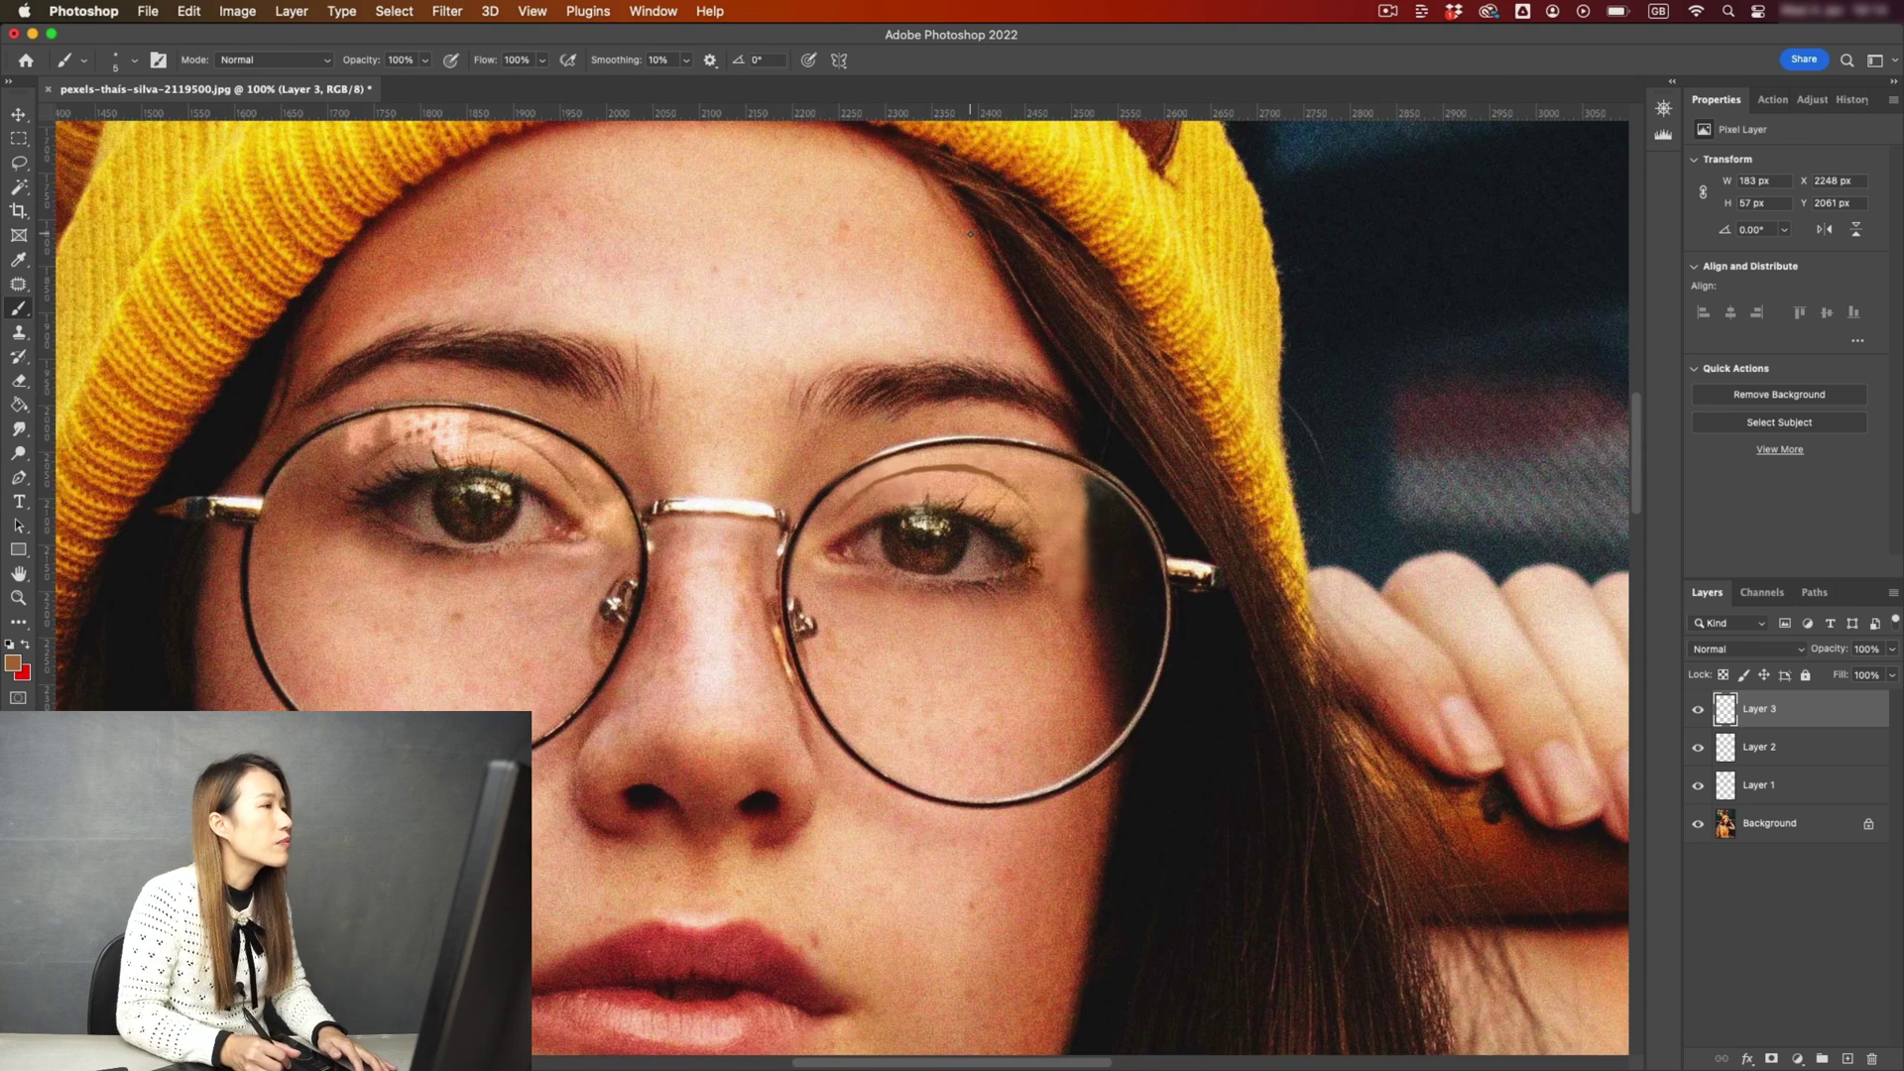
Apply a 2-pixel Gaussian Blur to the painted Layer 3.
left_click(447, 11)
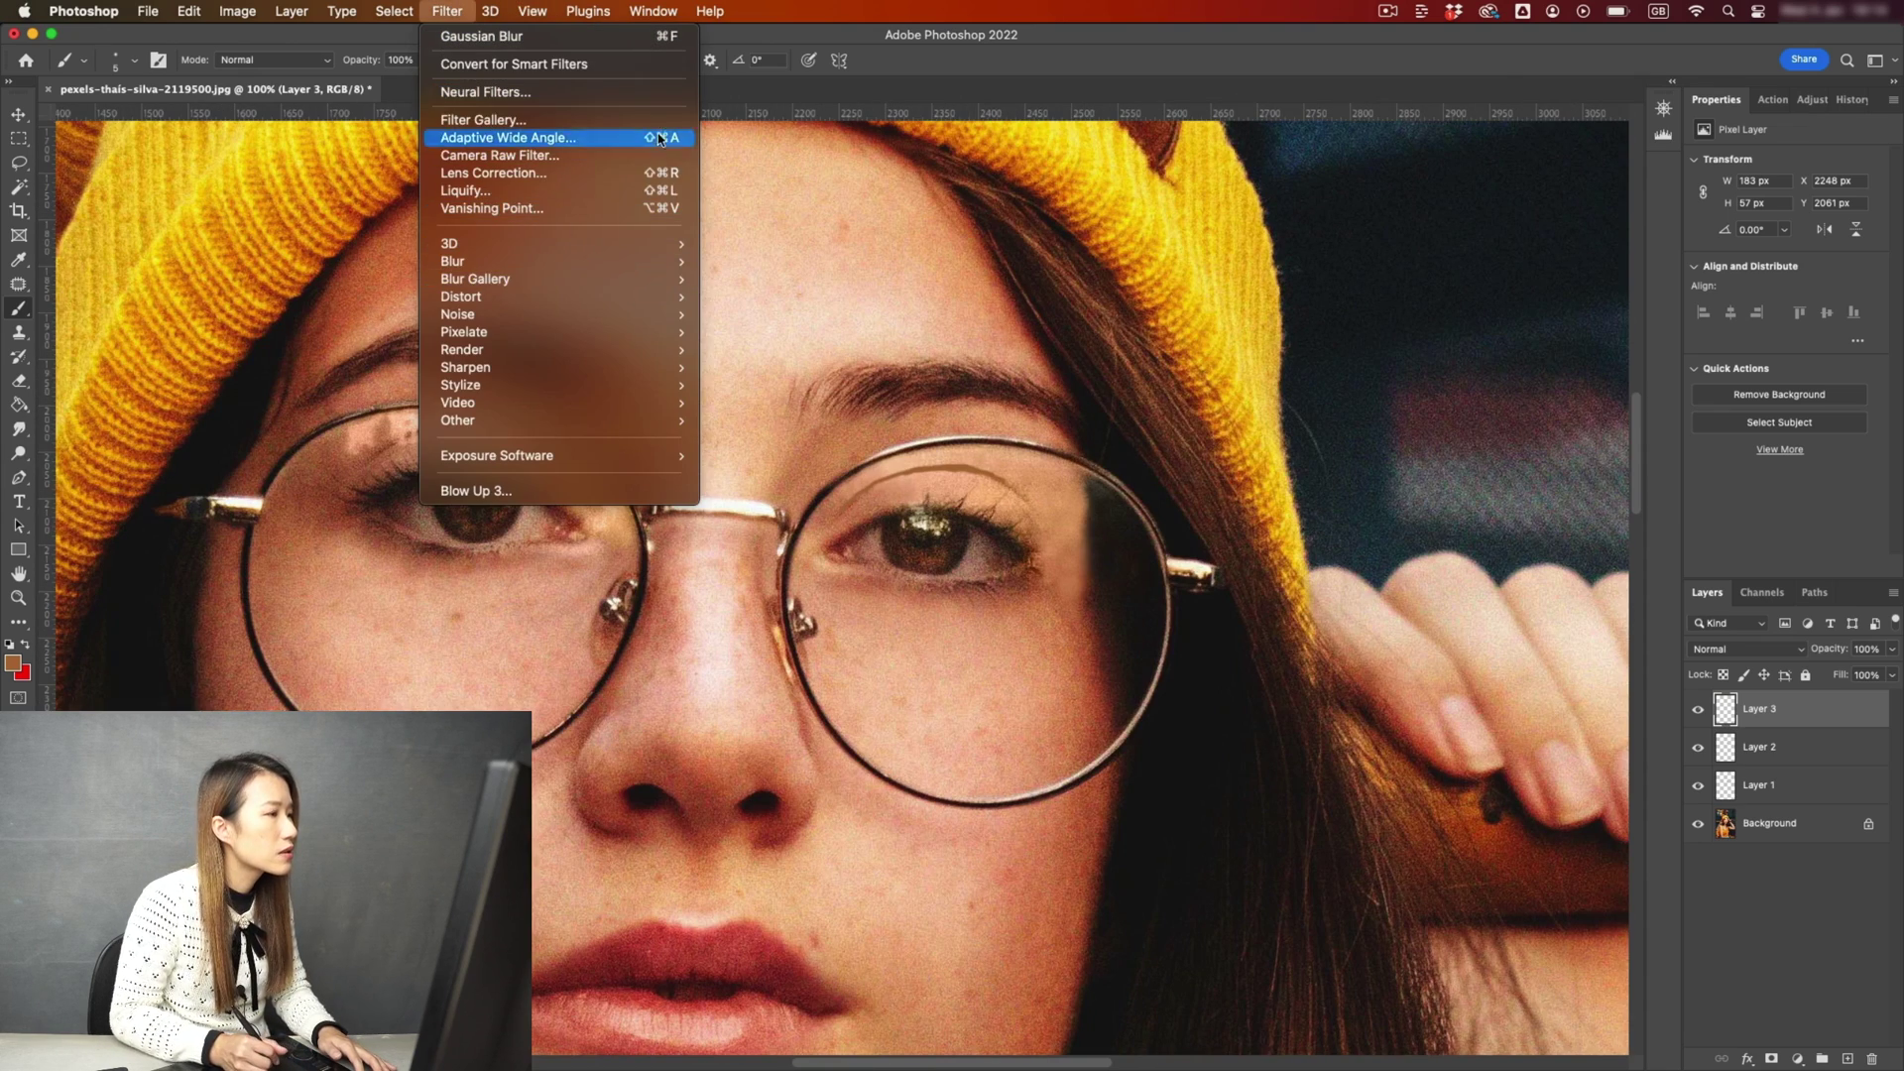
mouse_move(452, 261)
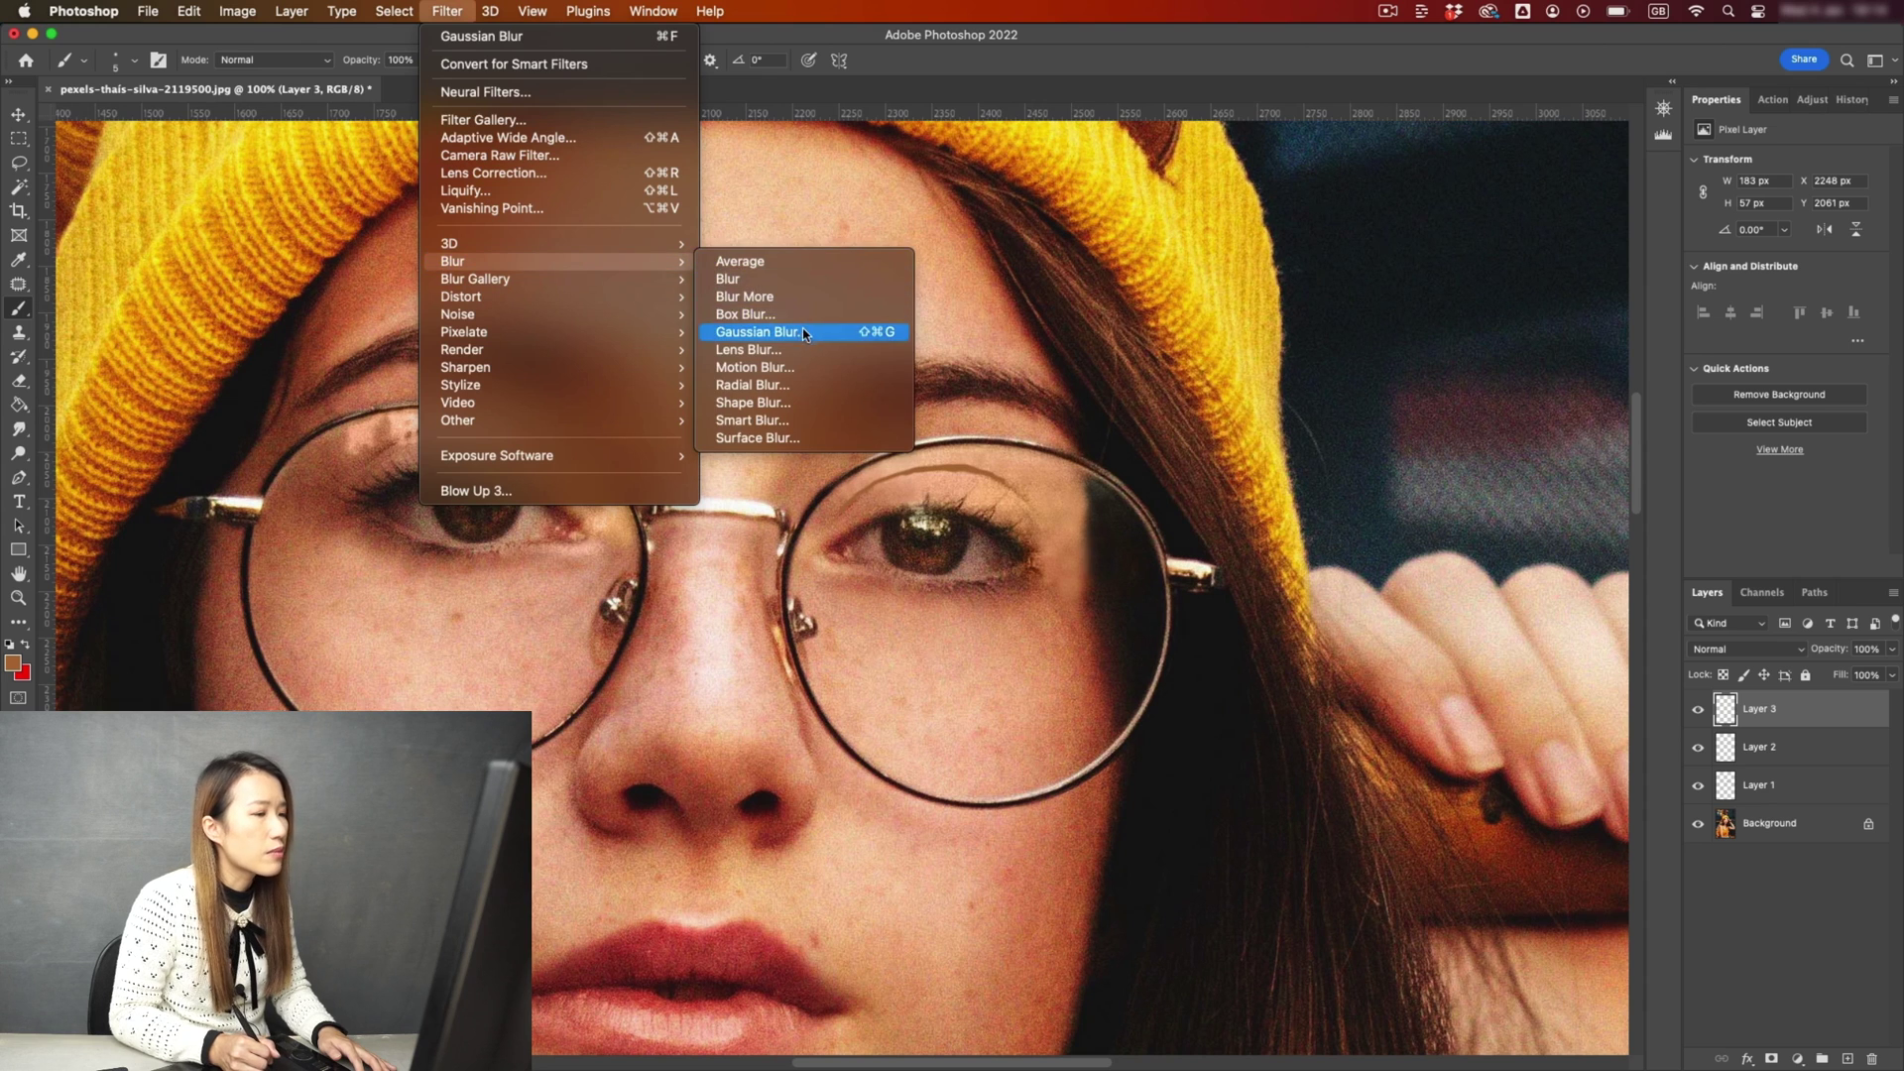
left_click(804, 334)
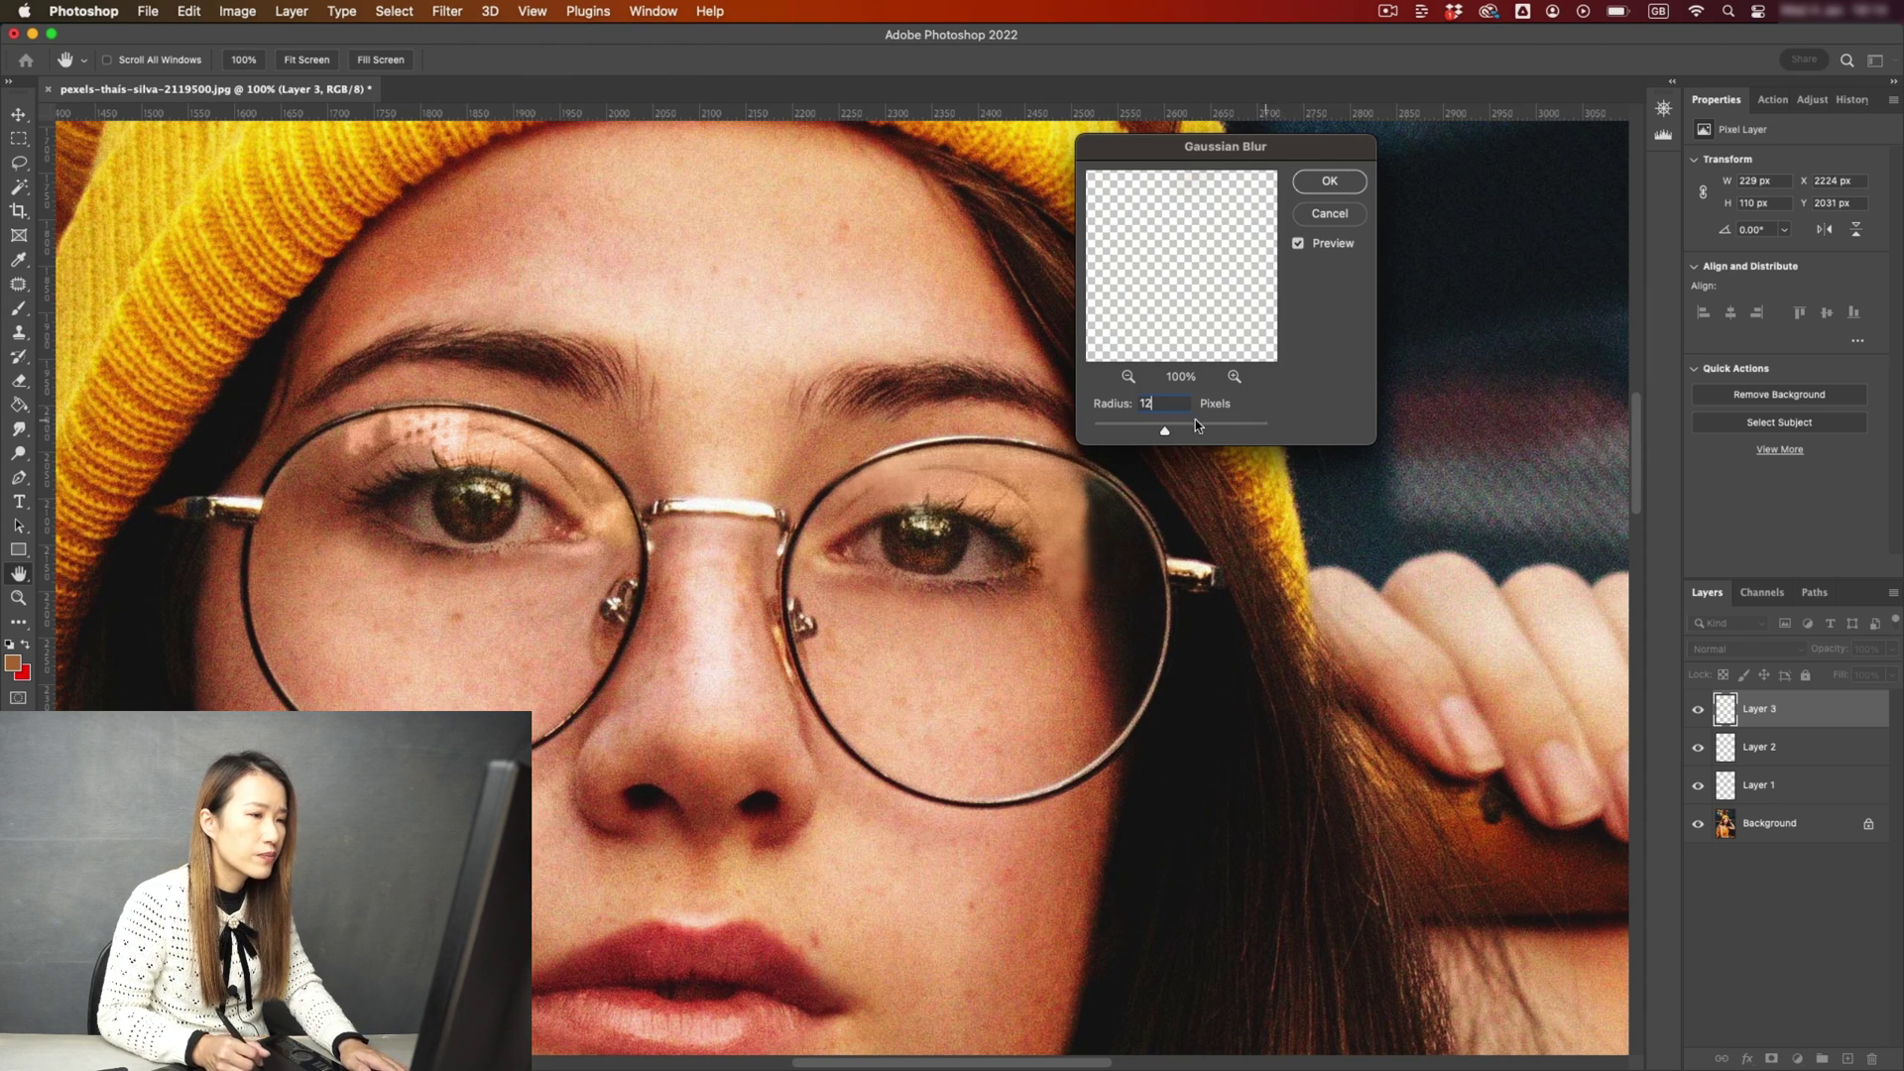
type("2")
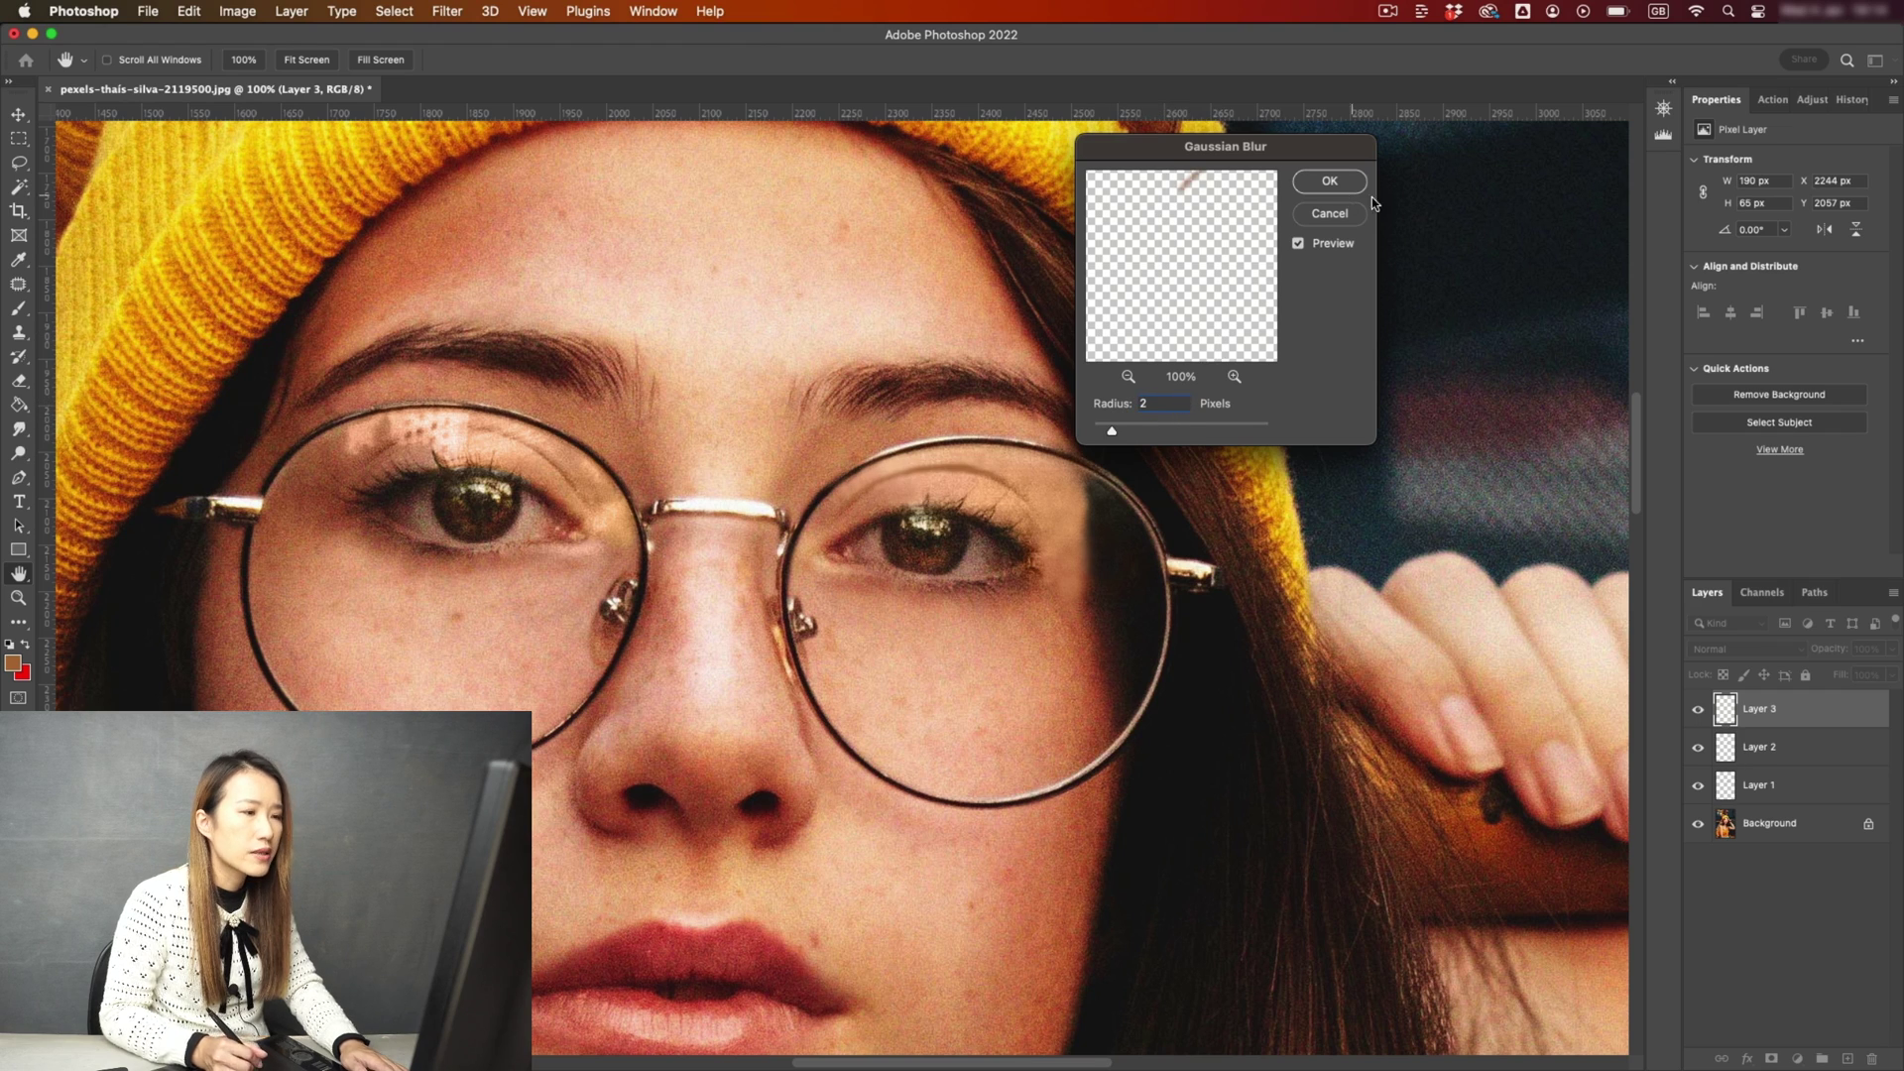
left_click(1330, 180)
Lower Layer 3's opacity to 70%.
key("ctrl+minus")
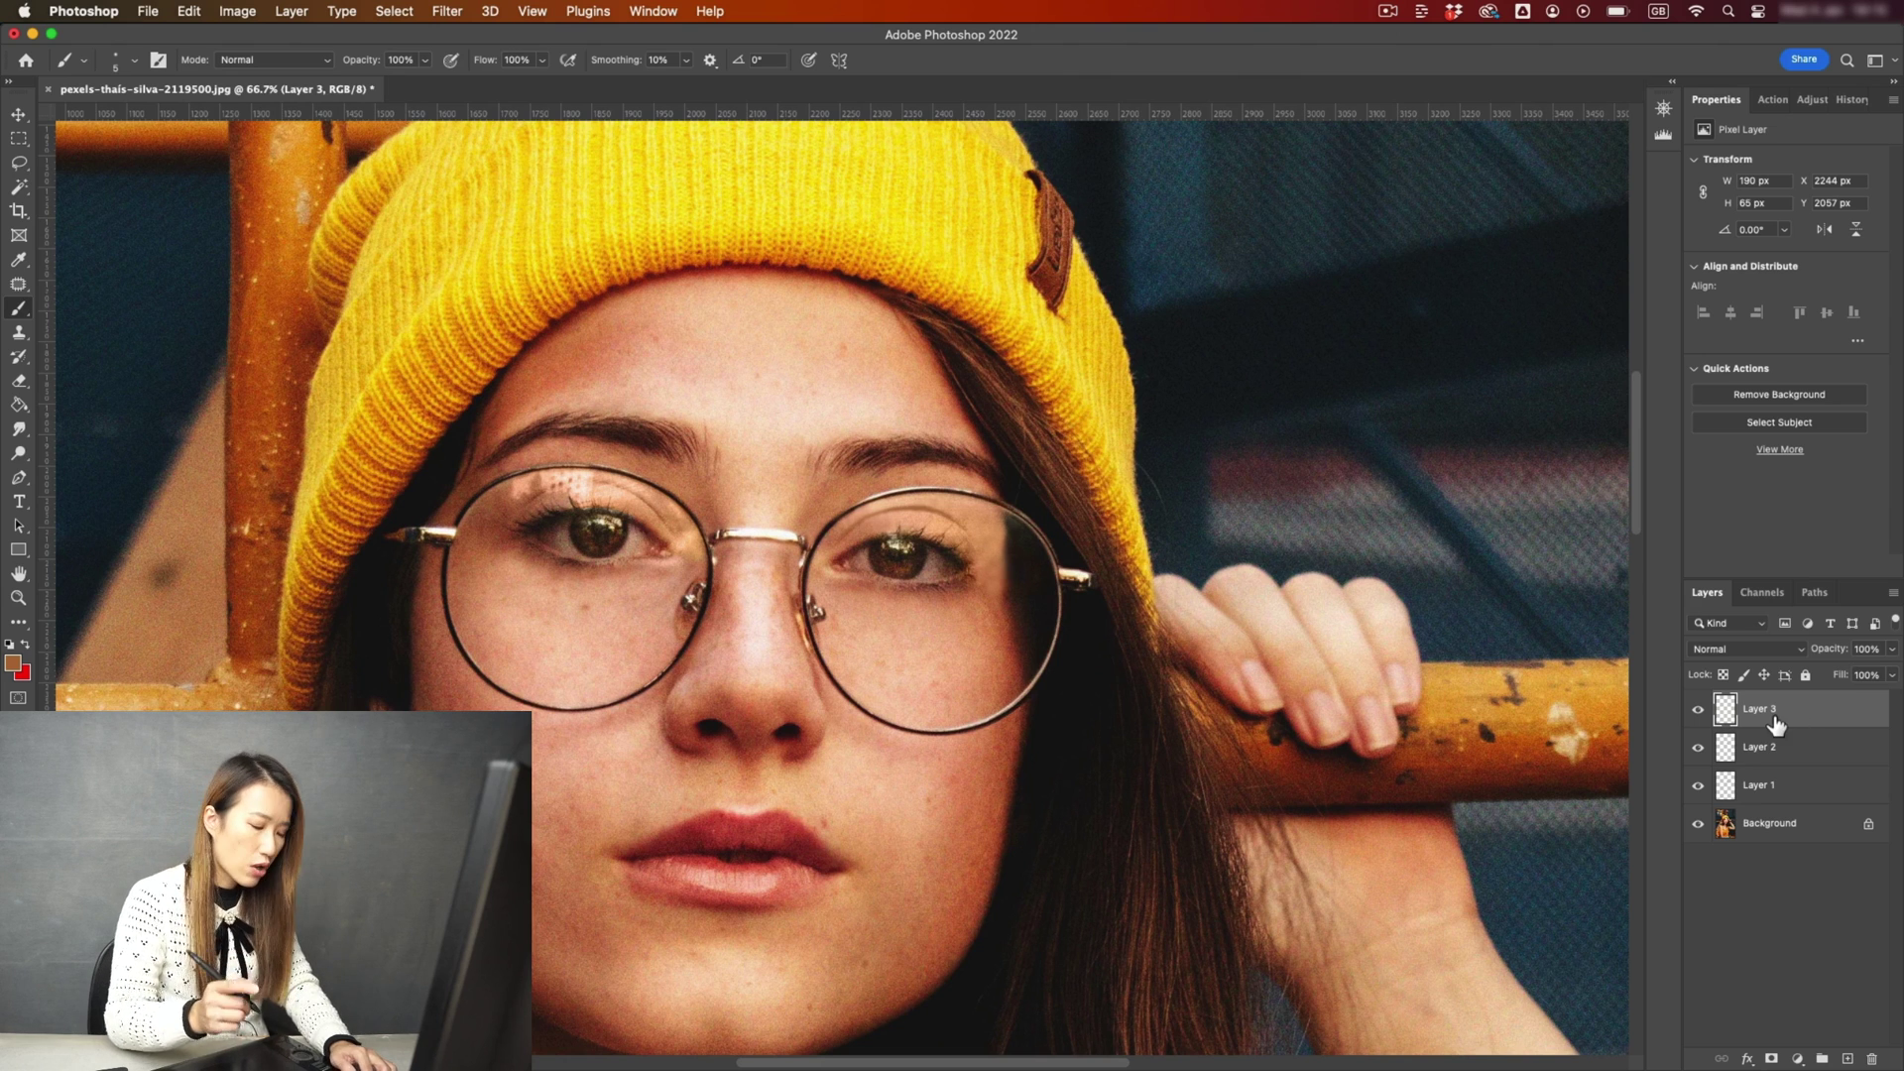
key("v")
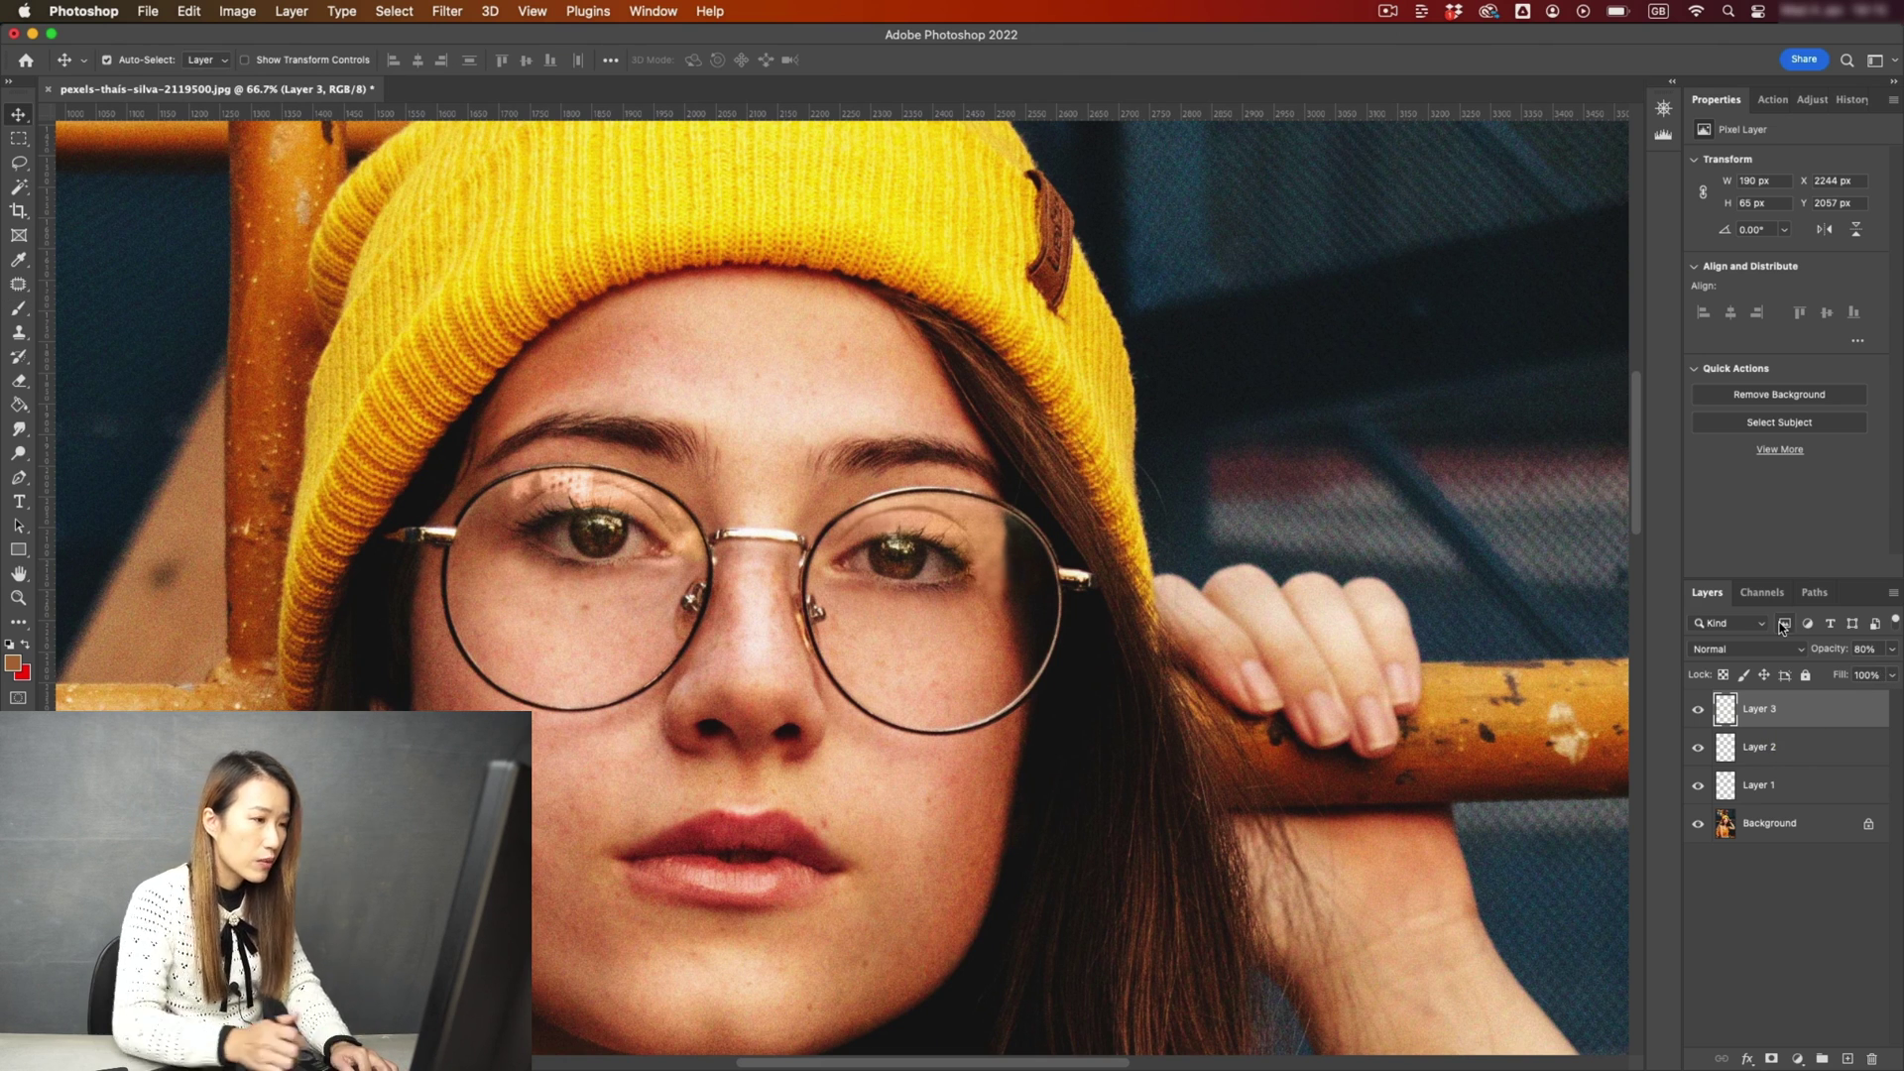
key("7")
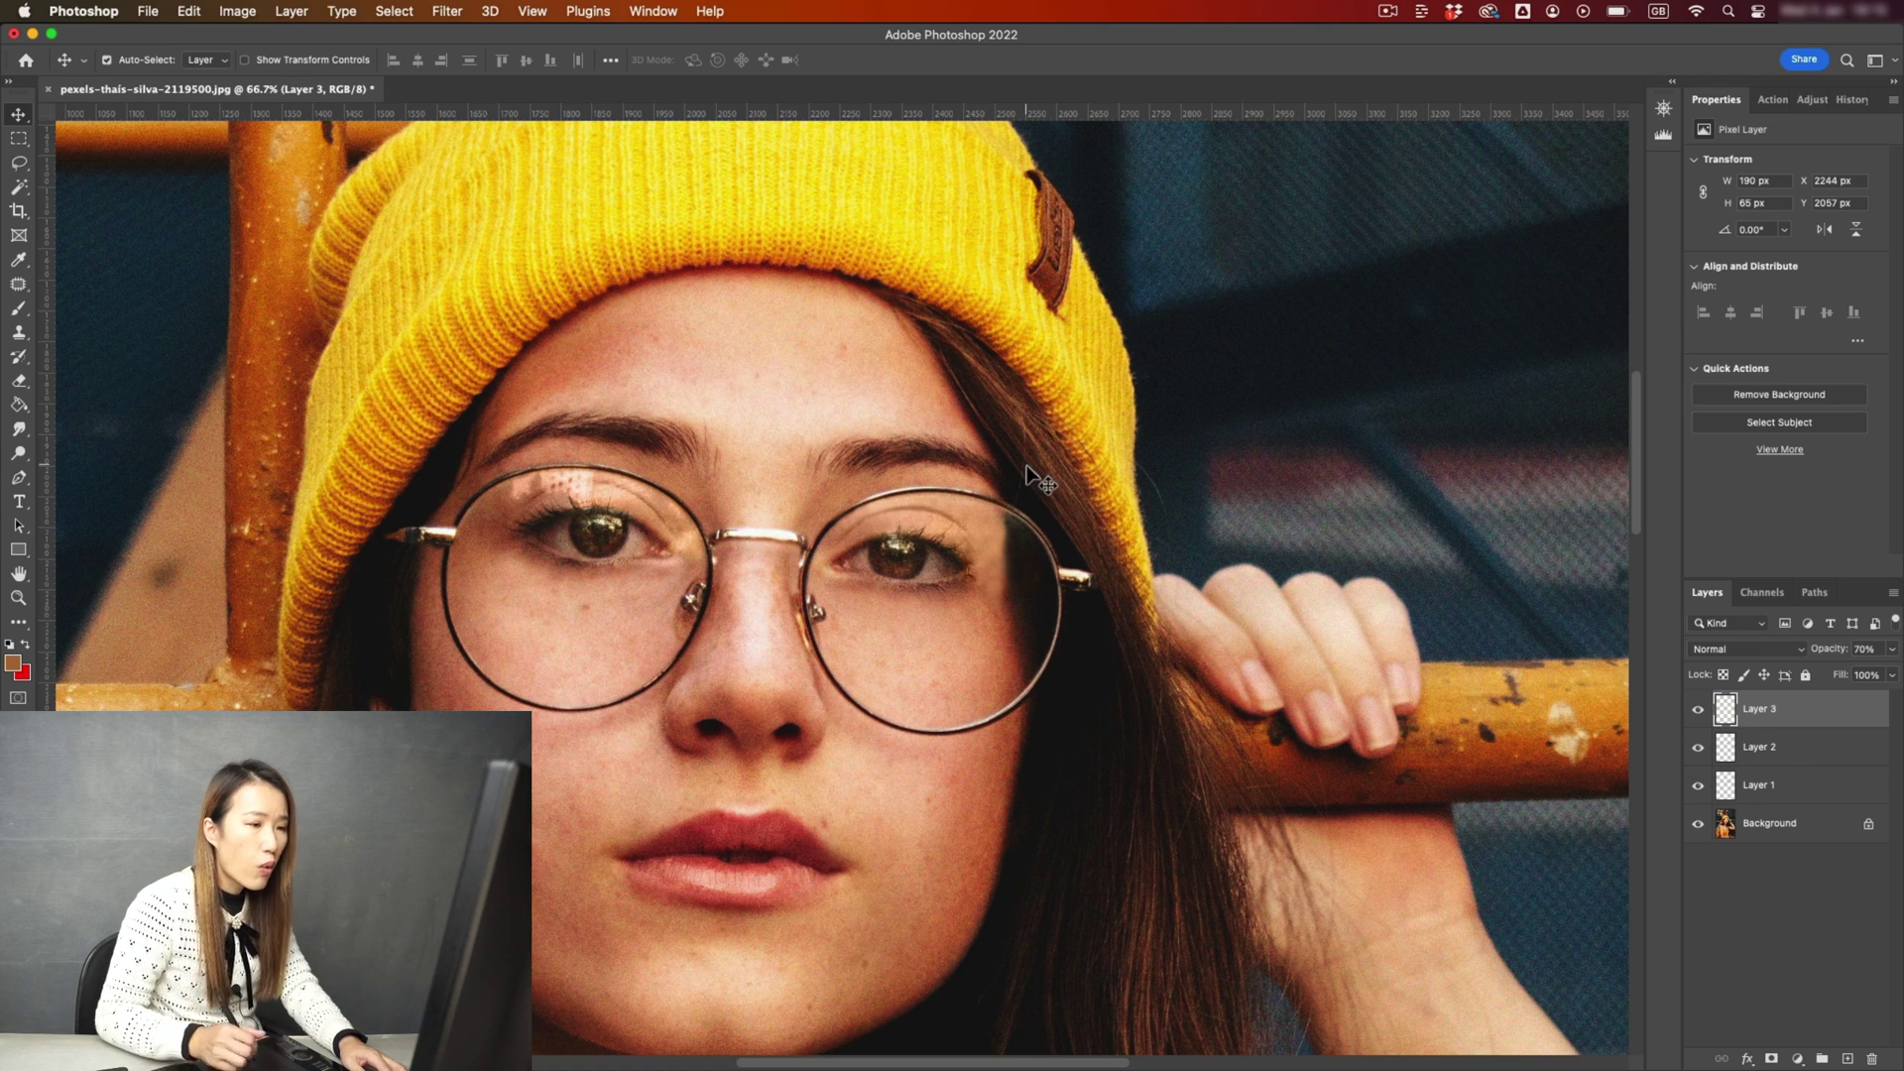
scroll(1204, 504, "up", 2)
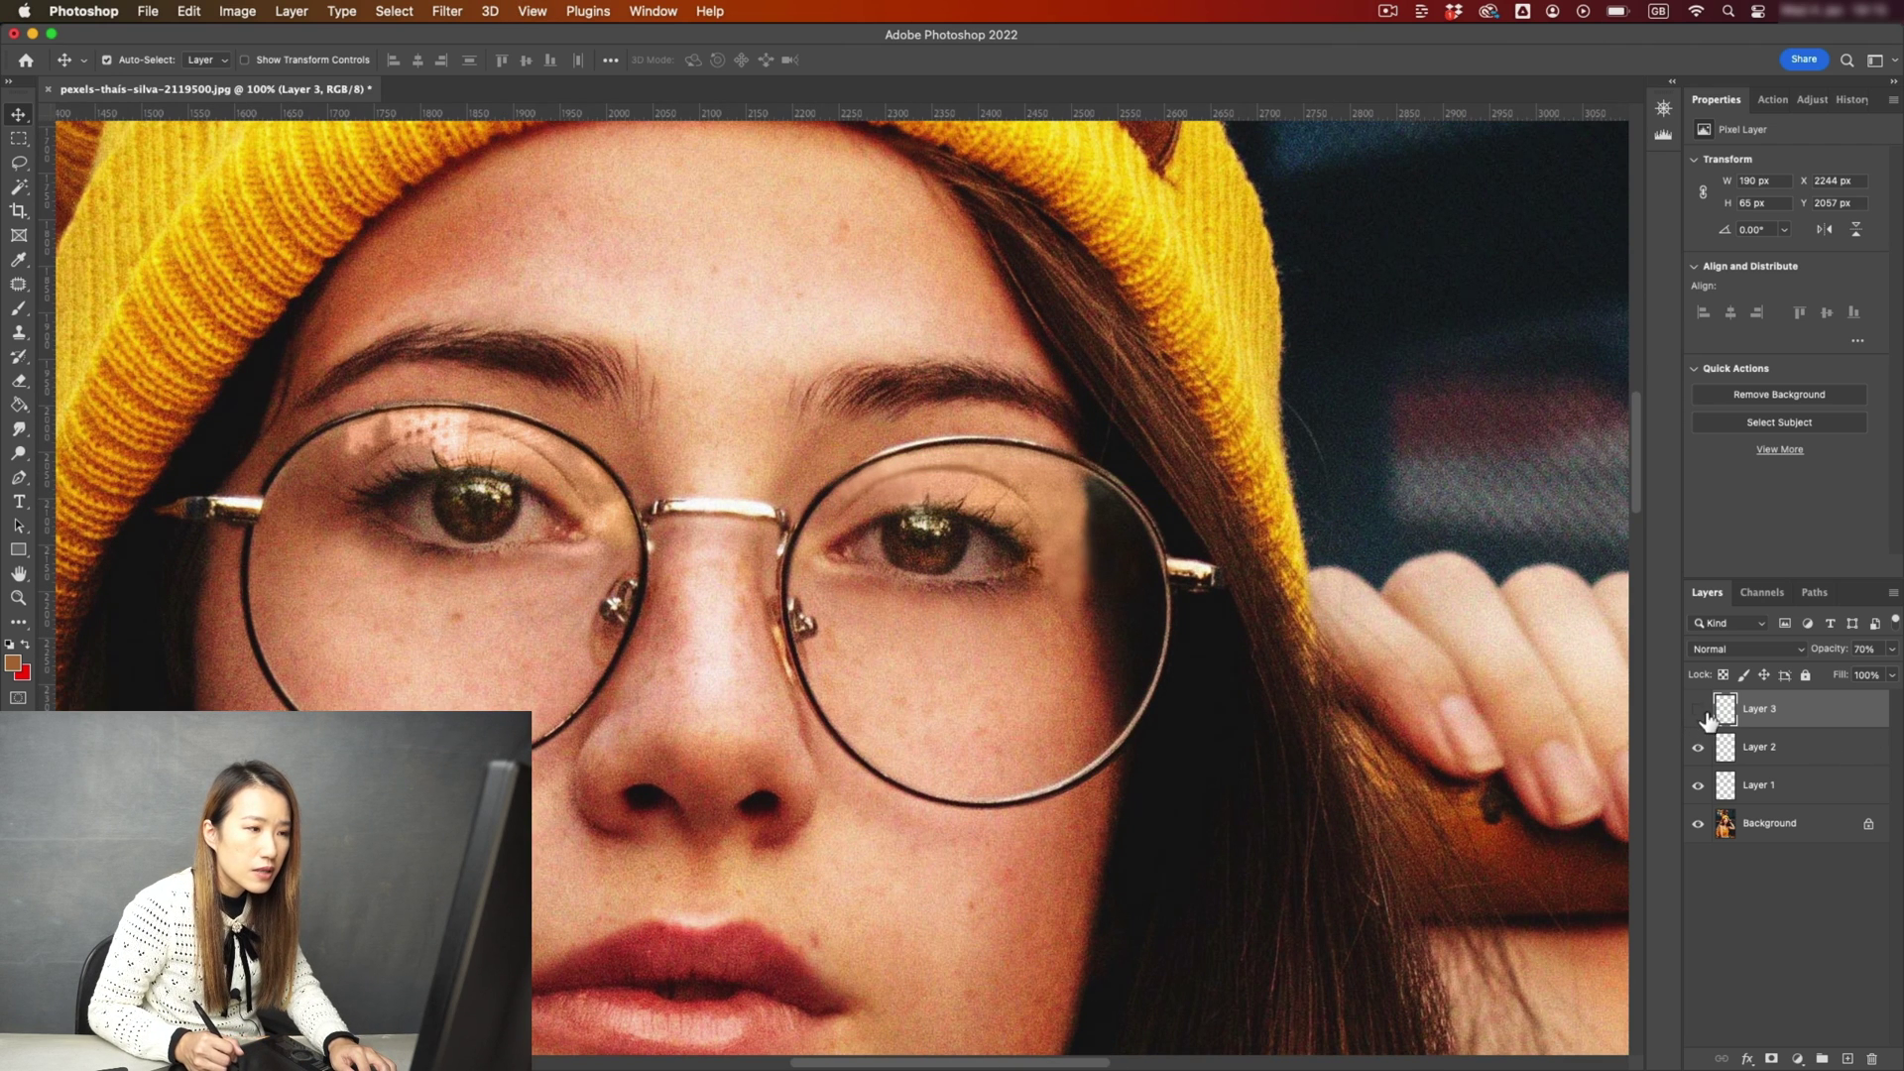
Toggle Layer 2's visibility to compare, then rename it 'clone'.
left_click(1726, 749)
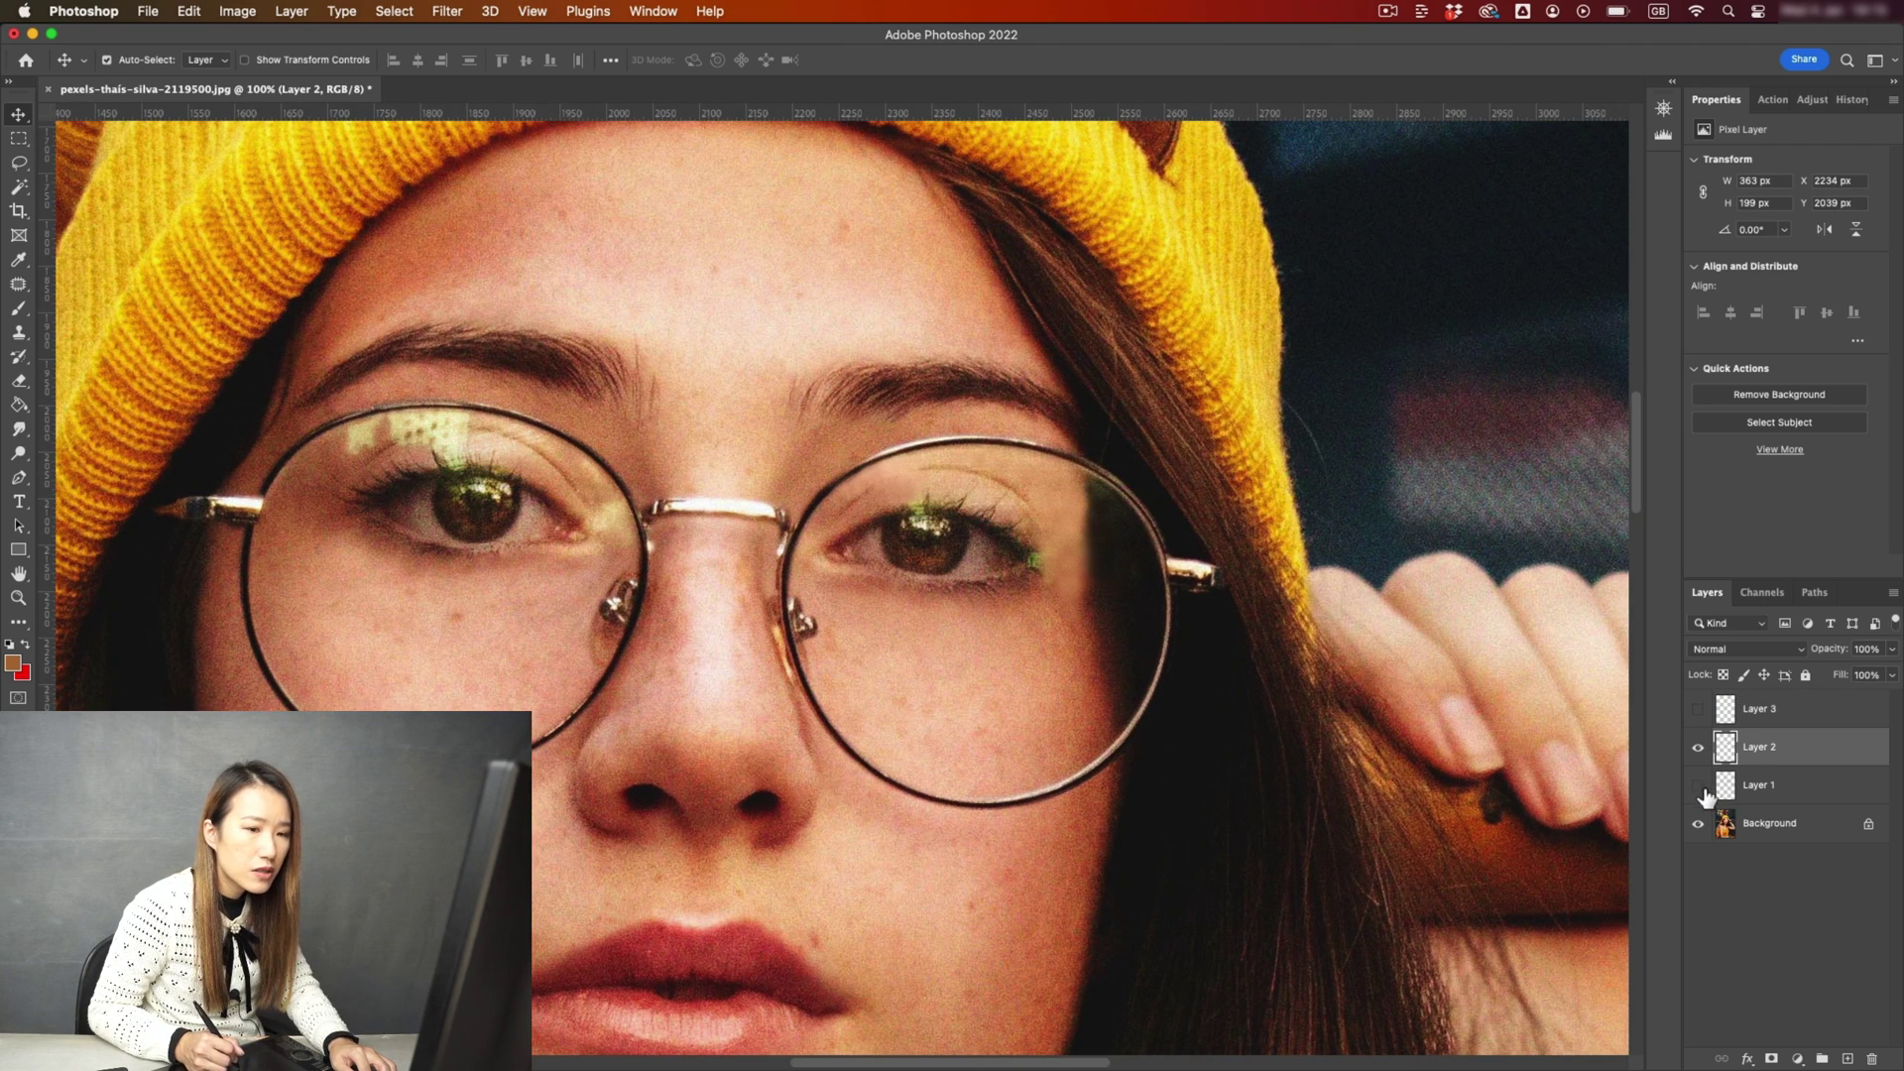
left_click(1699, 749)
left_click(1699, 749)
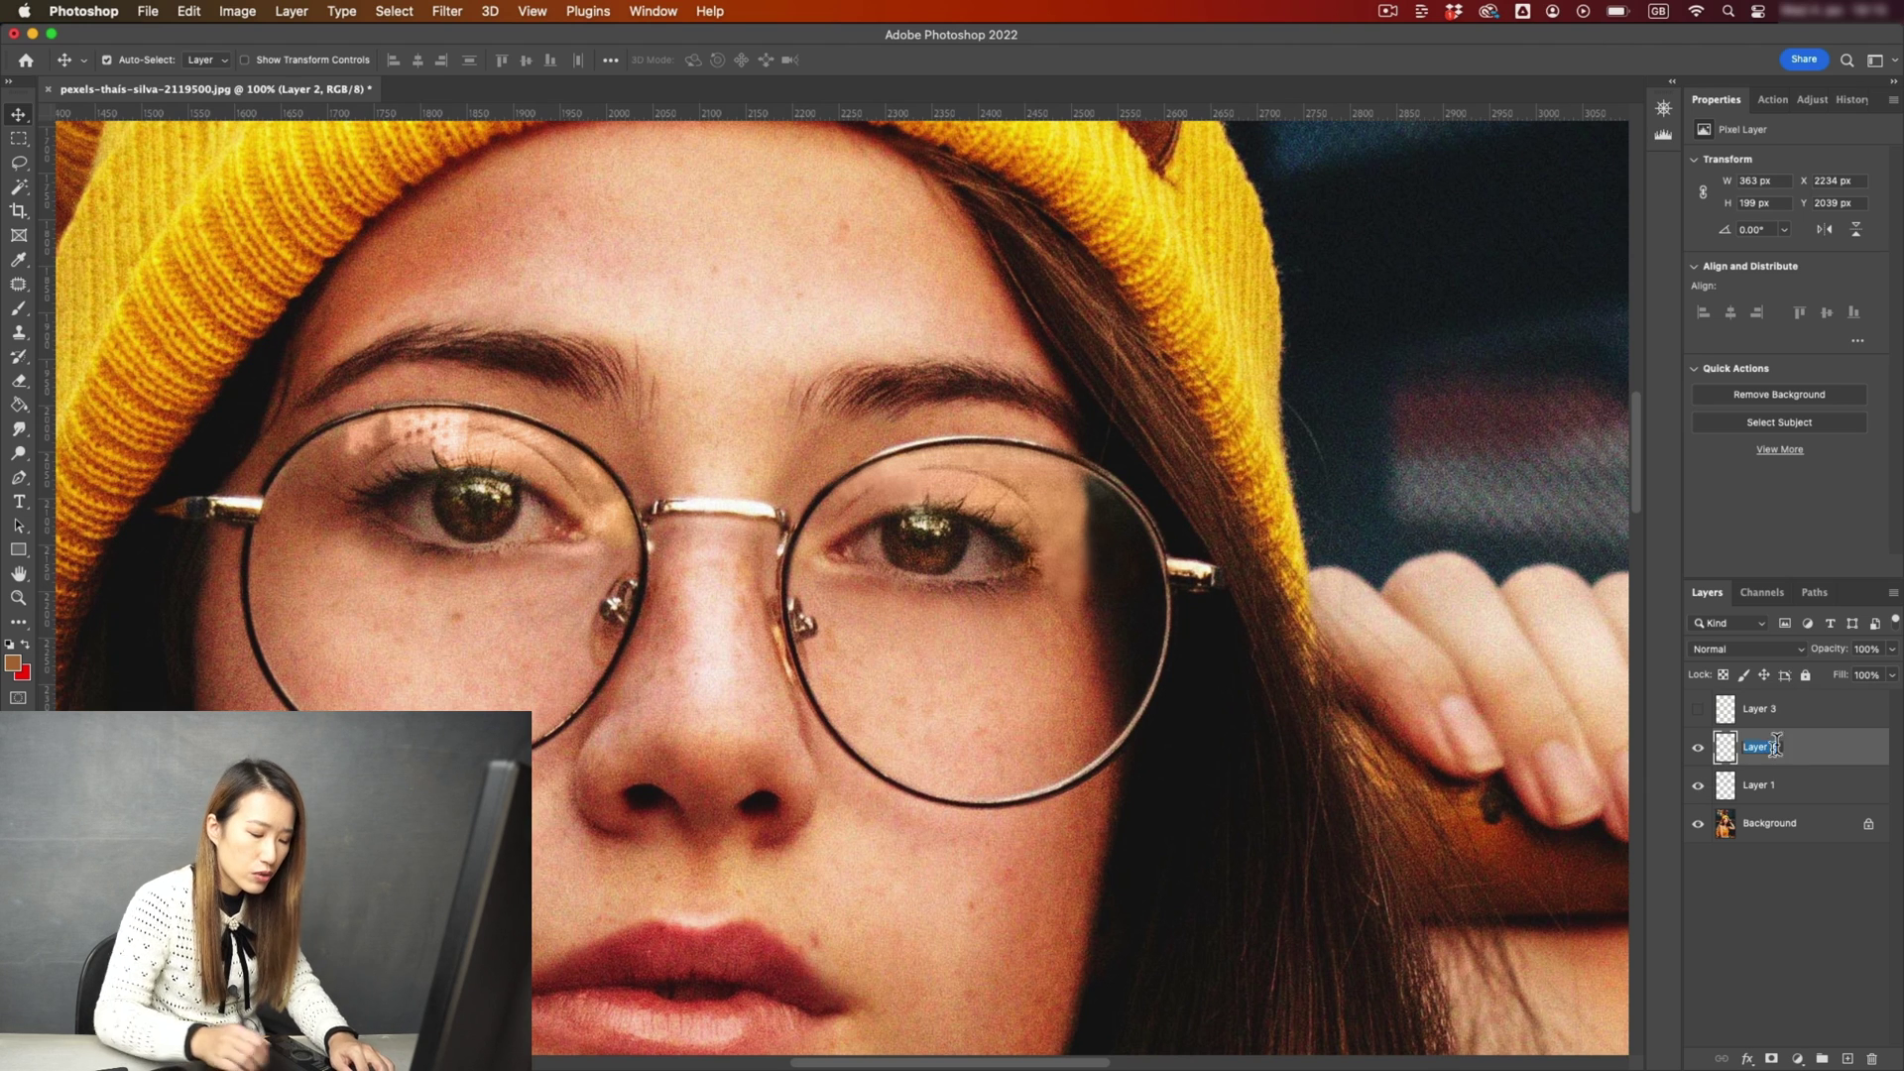
double_click(1760, 747)
type("cle")
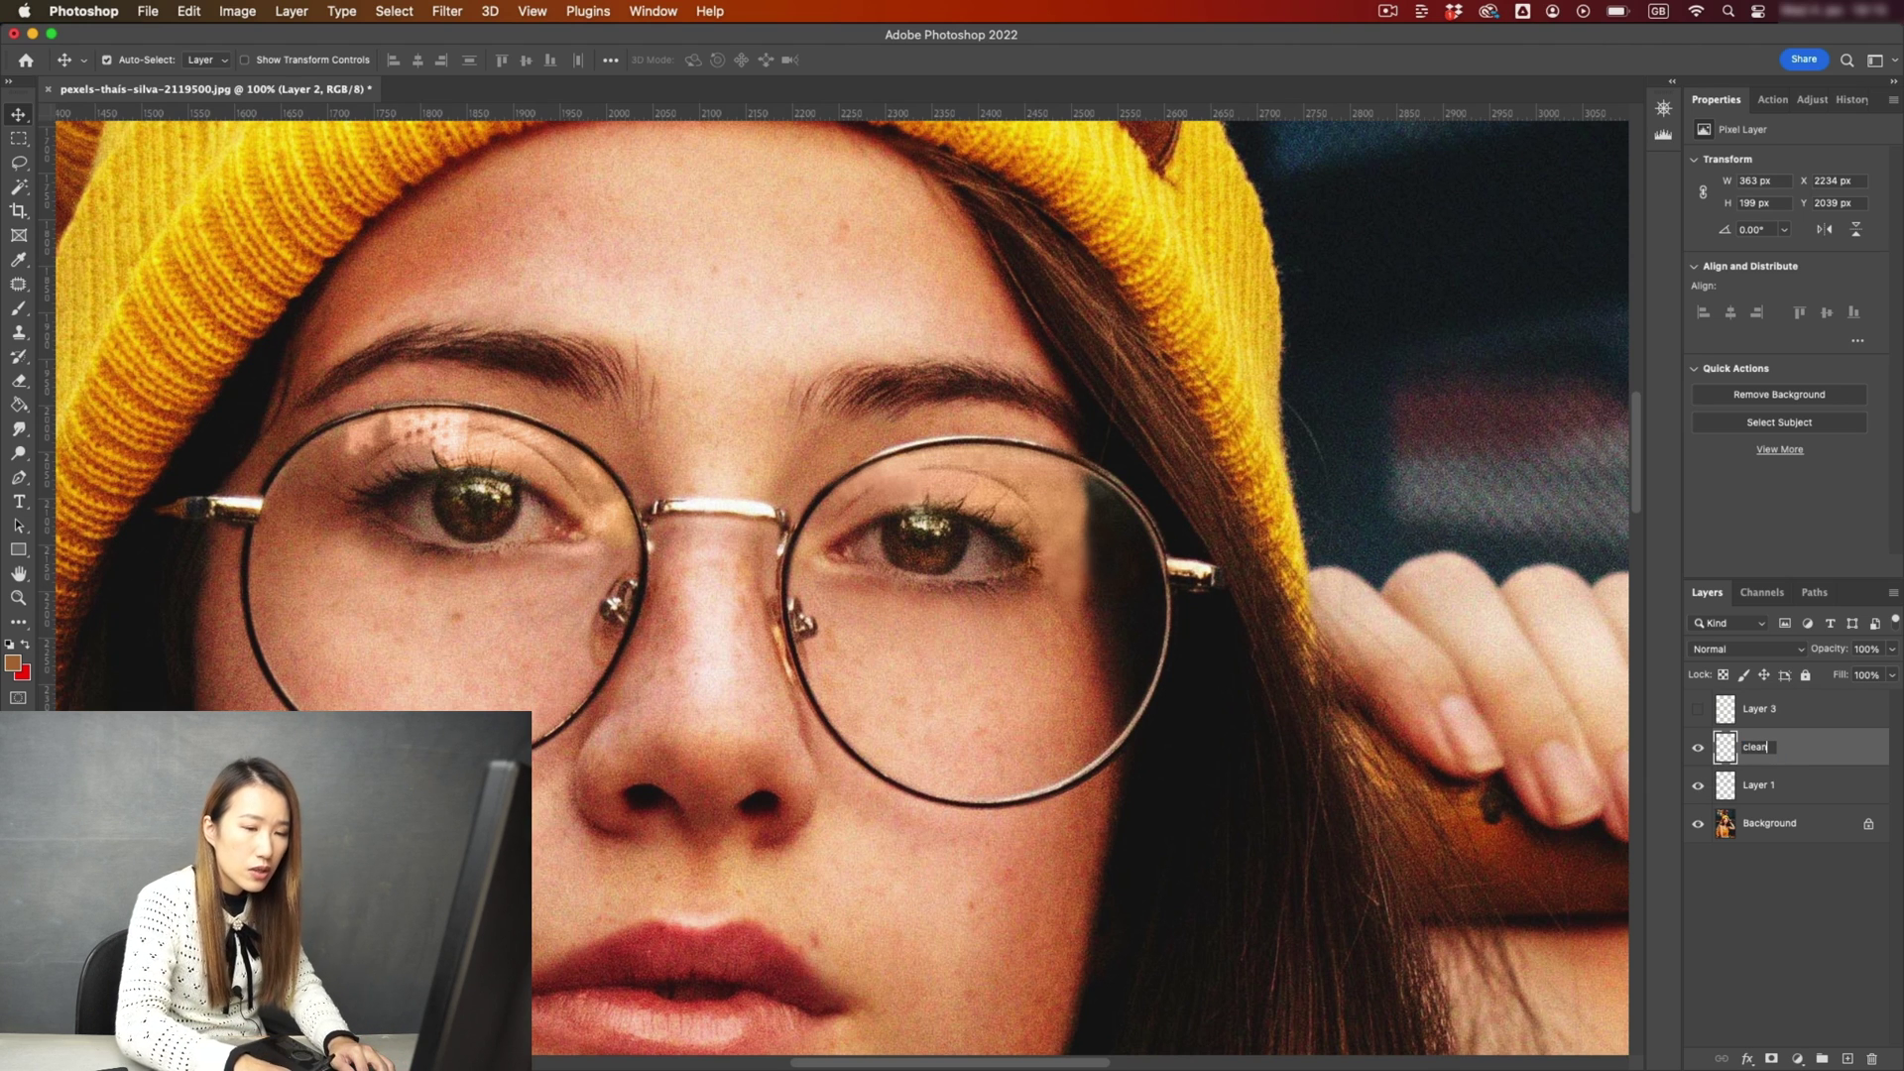
type("ne")
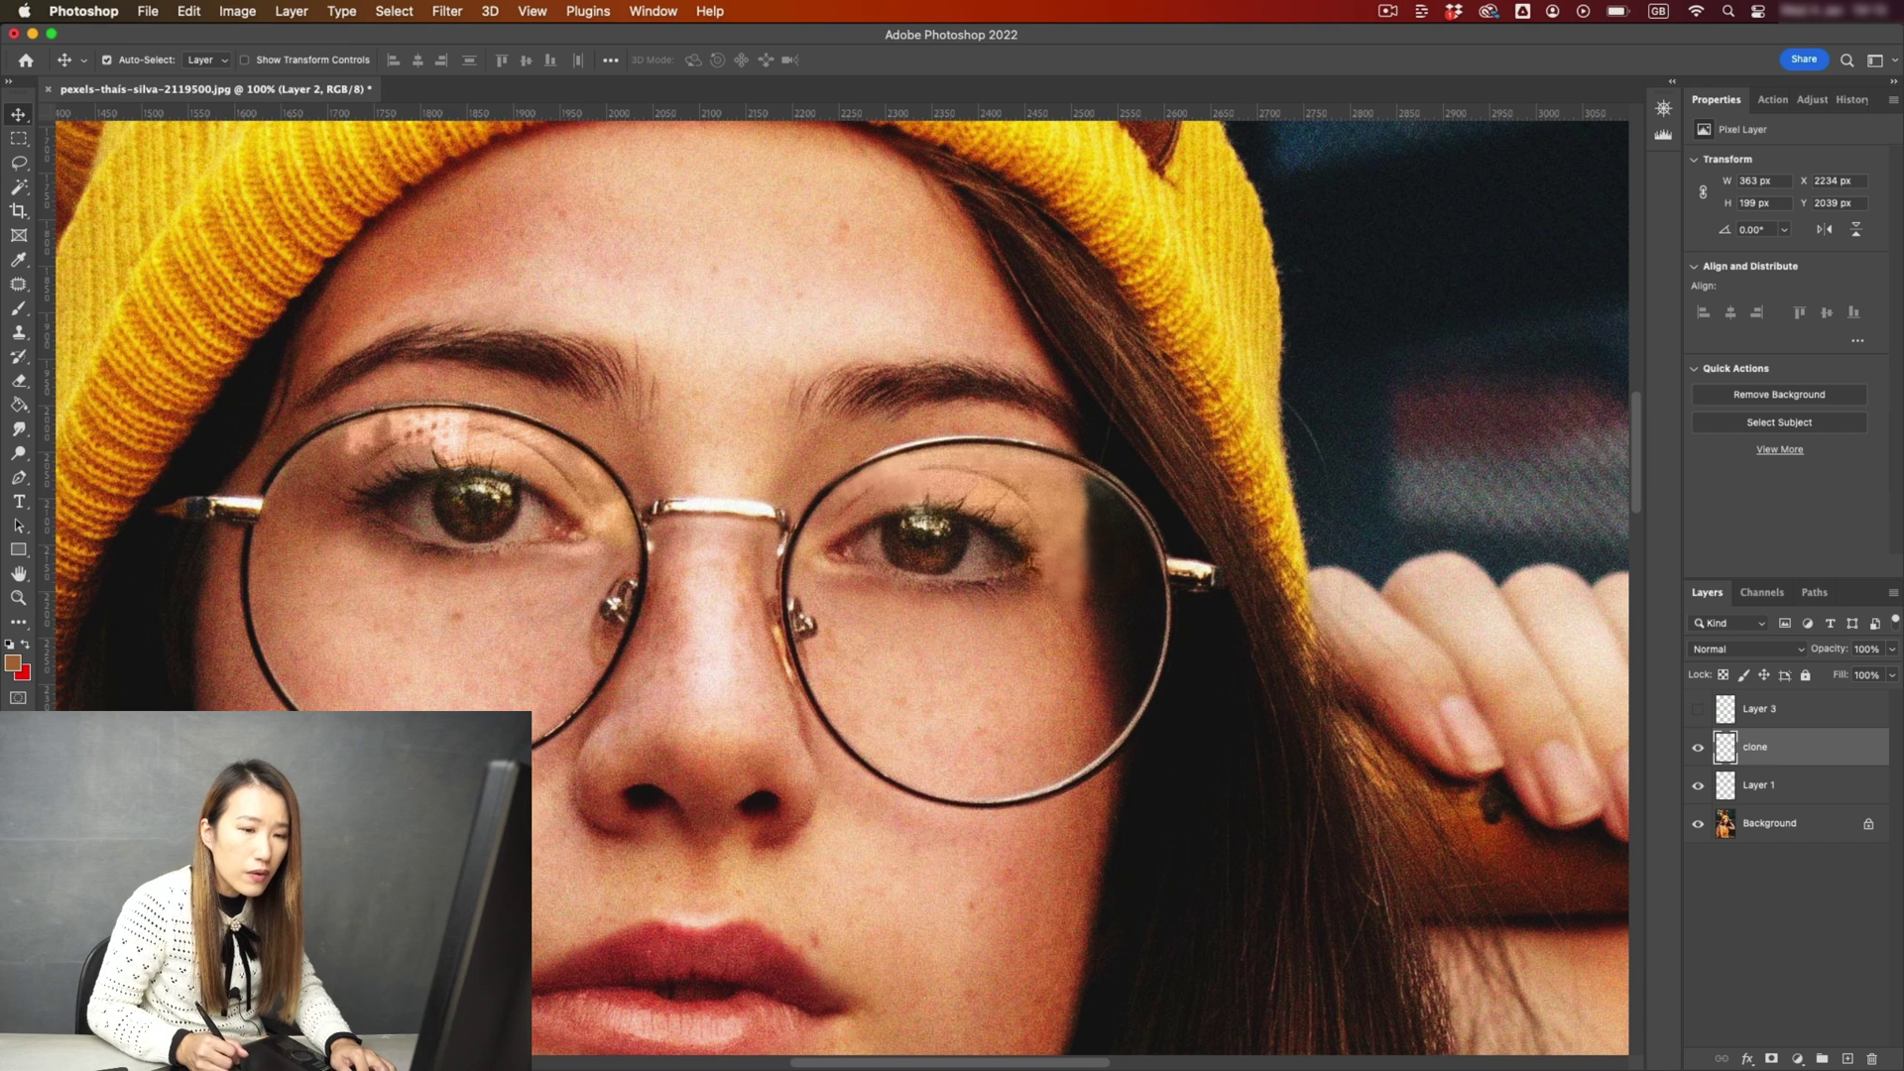
key("Return")
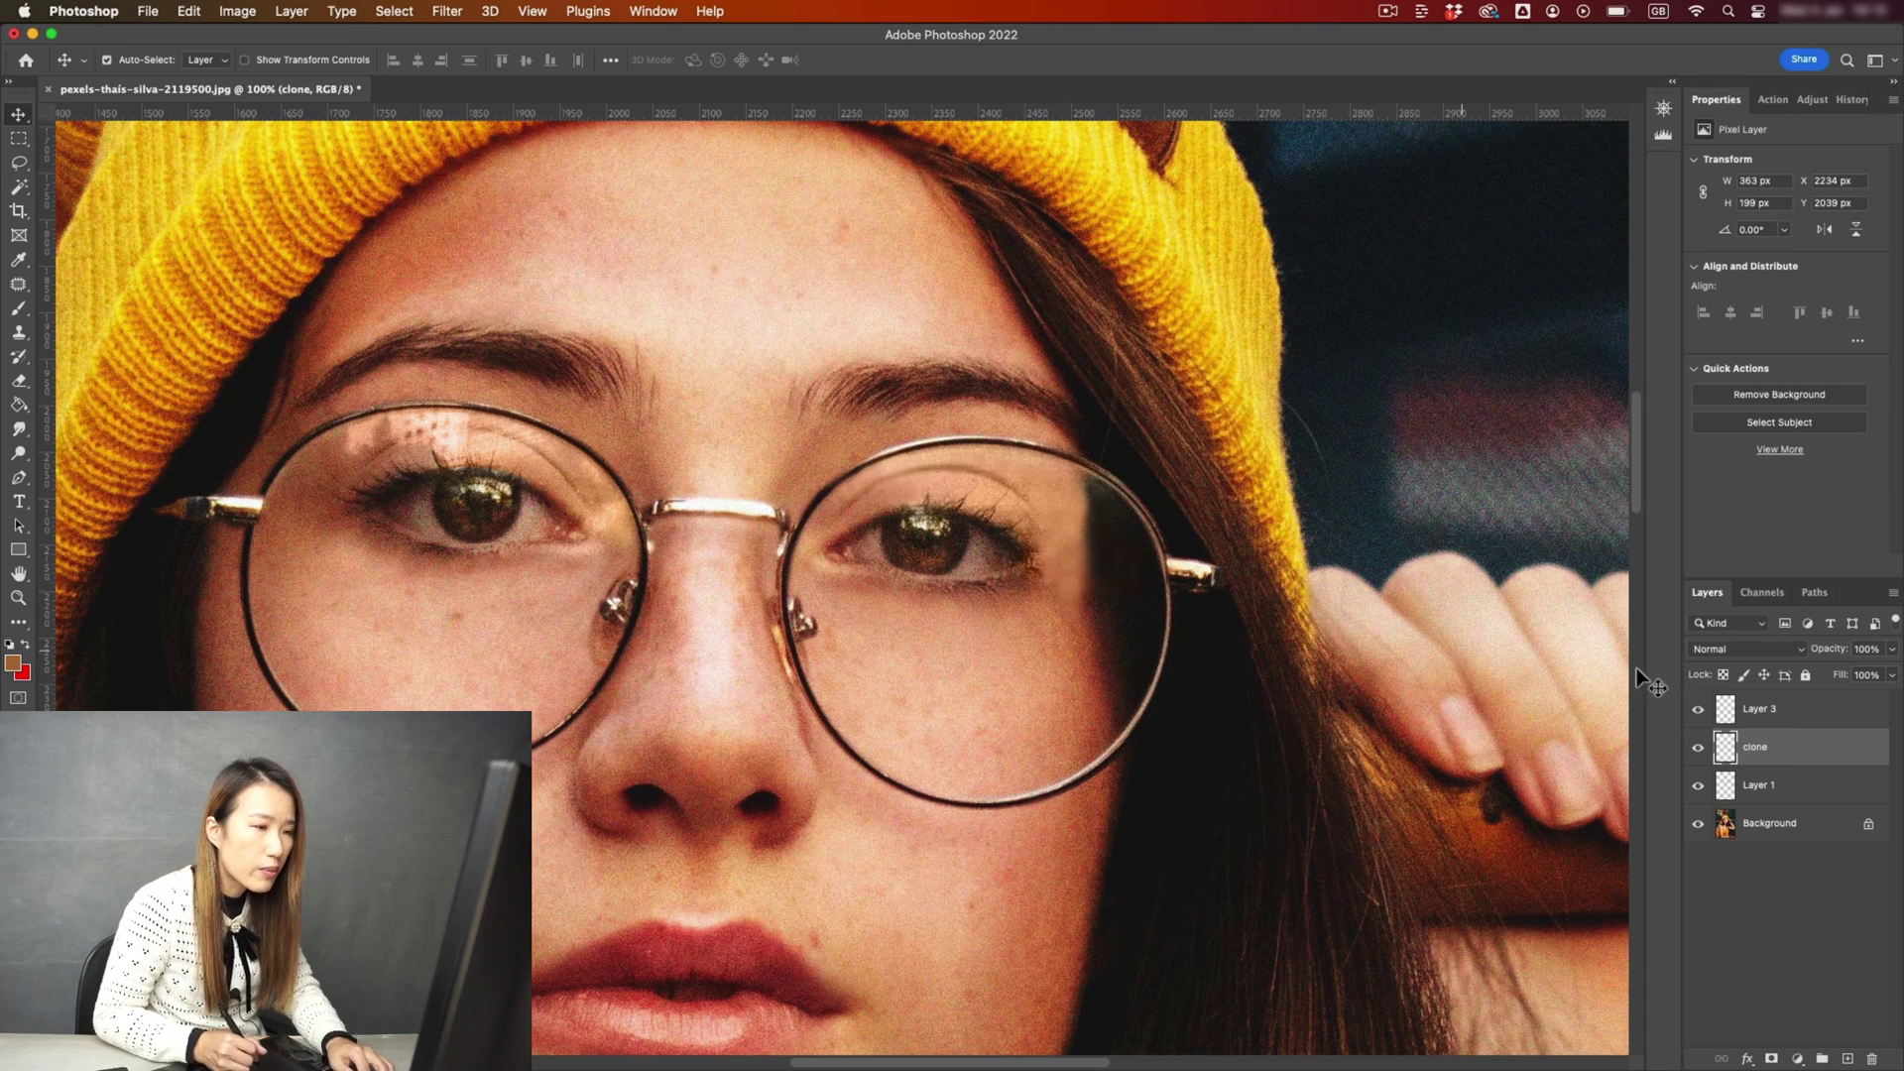
Switch to the Clone Stamp tool and enlarge its brush.
key("s")
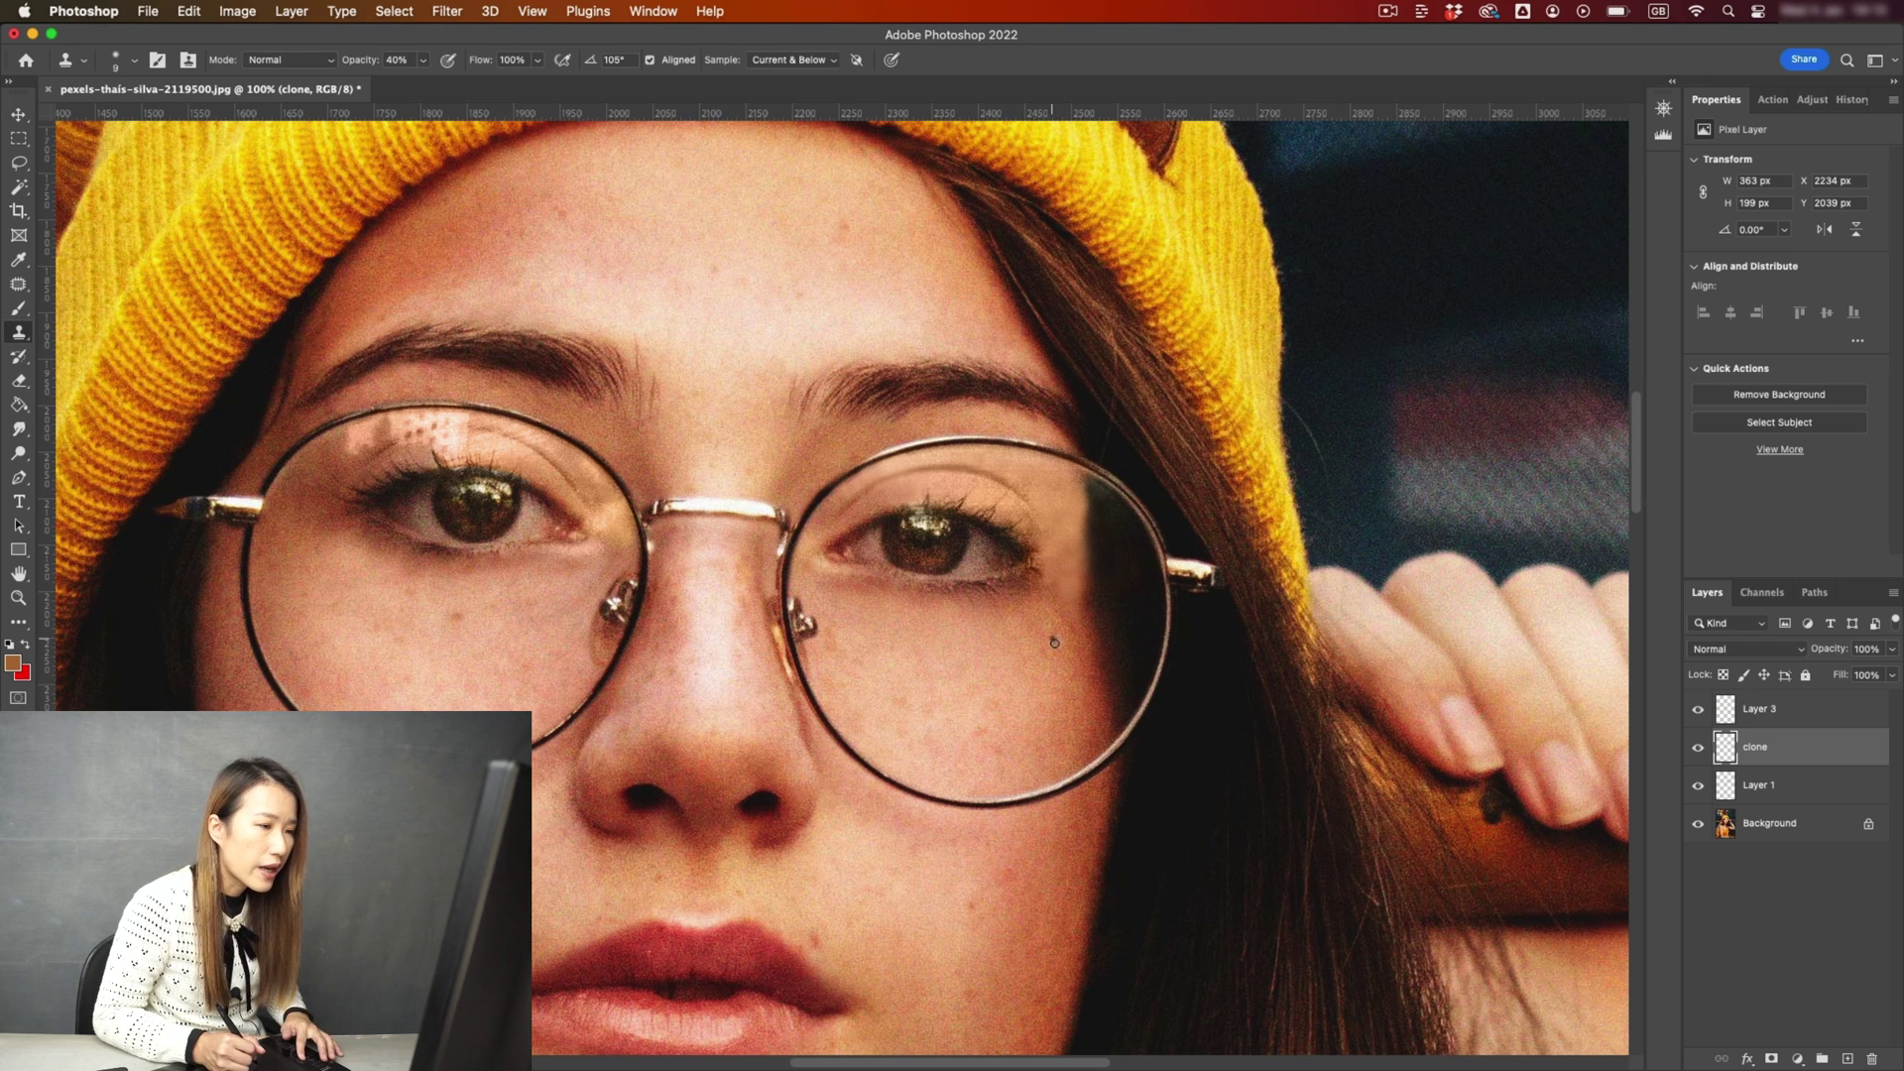
key("bracketright")
key("bracketright")
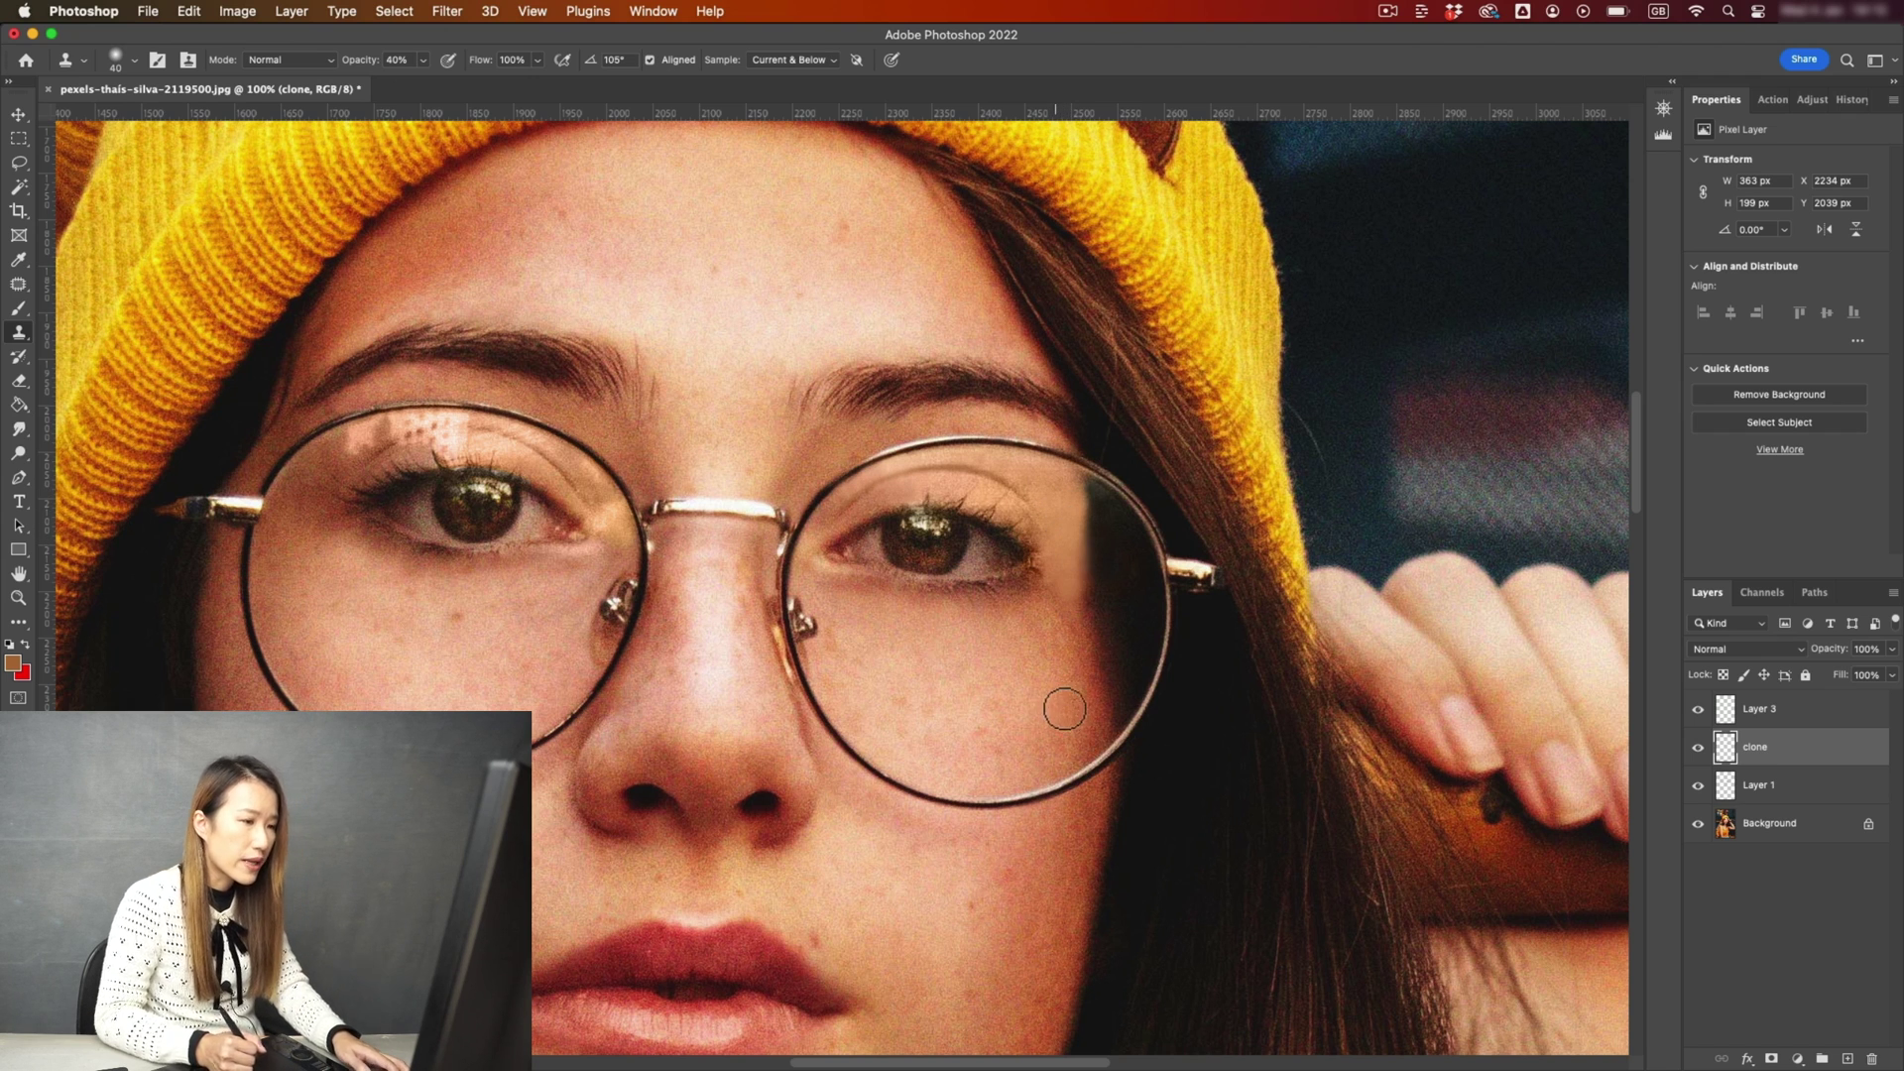
scroll(1066, 602, "down", 2)
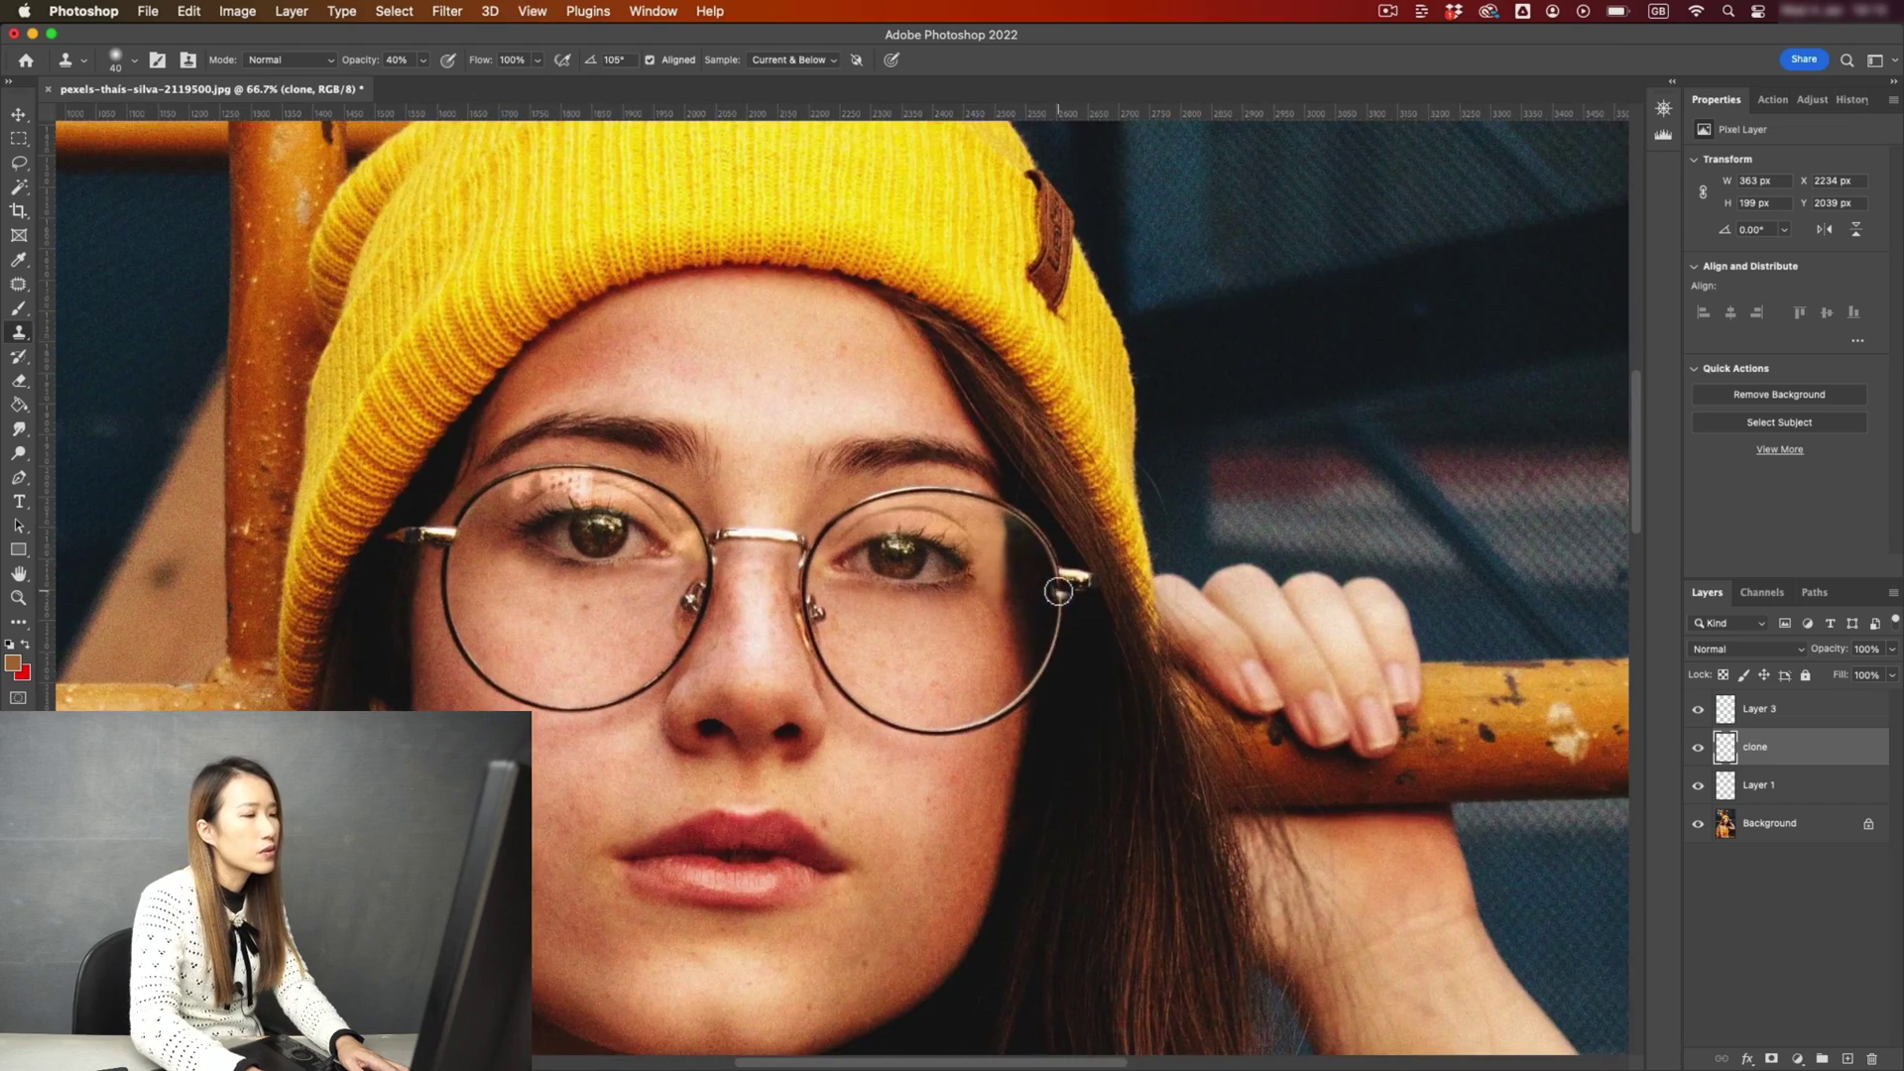
scroll(1066, 601, "down", 1)
scroll(1065, 601, "up", 4)
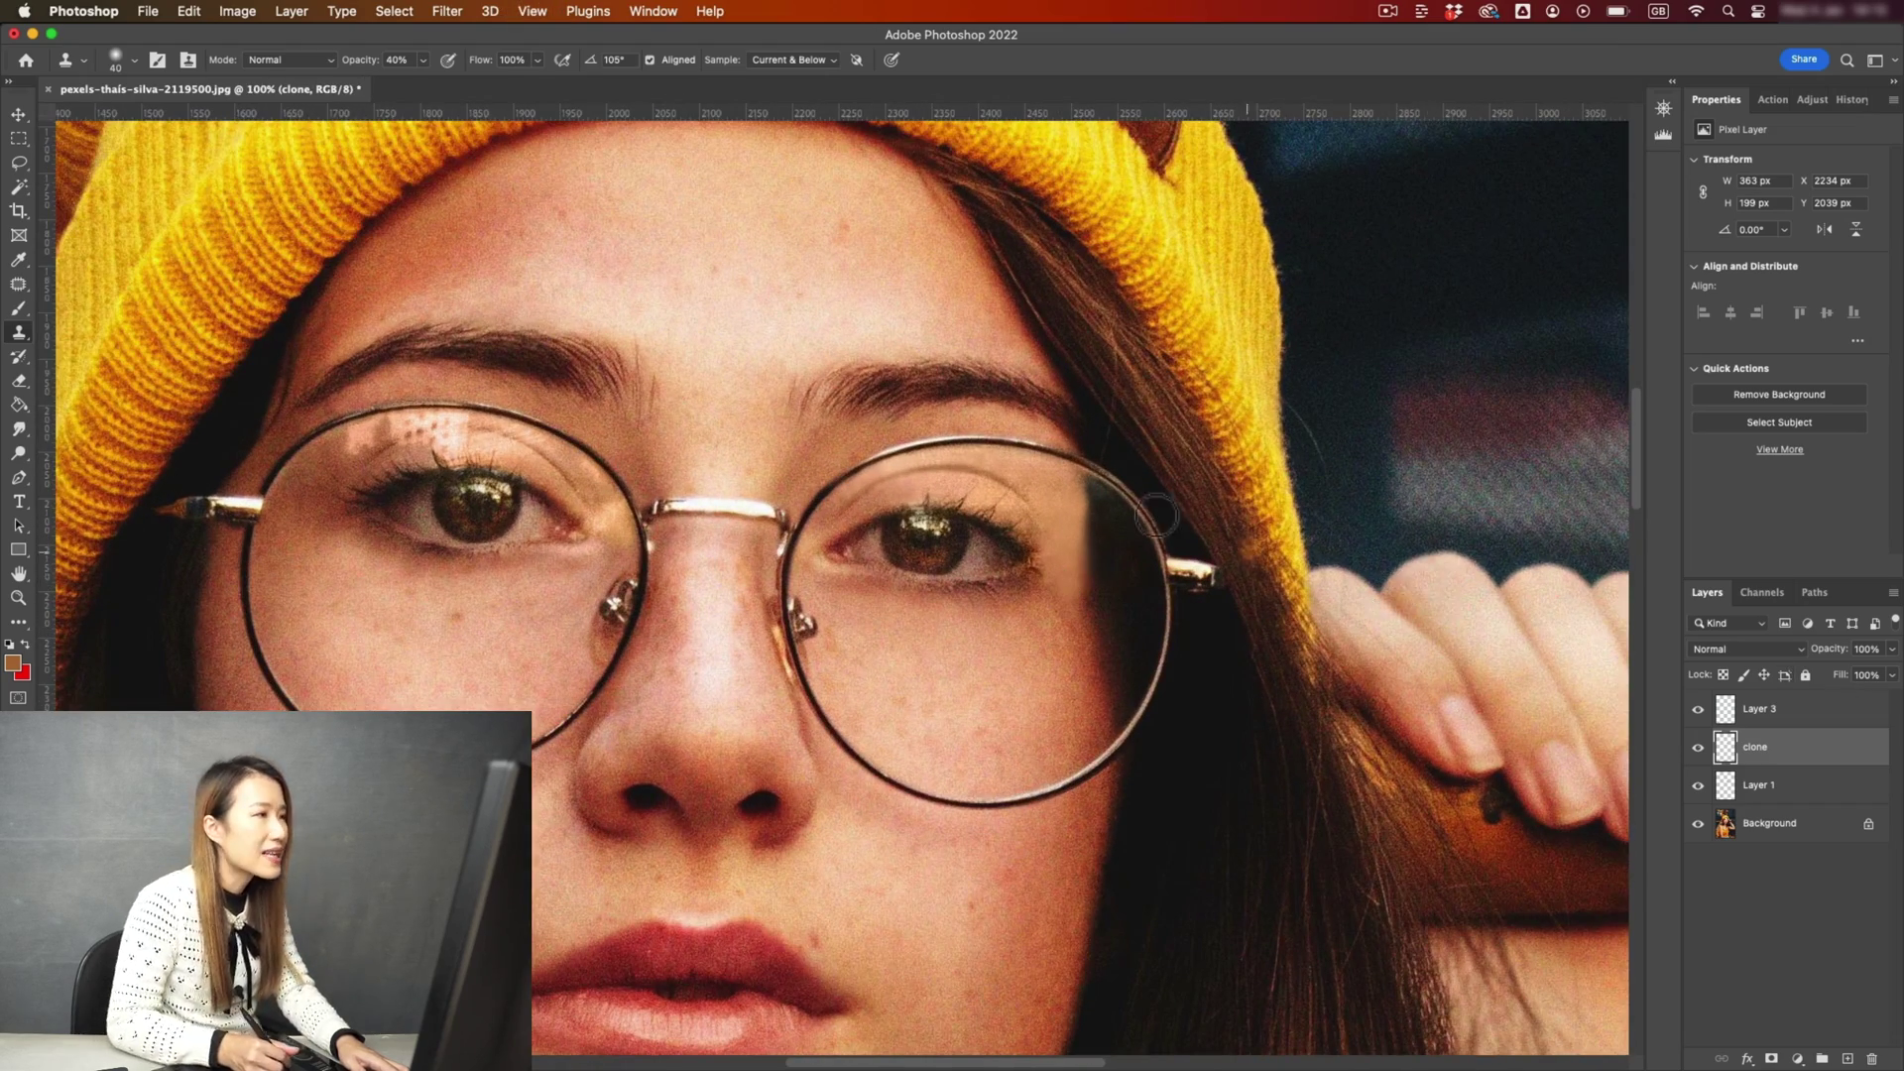
Open Filter > Noise > Add Noise for the clone layer.
left_click(447, 16)
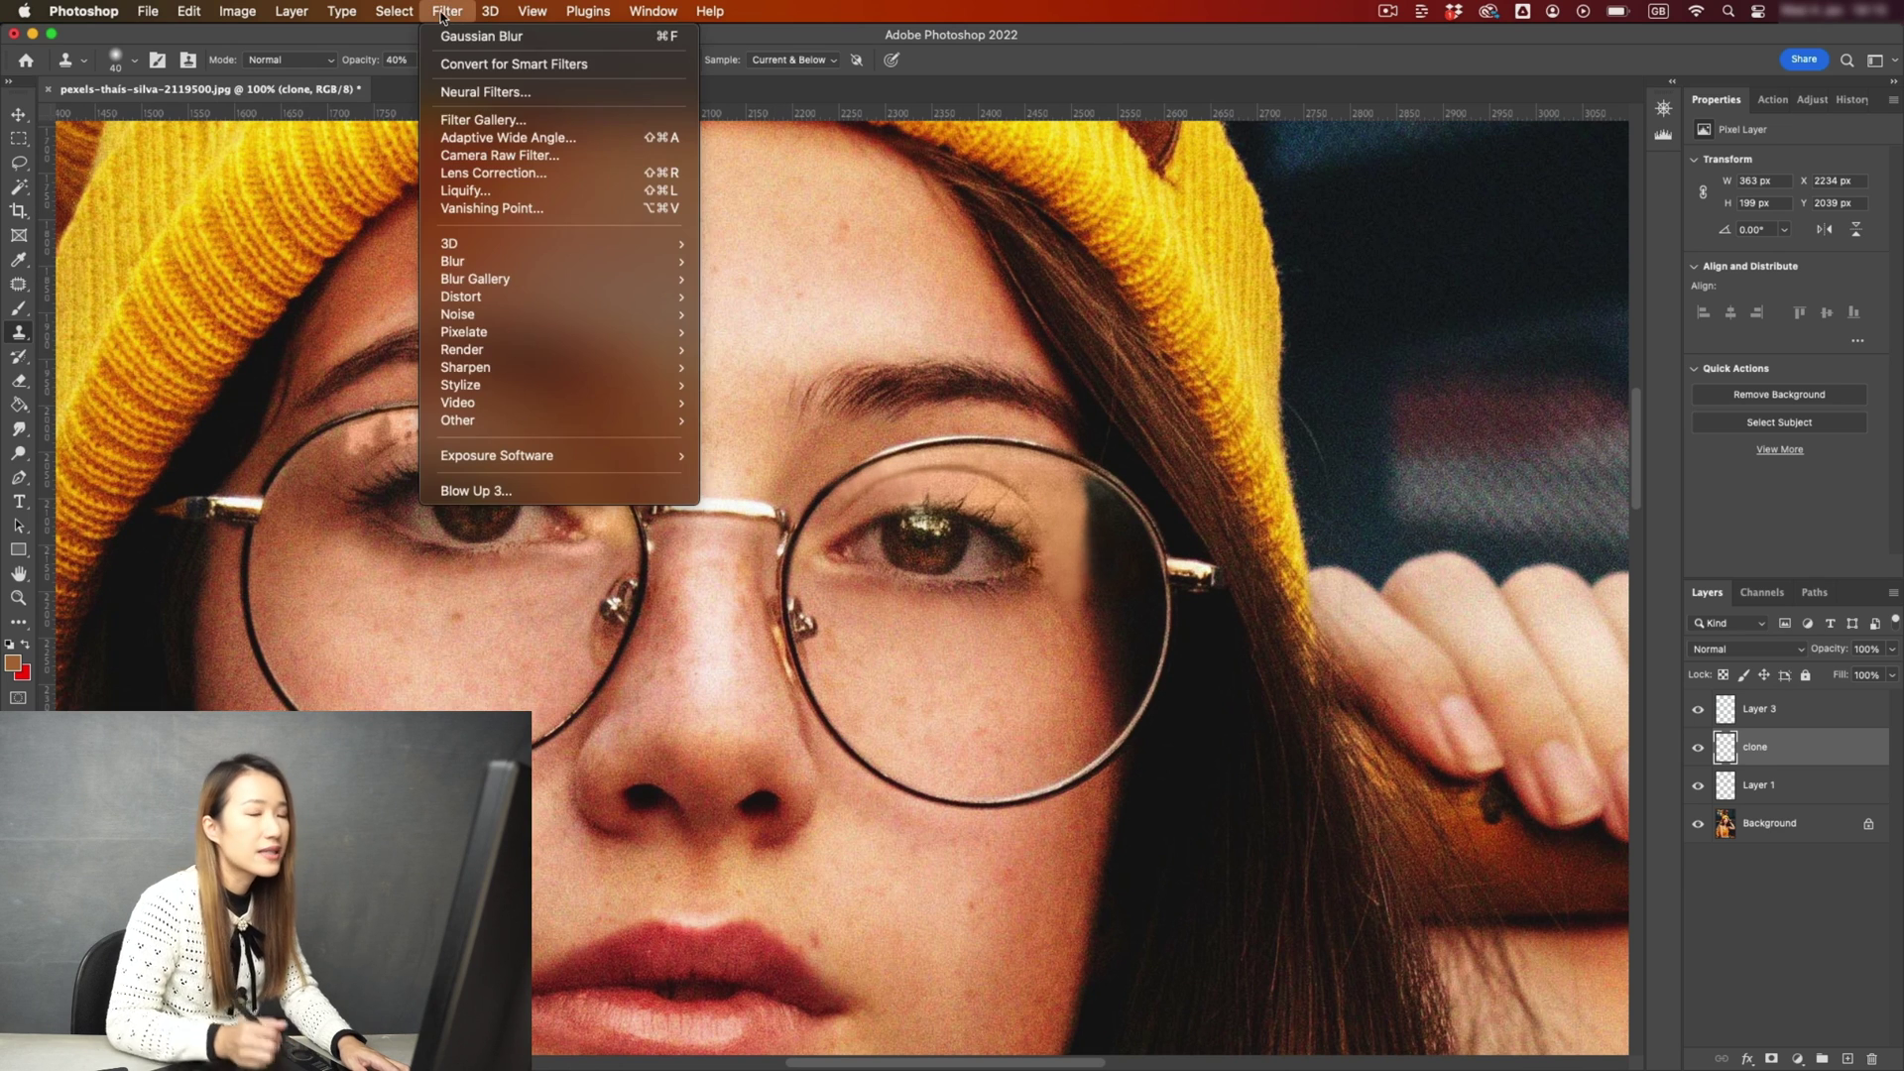
key("Escape")
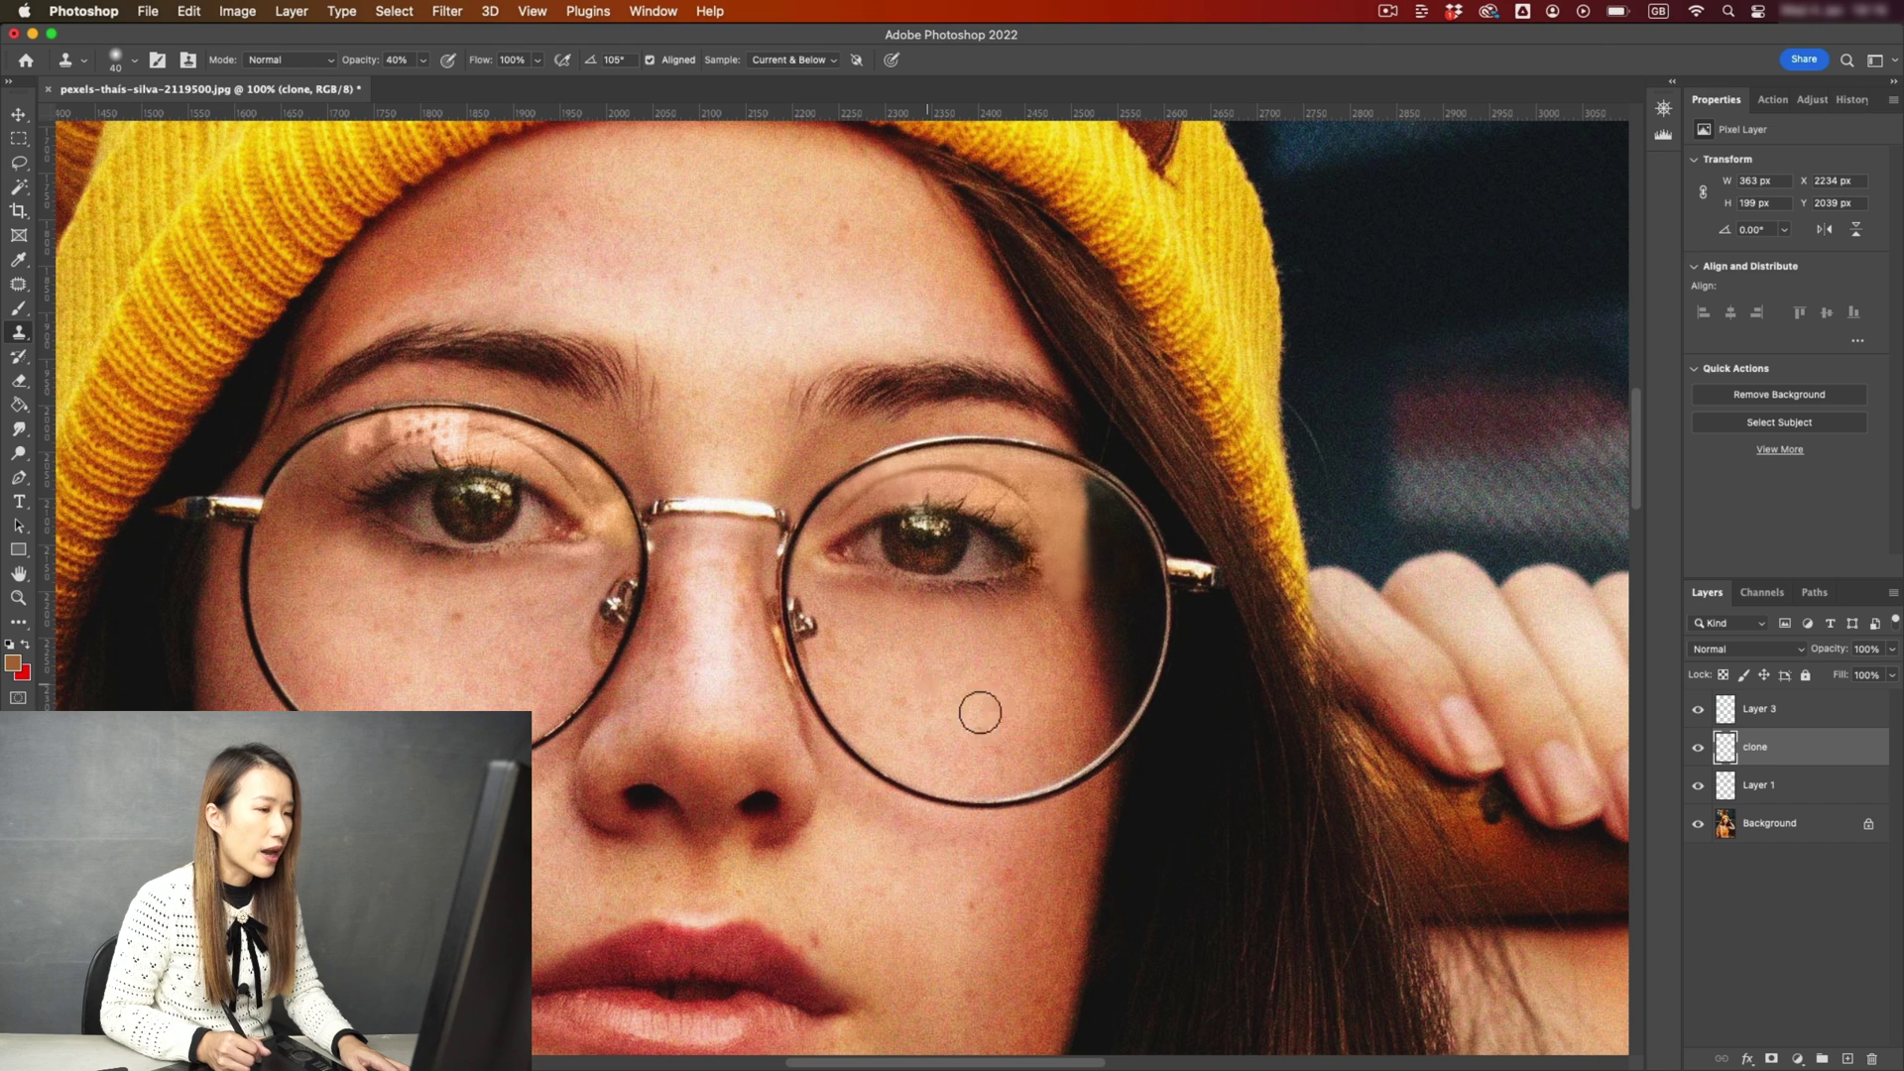
left_click(447, 10)
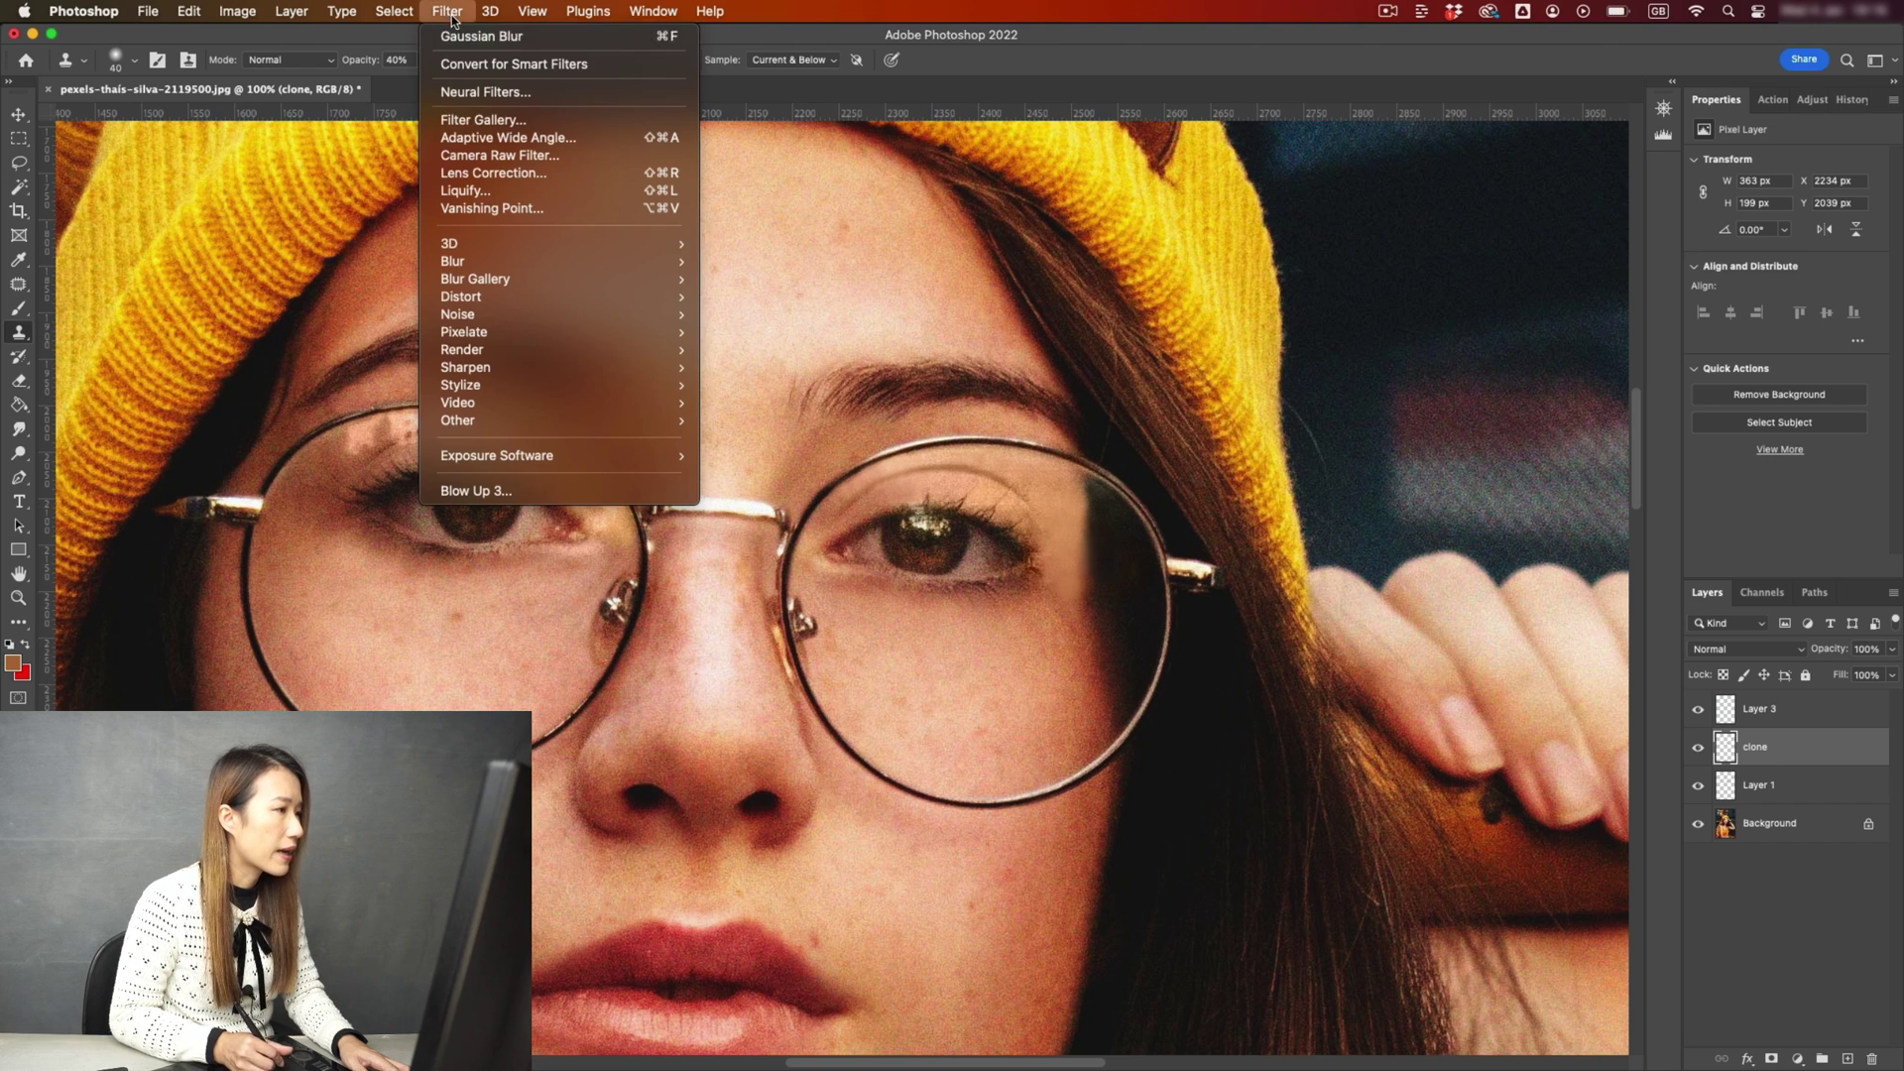
mouse_move(554, 315)
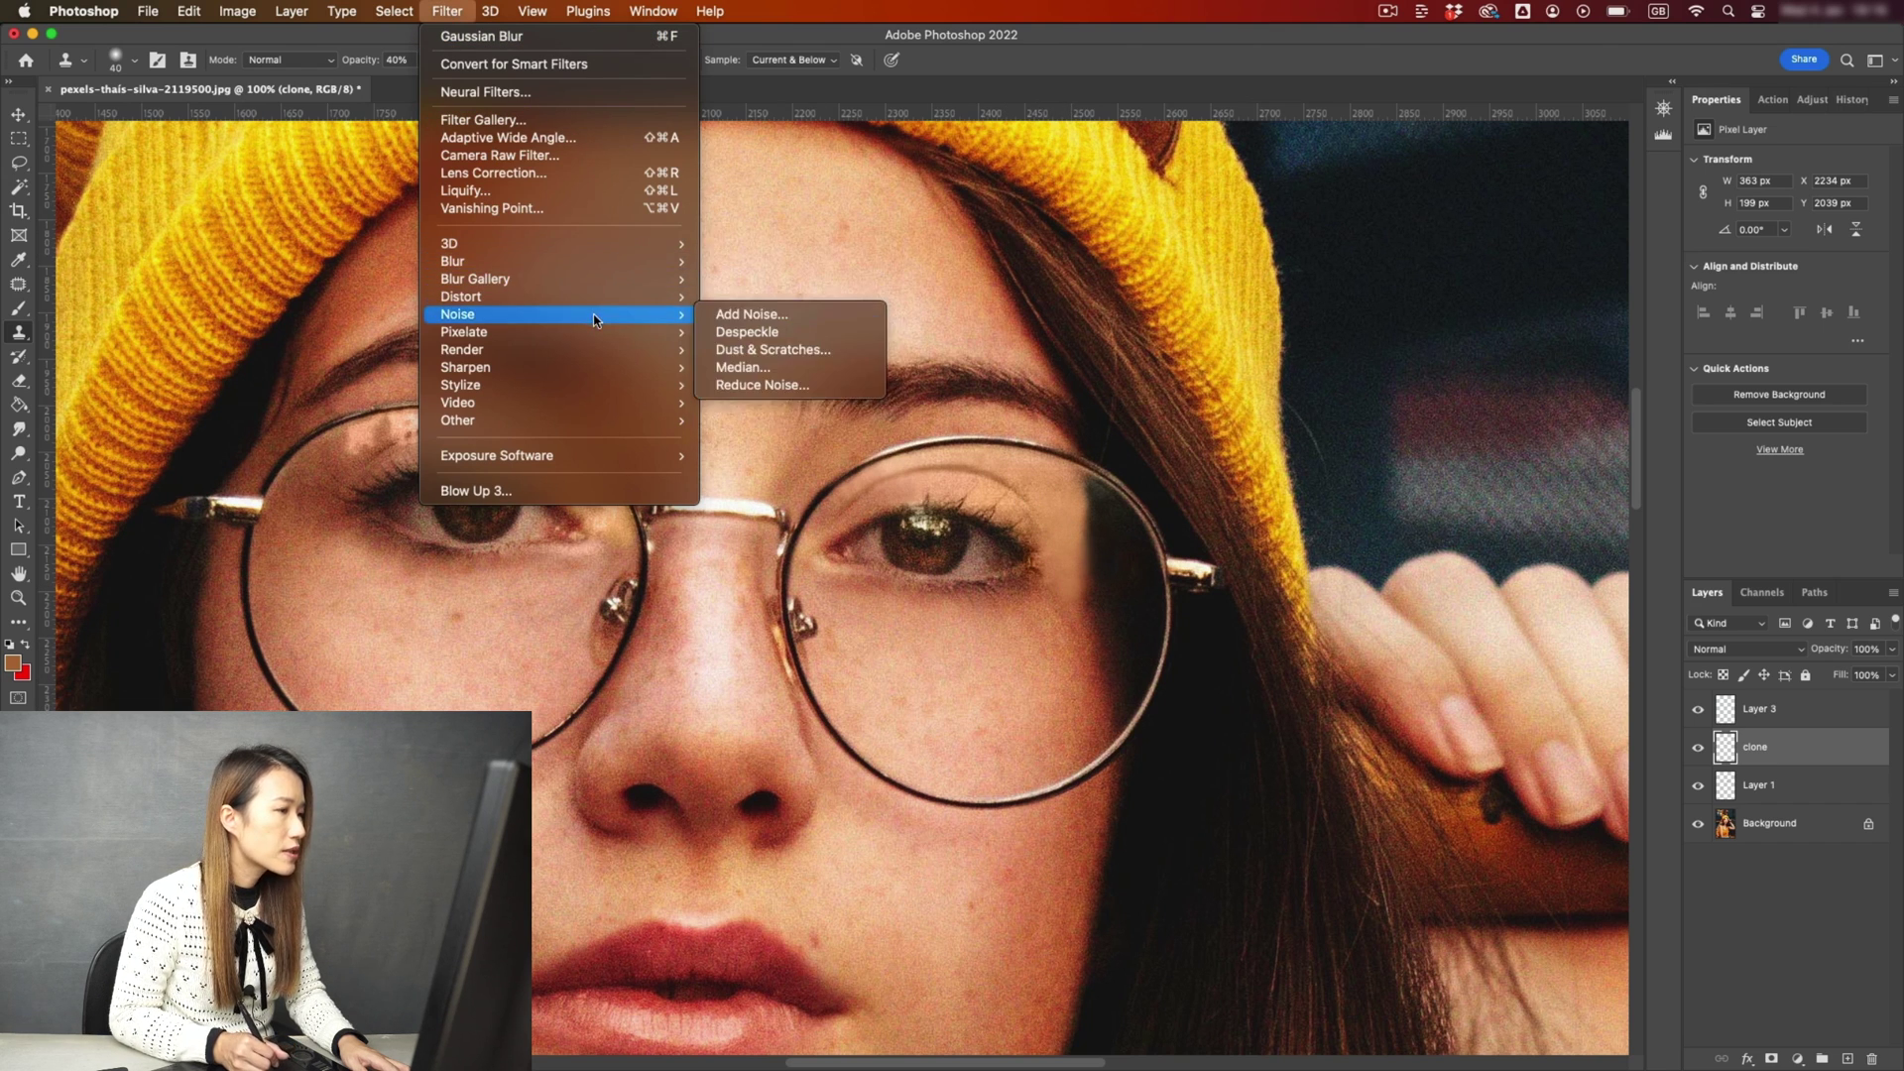
left_click(757, 318)
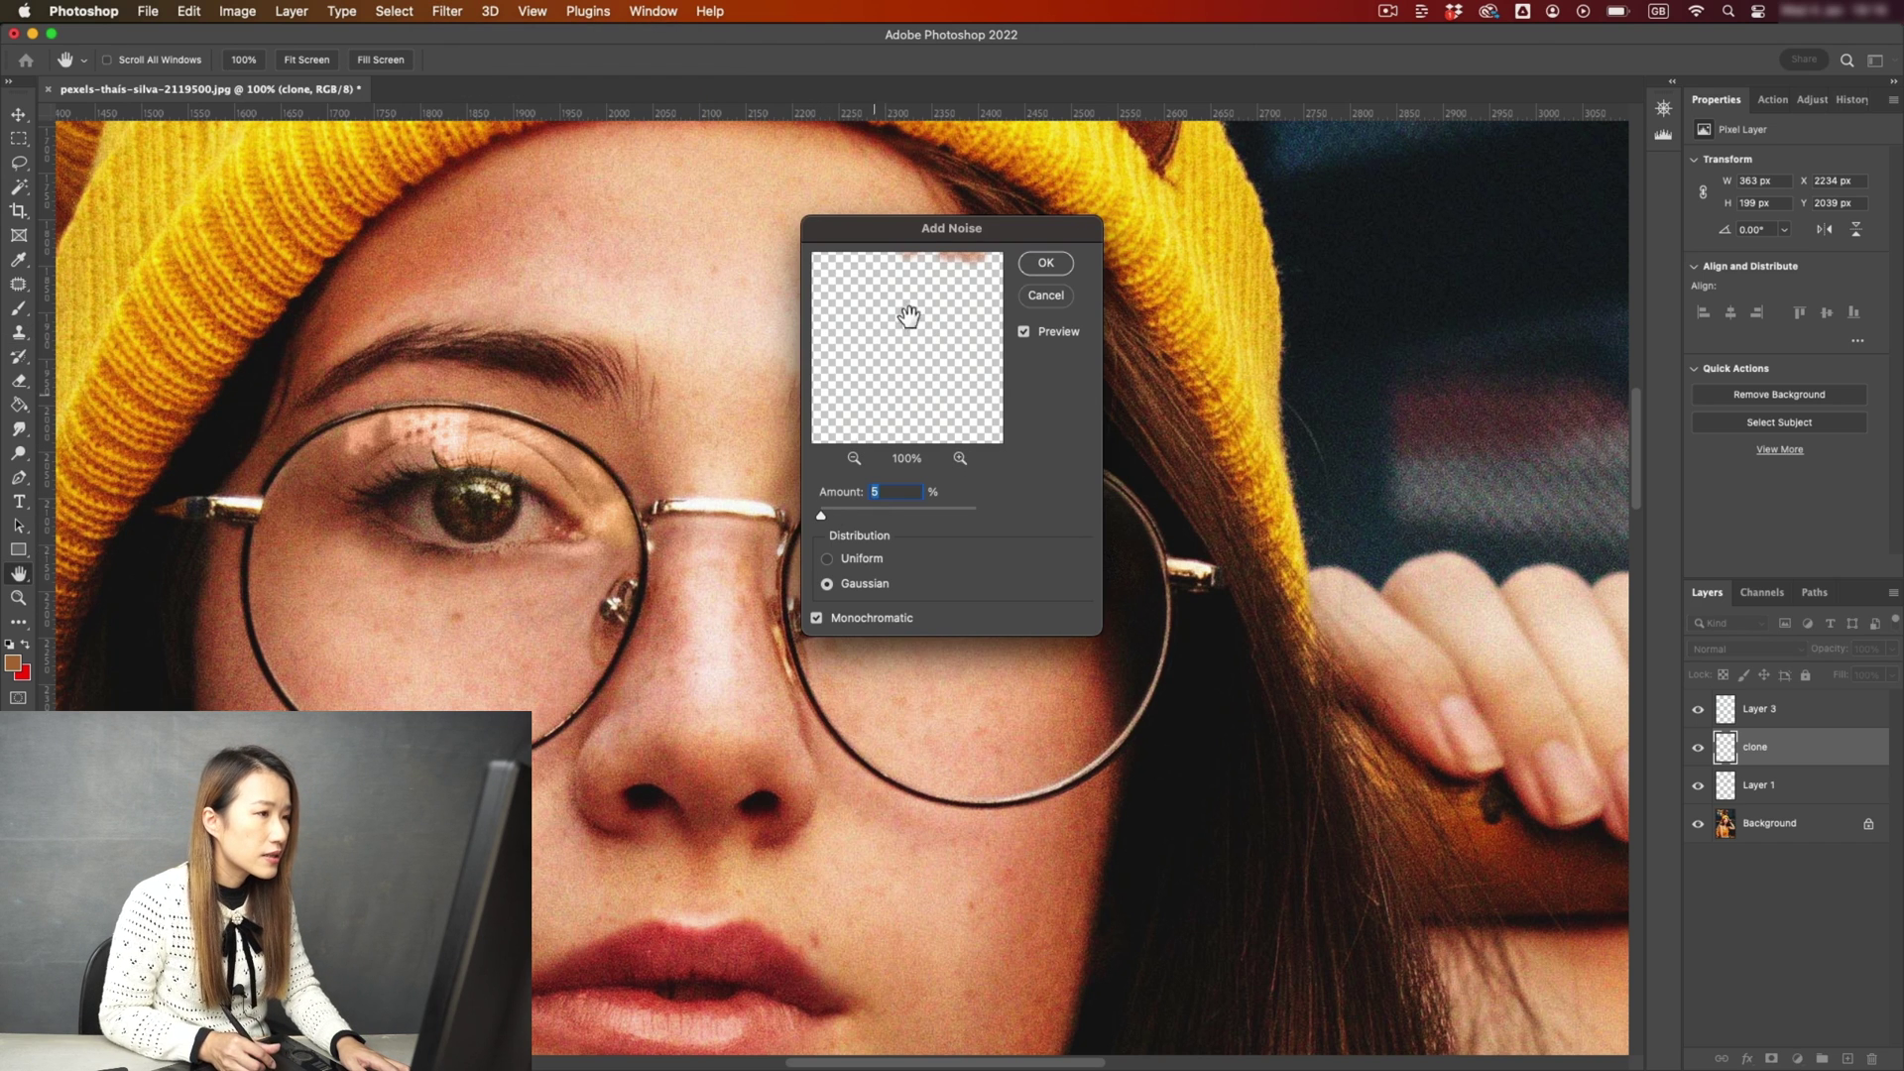
Set Add Noise to 5% Gaussian with Monochromatic unchecked.
left_click_drag(890, 238, 572, 298)
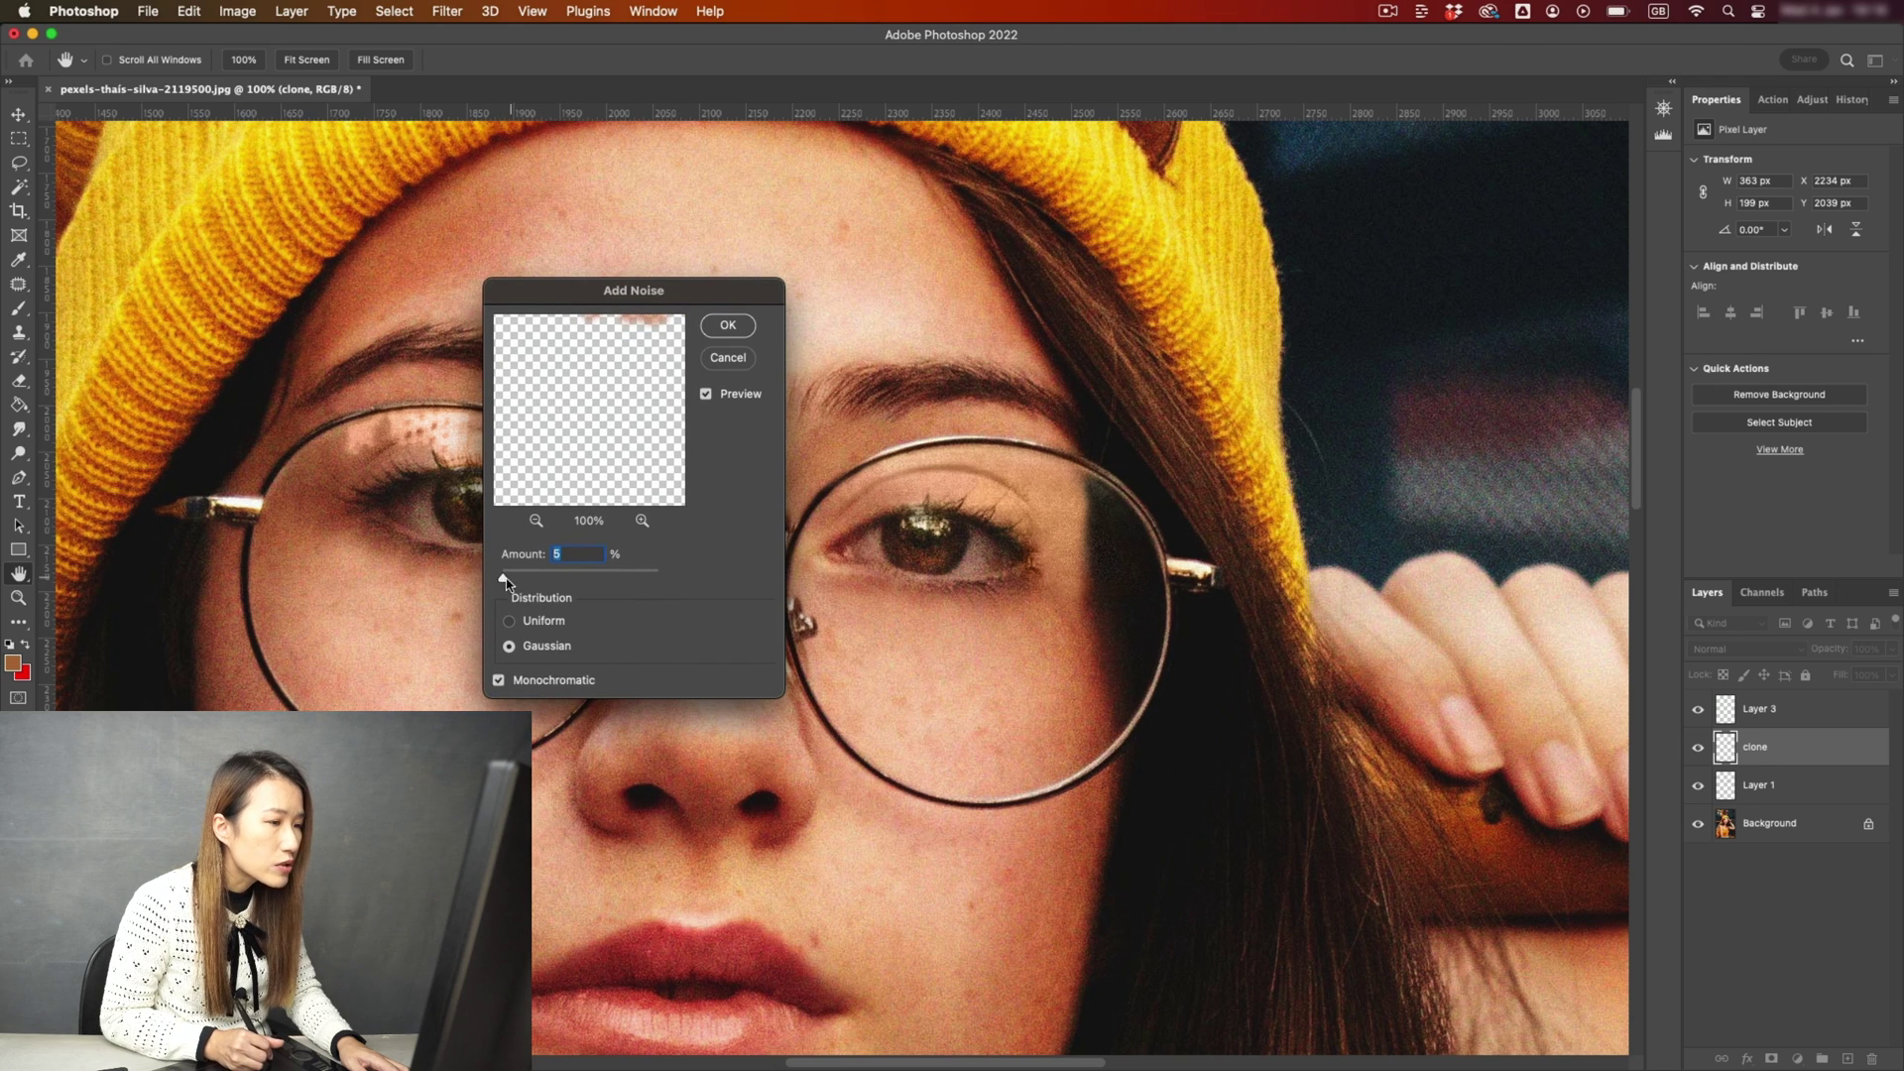
left_click_drag(528, 577, 510, 579)
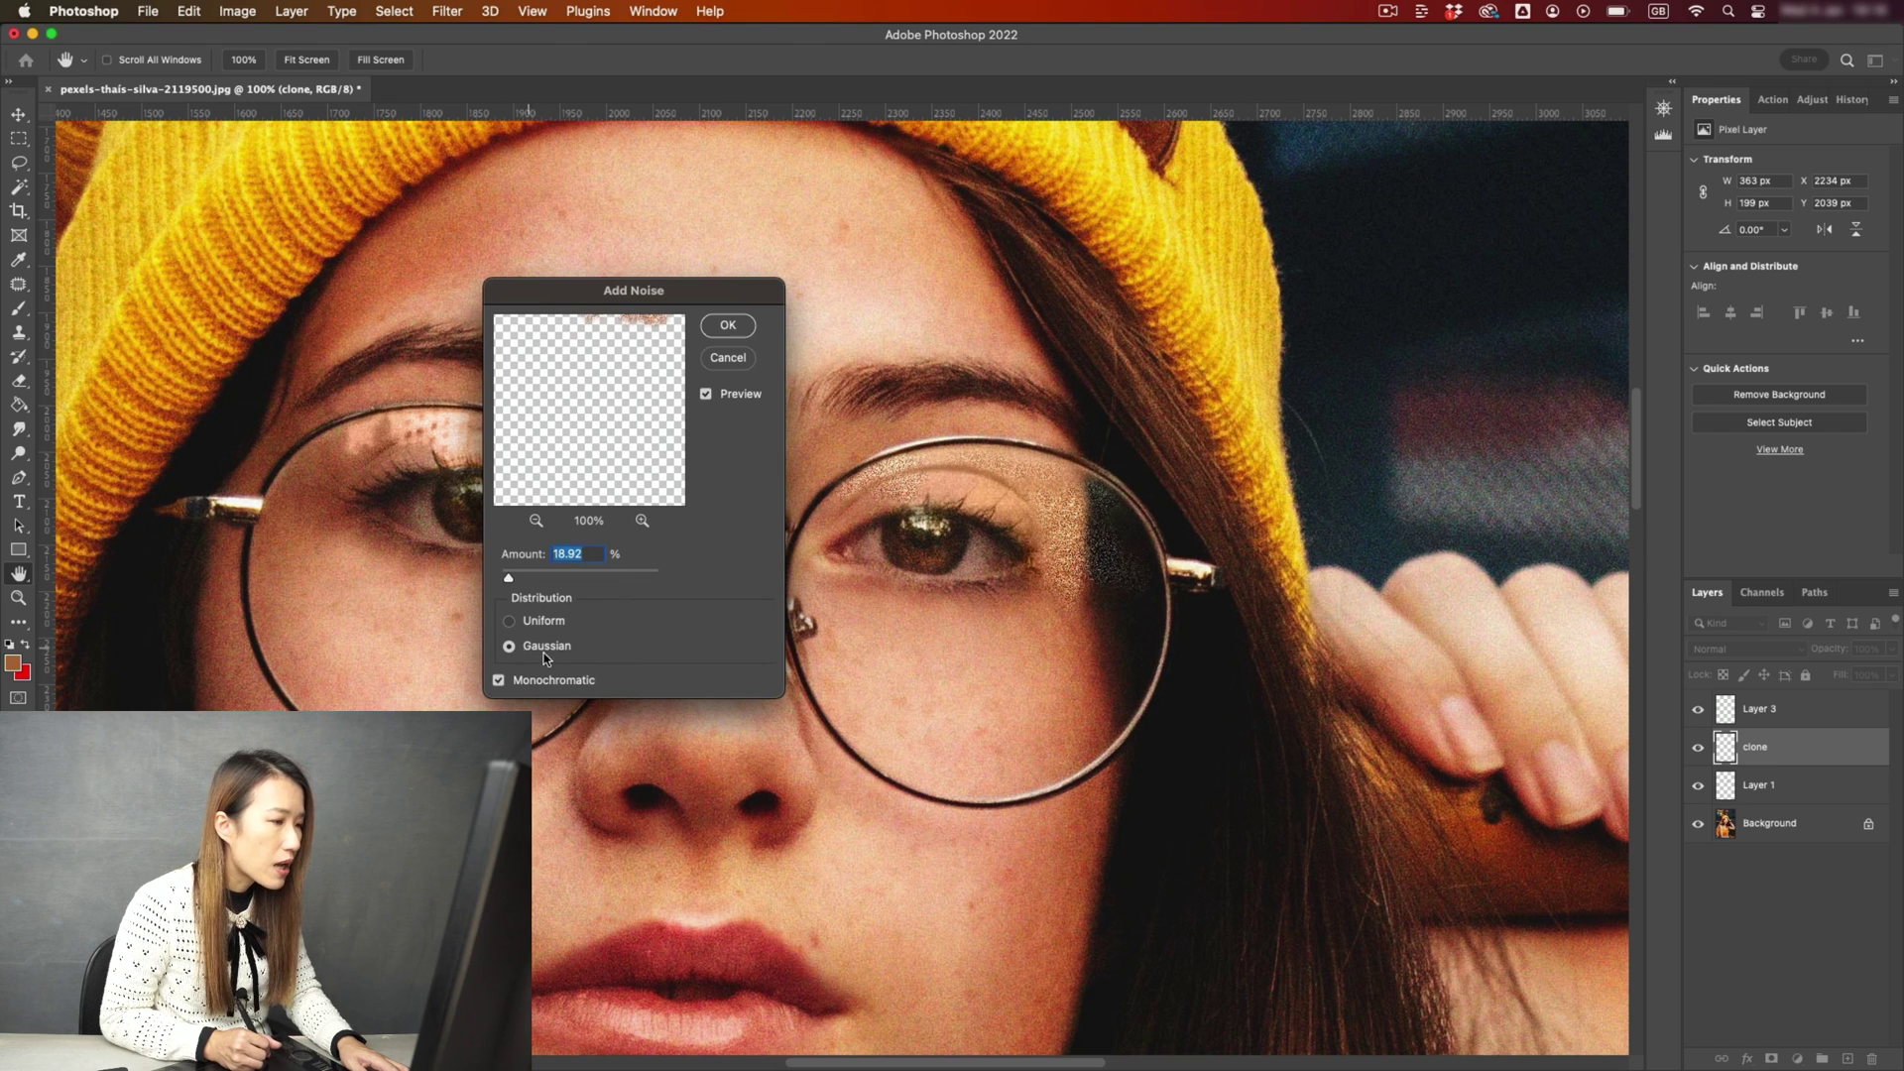
left_click(499, 682)
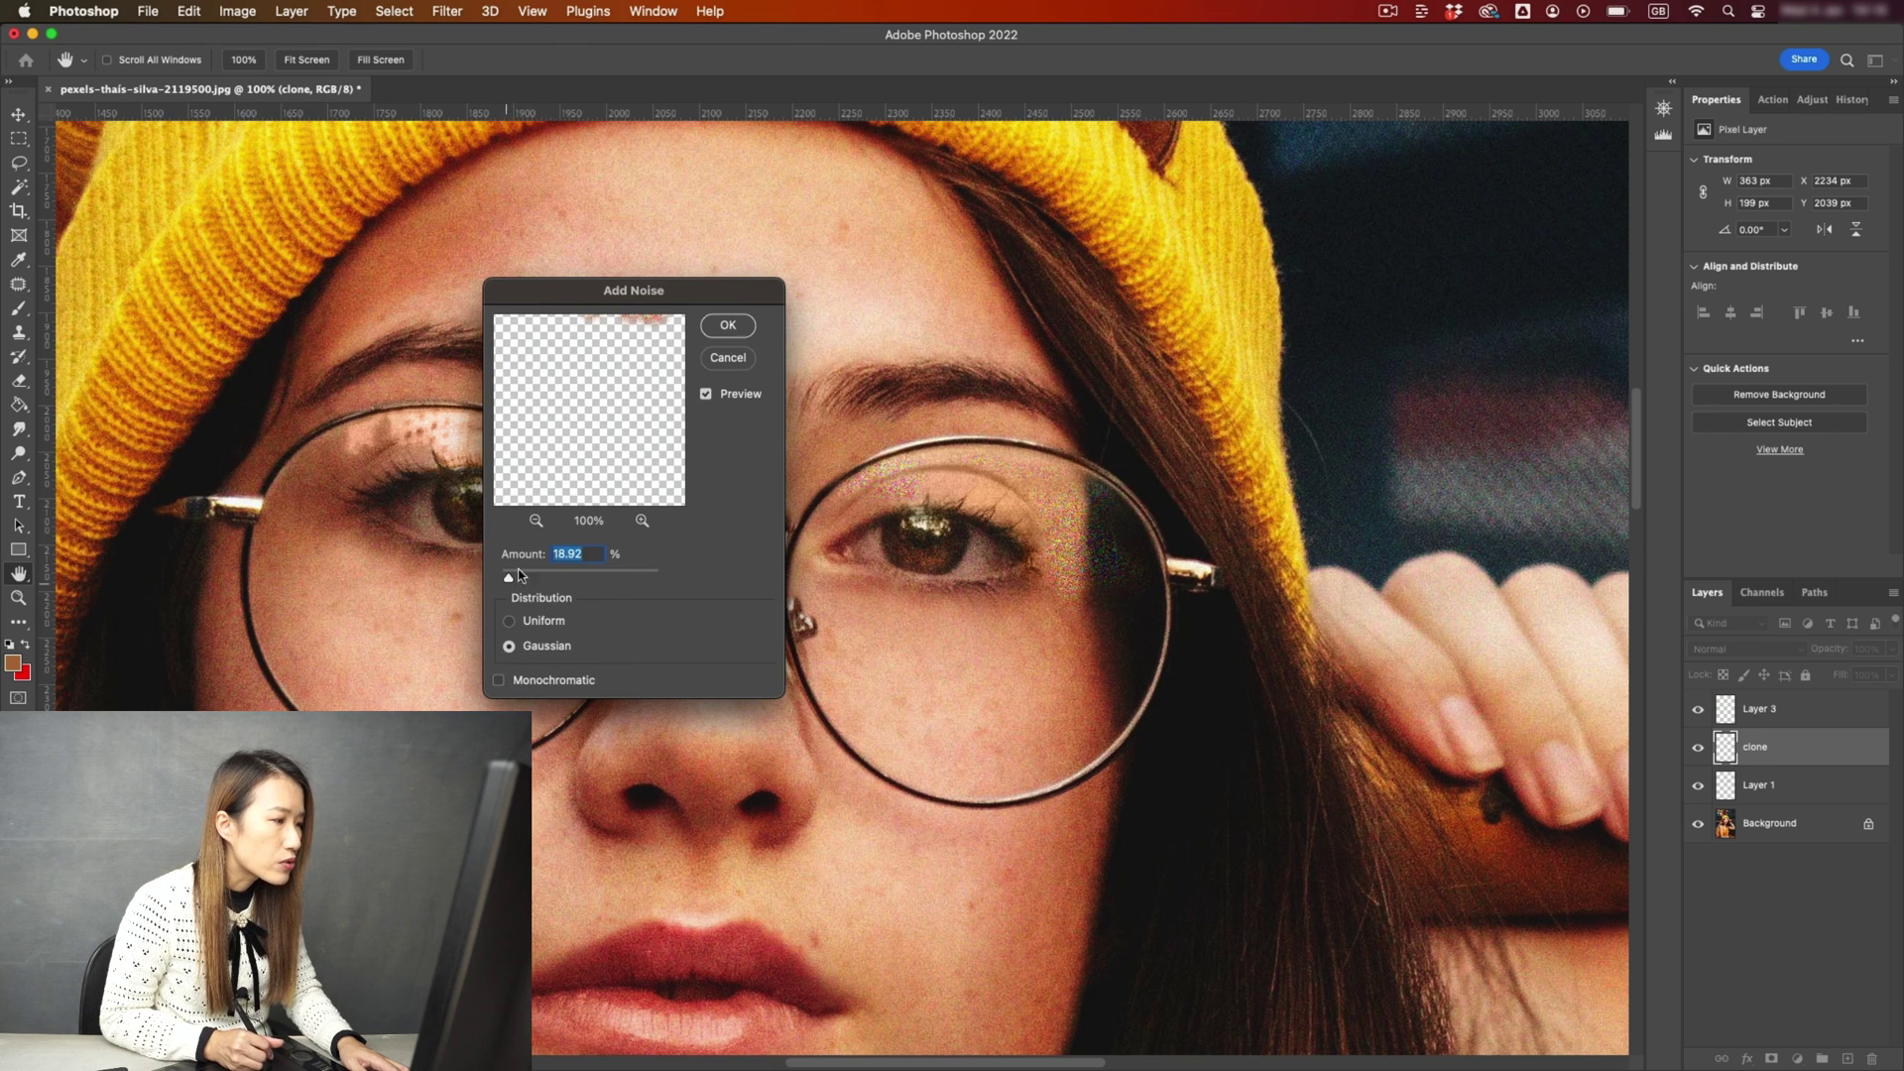
left_click_drag(508, 577, 510, 578)
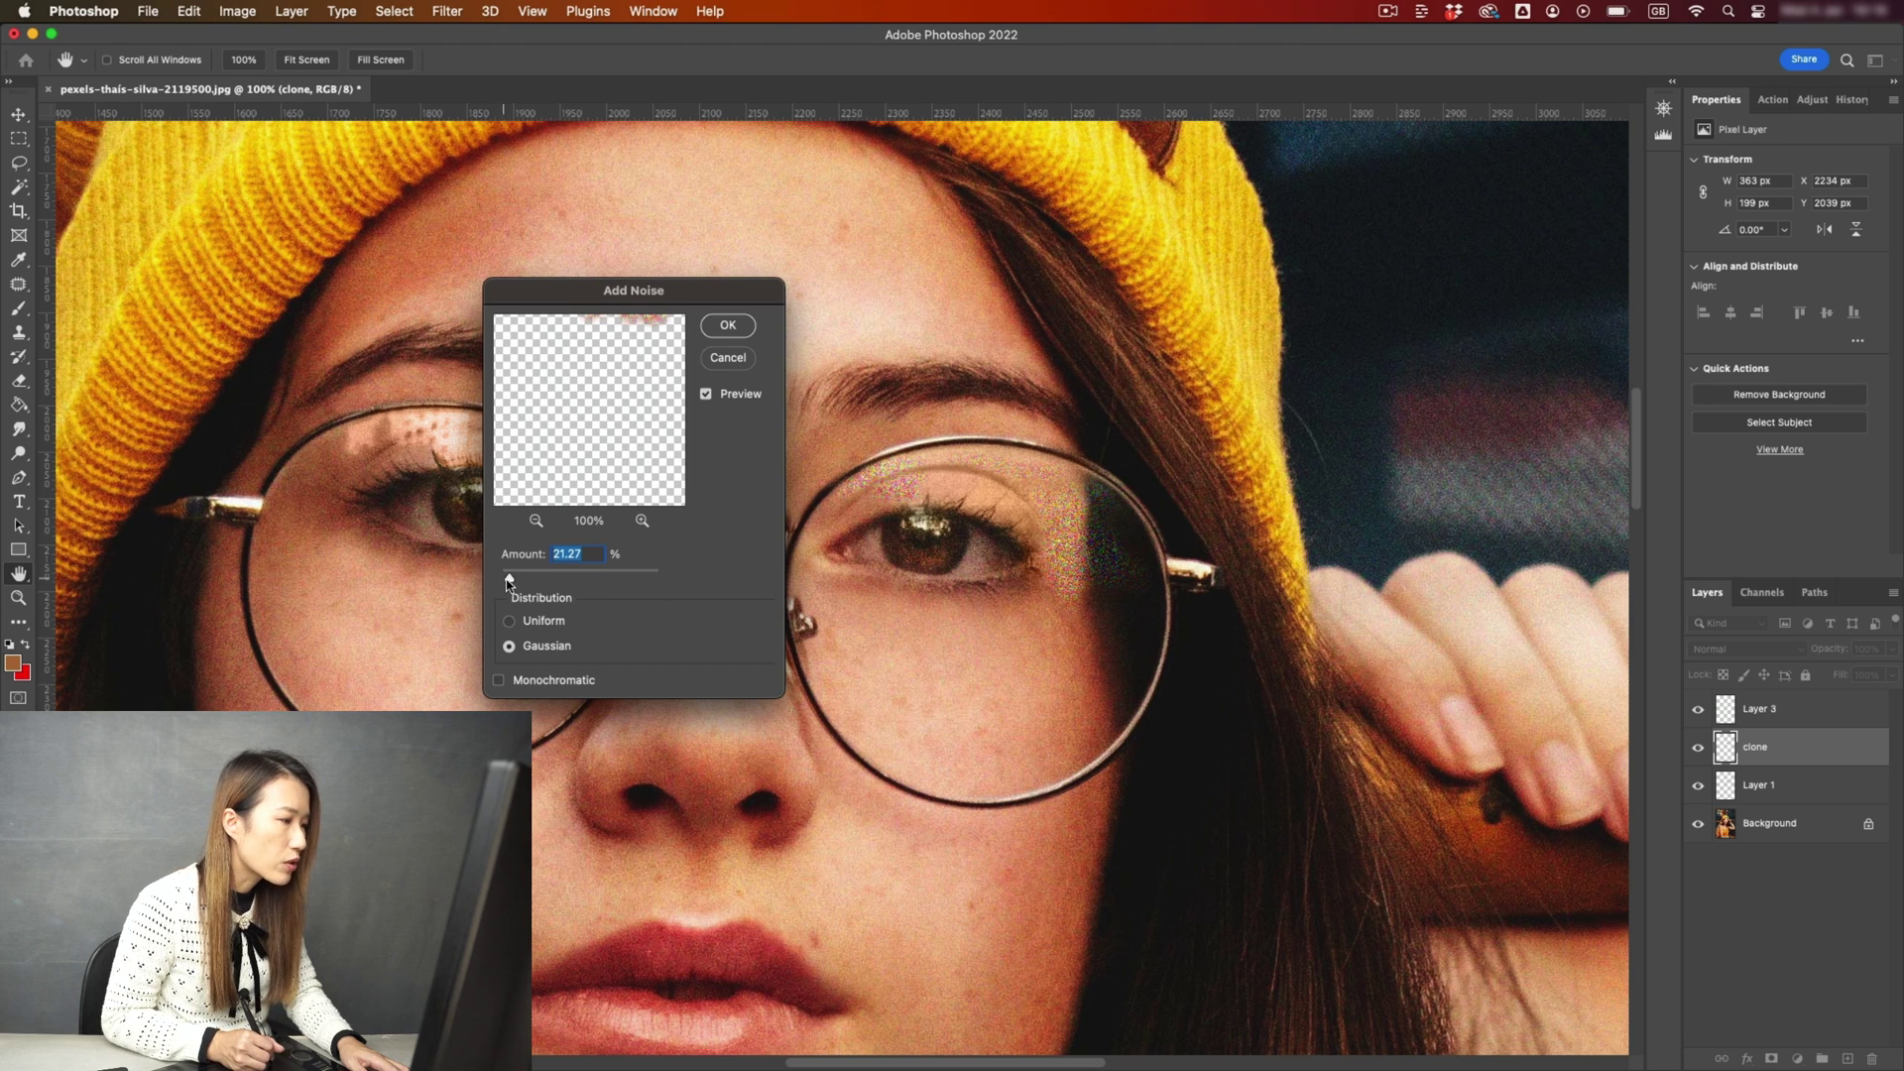
left_click_drag(506, 578, 502, 579)
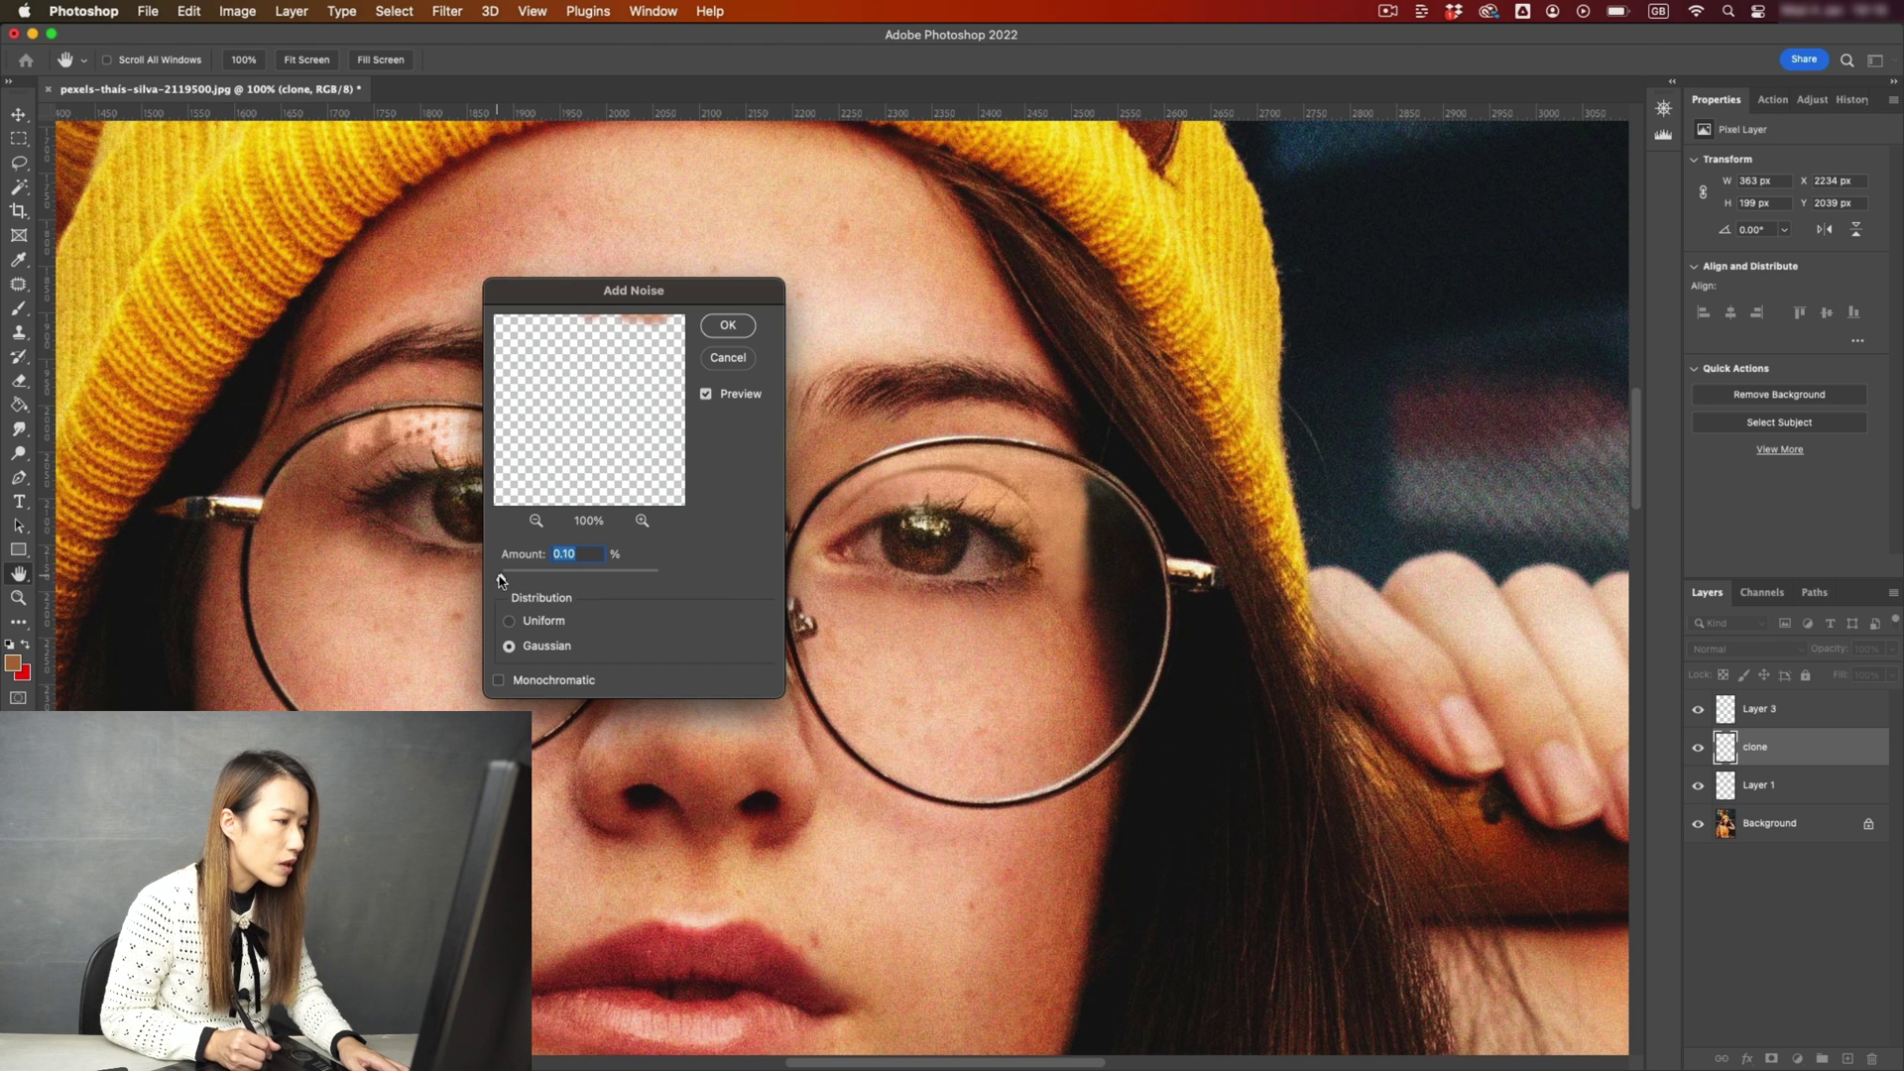
type("5")
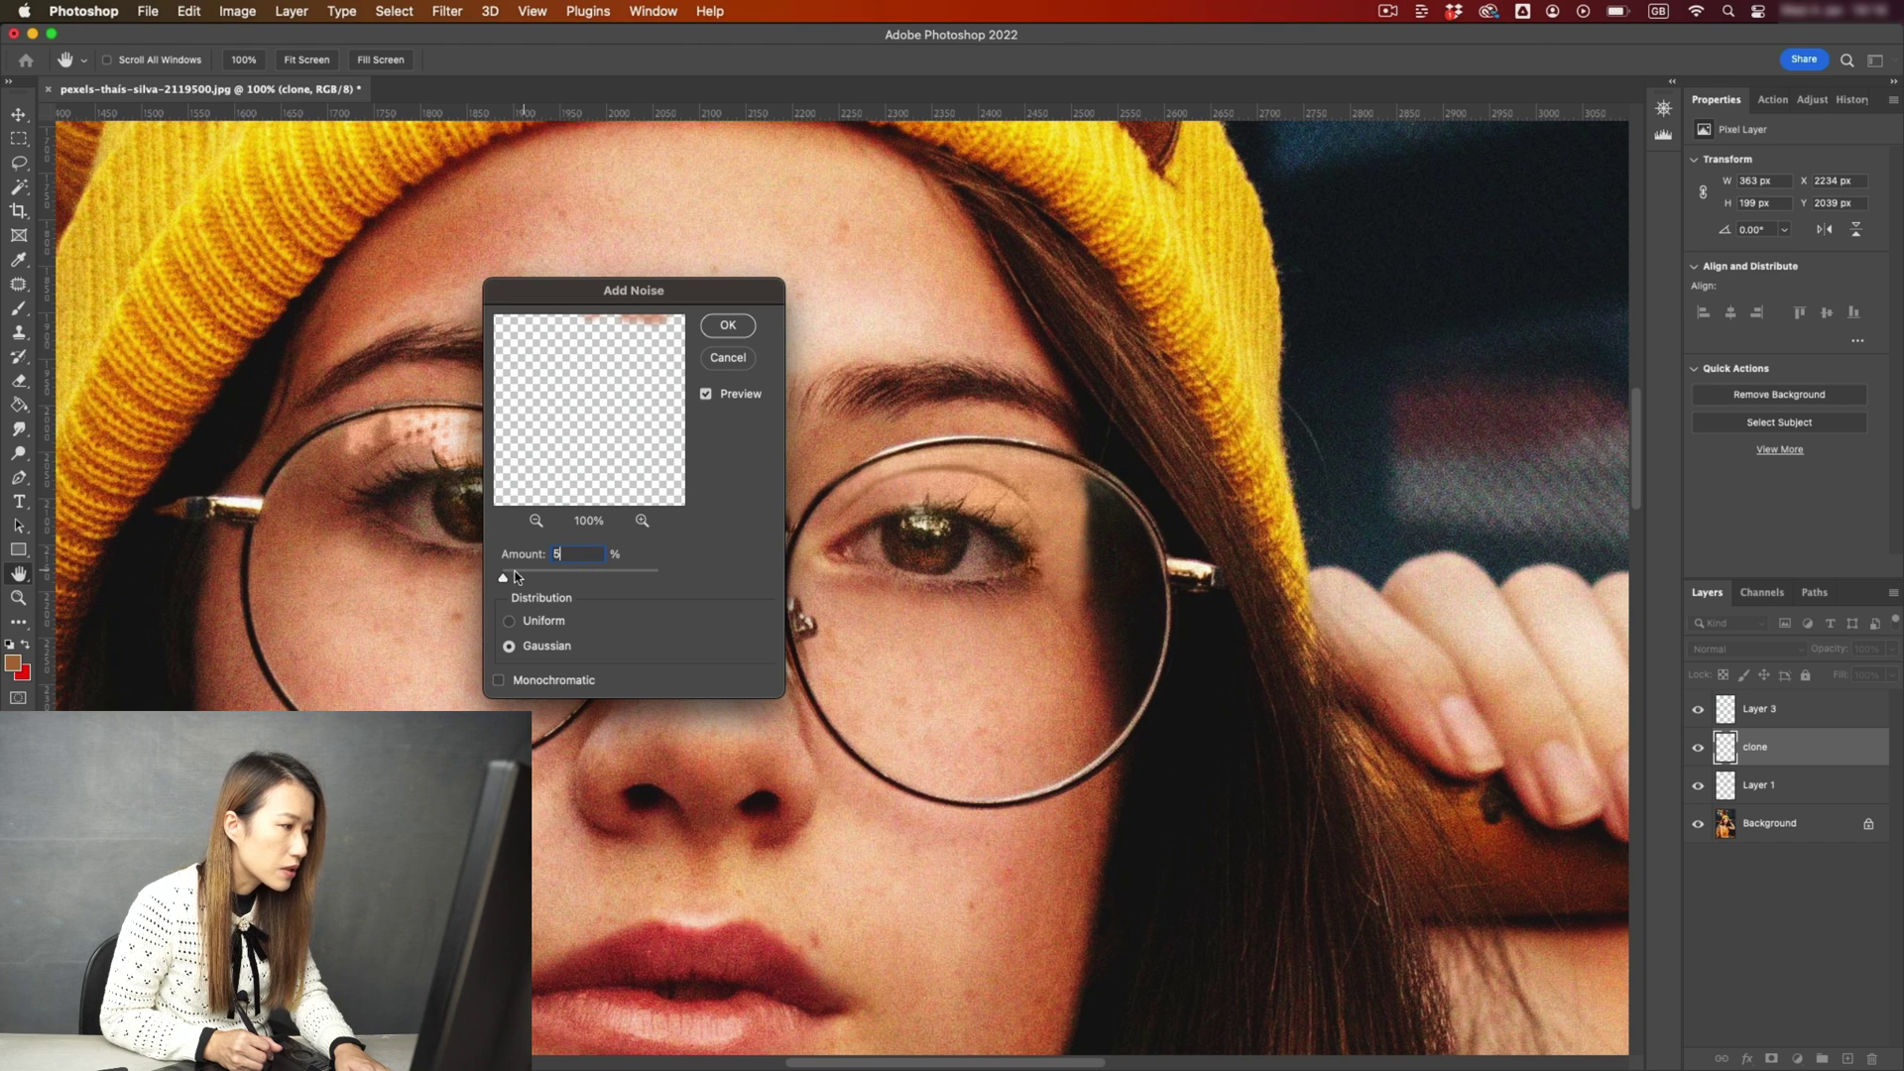
key("BackSpace")
type("6")
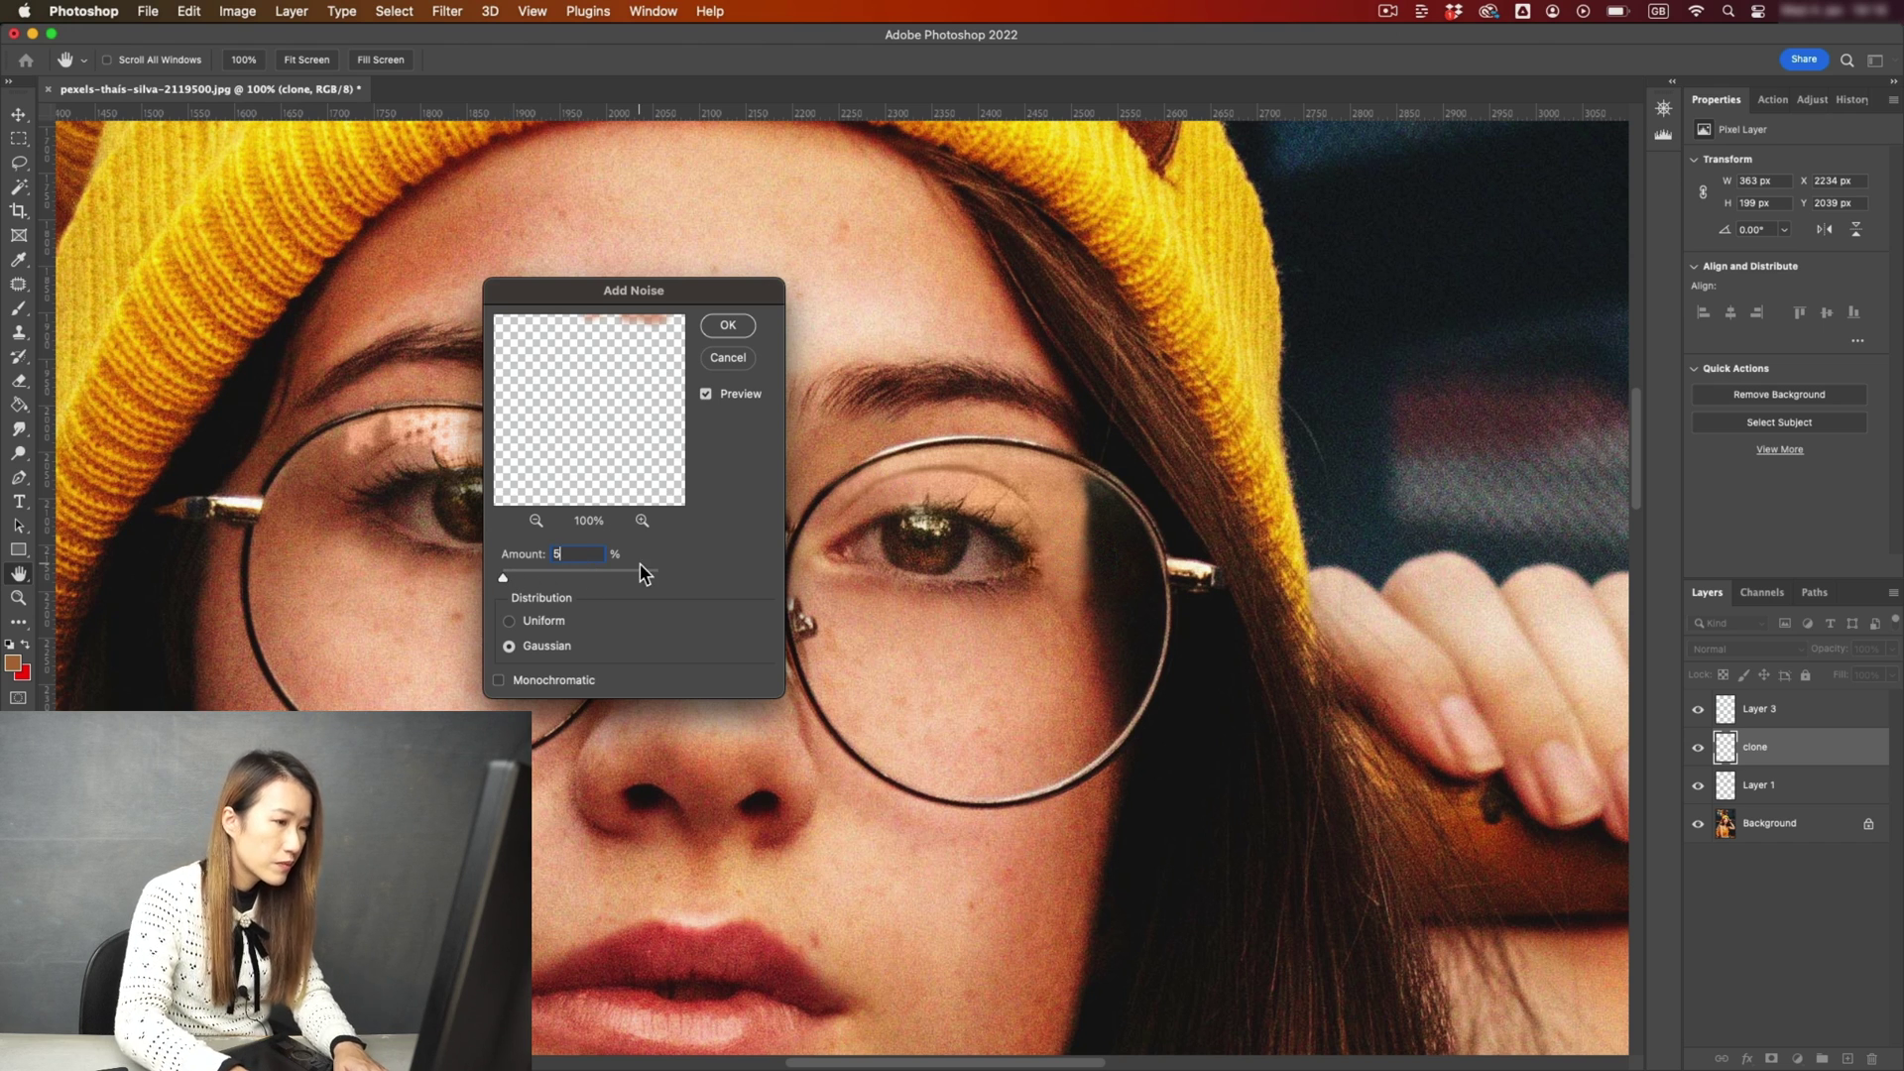
key("BackSpace")
type("7")
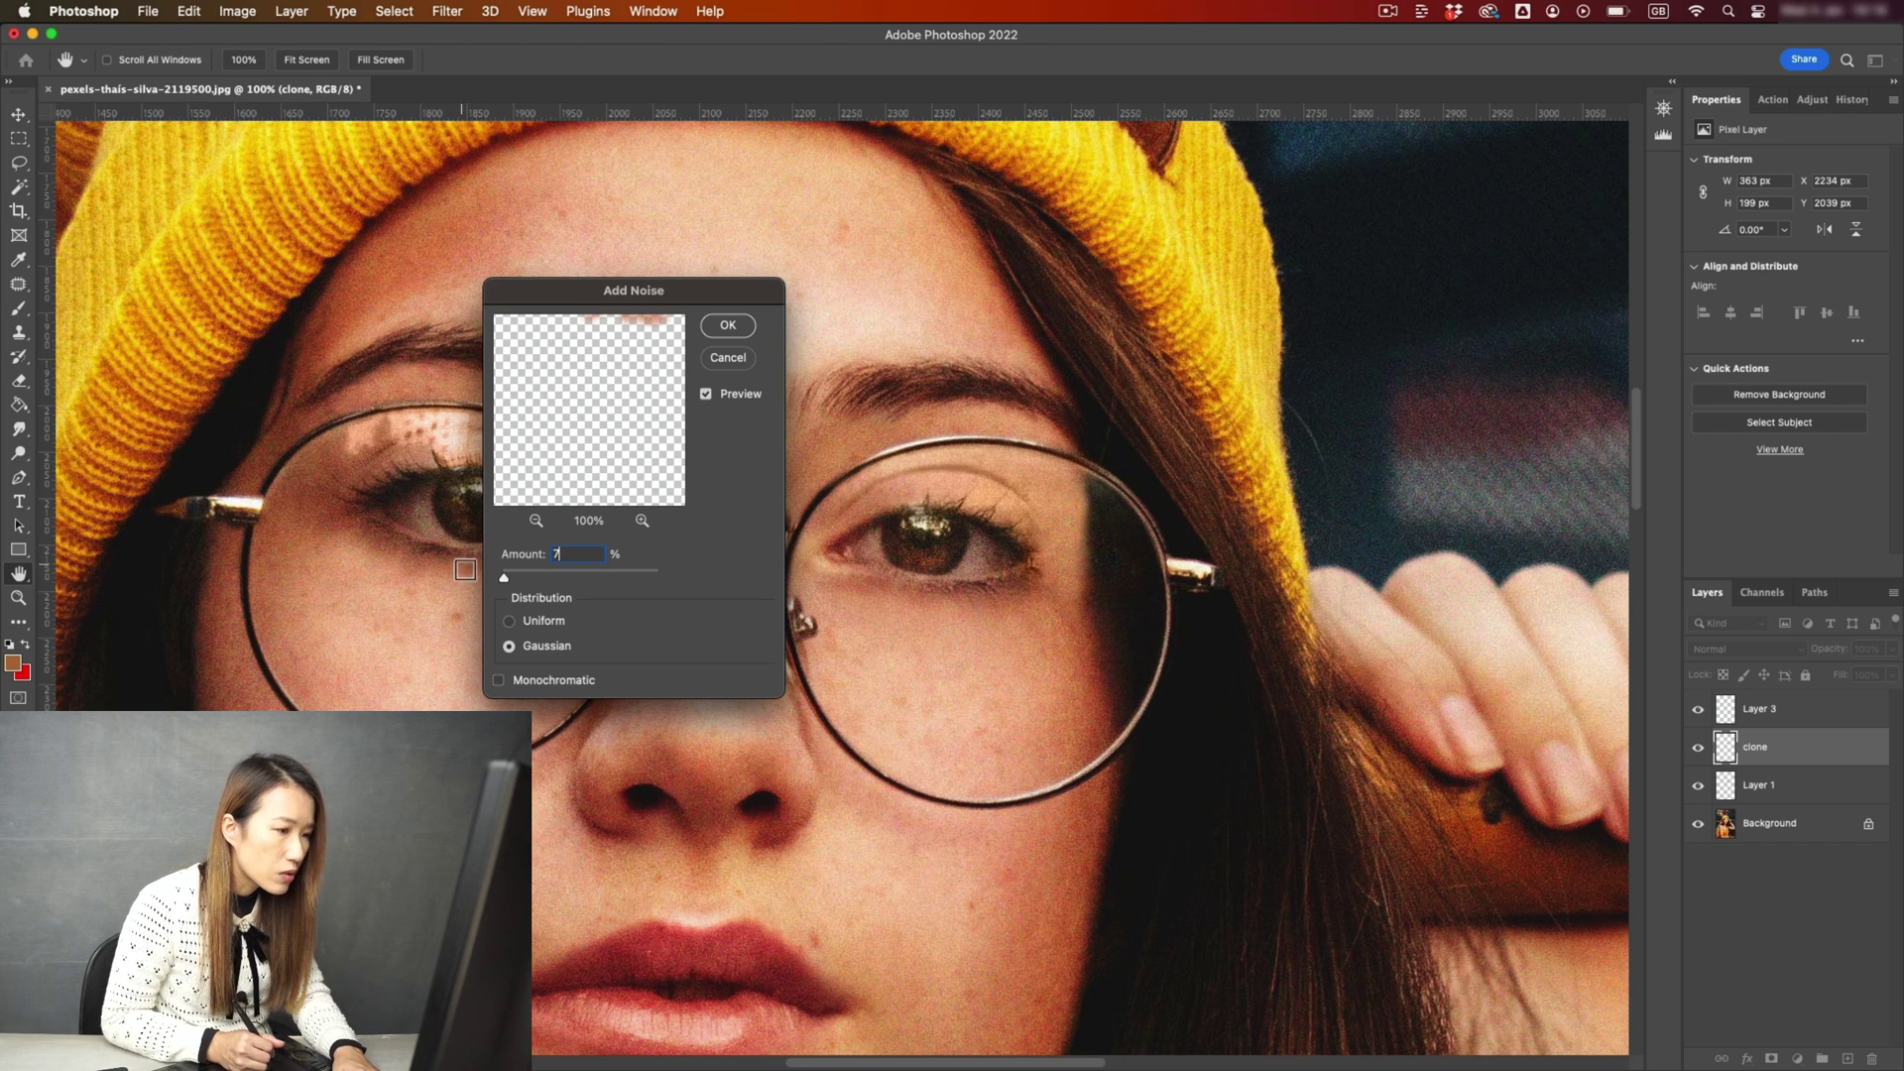
key("BackSpace")
type("5")
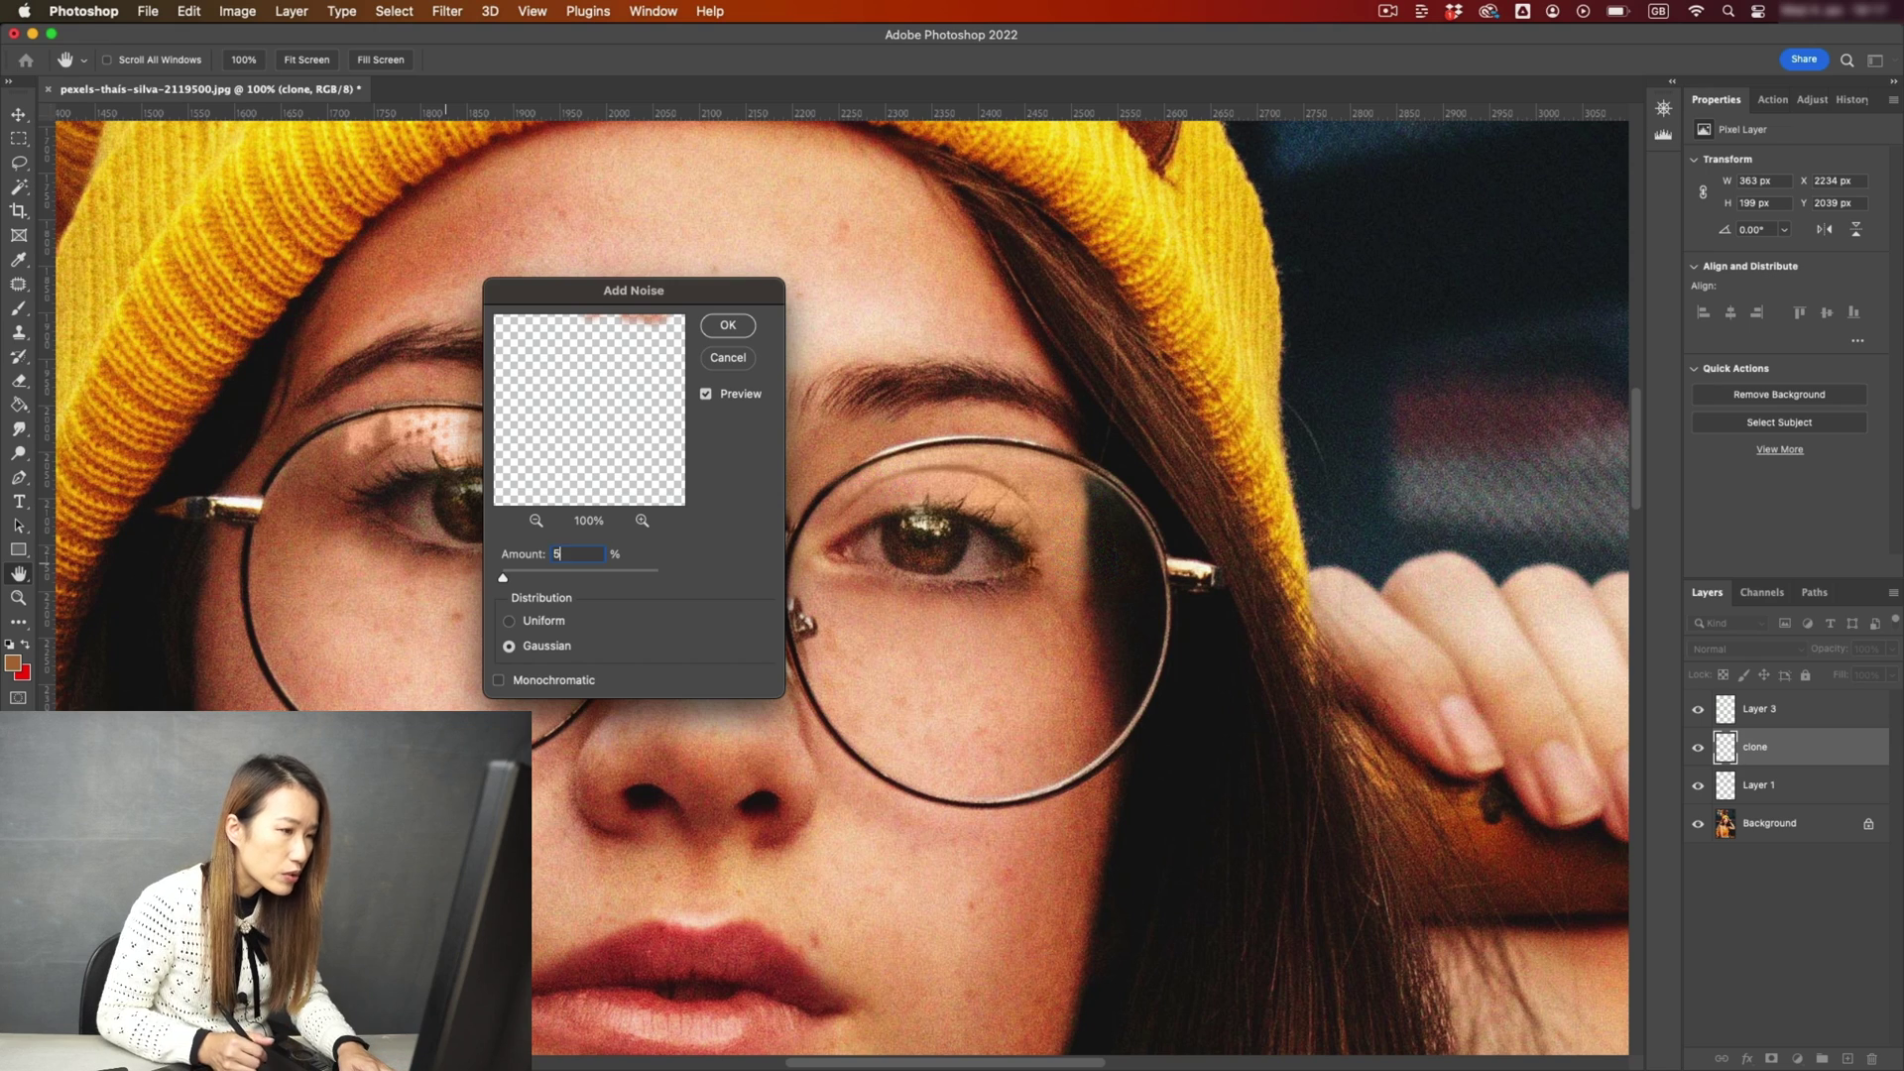
Apply the 5% noise to the clone layer and view the whole photo.
left_click(728, 325)
key("ctrl+minus")
key("ctrl+minus")
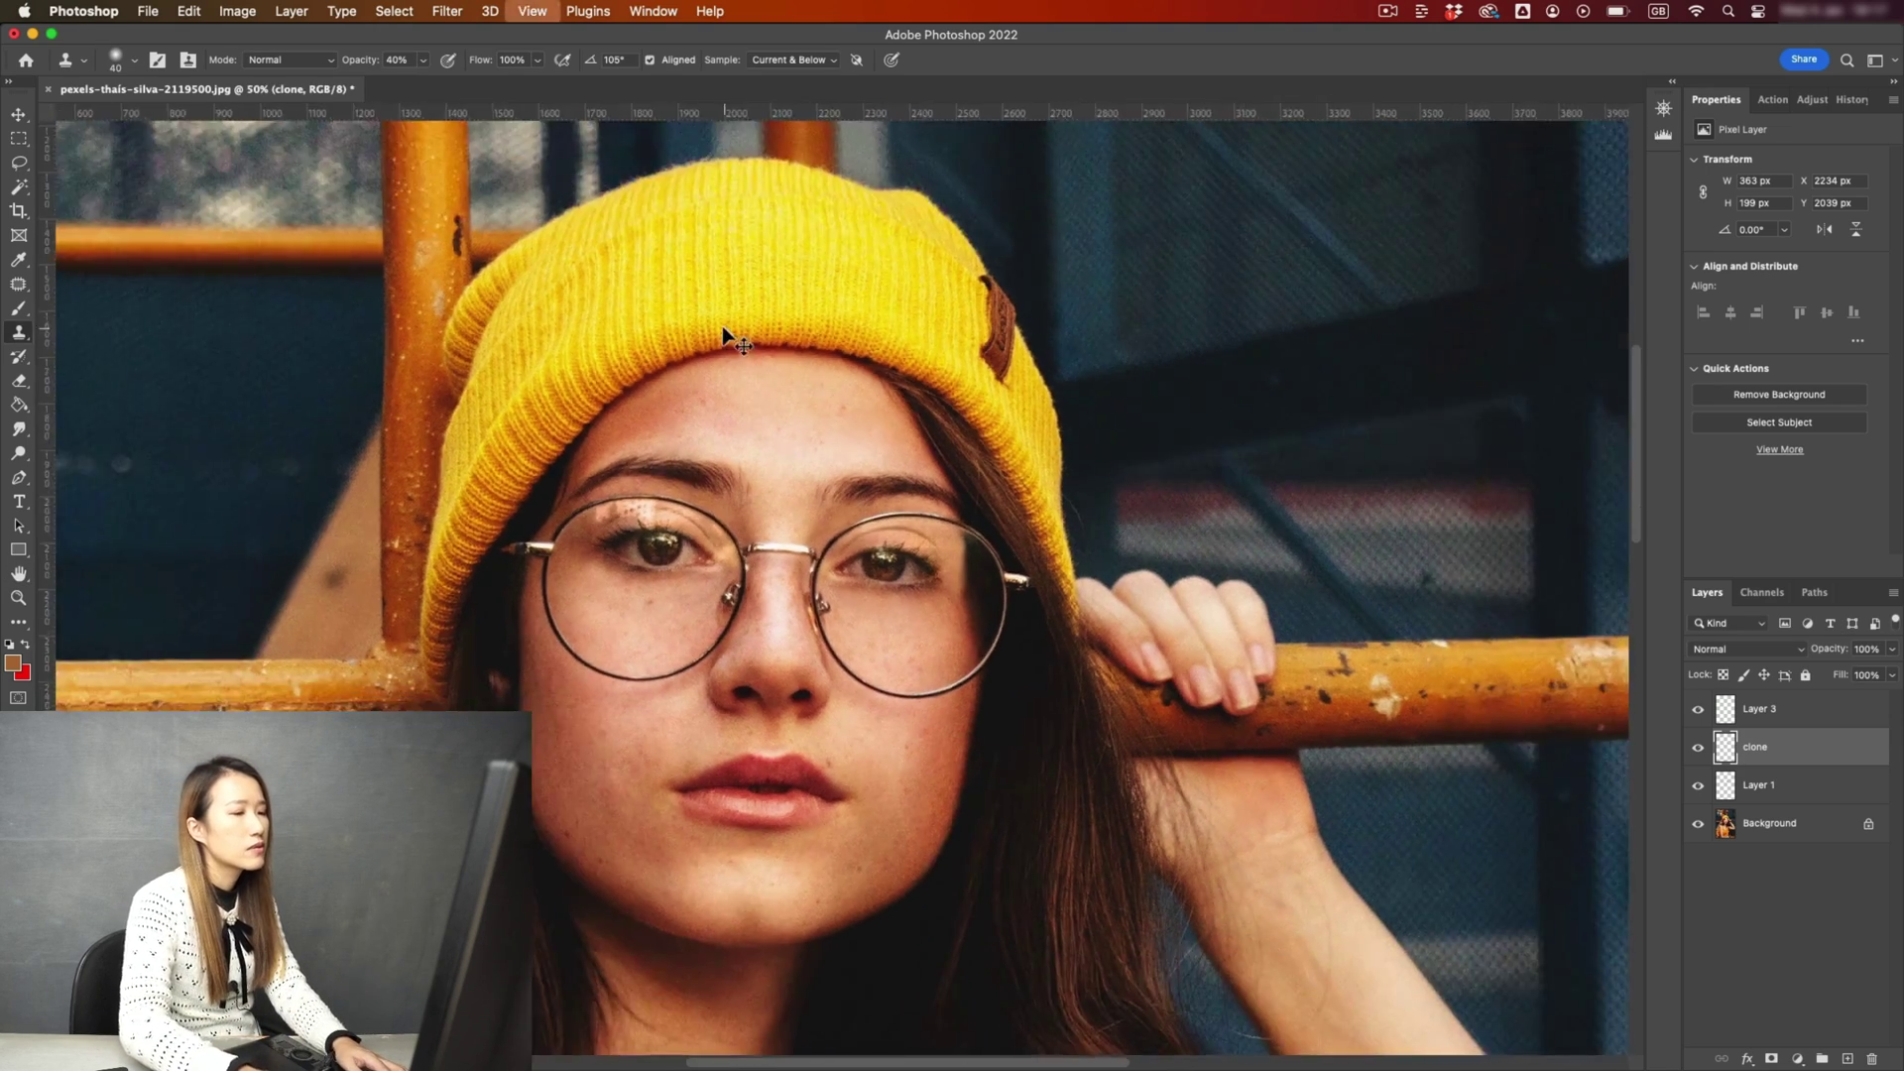
key("ctrl+minus")
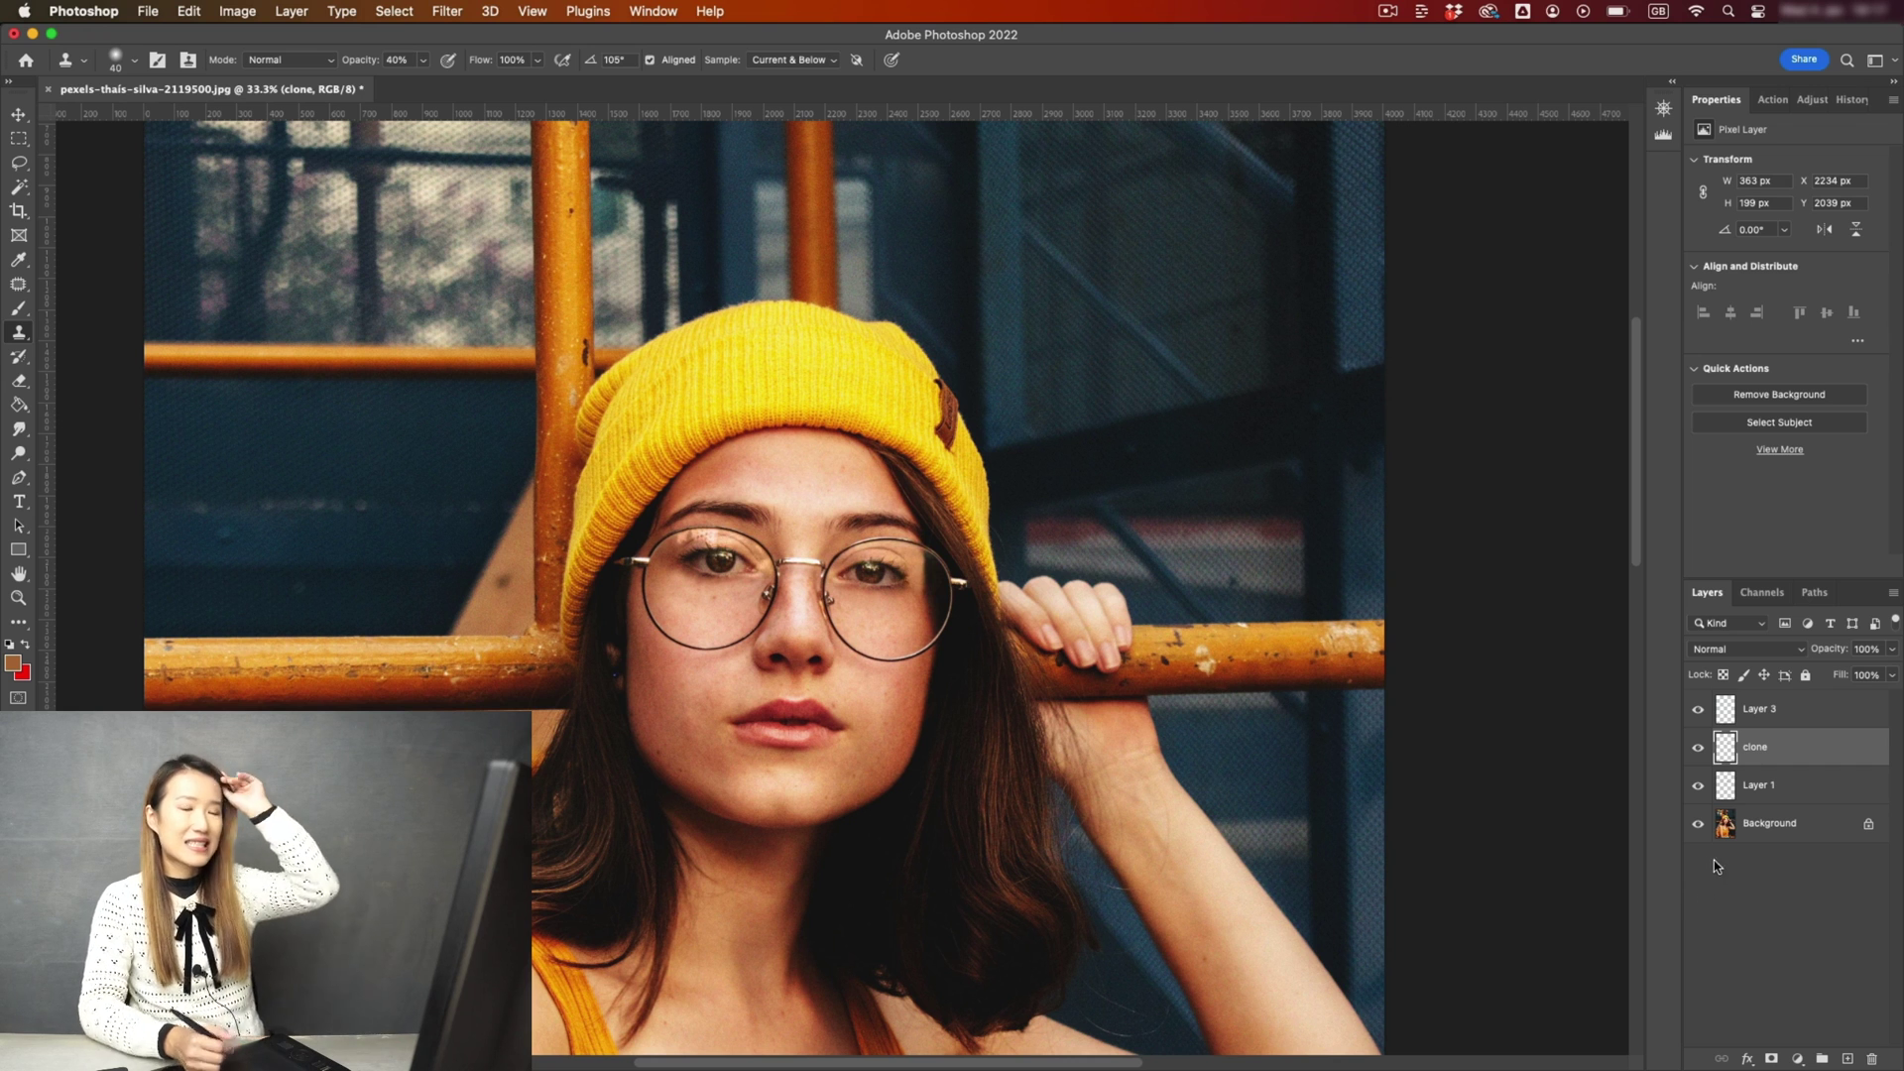
scroll(833, 567, "up", 5)
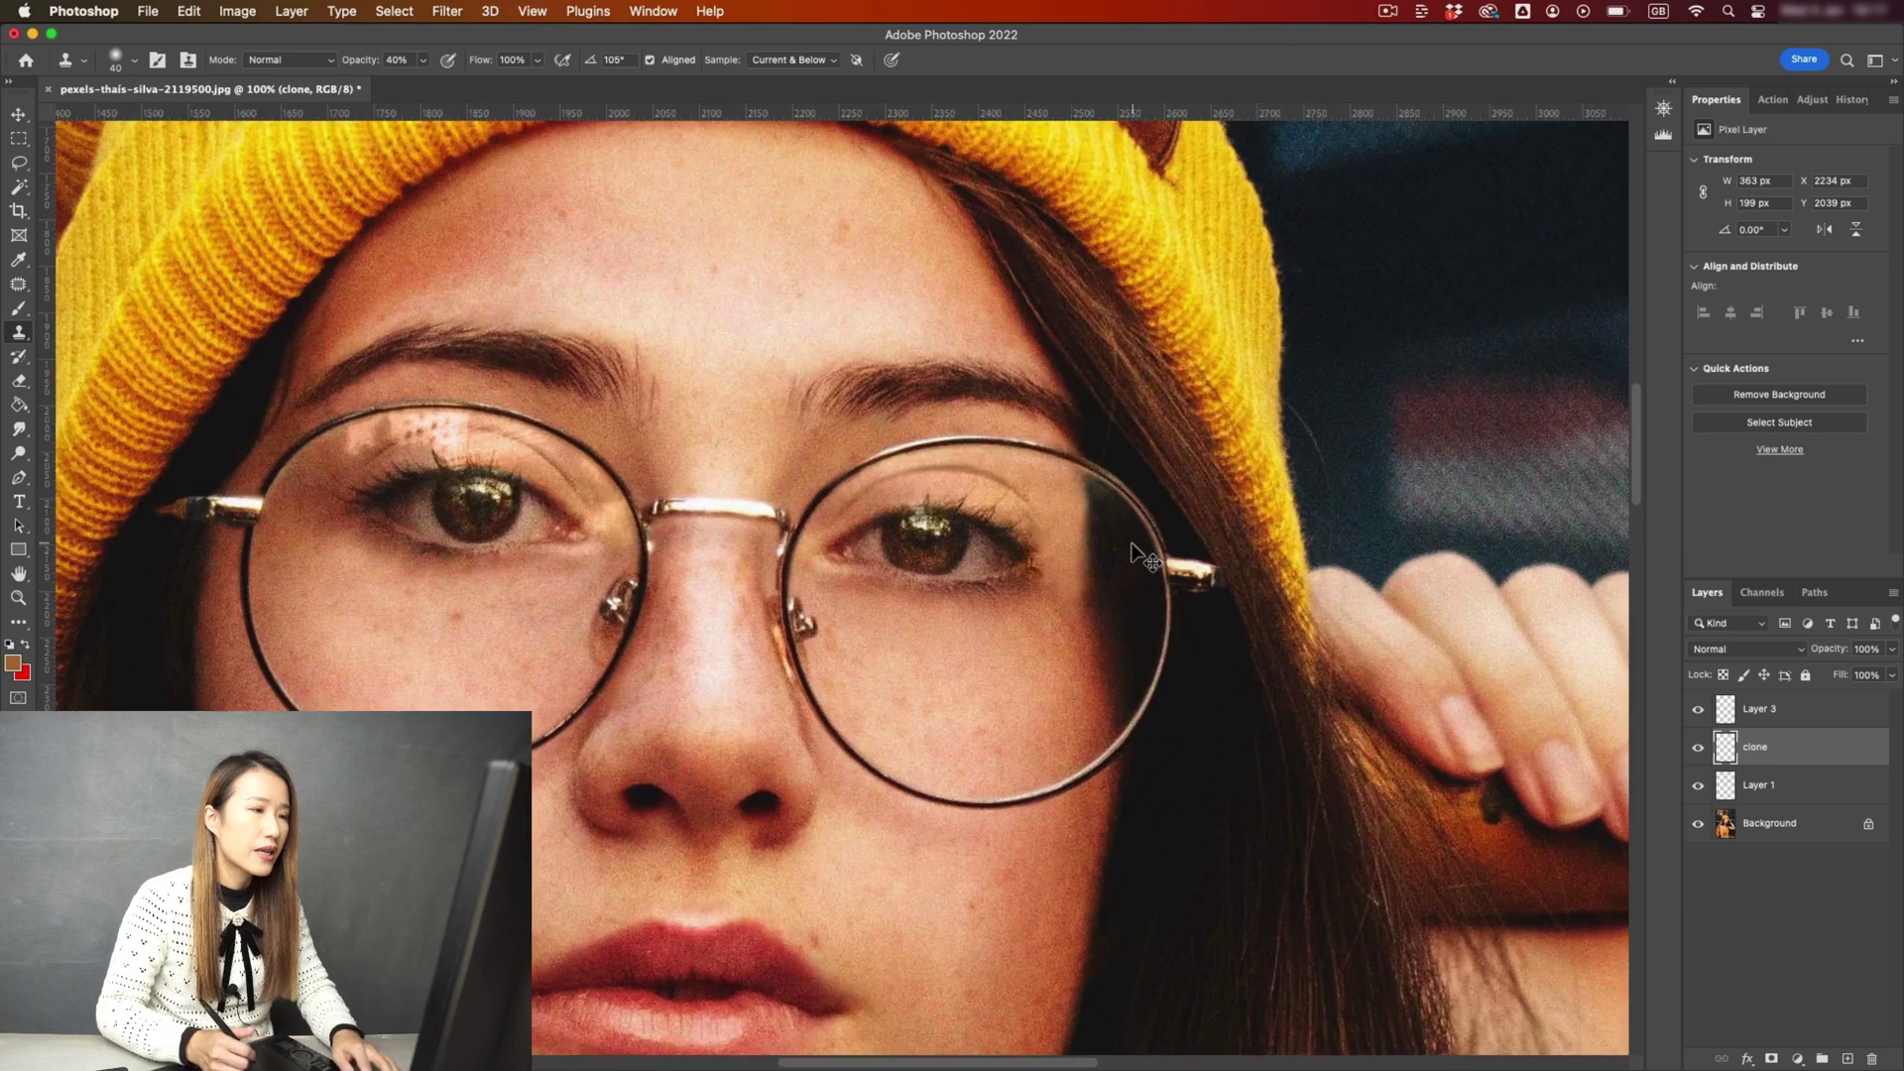
scroll(1041, 566, "up", 2)
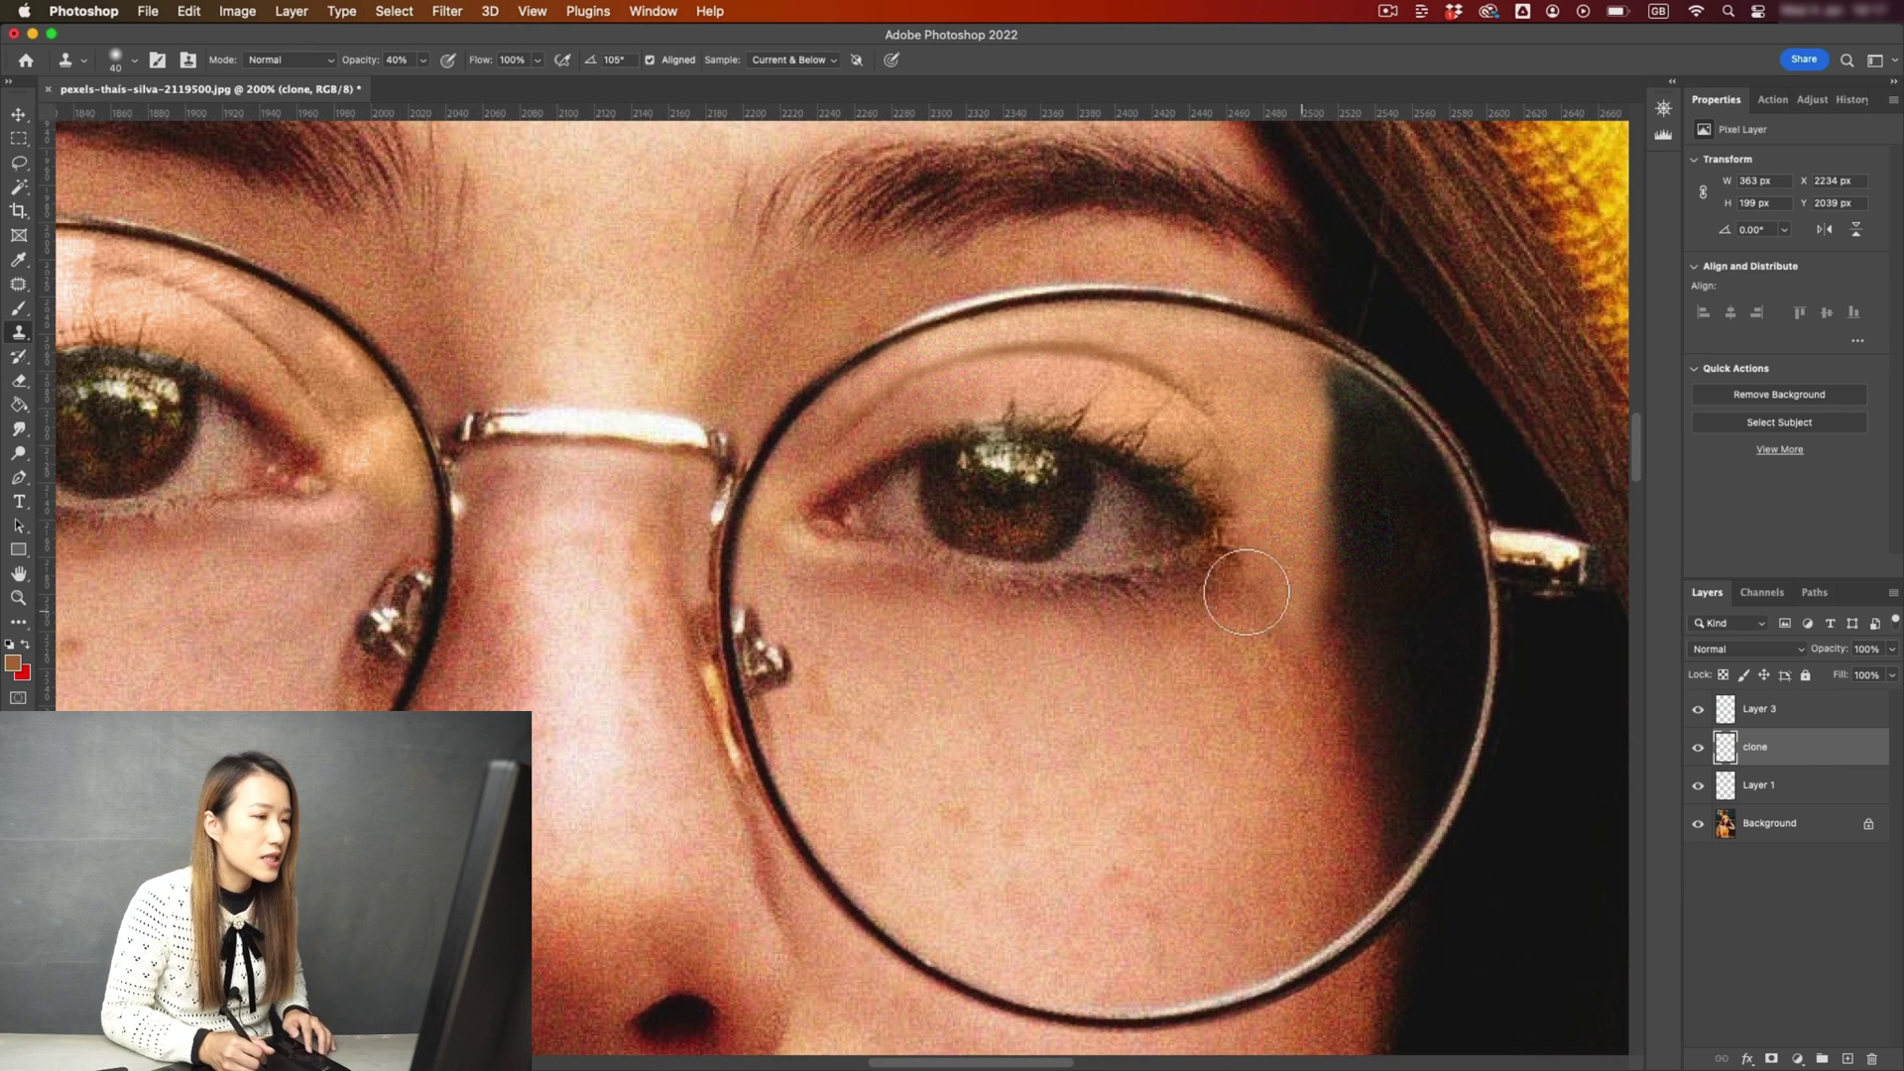
Clone over the lash glare with a smaller brush at 100% opacity.
key("bracketleft")
key("bracketleft")
key("bracketleft")
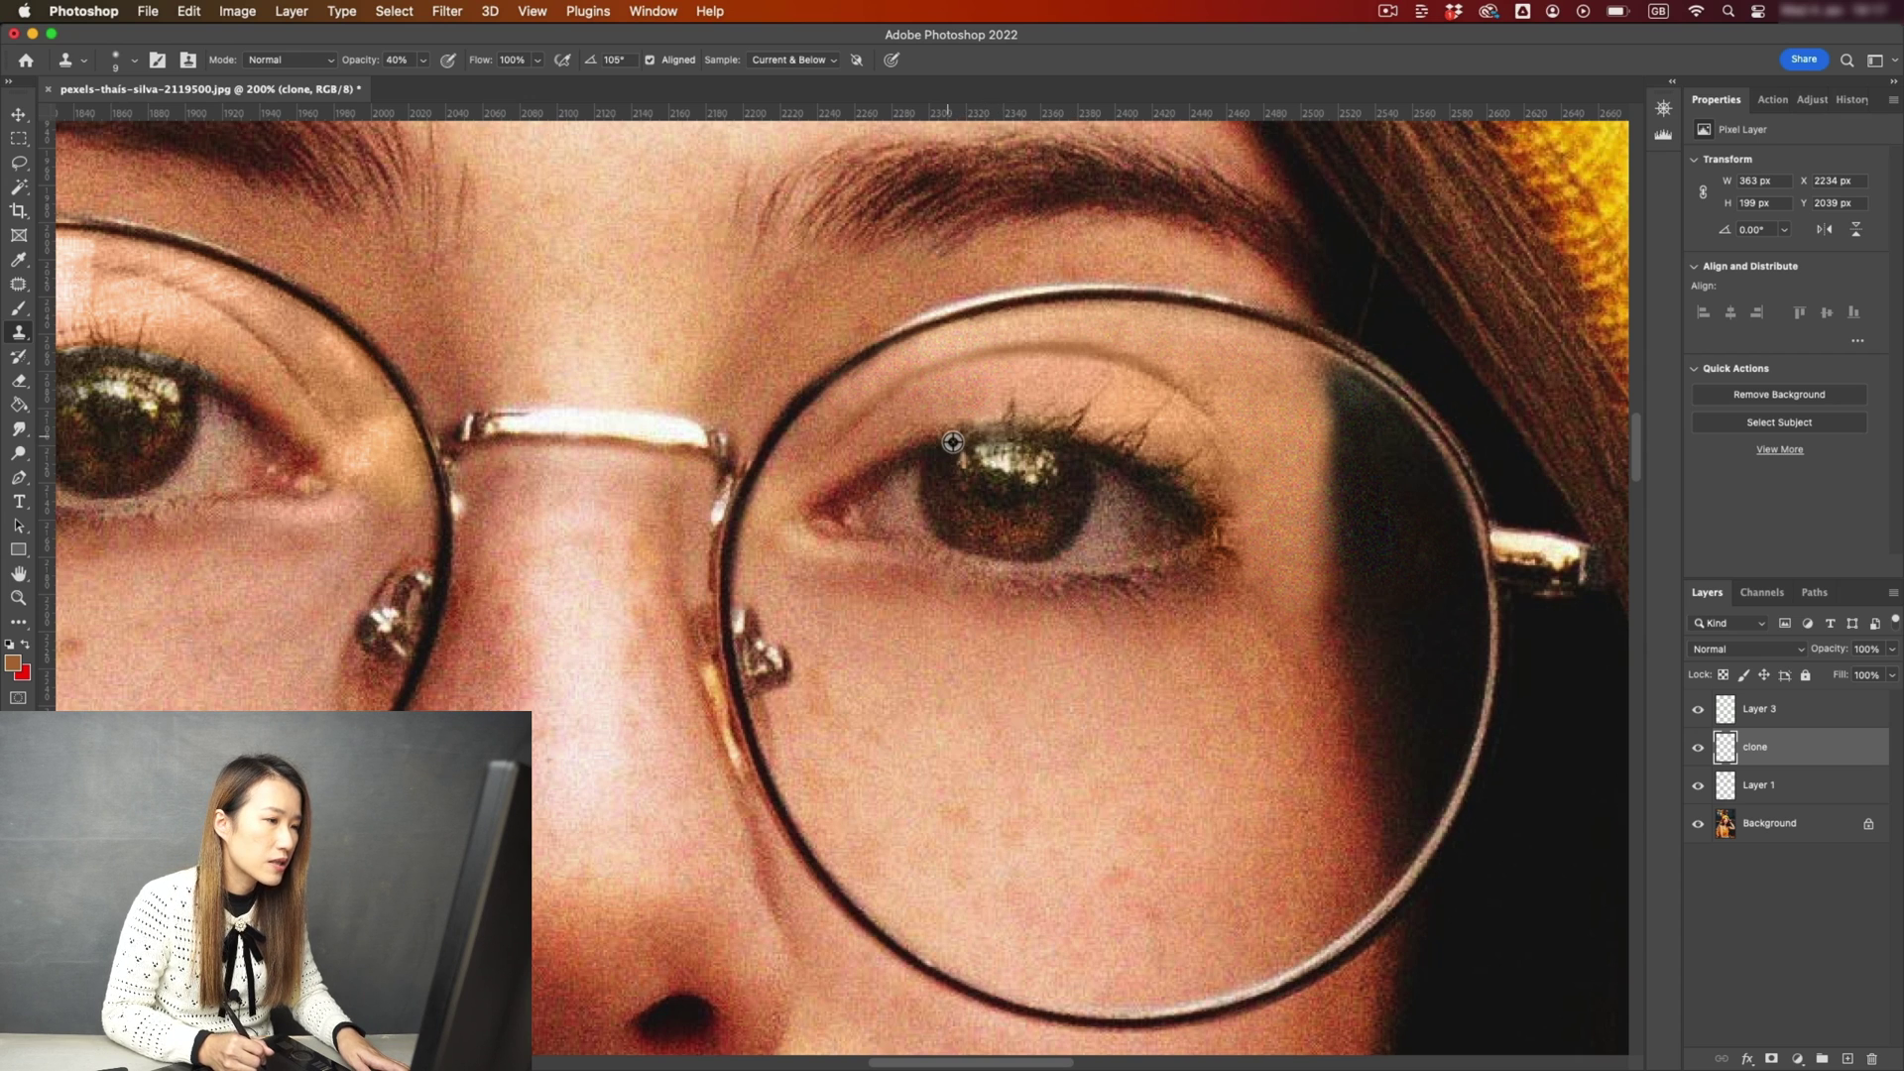
key("0")
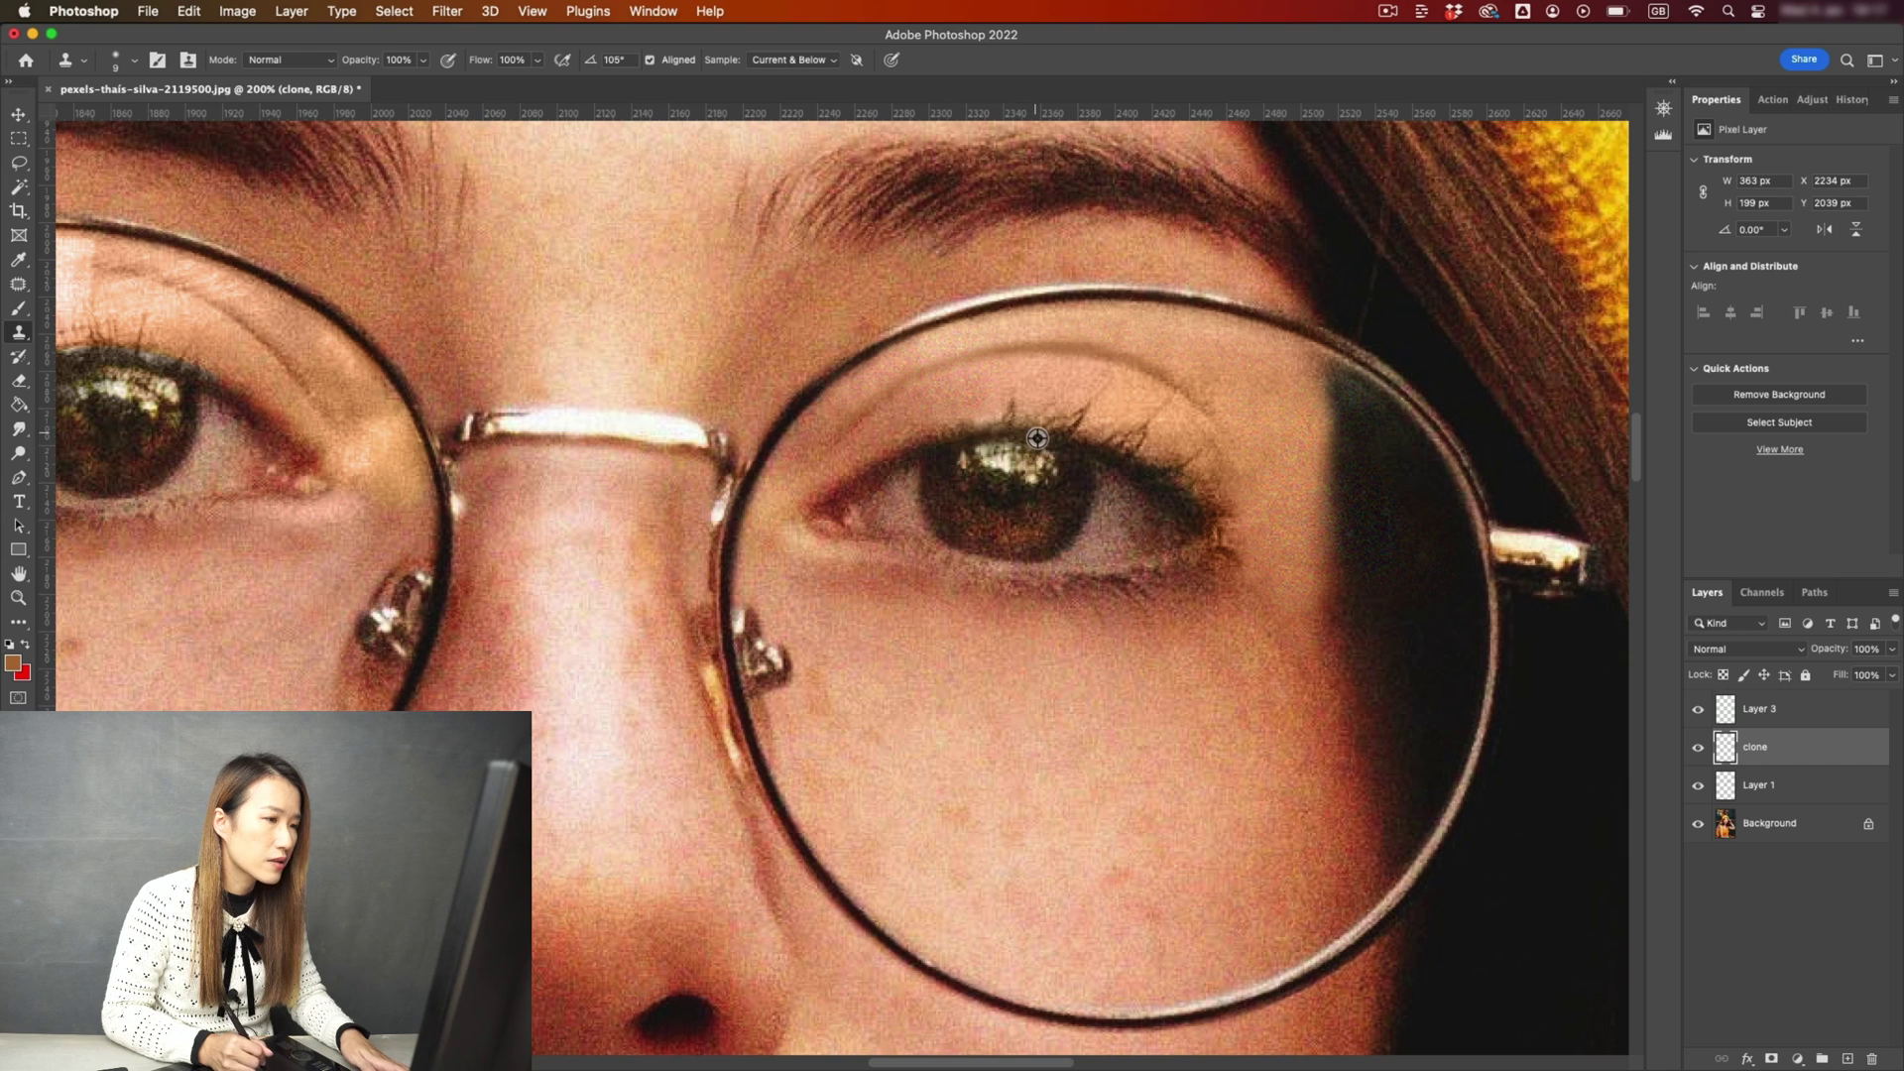
key("ctrl+0")
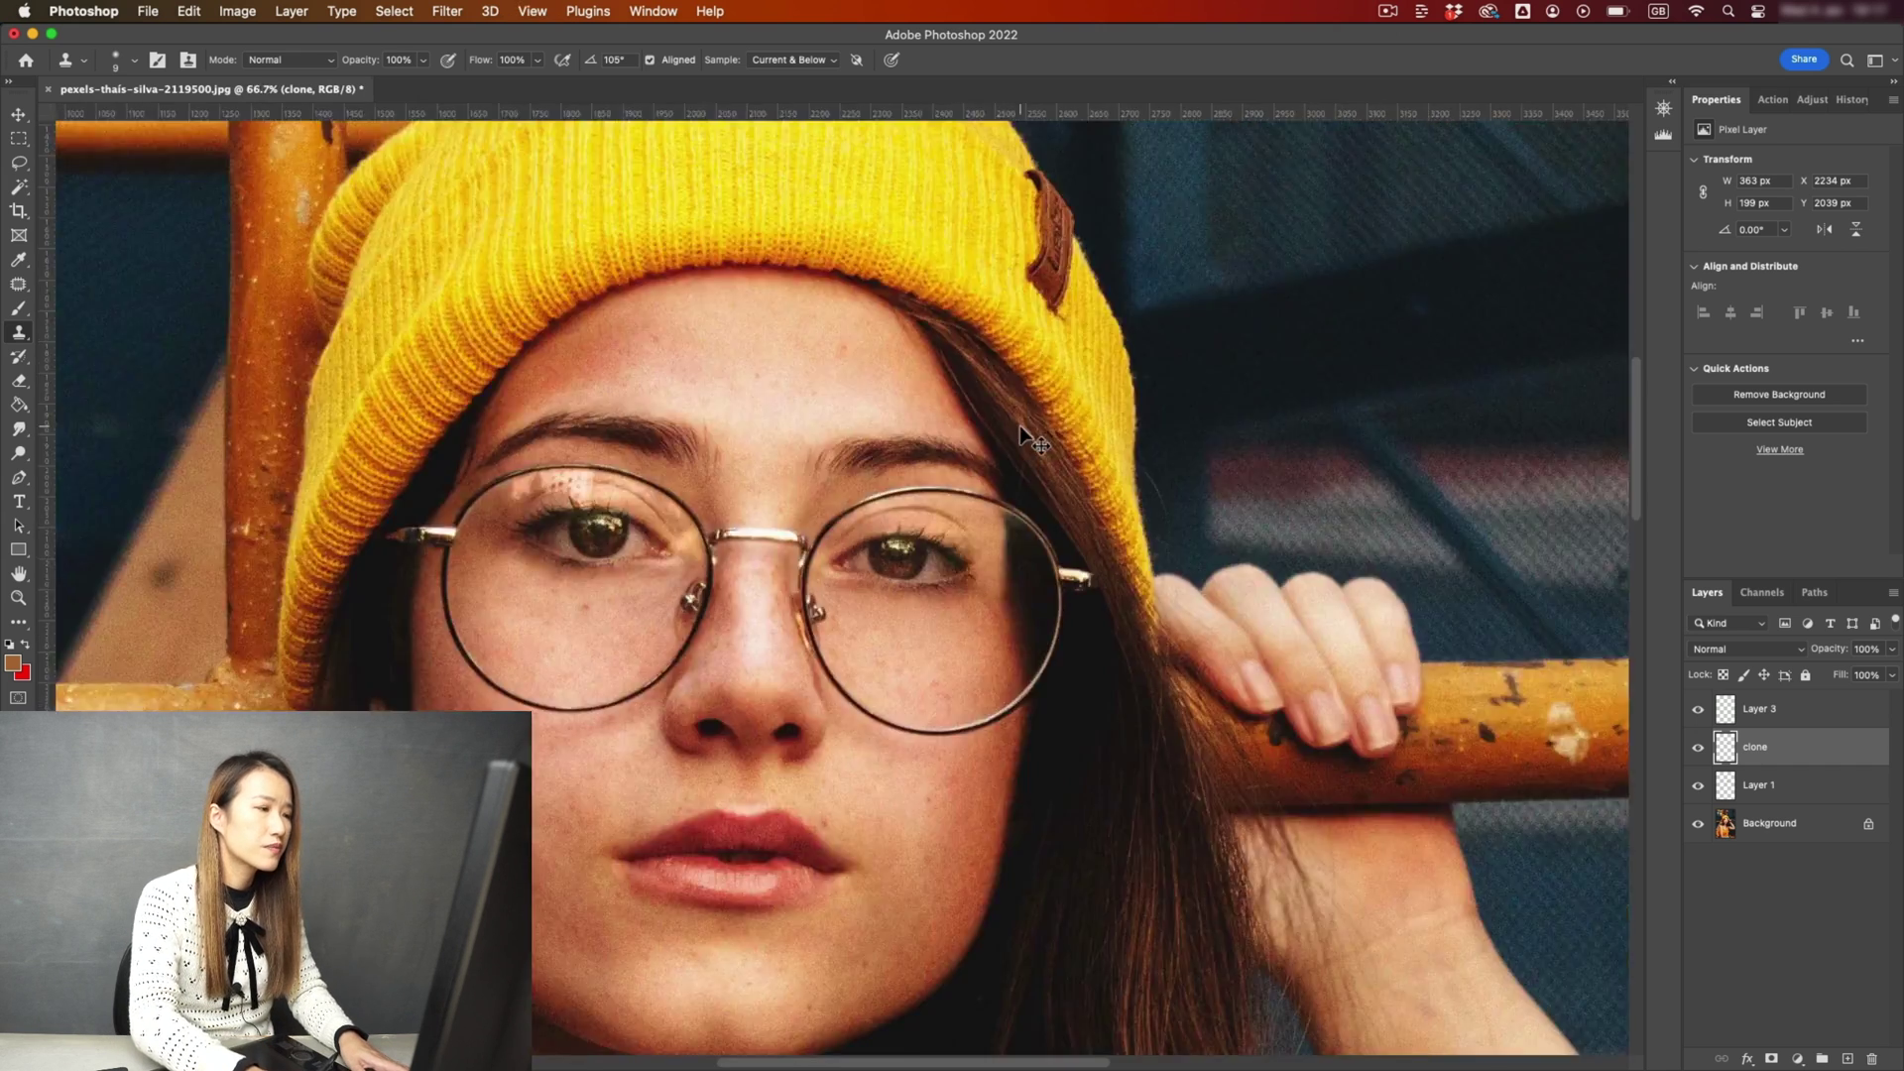
key("ctrl+minus")
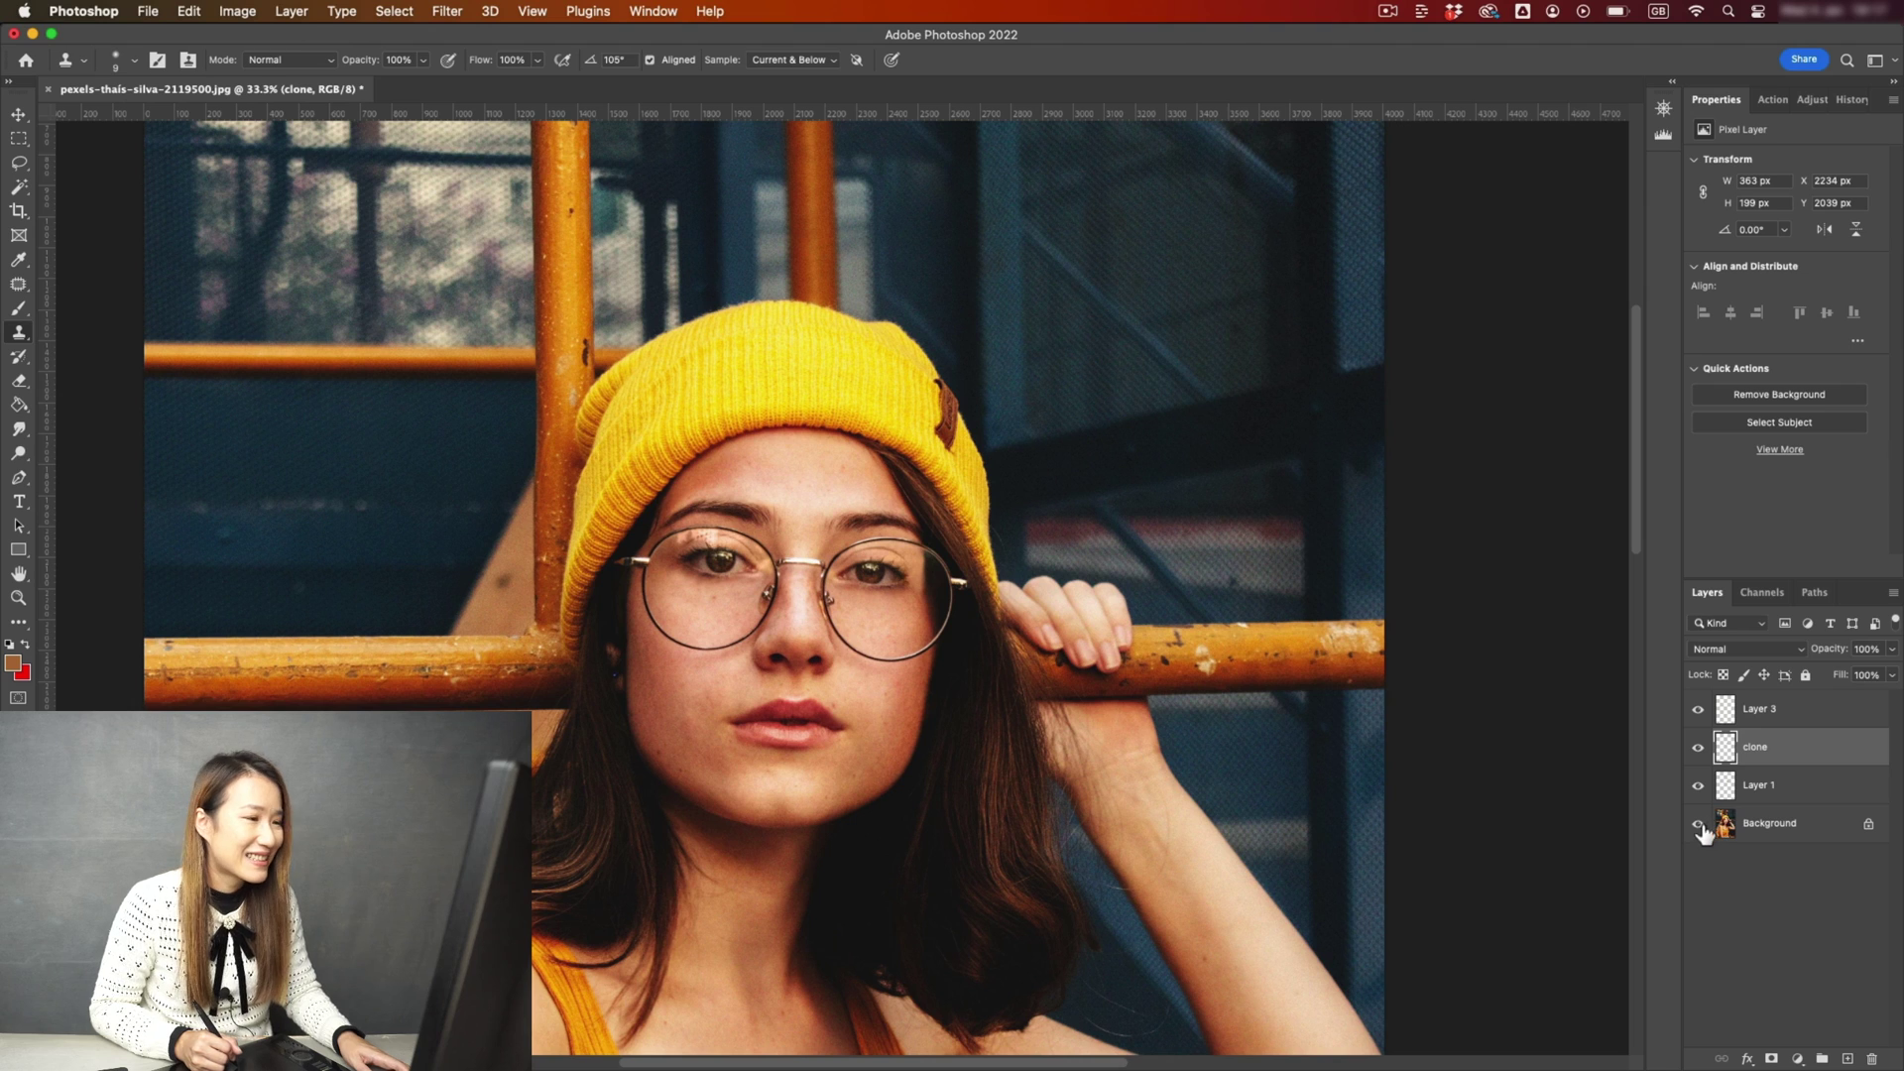
Solo the Background layer twice to compare the original glare with the retouch.
left_click(1699, 824, "alt")
left_click(1700, 825, "alt")
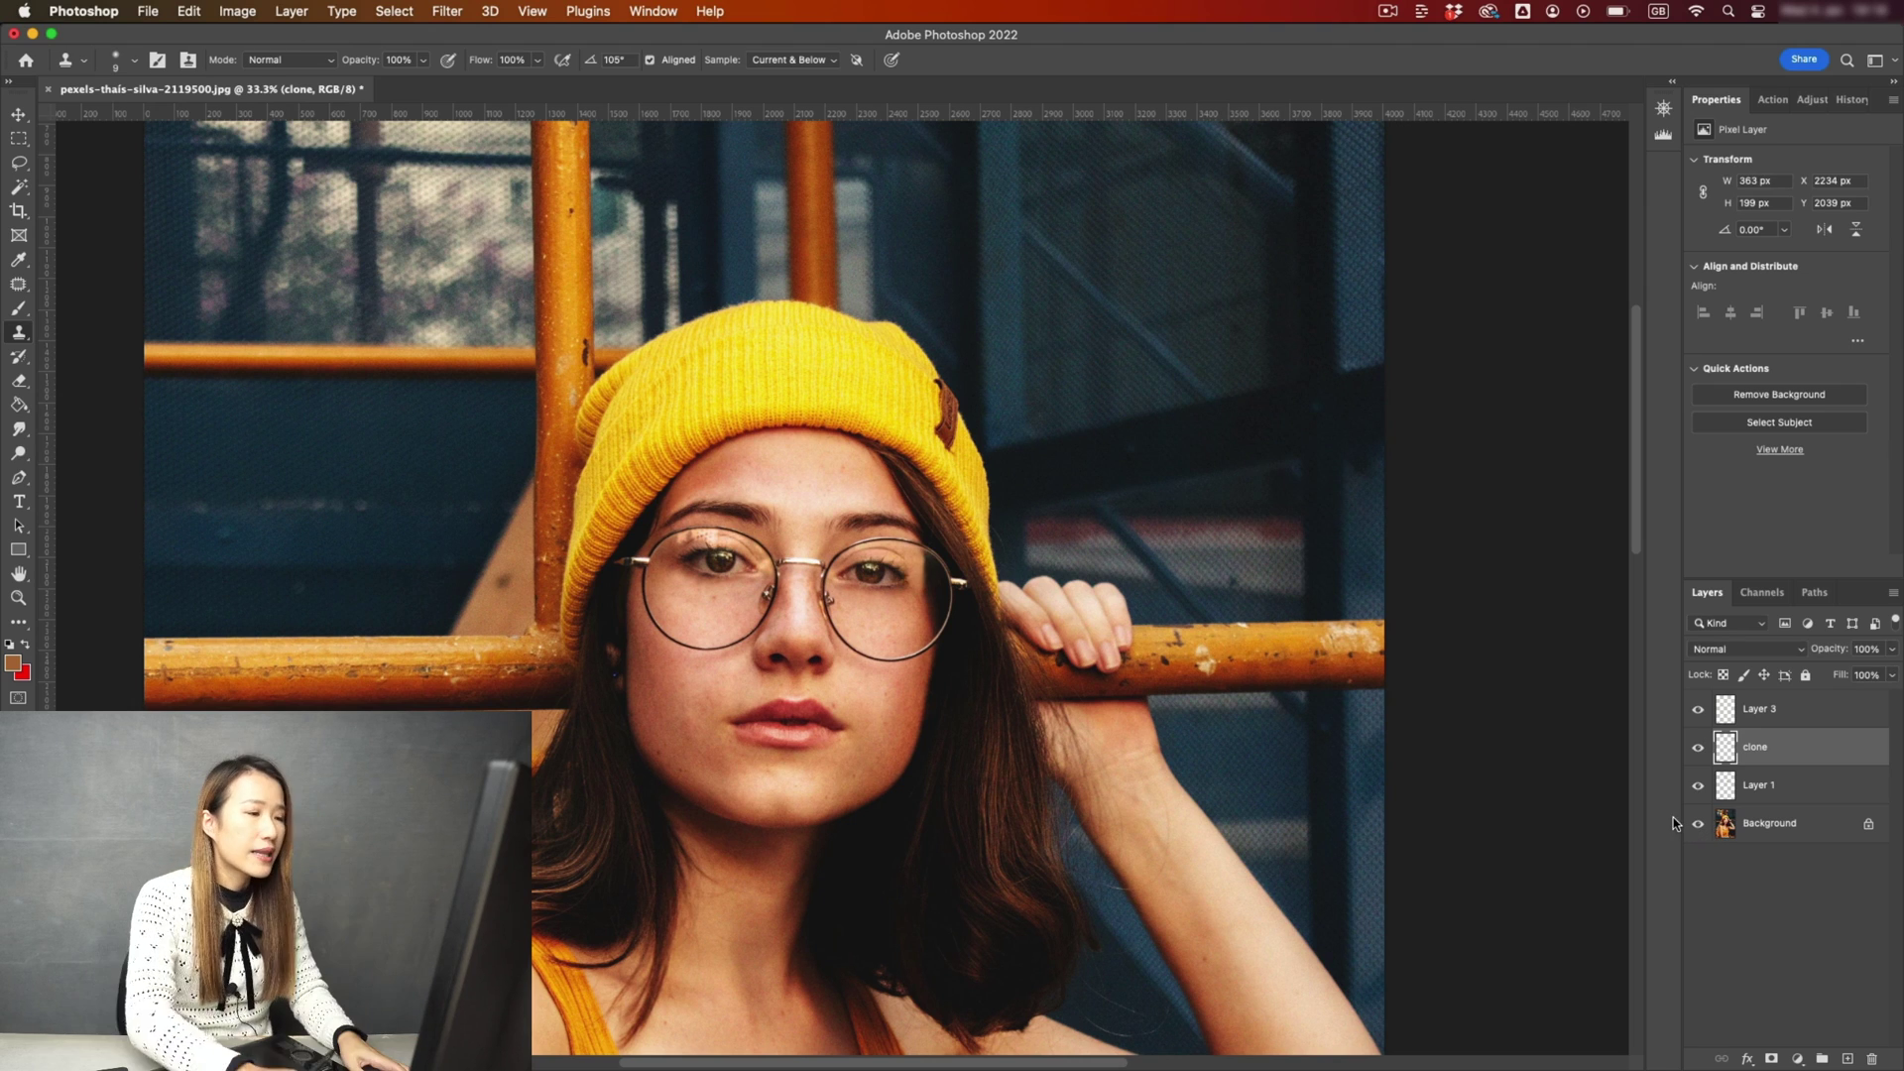
key("super+equal")
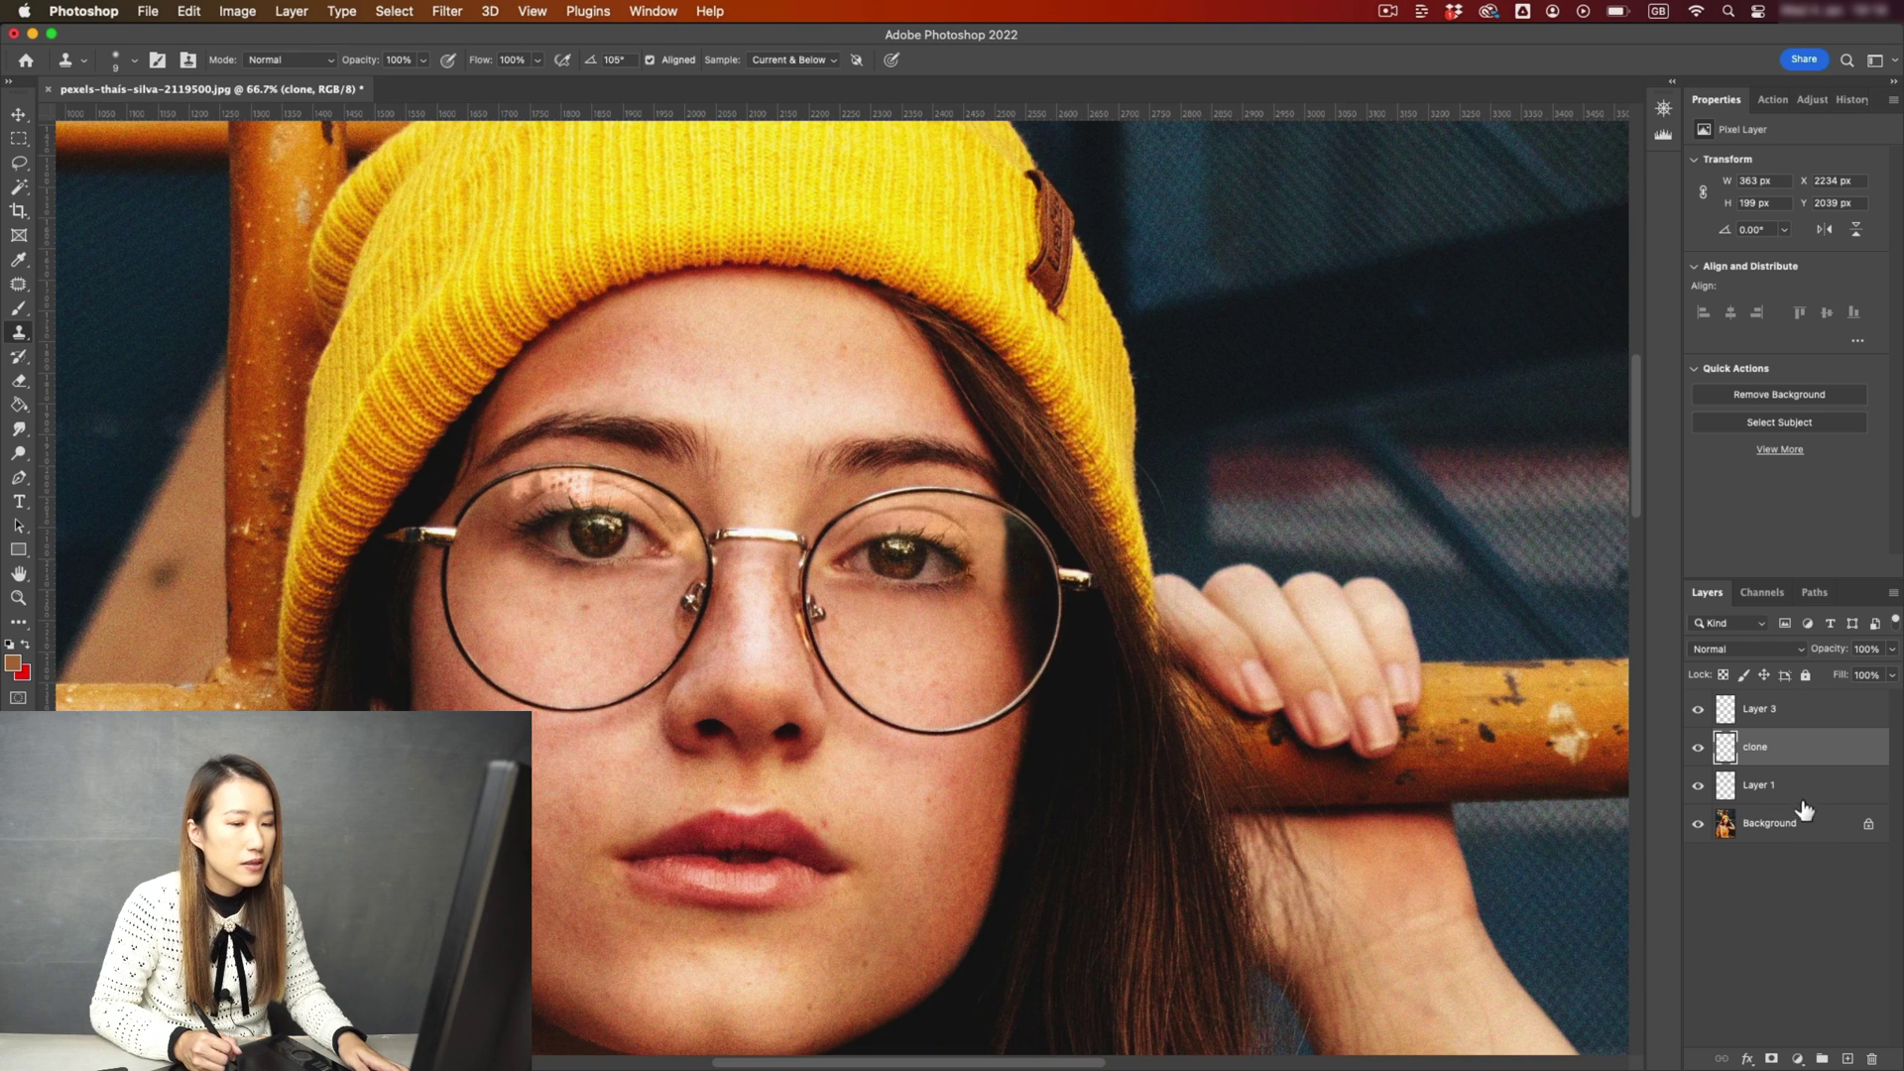
left_click(1700, 824, "alt")
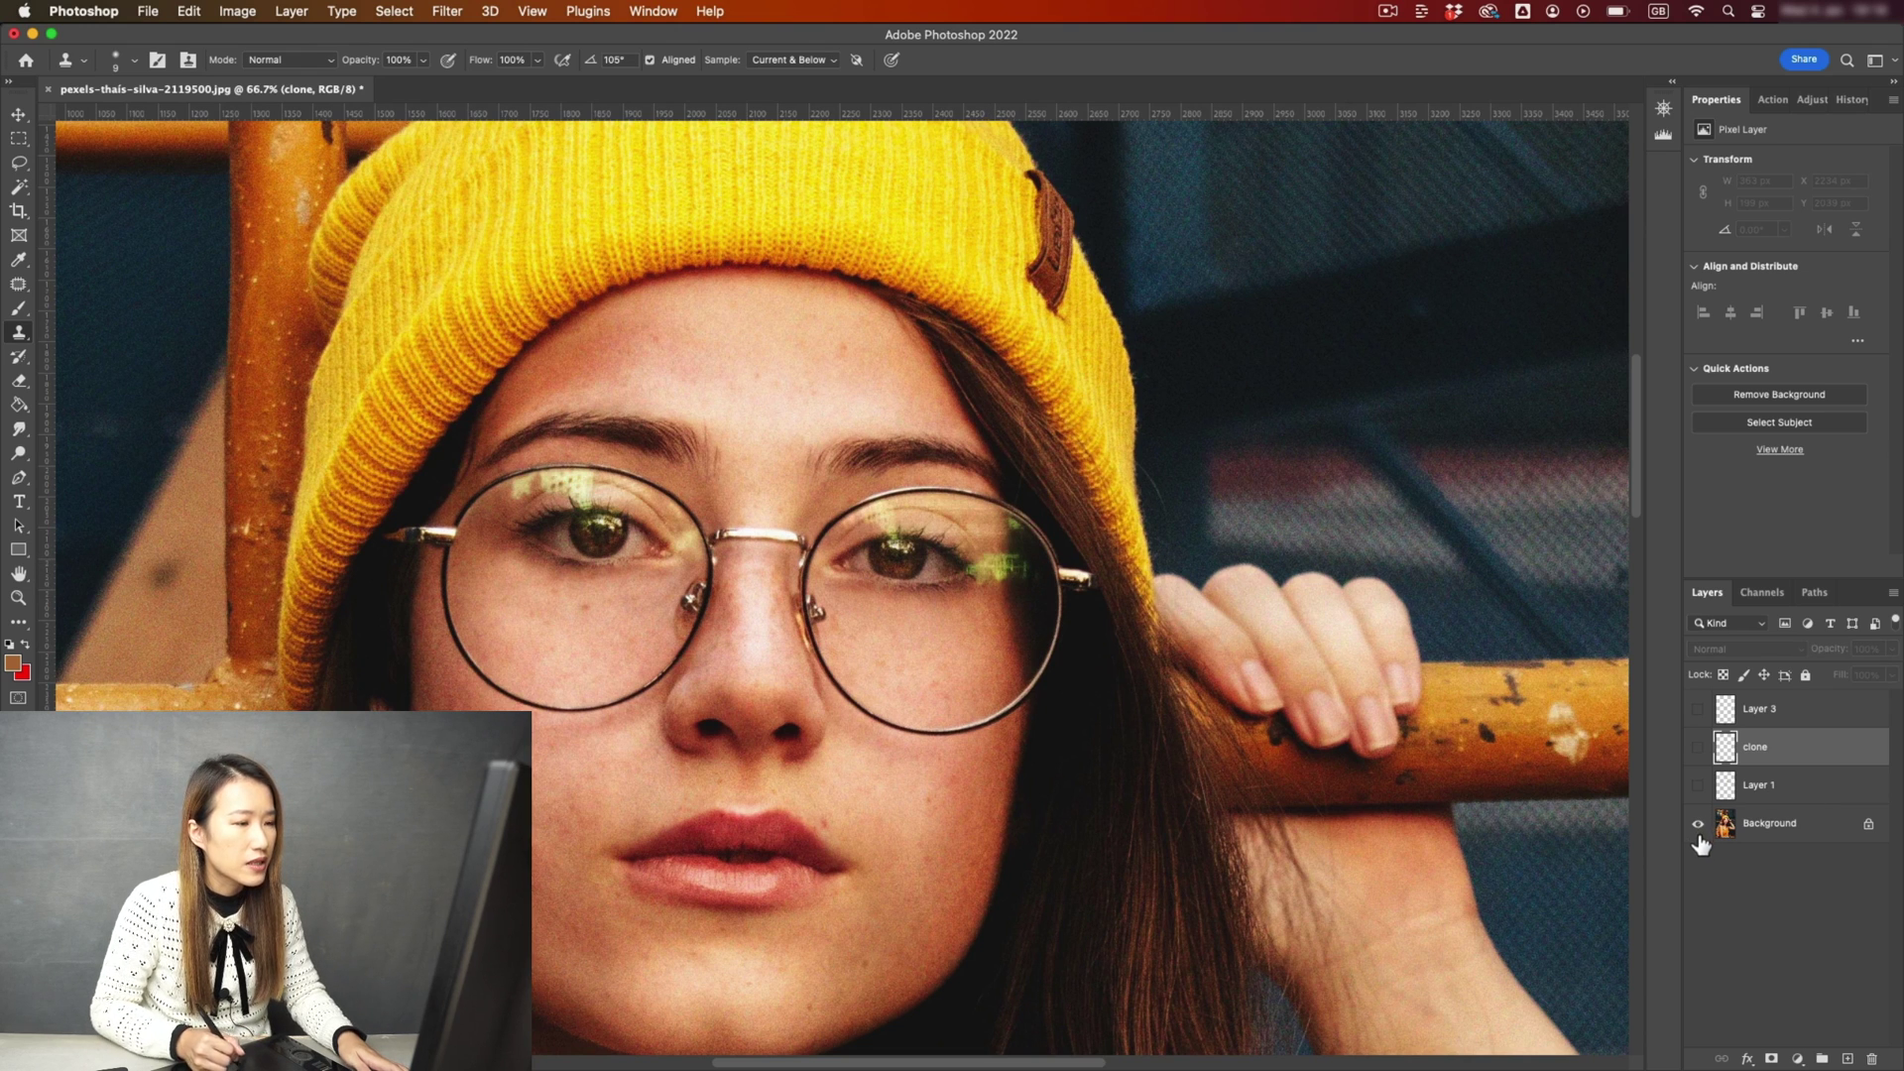
left_click(1699, 824, "alt")
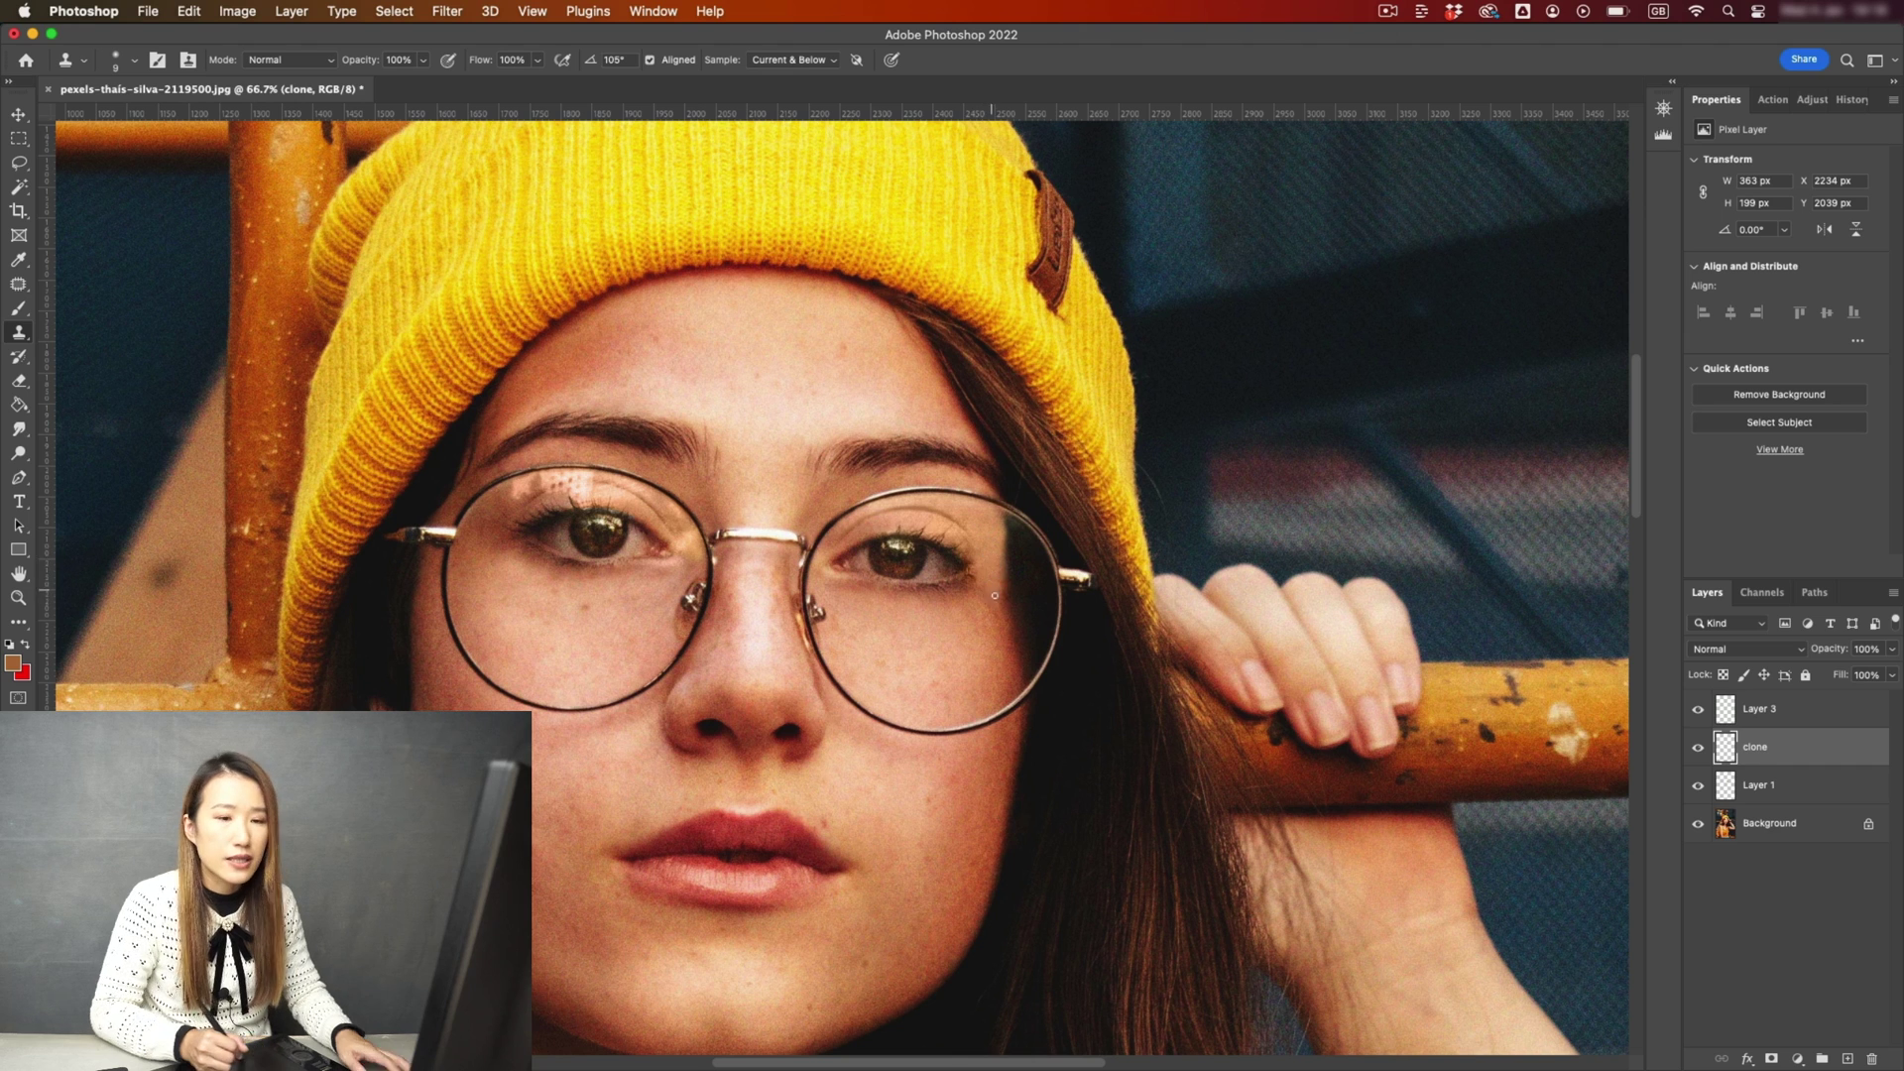
Select Layer 3 as the working layer.
left_click(1832, 715)
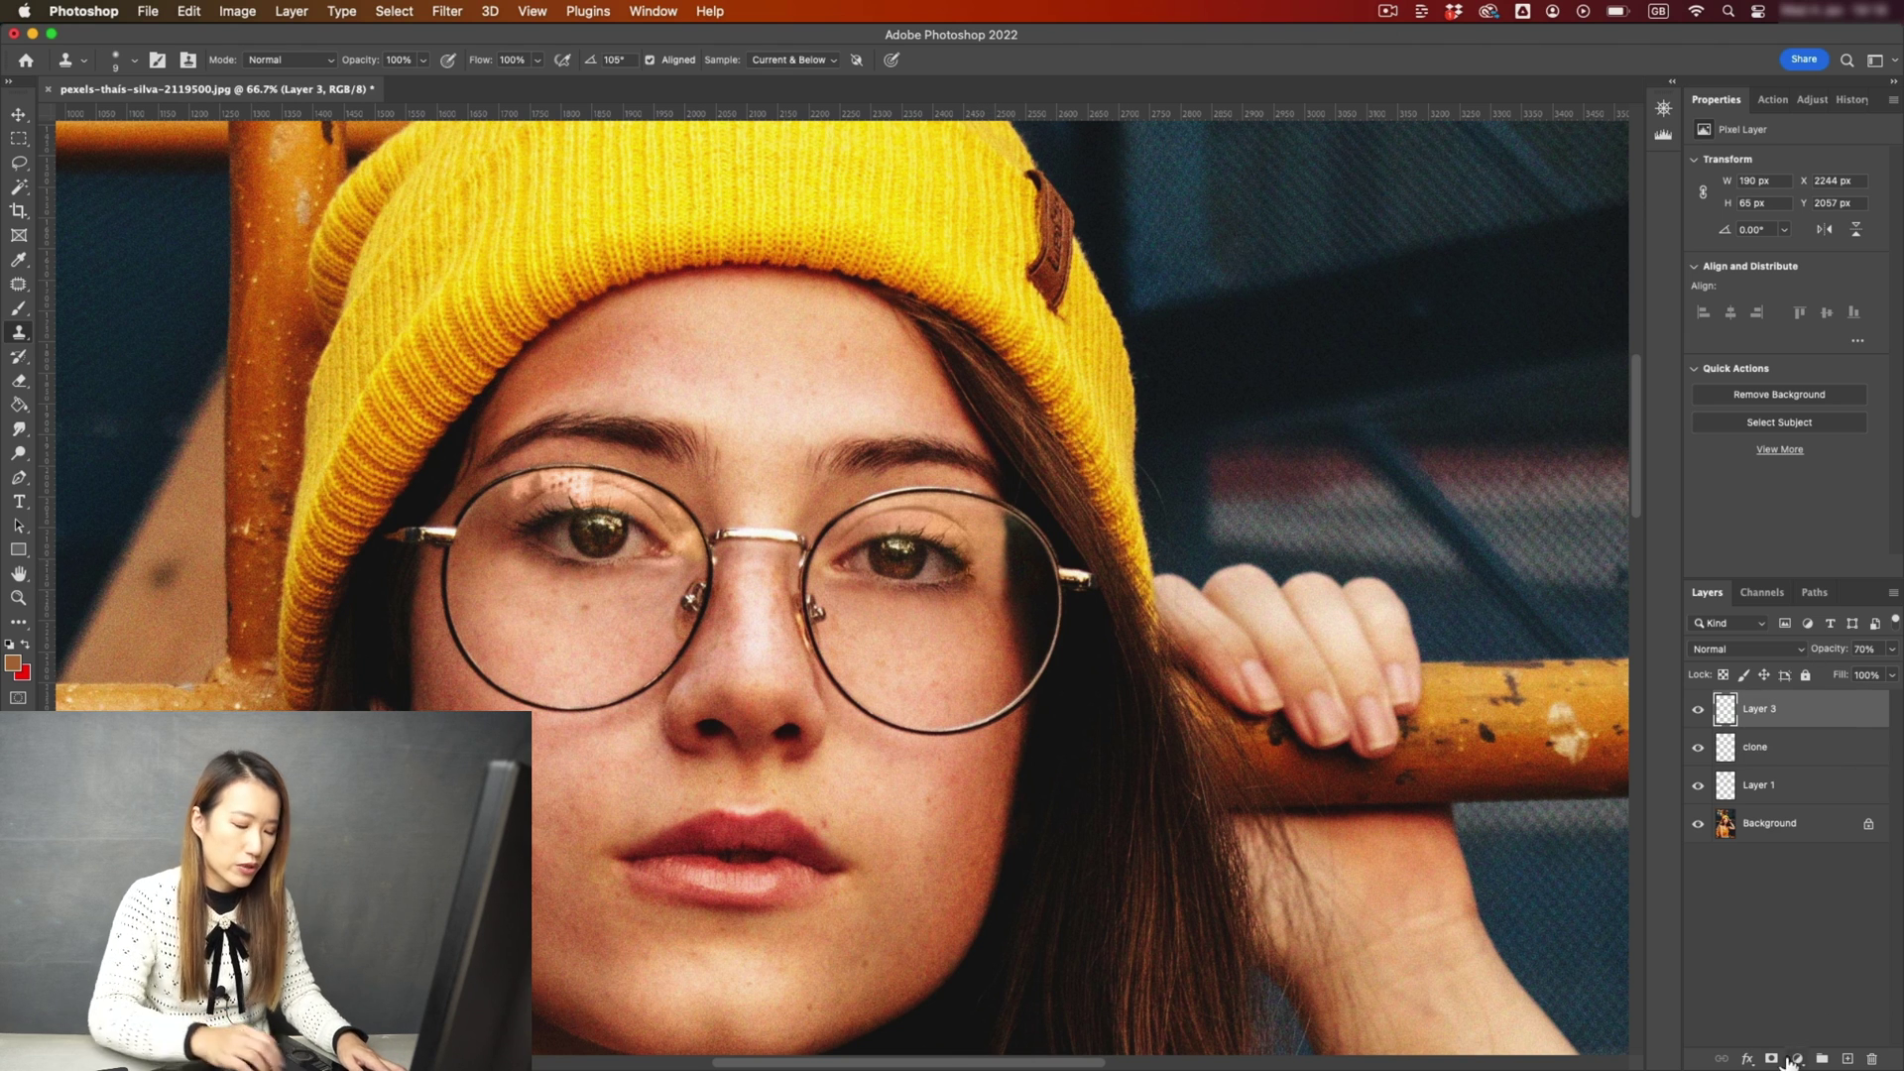
key("ctrl+shift+n")
key("Escape")
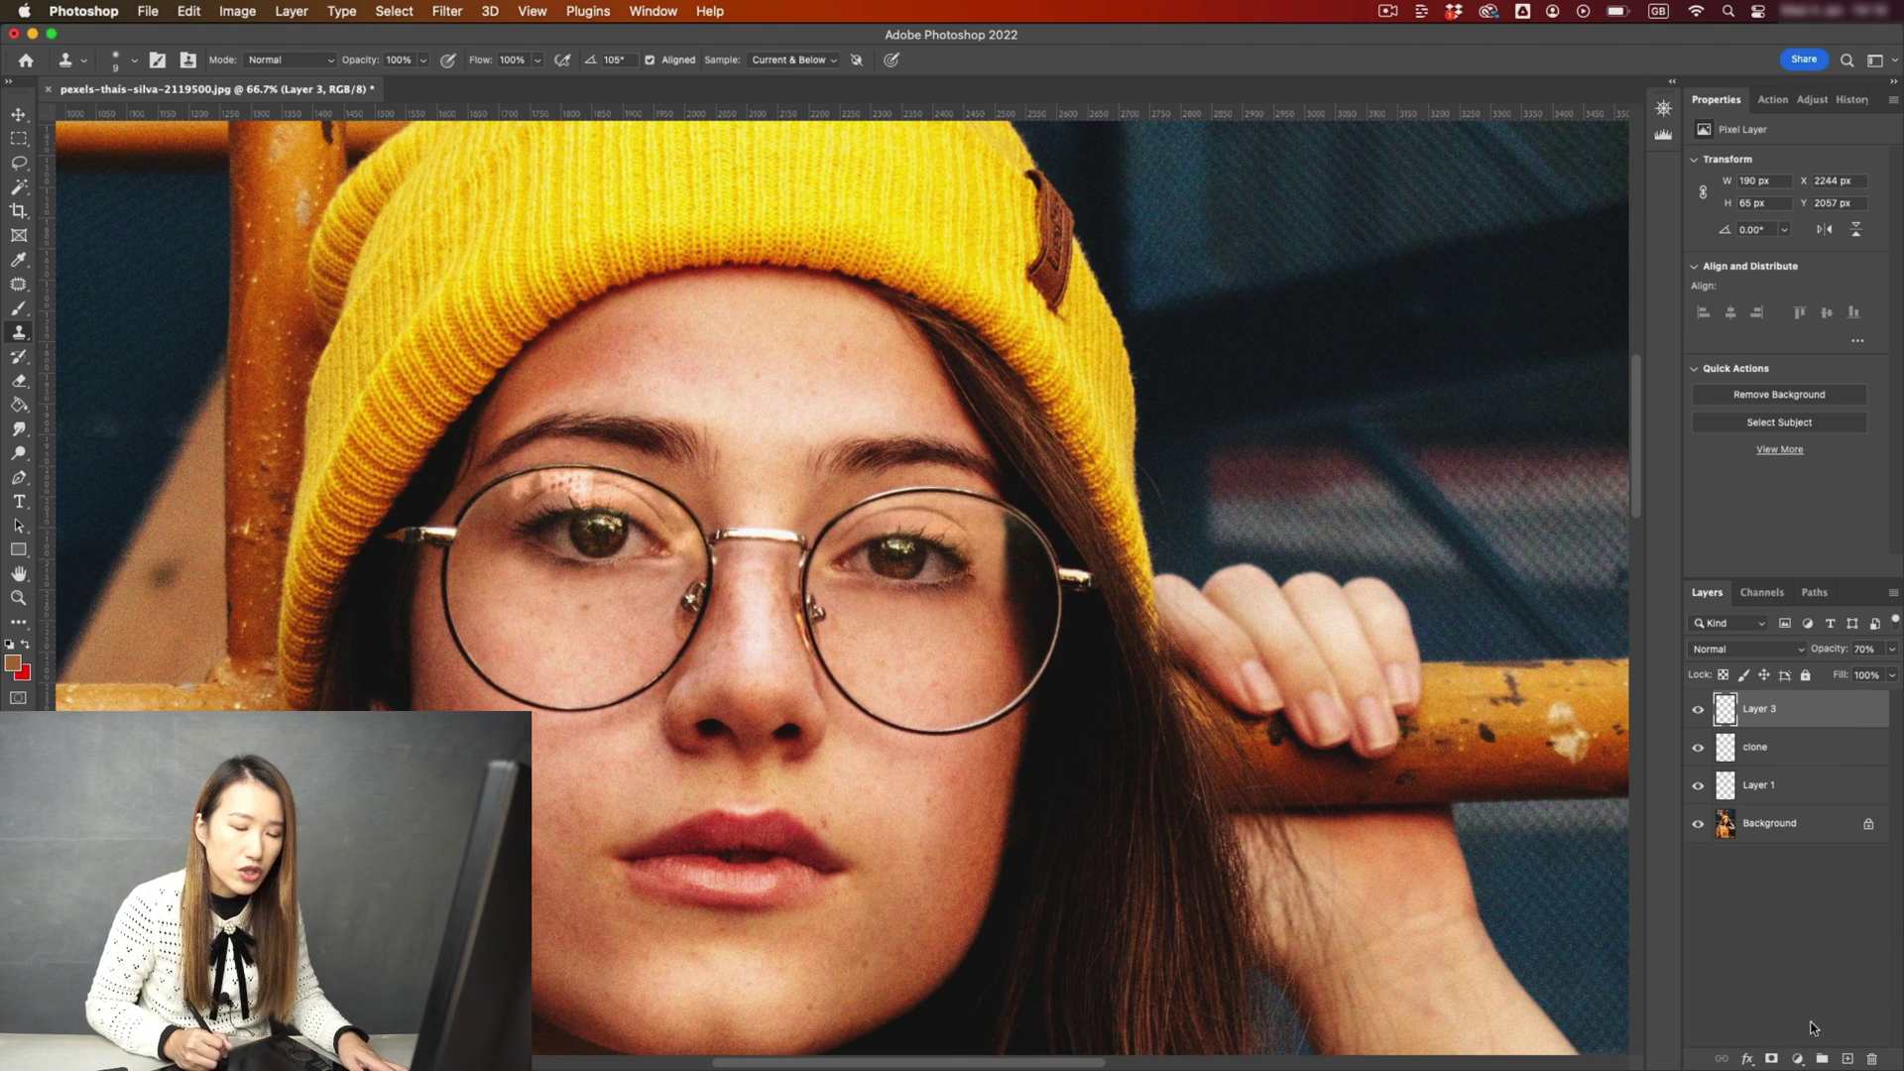
Add a Curves layer darkening the lens area, and invert its mask to black.
left_click(1800, 1057)
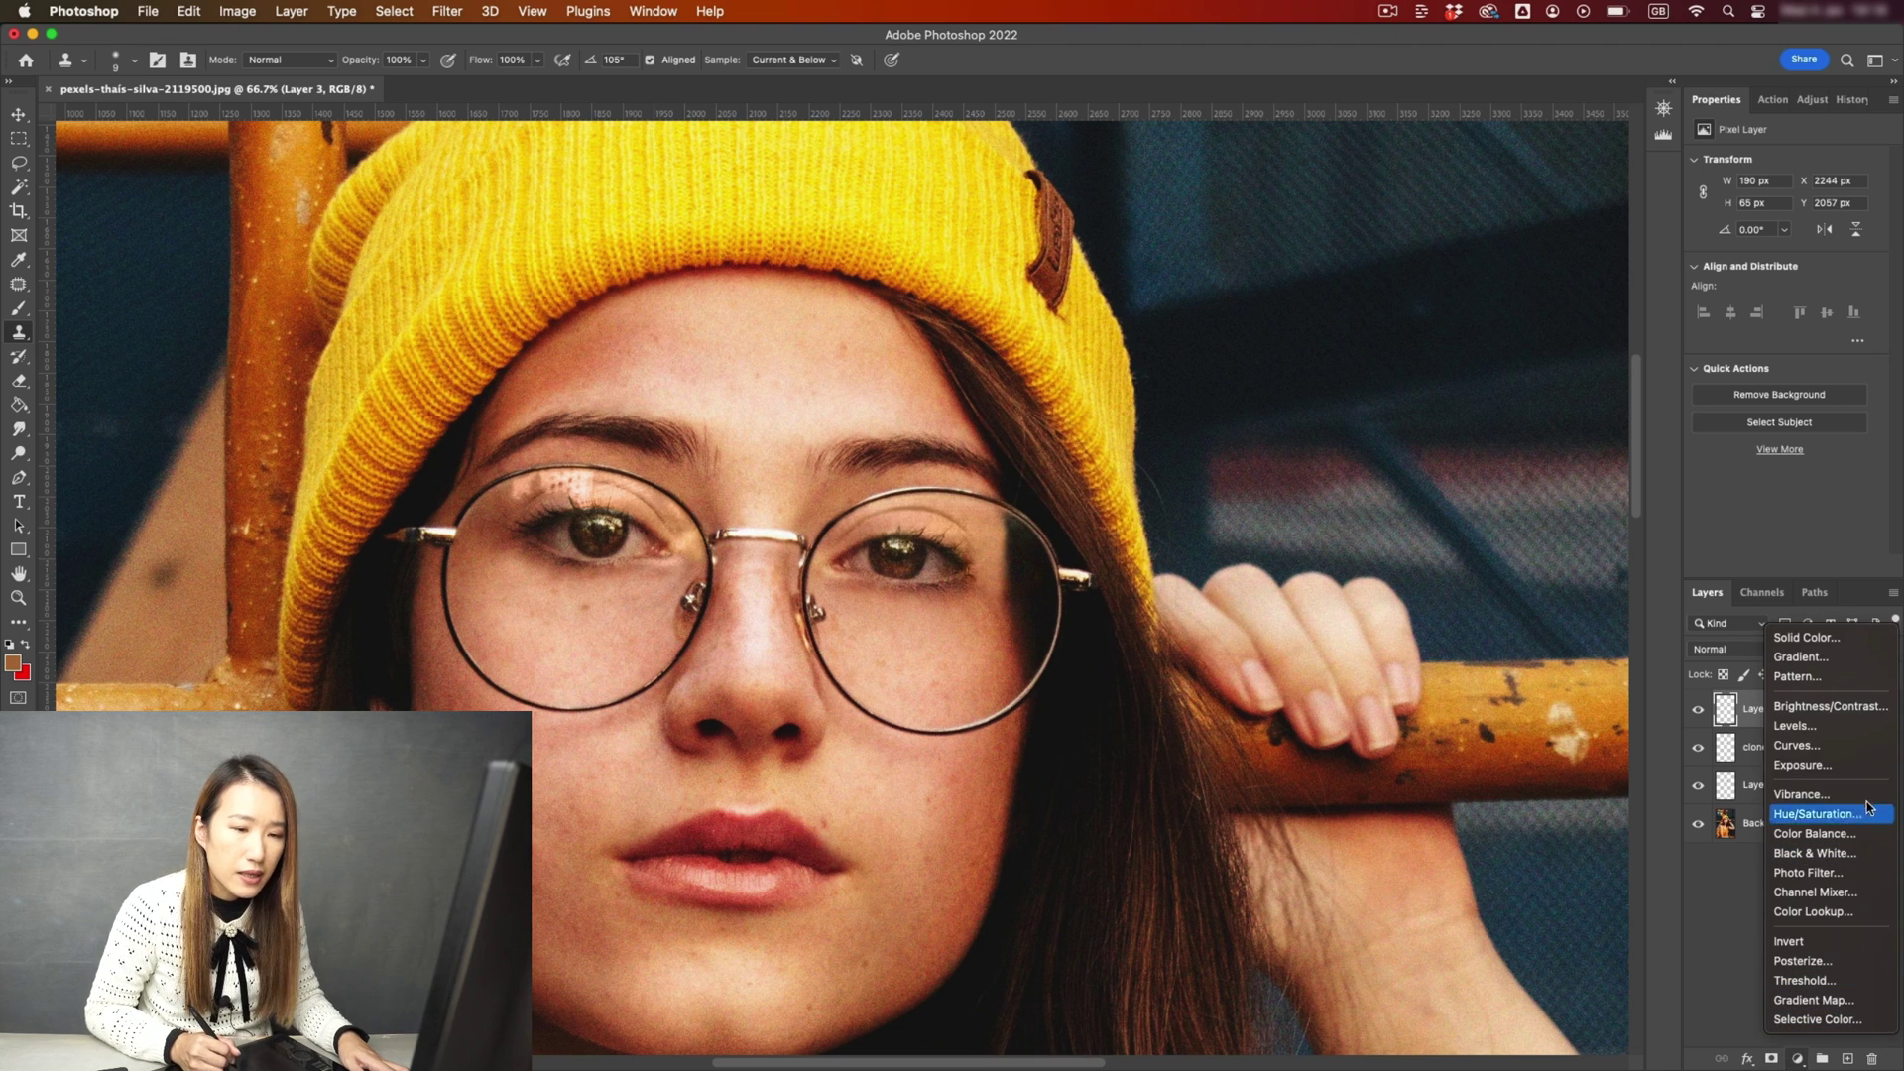
left_click(1831, 729)
left_click(1706, 186)
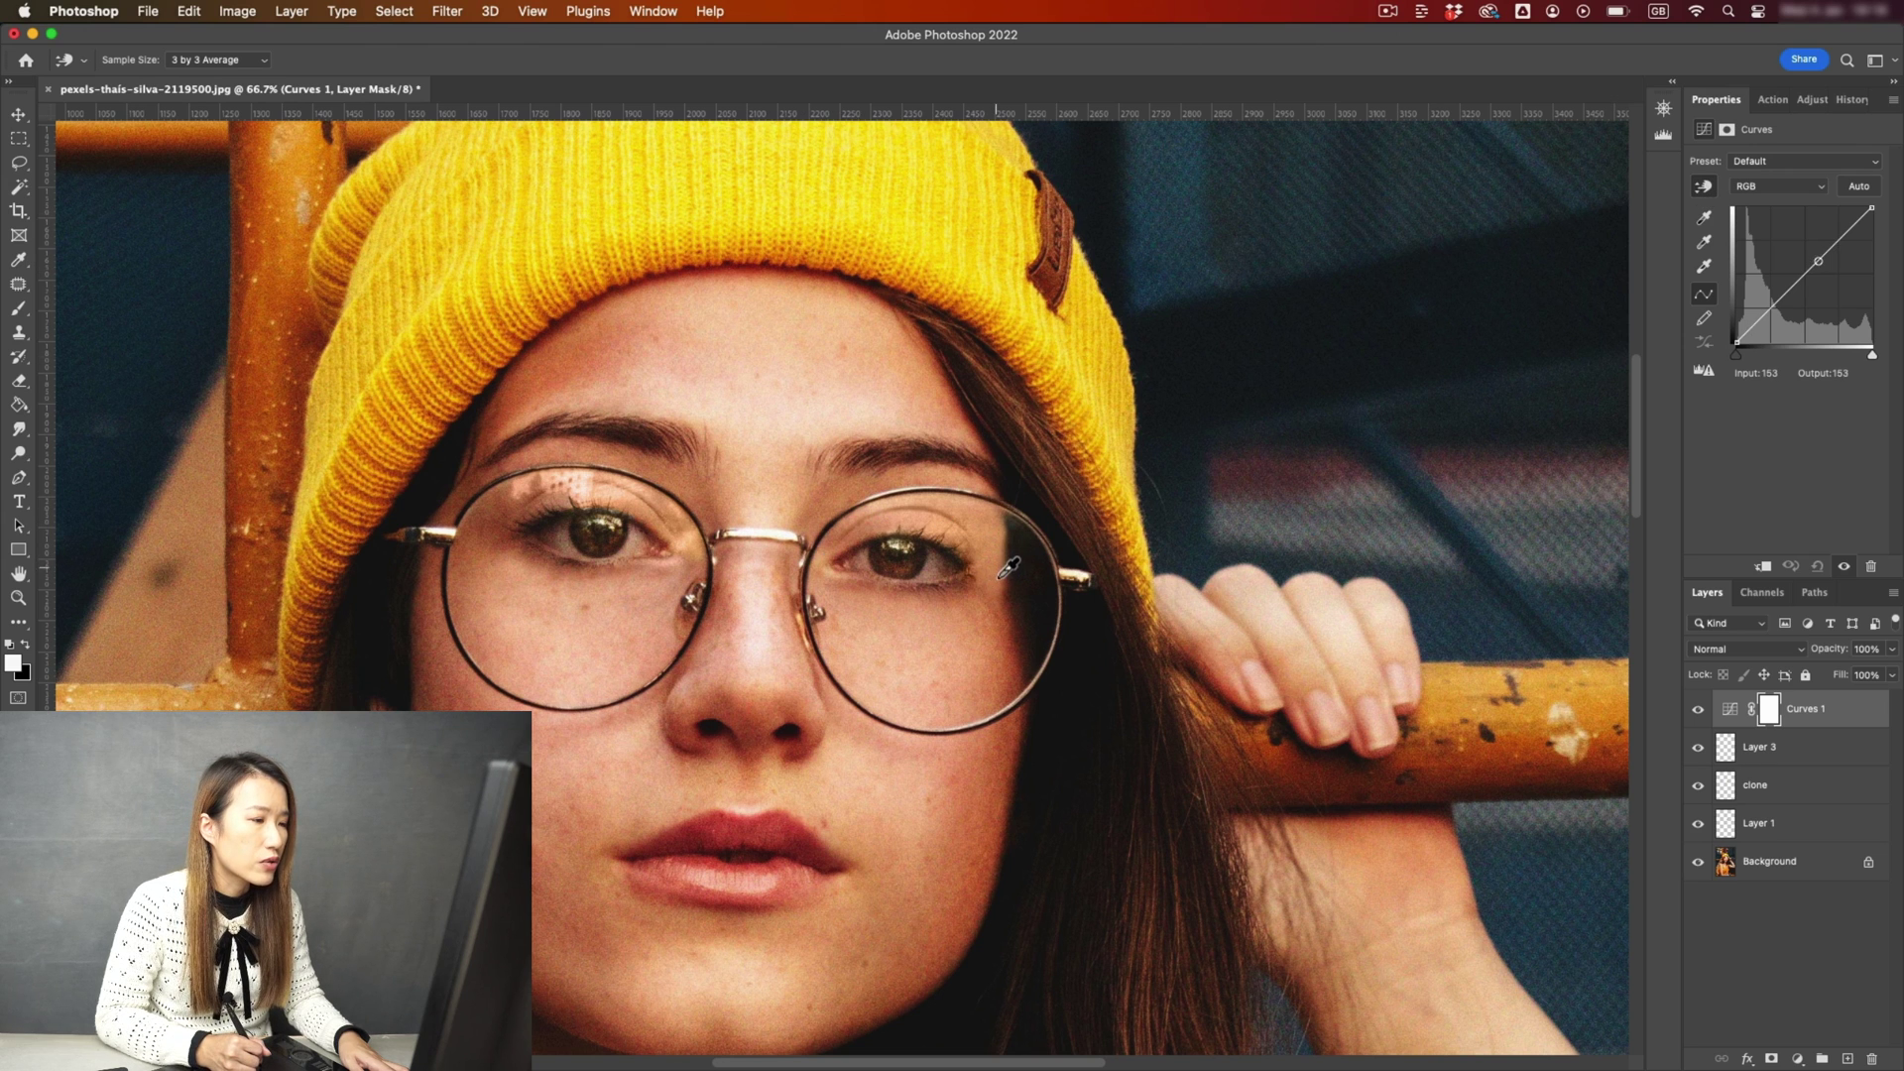
left_click_drag(1008, 566, 1000, 587)
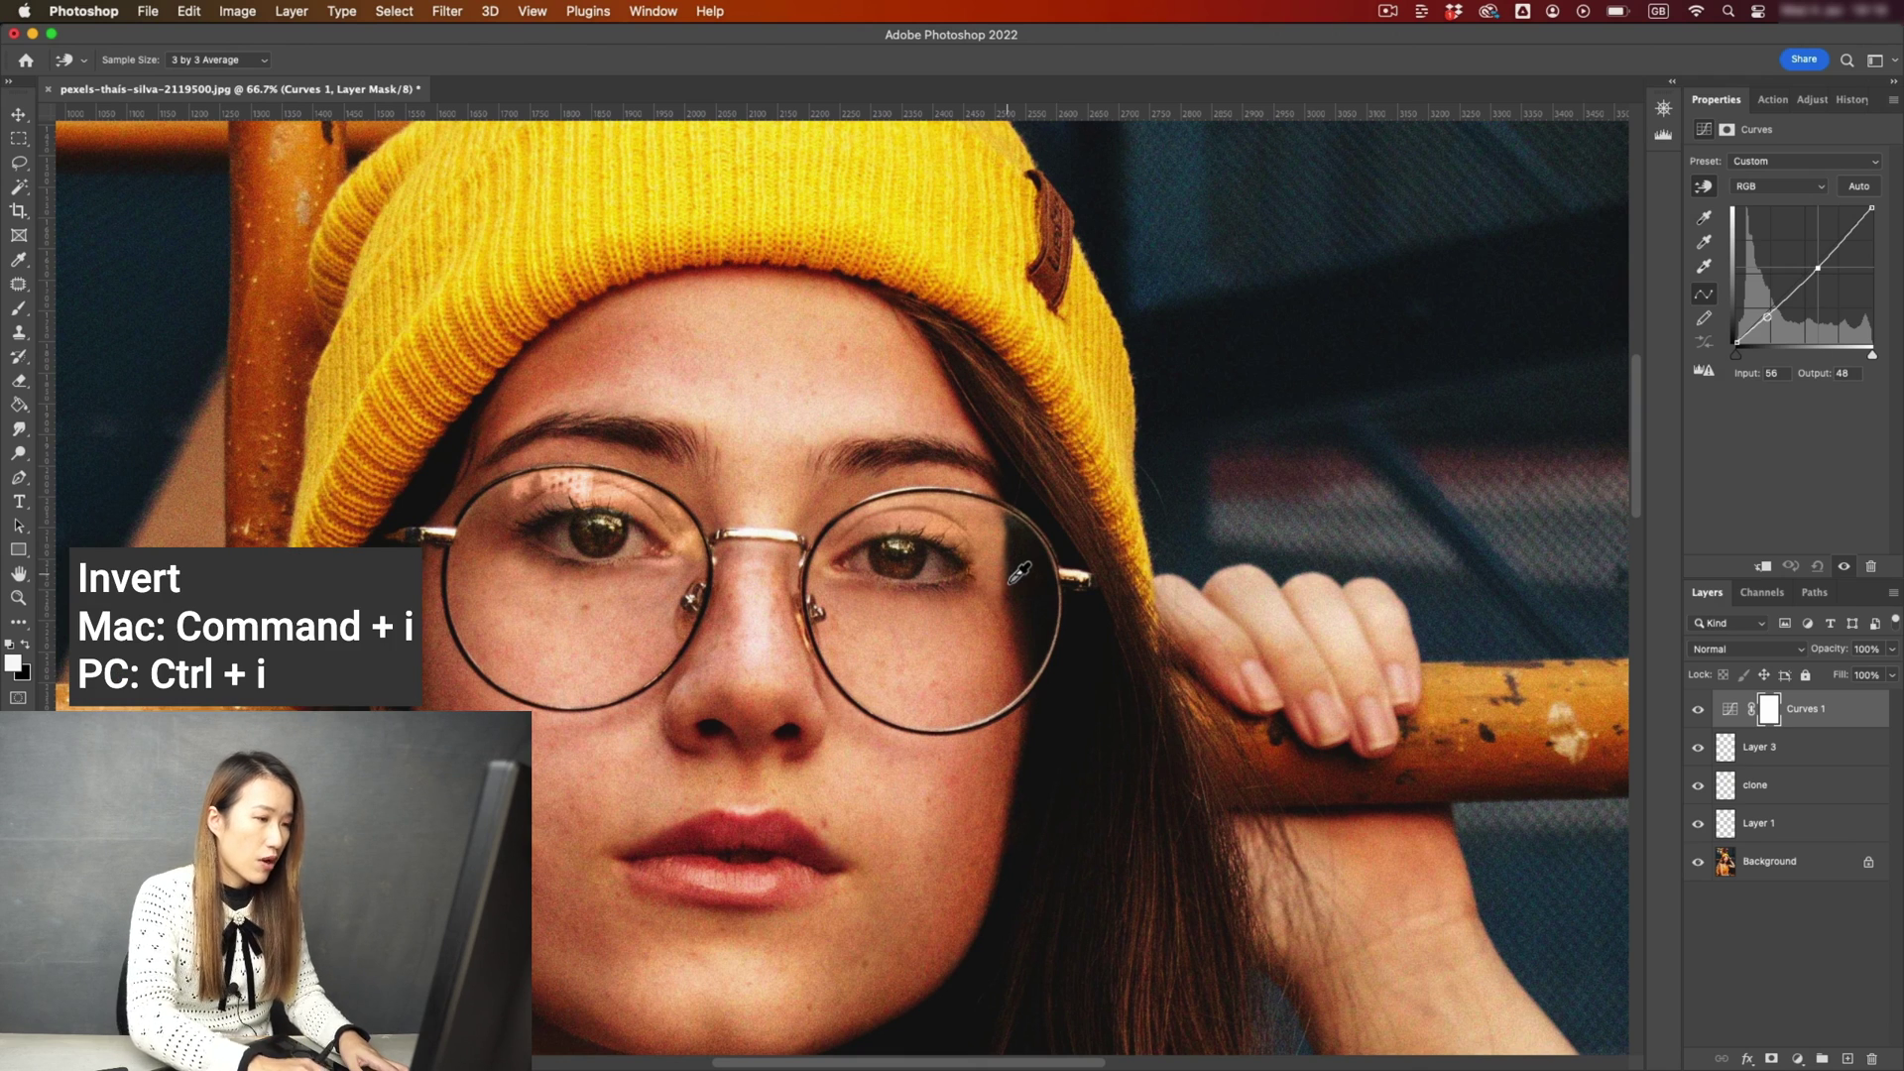
key("super+i")
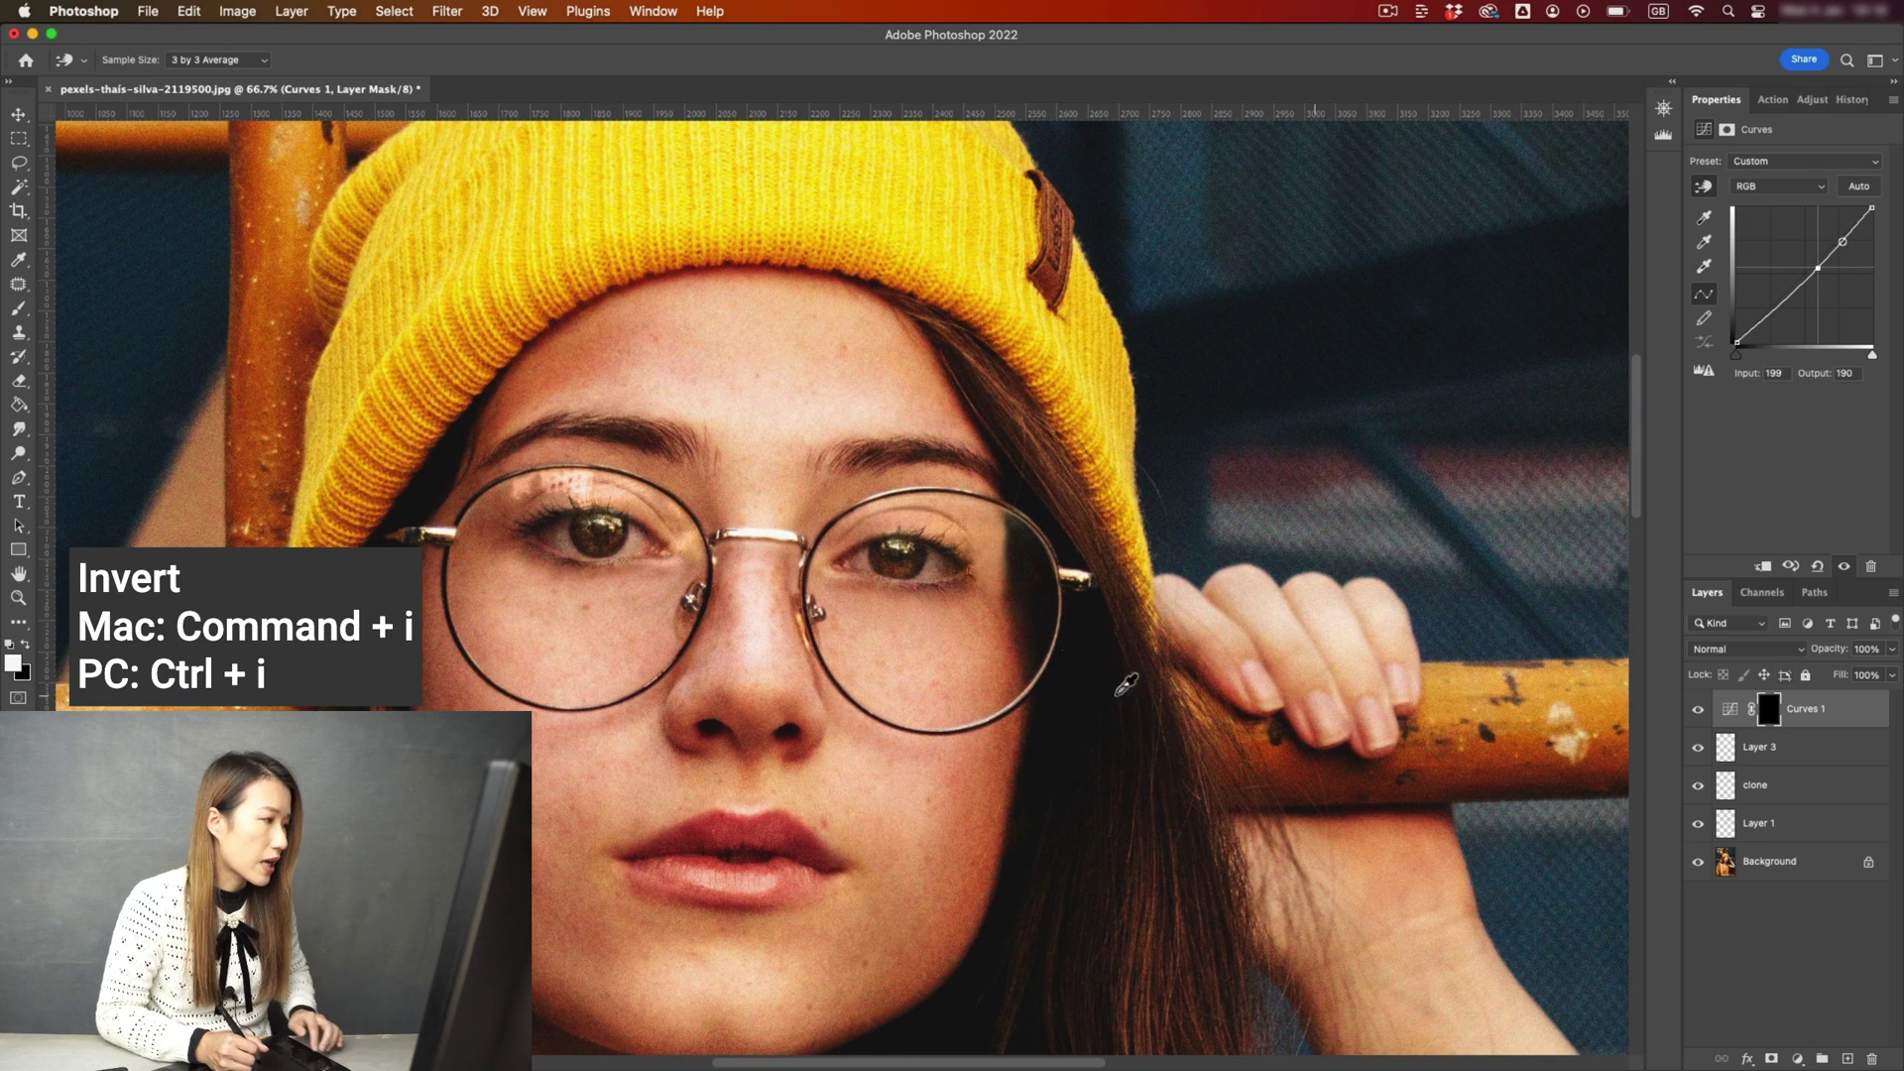
key("b")
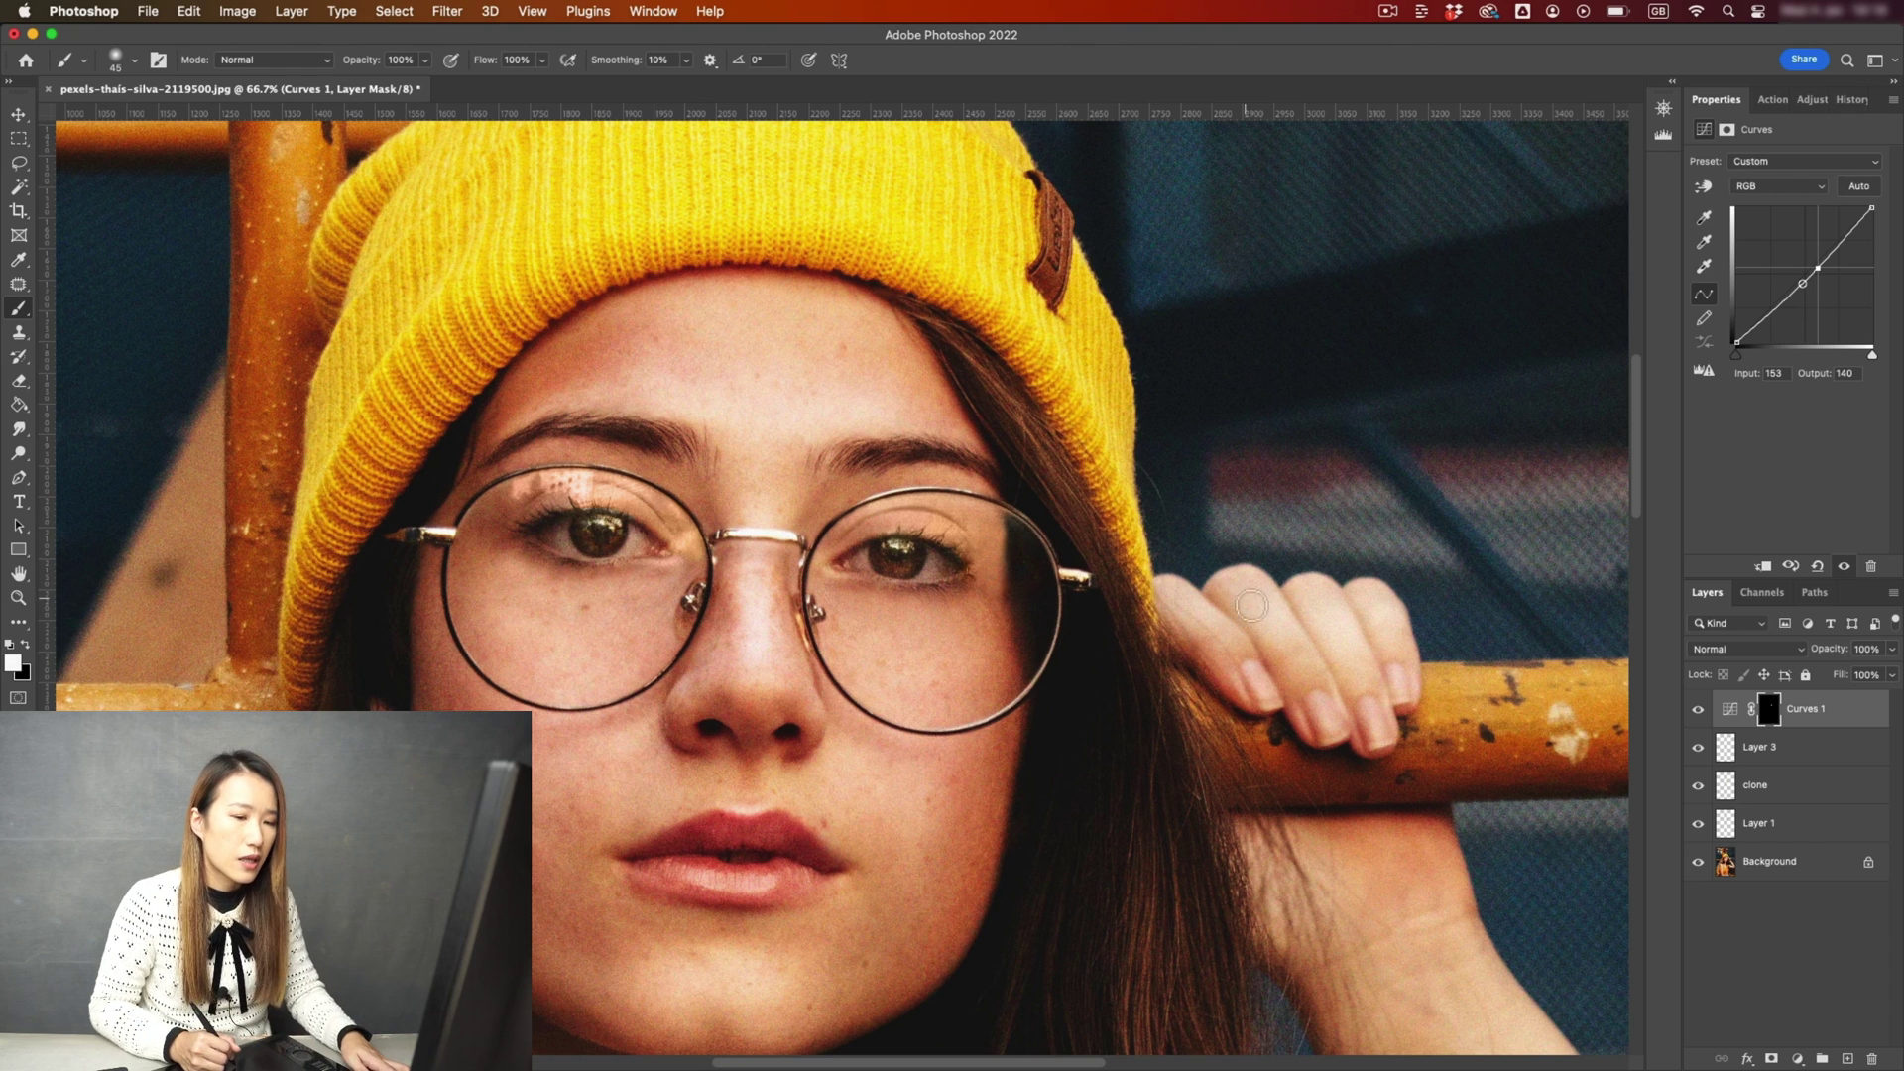
Solo the Background layer to see the original glare, then zoom out.
left_click(1699, 861, "alt")
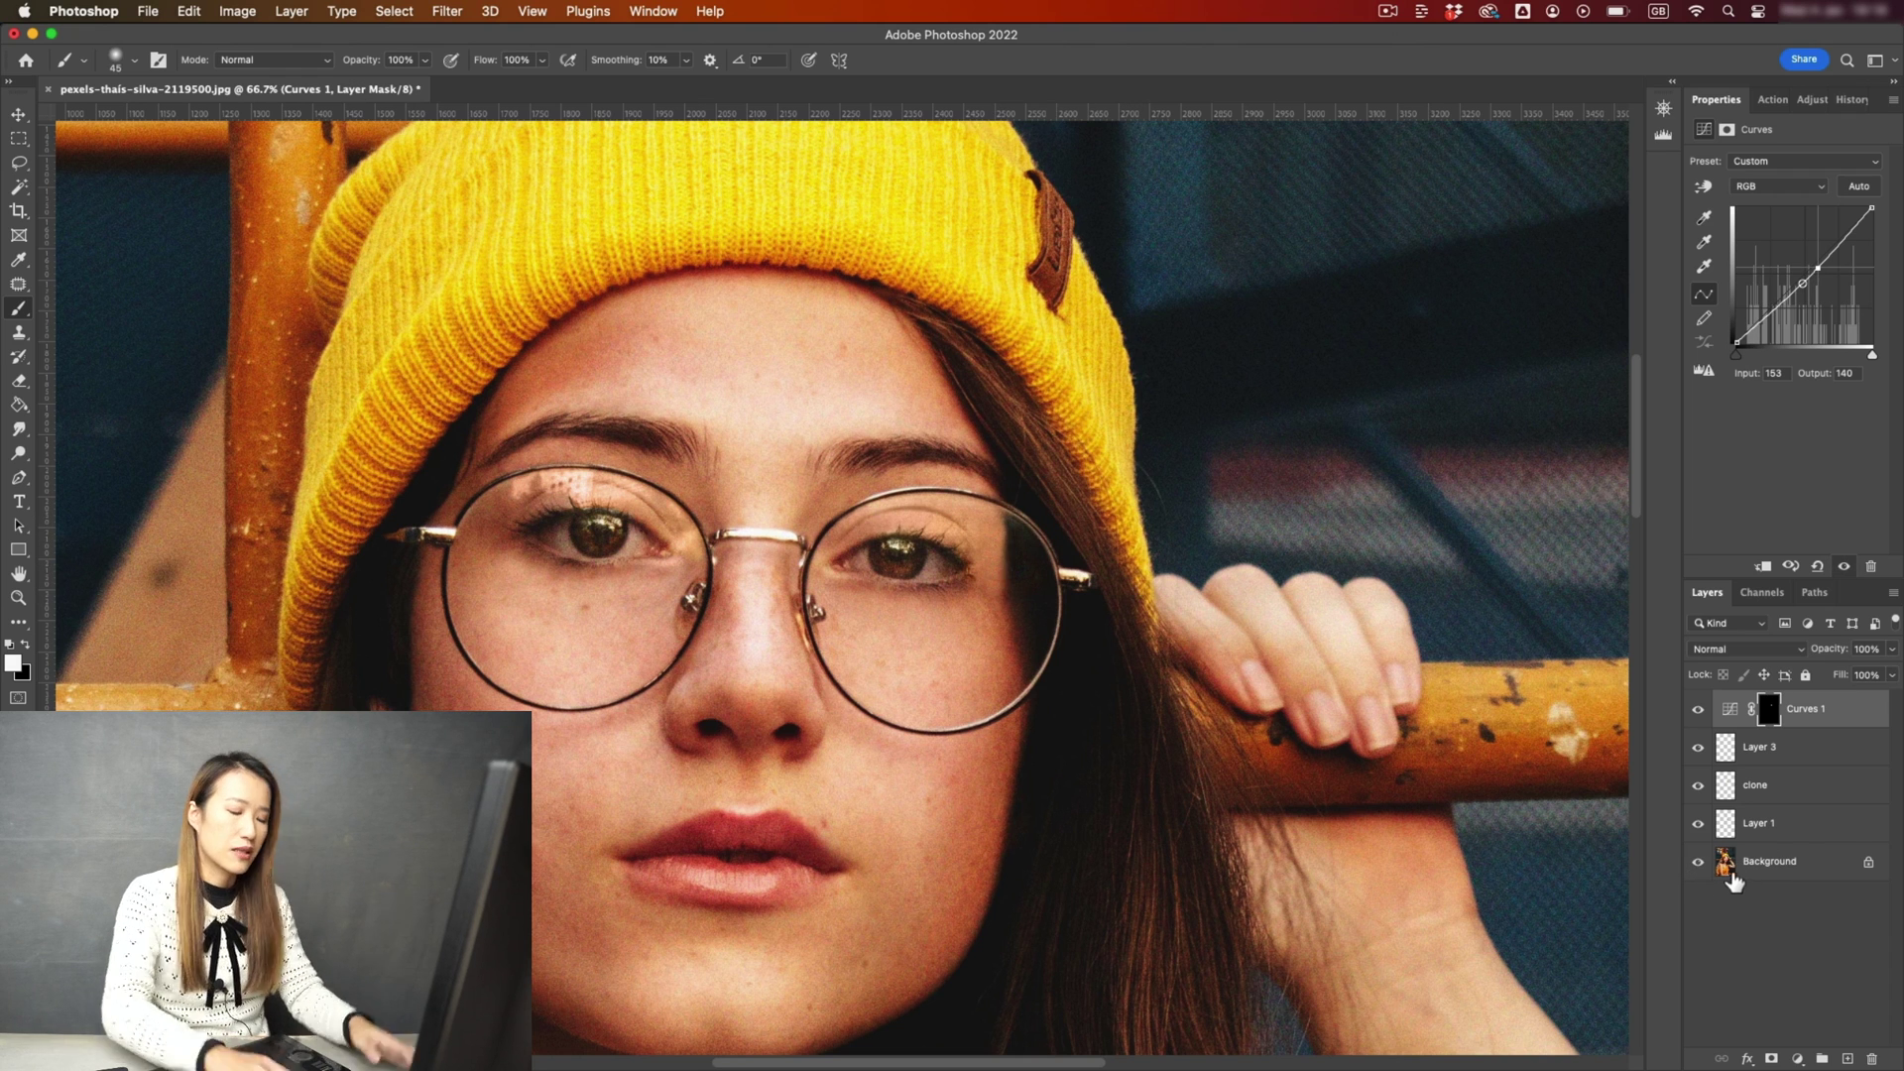
key("super+minus")
key("super+minus")
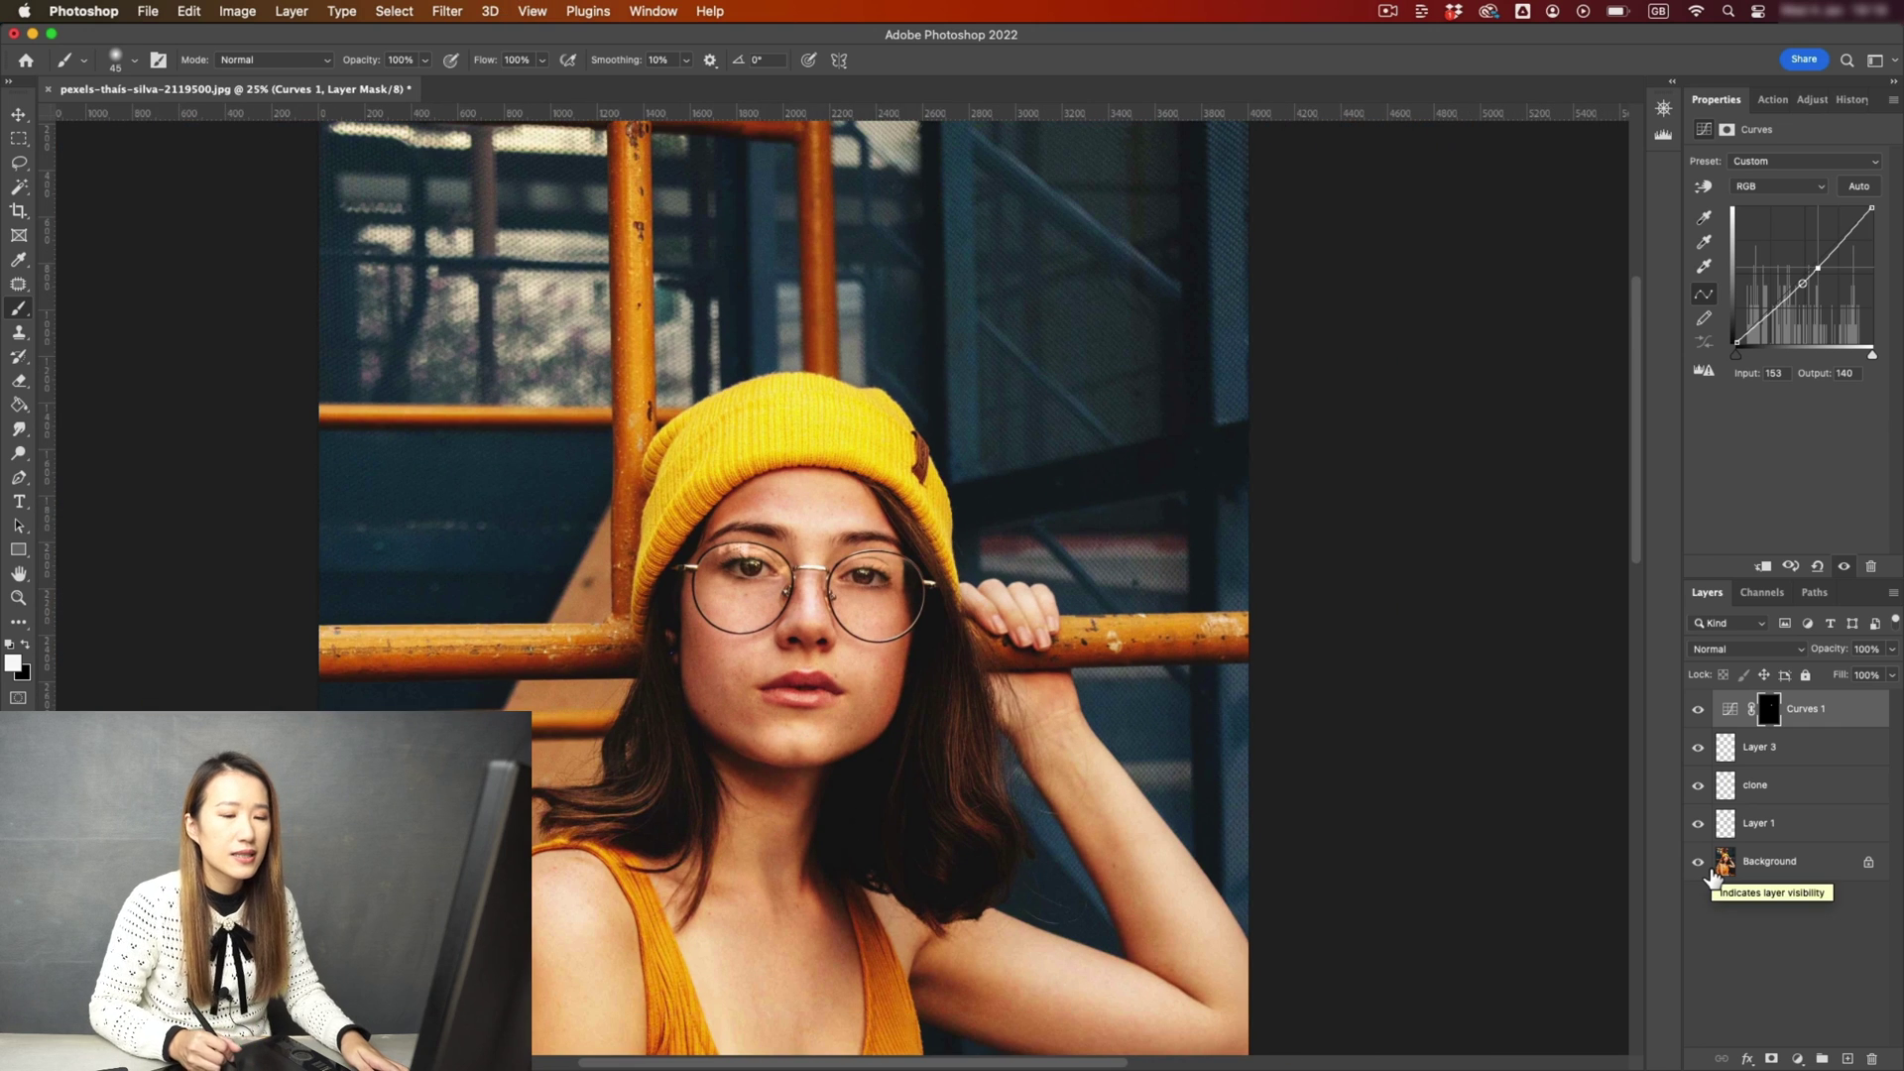